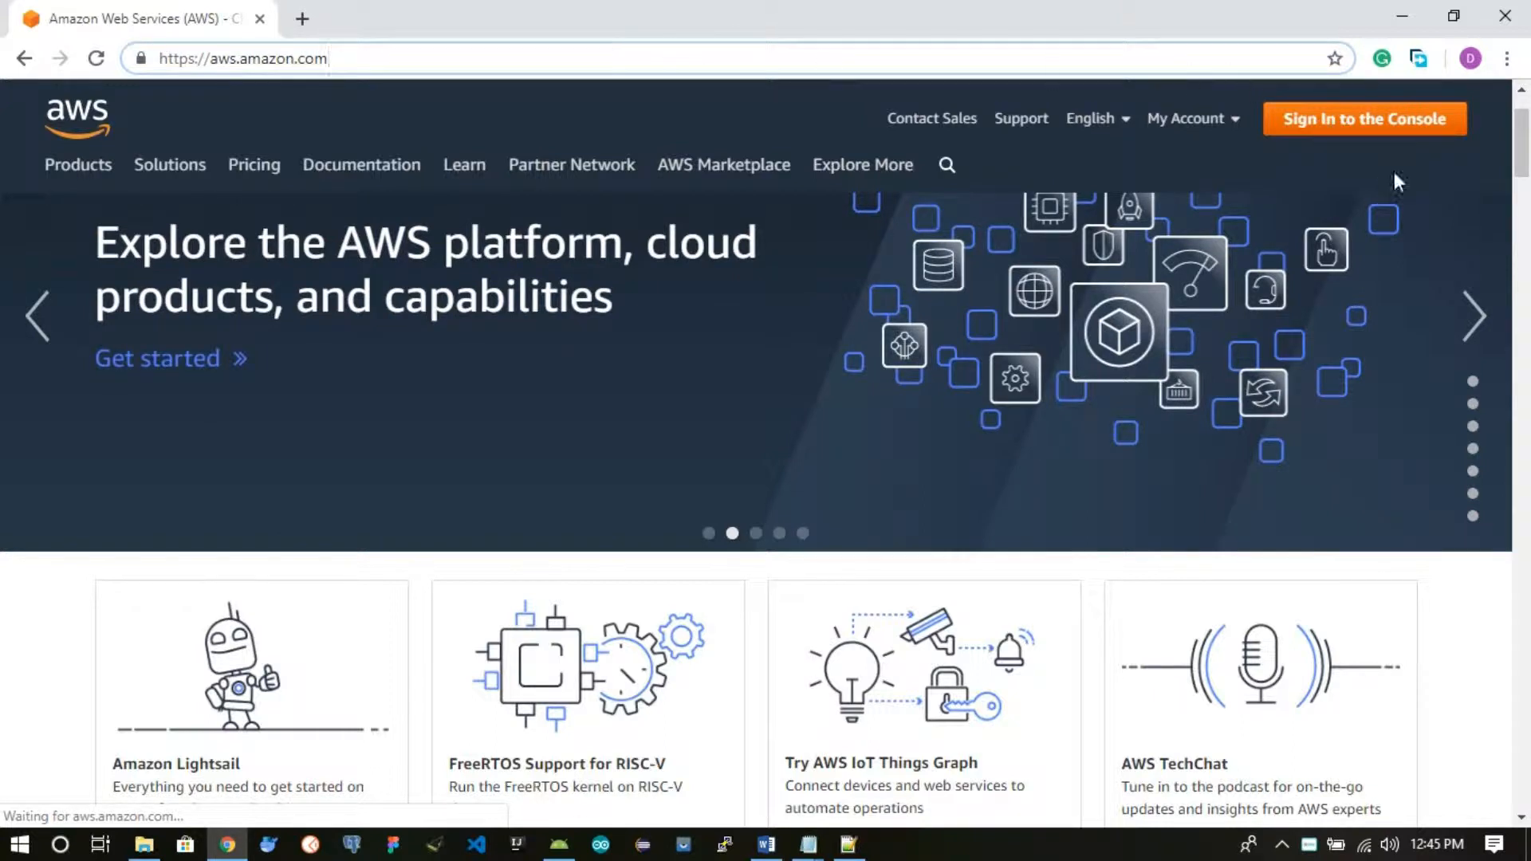
- Sign in to the AWS Management Console from the AWS home page
{"action": "scroll", "coordinate": [886, 407], "scroll_direction": "down", "scroll_amount": 12}
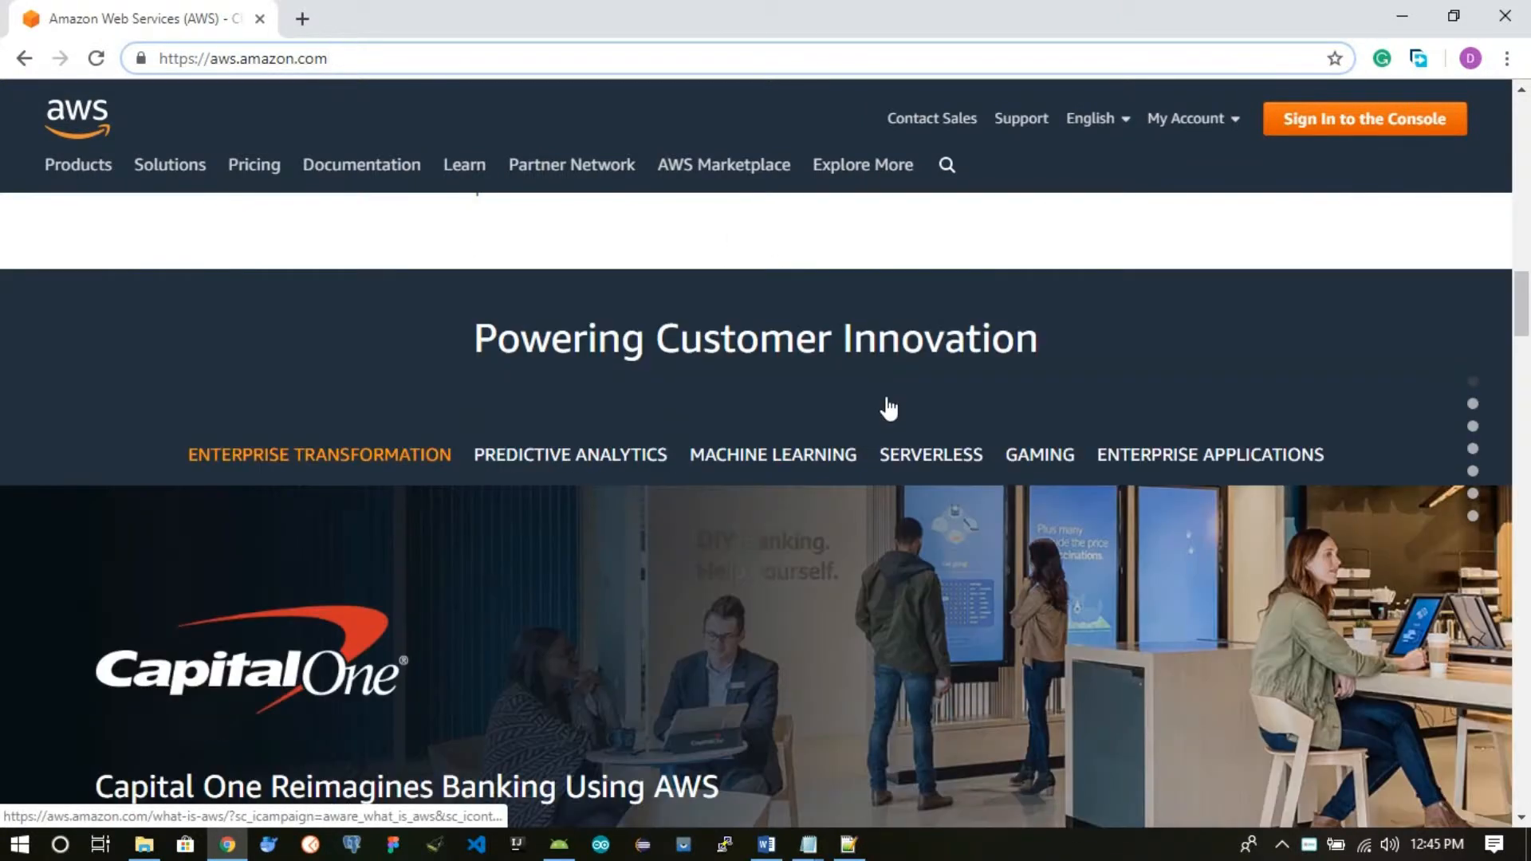
{"action": "scroll", "coordinate": [887, 408], "scroll_direction": "up", "scroll_amount": 5}
{"action": "scroll", "coordinate": [877, 405], "scroll_direction": "up", "scroll_amount": 3}
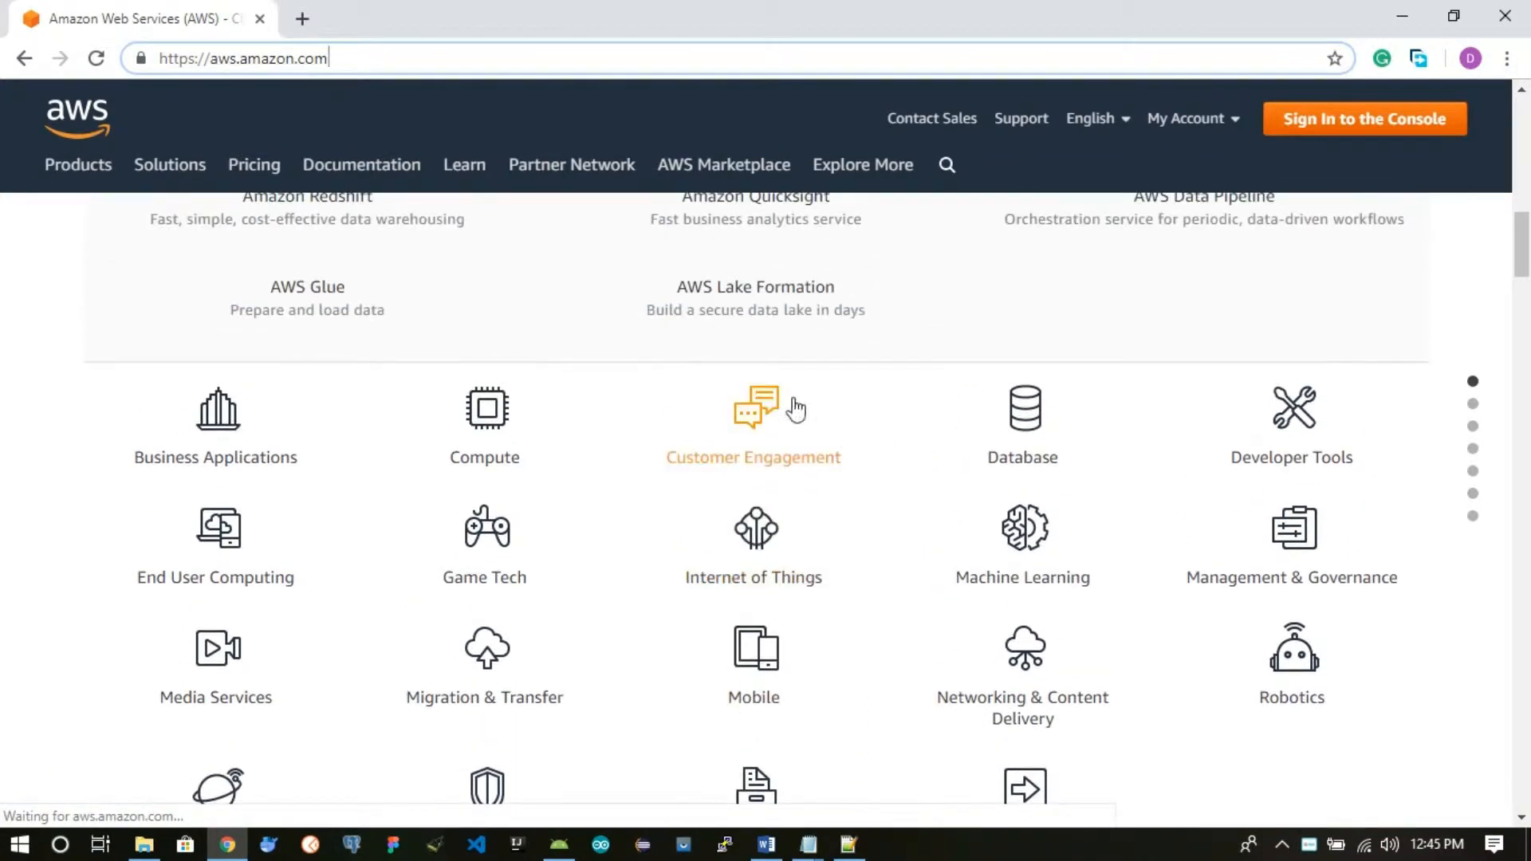
{"action": "scroll", "coordinate": [656, 433], "scroll_direction": "up", "scroll_amount": 2}
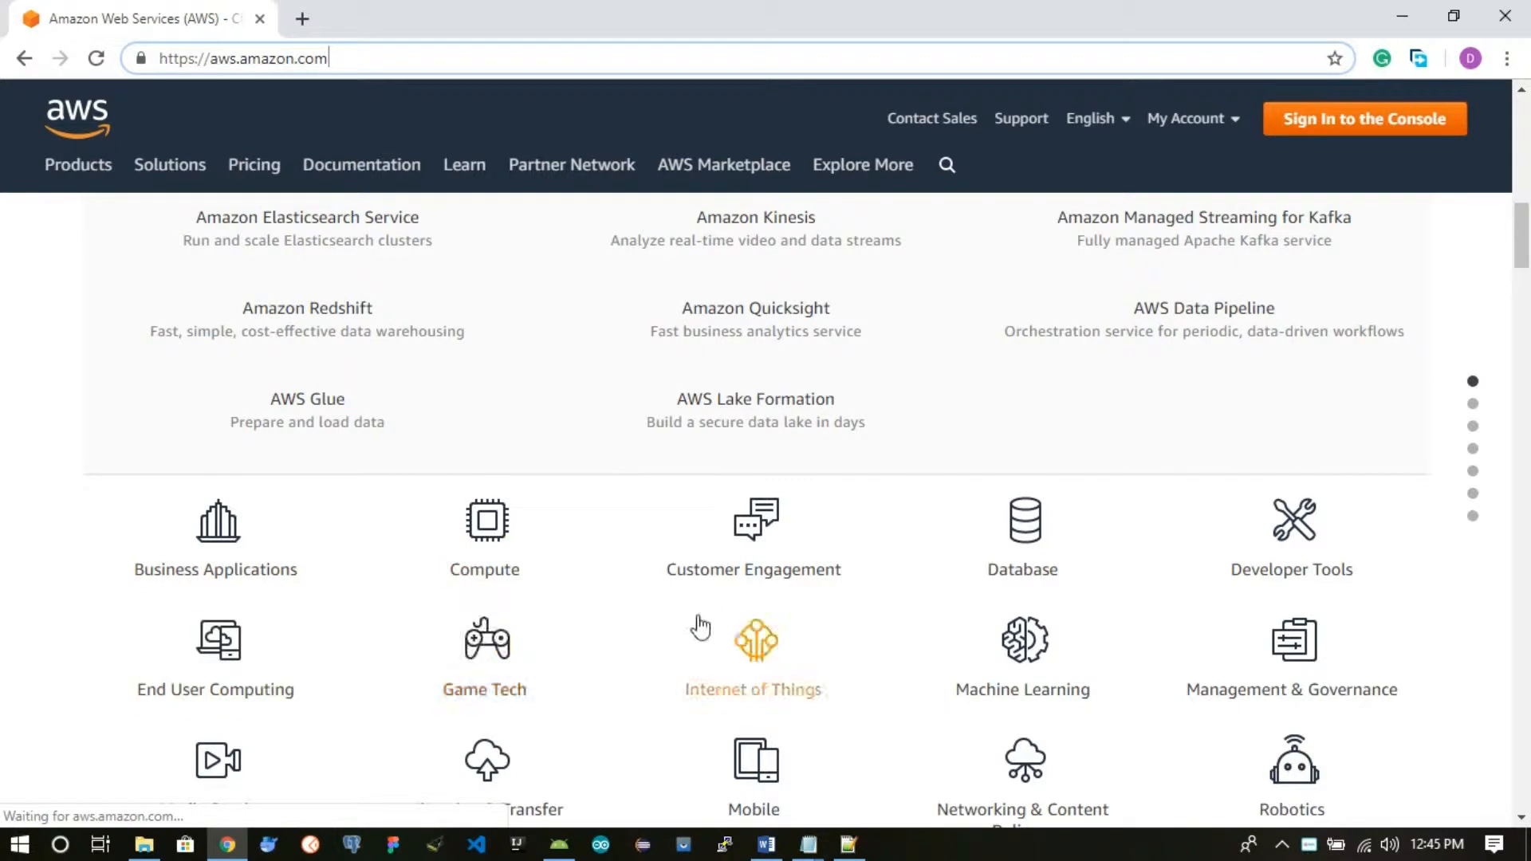
{"action": "scroll", "coordinate": [926, 547], "scroll_direction": "up", "scroll_amount": 10}
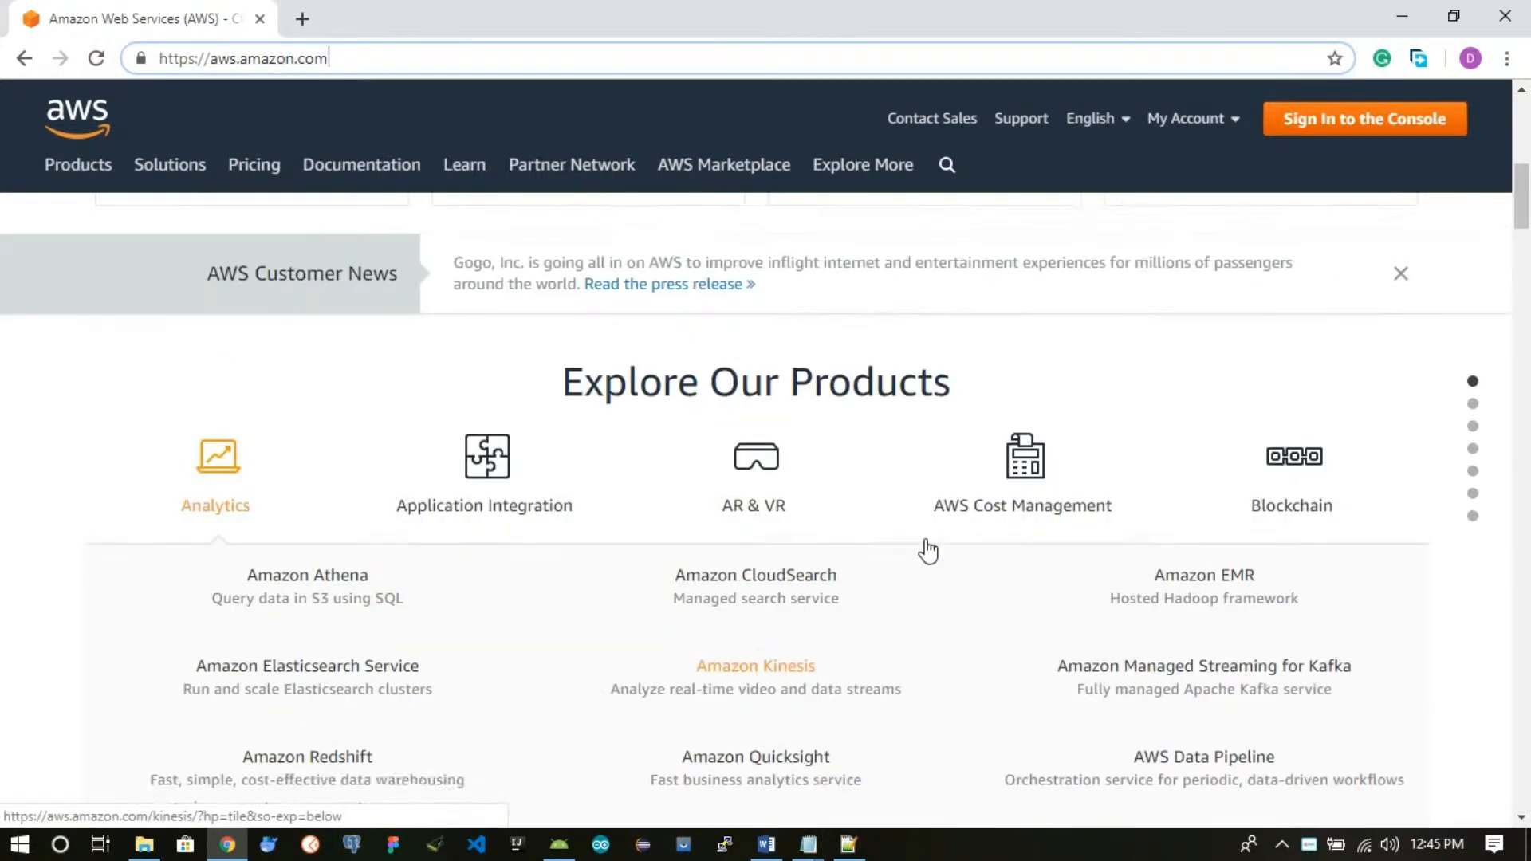
{"action": "left_click", "coordinate": [1427, 123]}
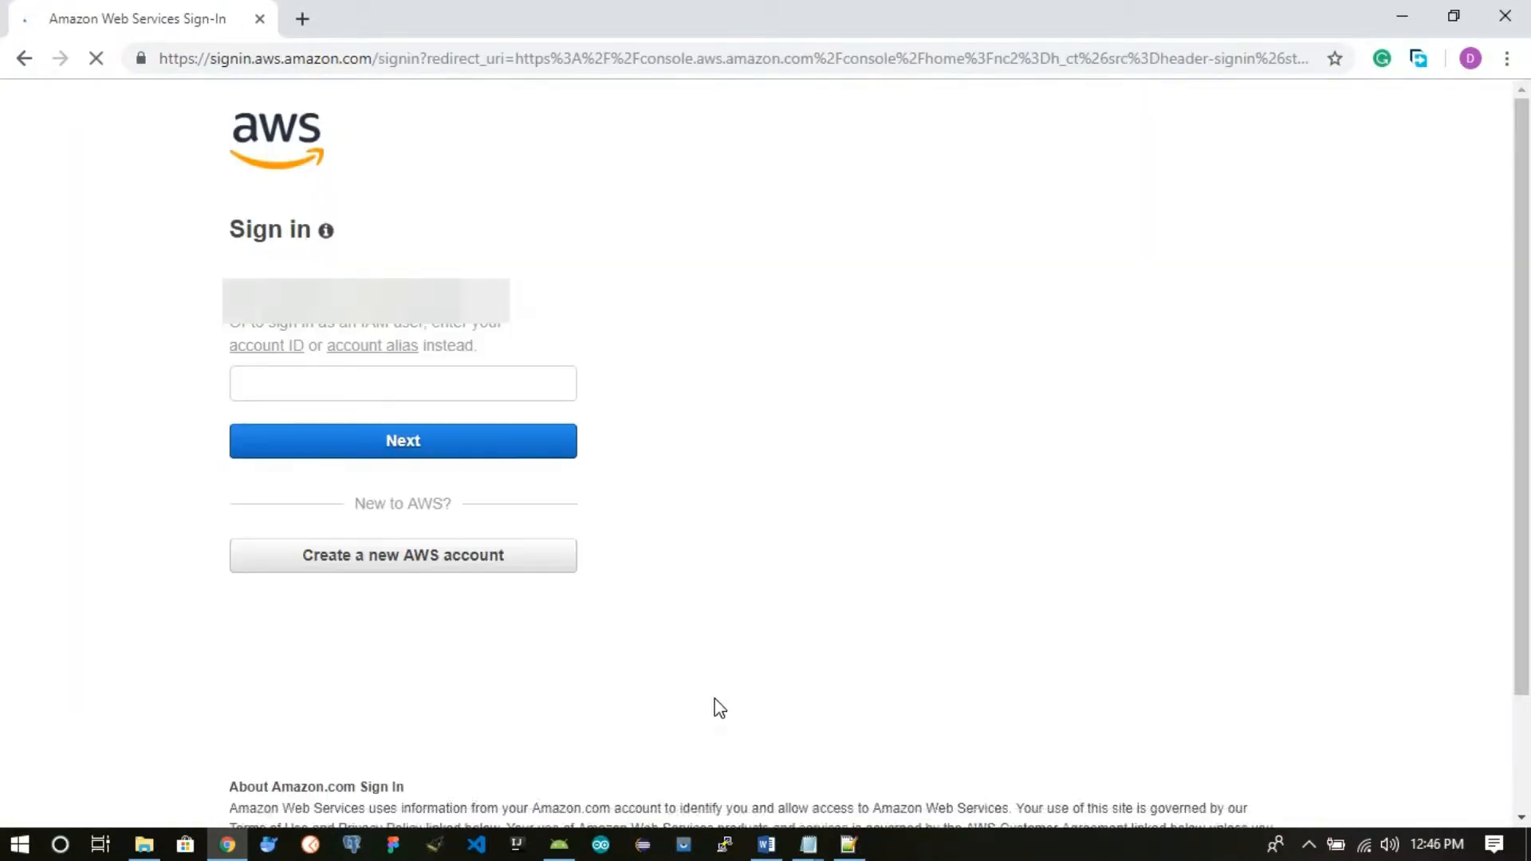
{"action": "left_click", "coordinate": [394, 435]}
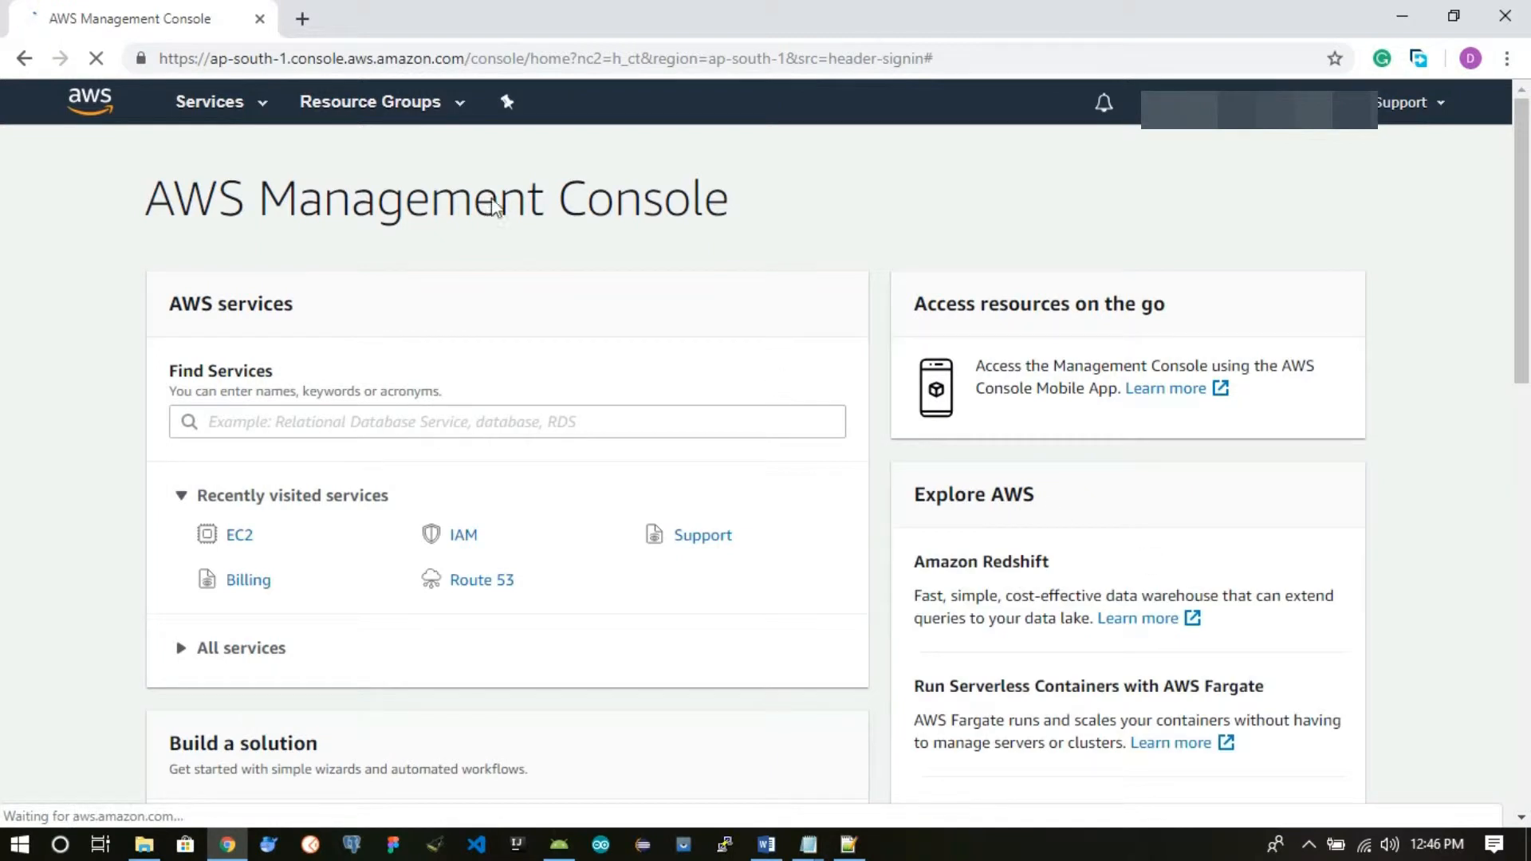
- Open the EC2 service and start launching a new instance
{"action": "left_click", "coordinate": [231, 107]}
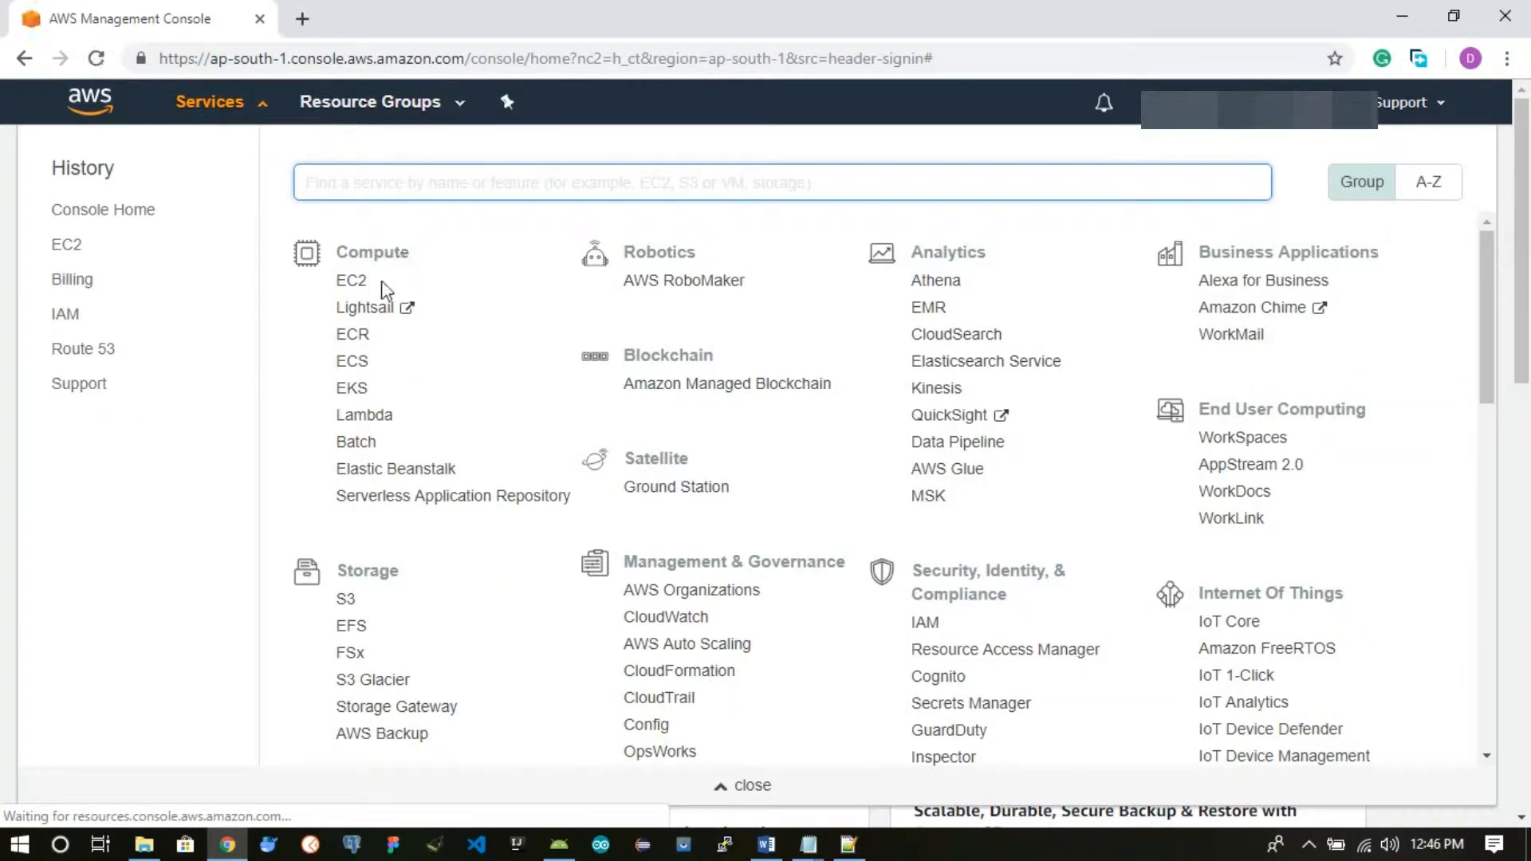
{"action": "left_click", "coordinate": [360, 284]}
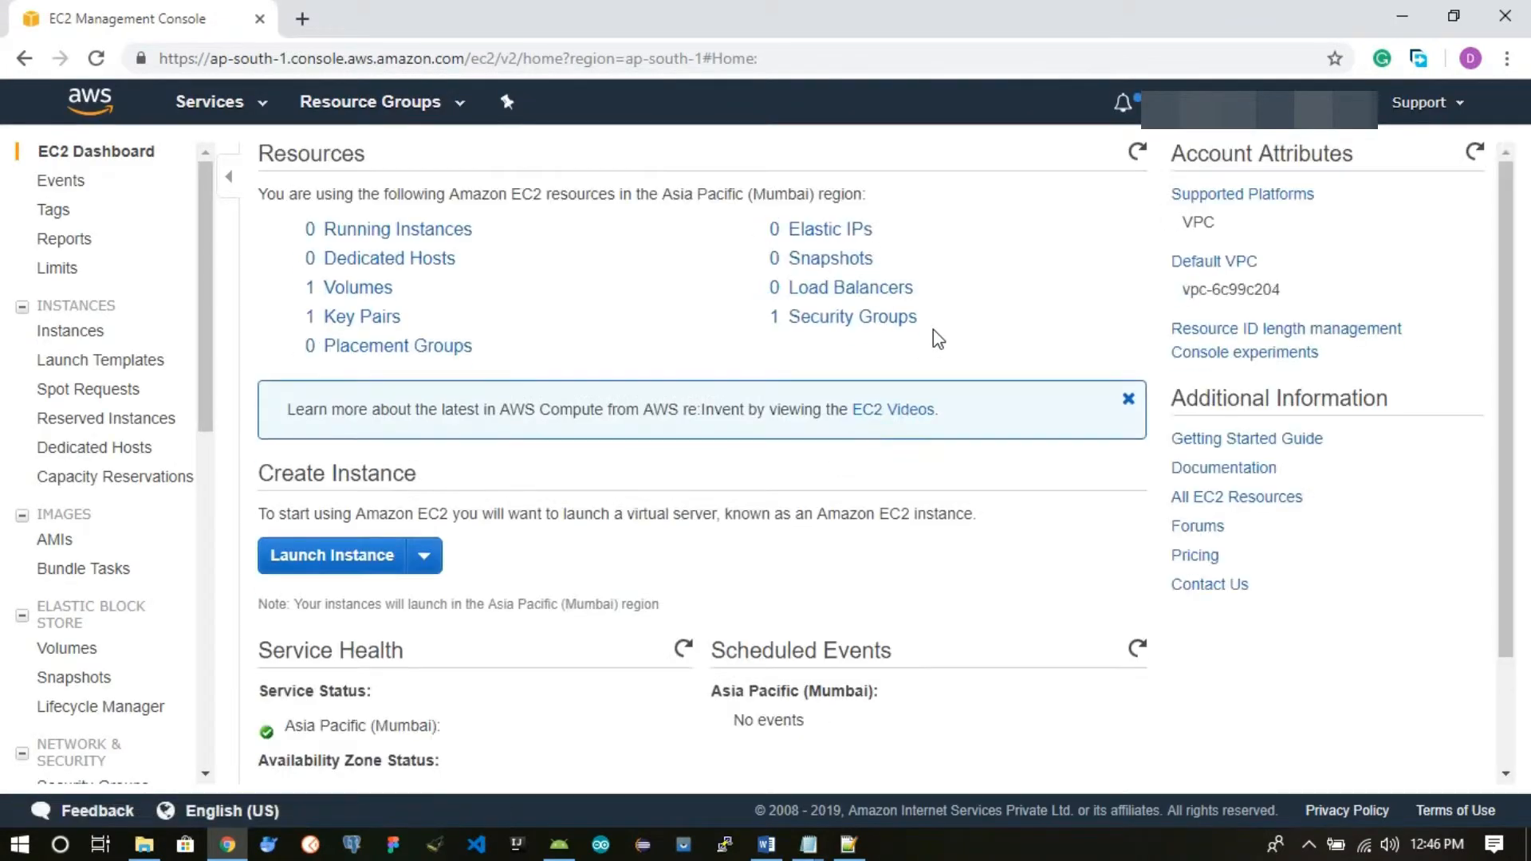
{"action": "left_click", "coordinate": [332, 555]}
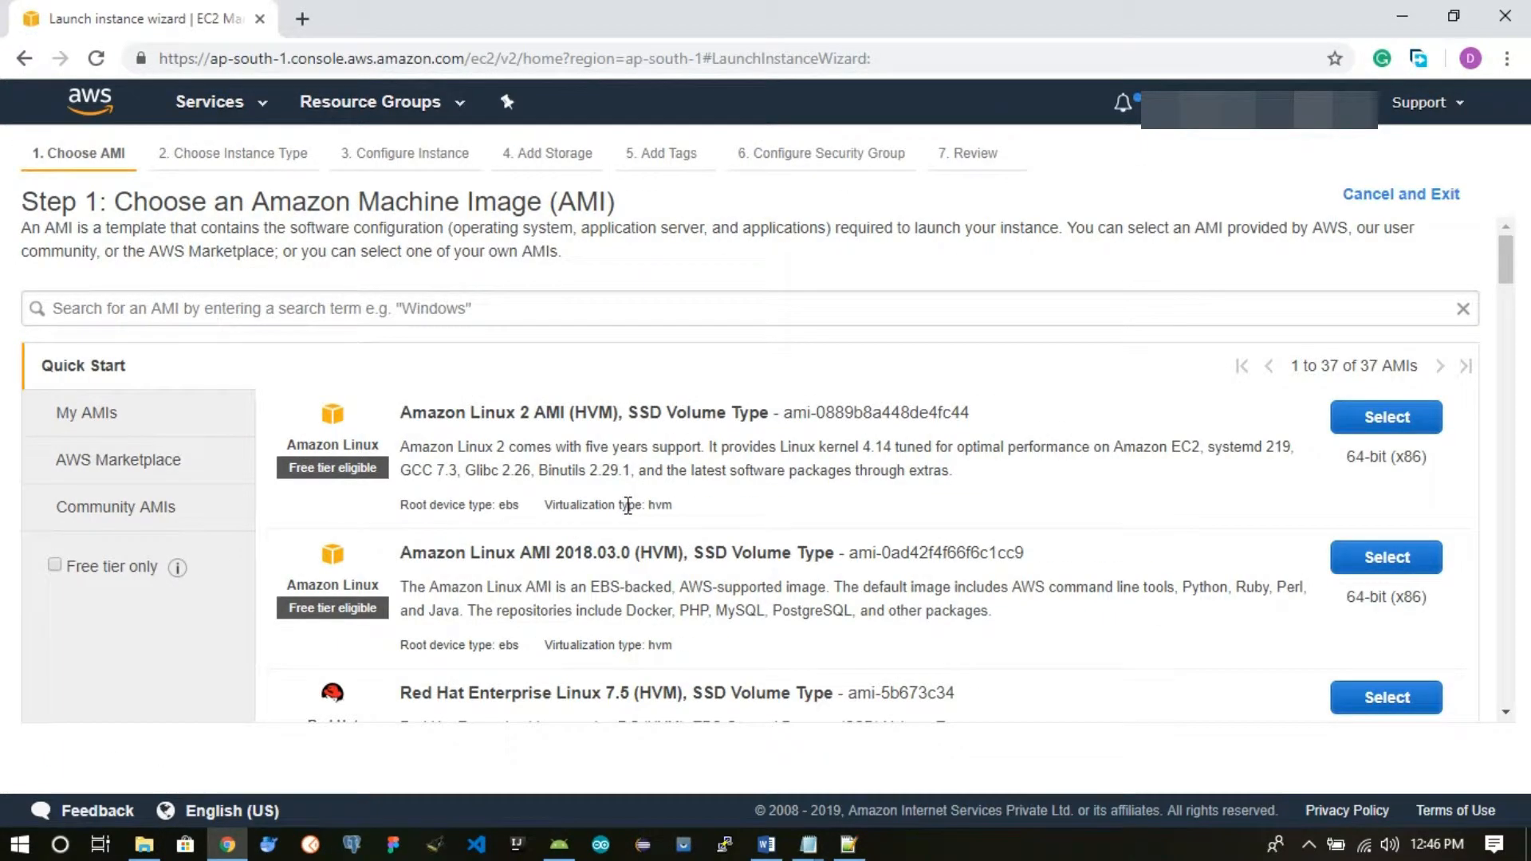
- Look through the available machine images and select Ubuntu Server 18.04 LTS (HVM), SSD Volume Type
{"action": "scroll", "coordinate": [628, 505], "scroll_direction": "down", "scroll_amount": 1}
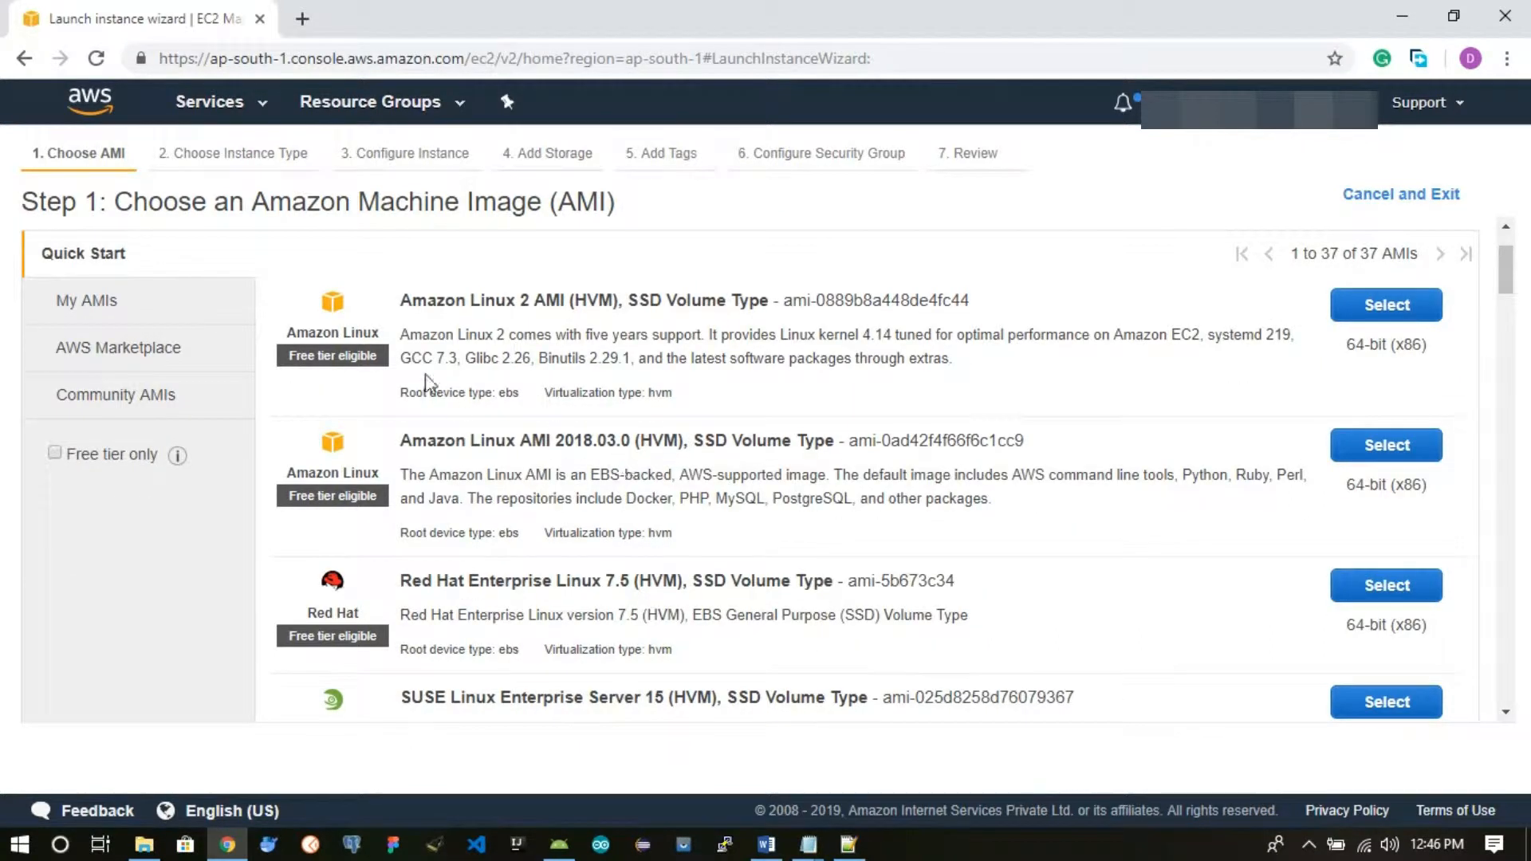
{"action": "scroll", "coordinate": [560, 388], "scroll_direction": "down", "scroll_amount": 5}
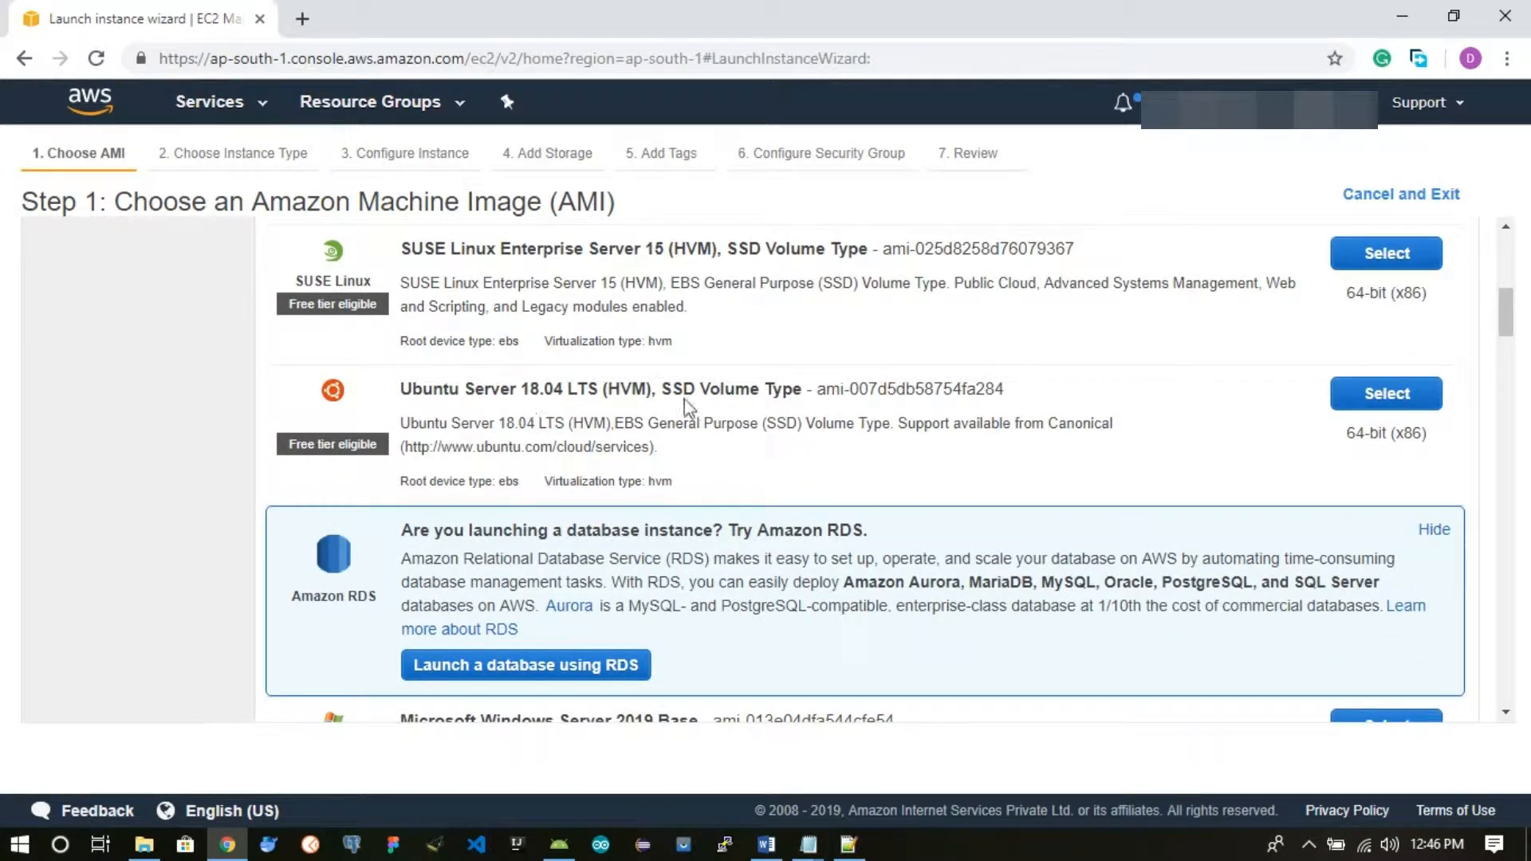
{"action": "scroll", "coordinate": [800, 410], "scroll_direction": "down", "scroll_amount": 4}
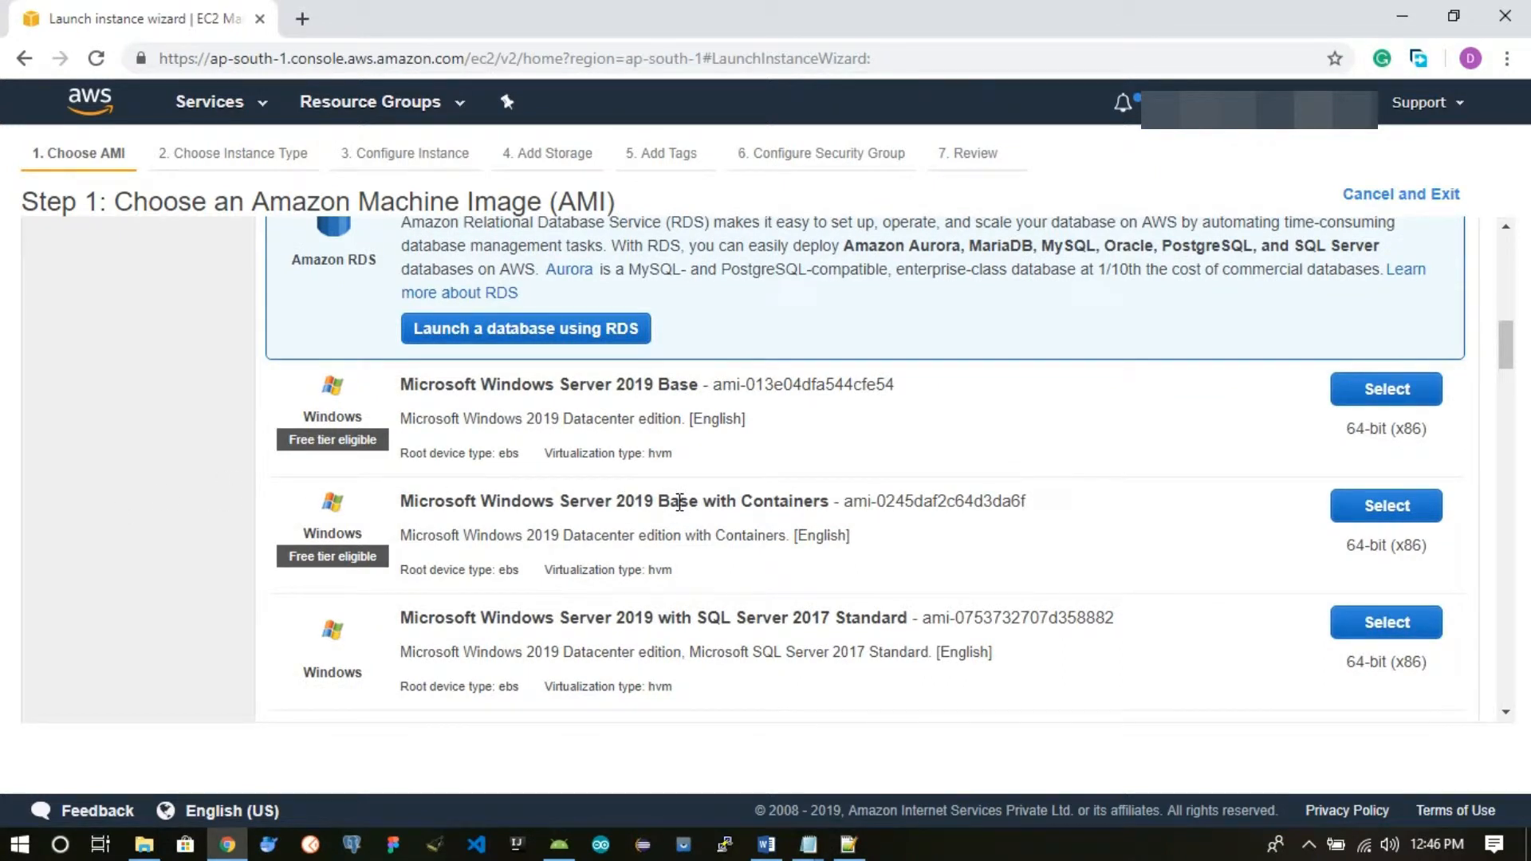
{"action": "scroll", "coordinate": [679, 501], "scroll_direction": "down", "scroll_amount": 1}
{"action": "scroll", "coordinate": [679, 501], "scroll_direction": "down", "scroll_amount": 4}
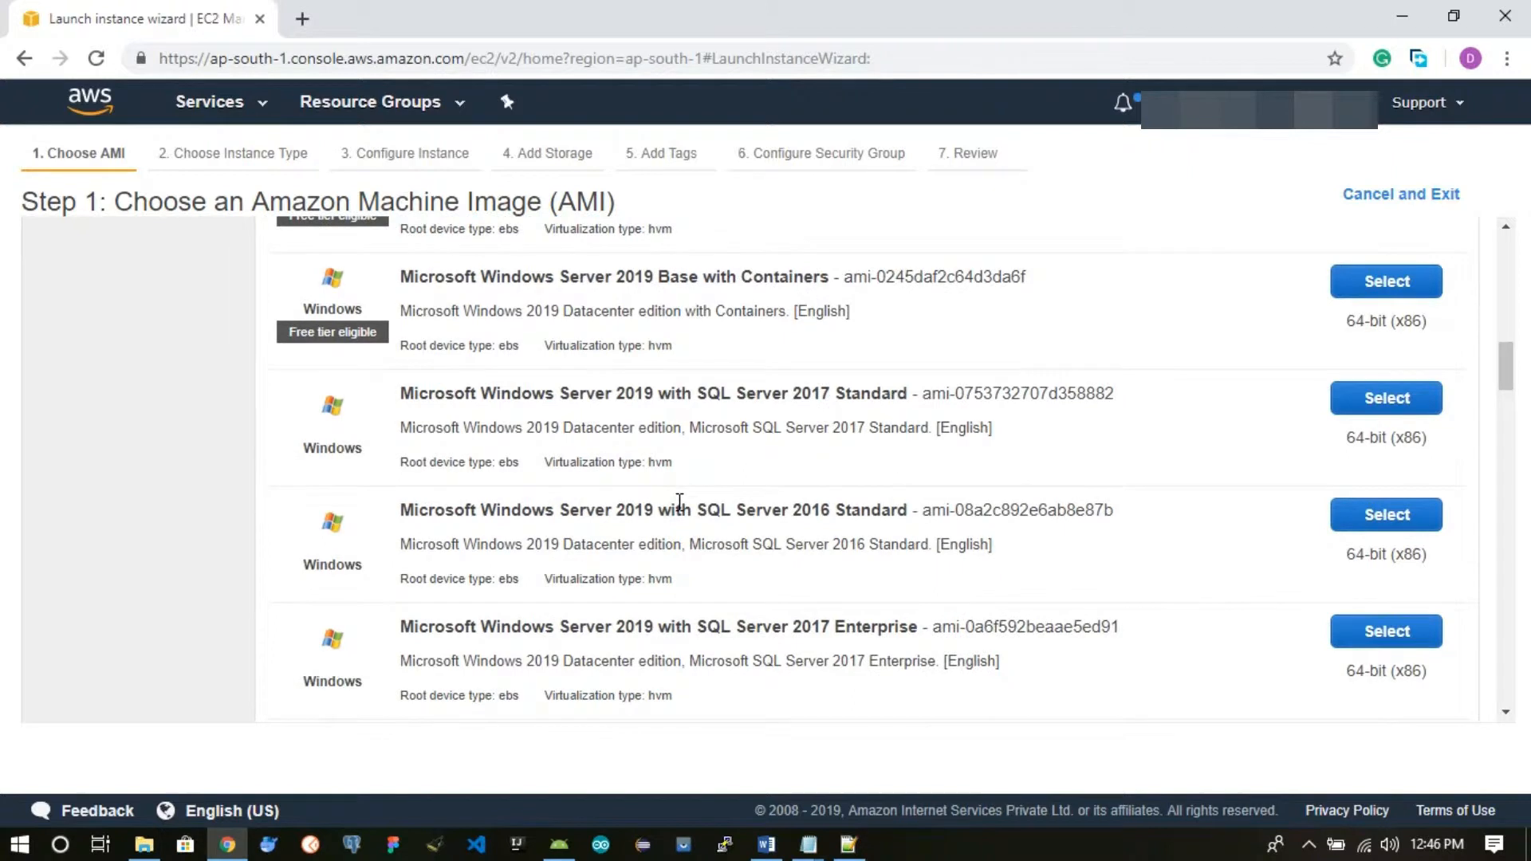
{"action": "scroll", "coordinate": [679, 510], "scroll_direction": "down", "scroll_amount": 8}
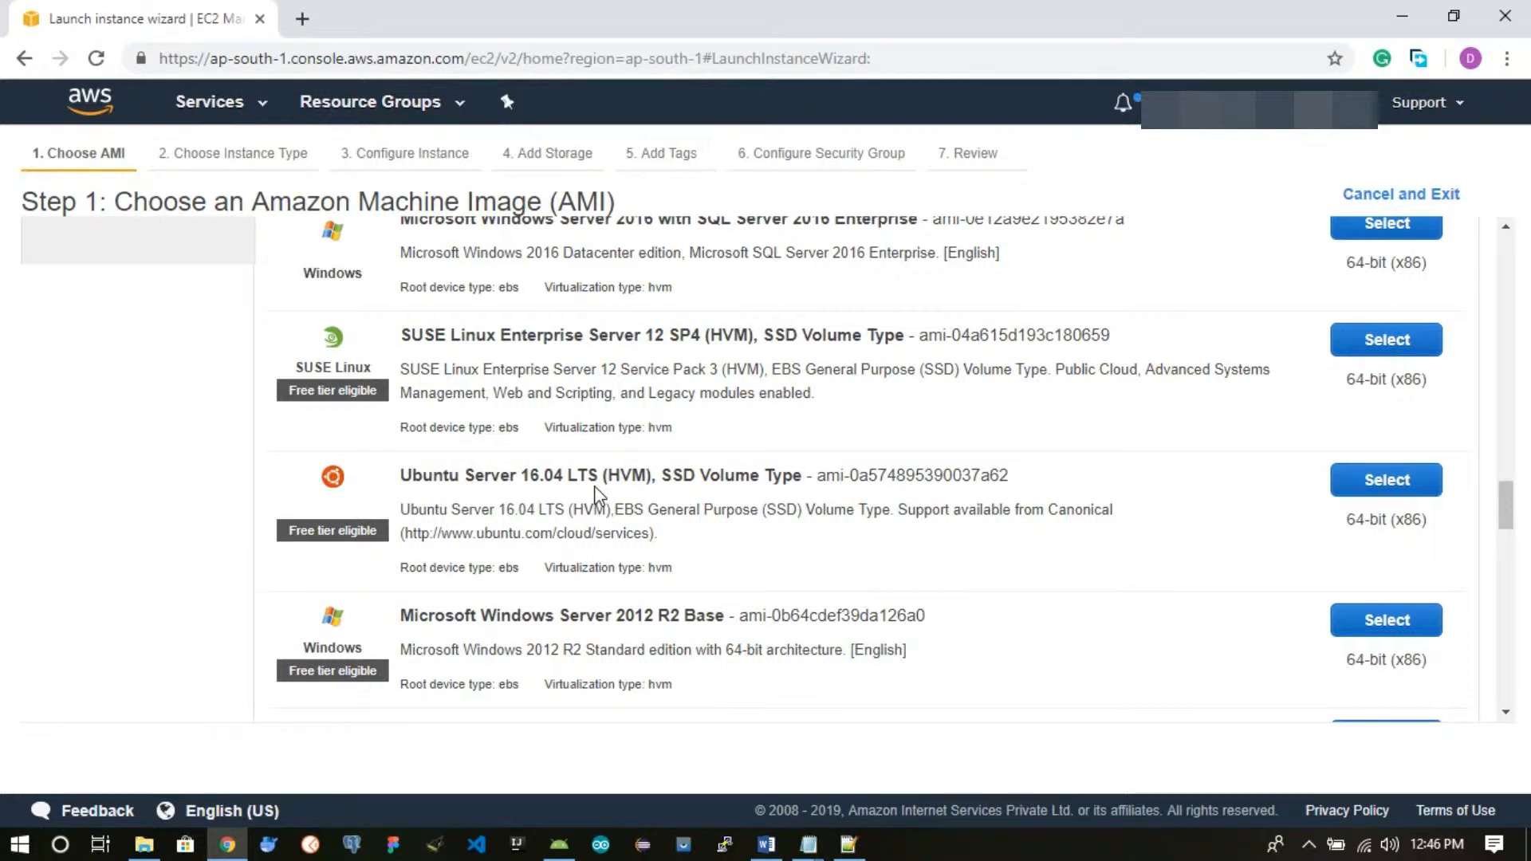
{"action": "scroll", "coordinate": [596, 495], "scroll_direction": "down", "scroll_amount": 15}
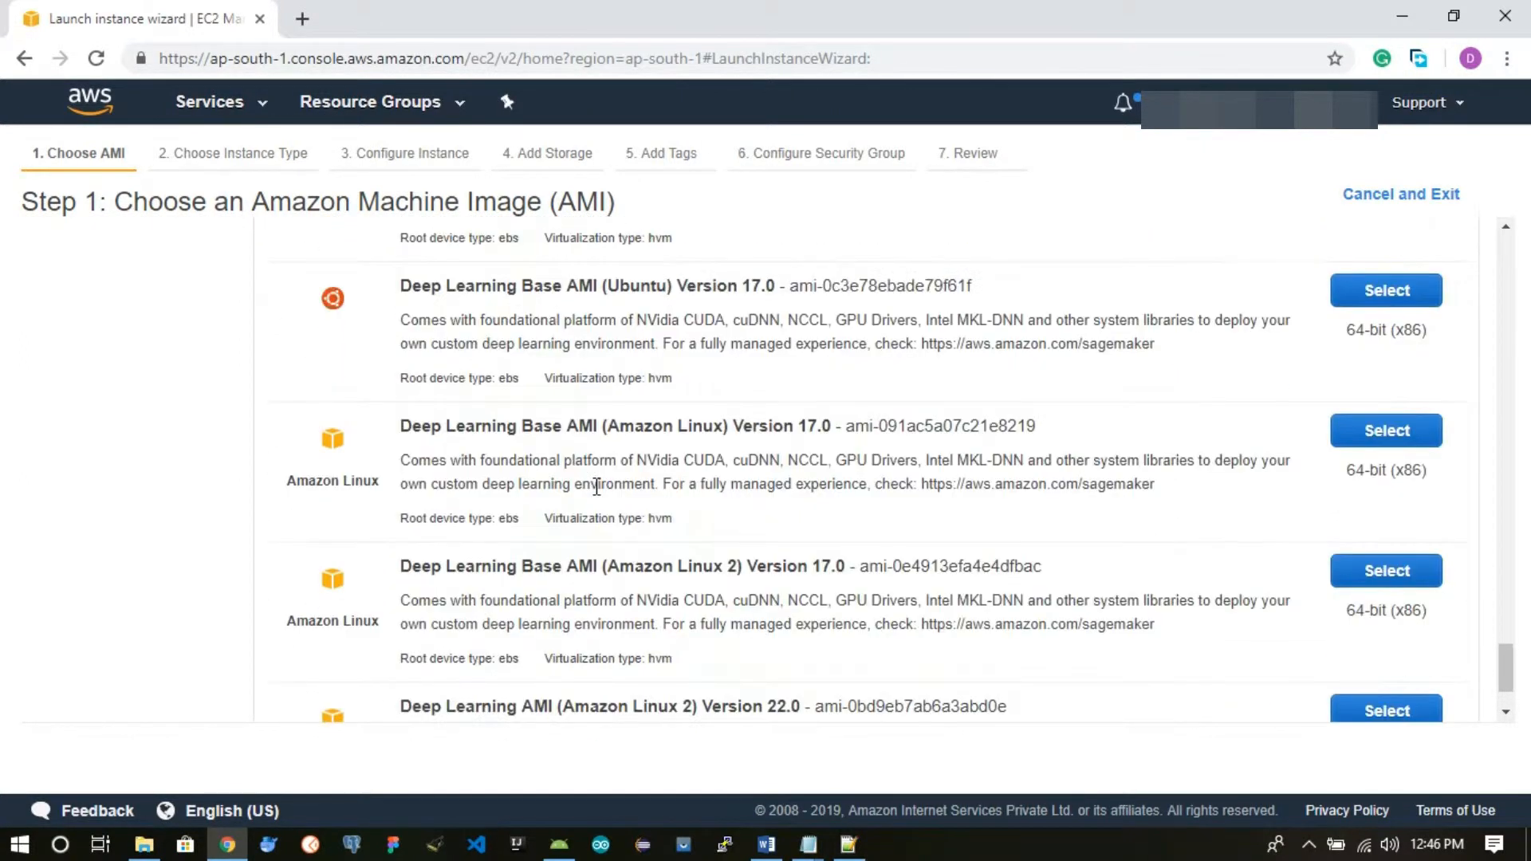
{"action": "scroll", "coordinate": [577, 469], "scroll_direction": "up", "scroll_amount": 15}
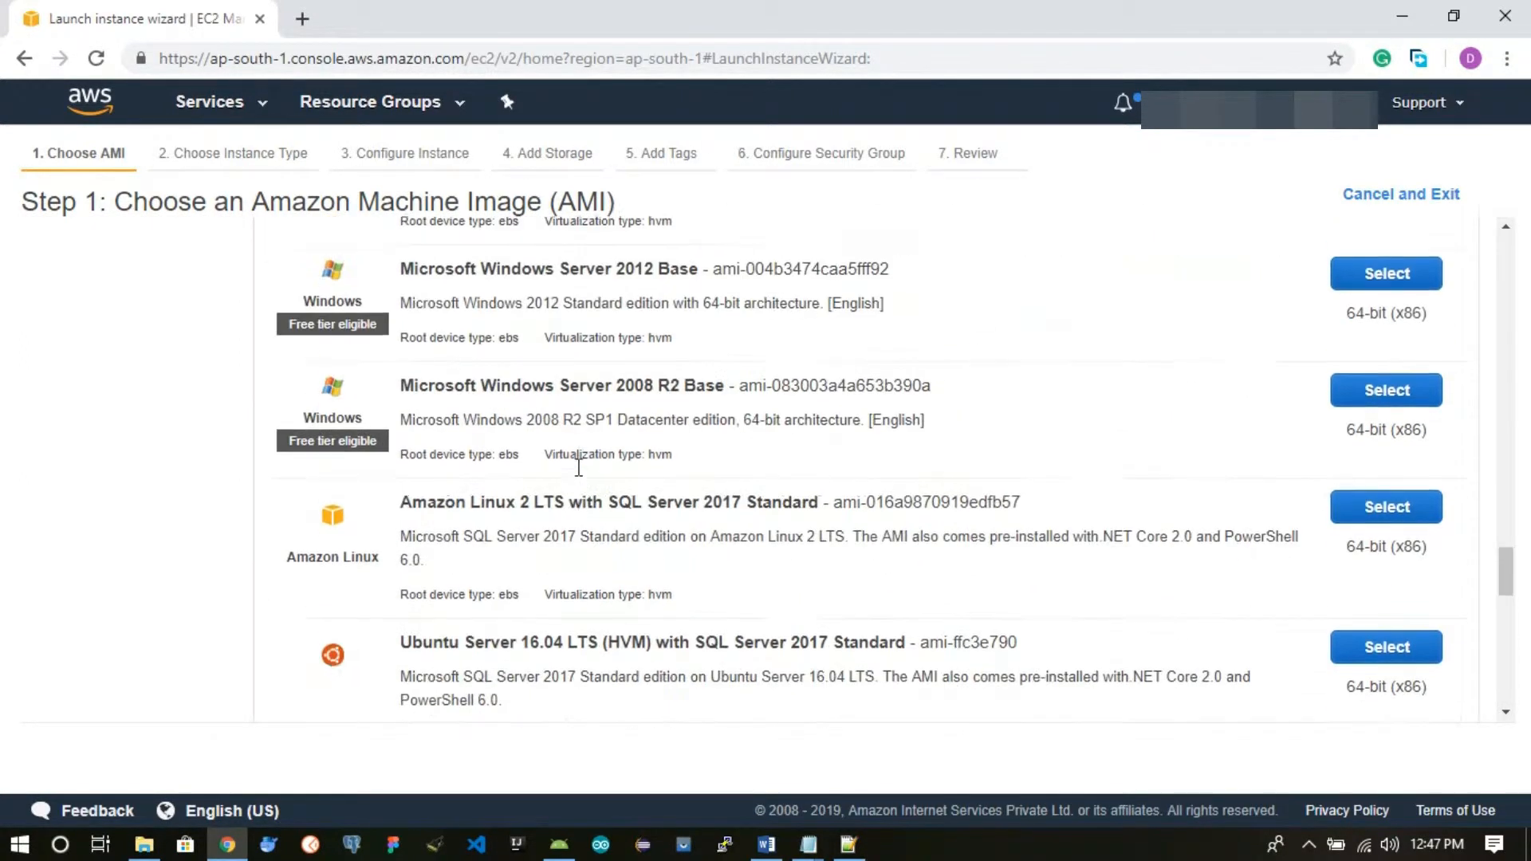
{"action": "scroll", "coordinate": [576, 468], "scroll_direction": "down", "scroll_amount": 2}
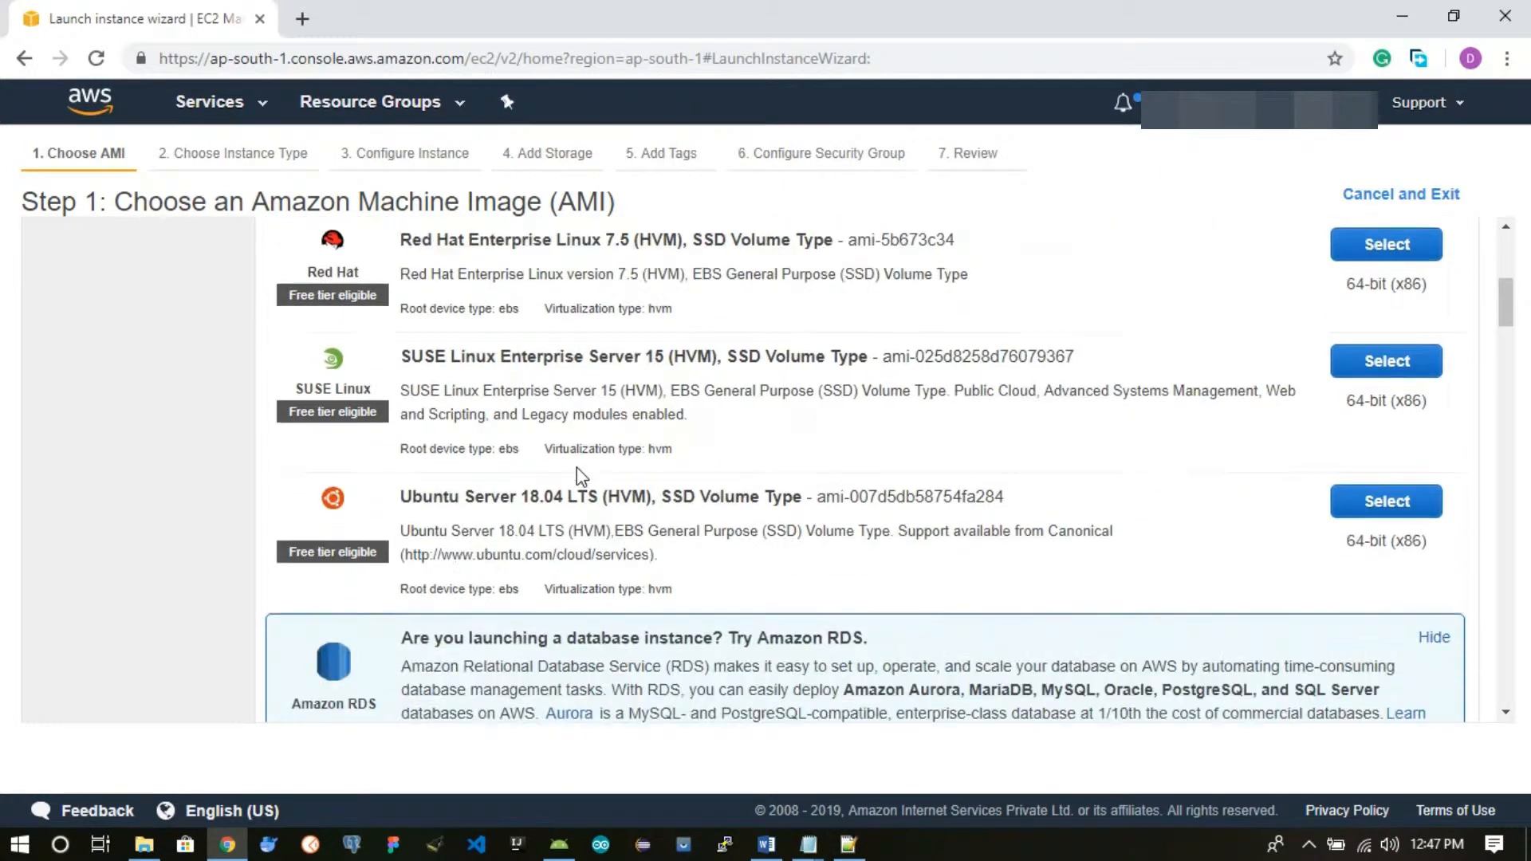
{"action": "left_click", "coordinate": [1368, 480]}
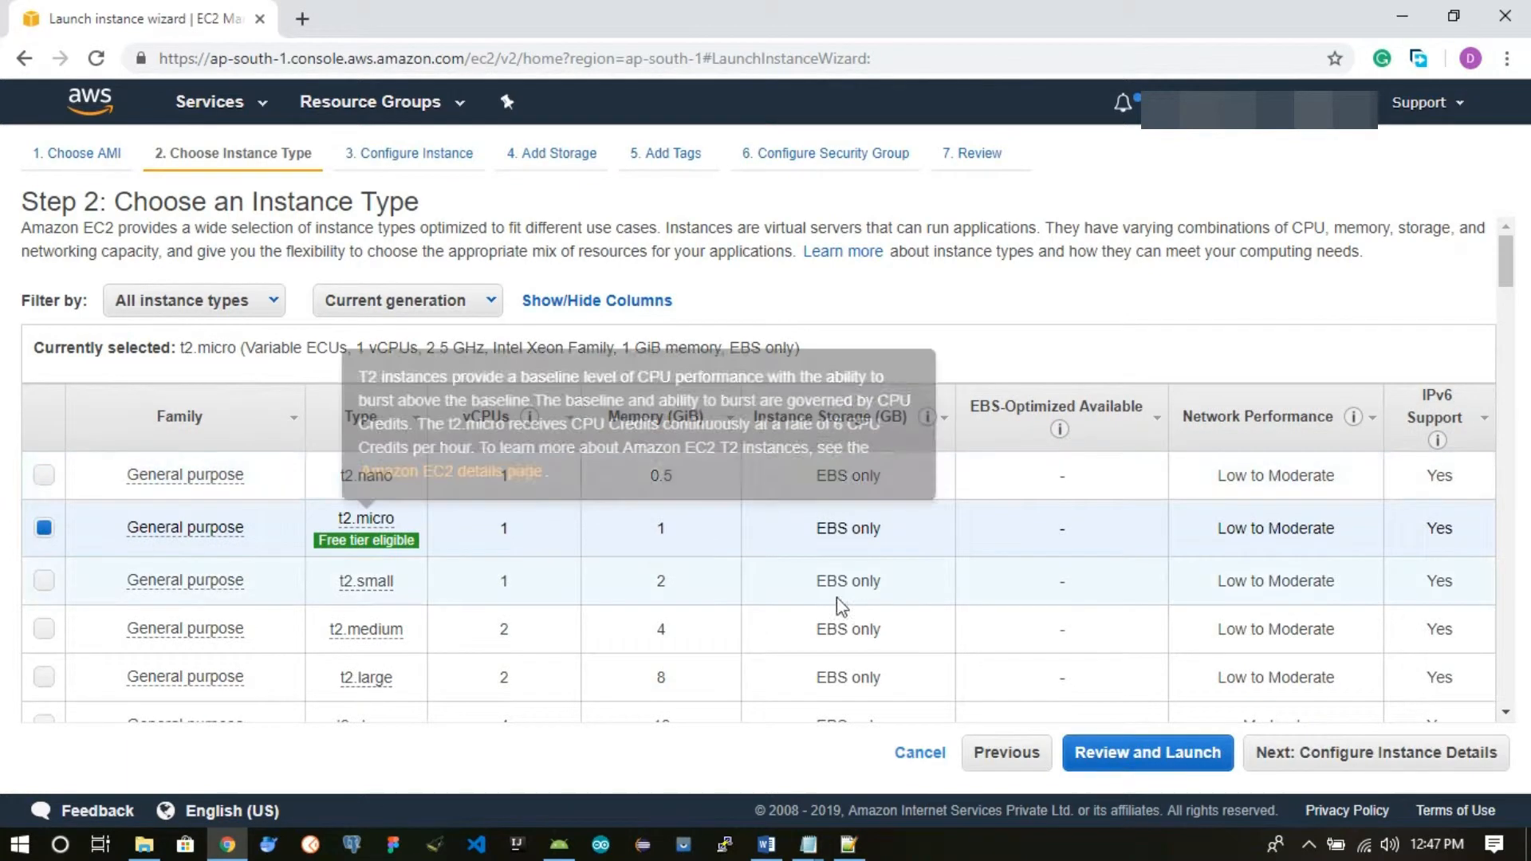
- Choose the t2.medium instance type and continue to the instance details
{"action": "scroll", "coordinate": [771, 580], "scroll_direction": "down", "scroll_amount": 2}
{"action": "scroll", "coordinate": [771, 580], "scroll_direction": "down", "scroll_amount": 2}
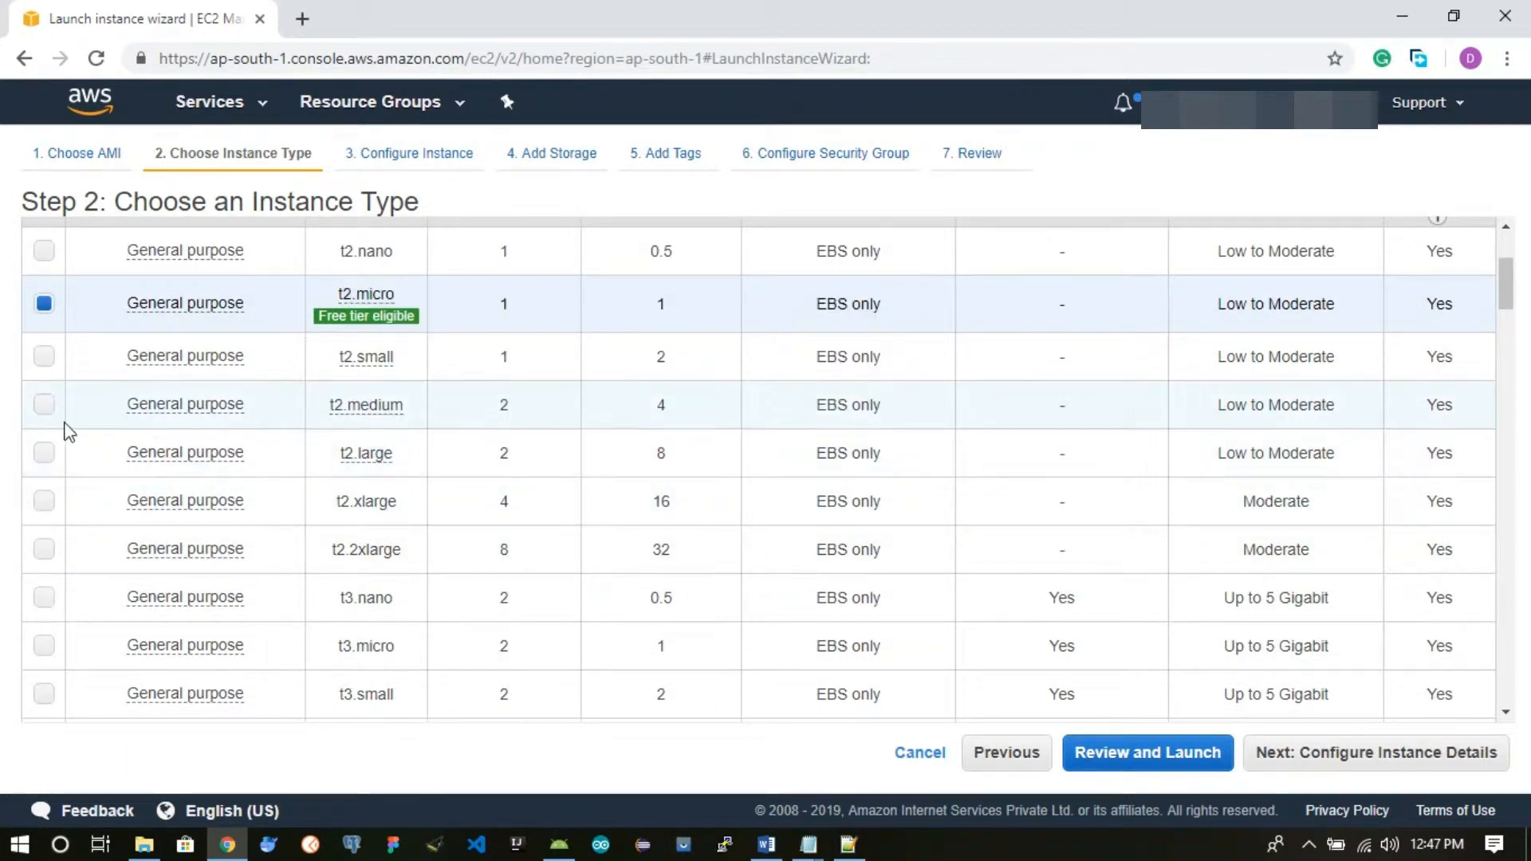
{"action": "scroll", "coordinate": [877, 459], "scroll_direction": "up", "scroll_amount": 4}
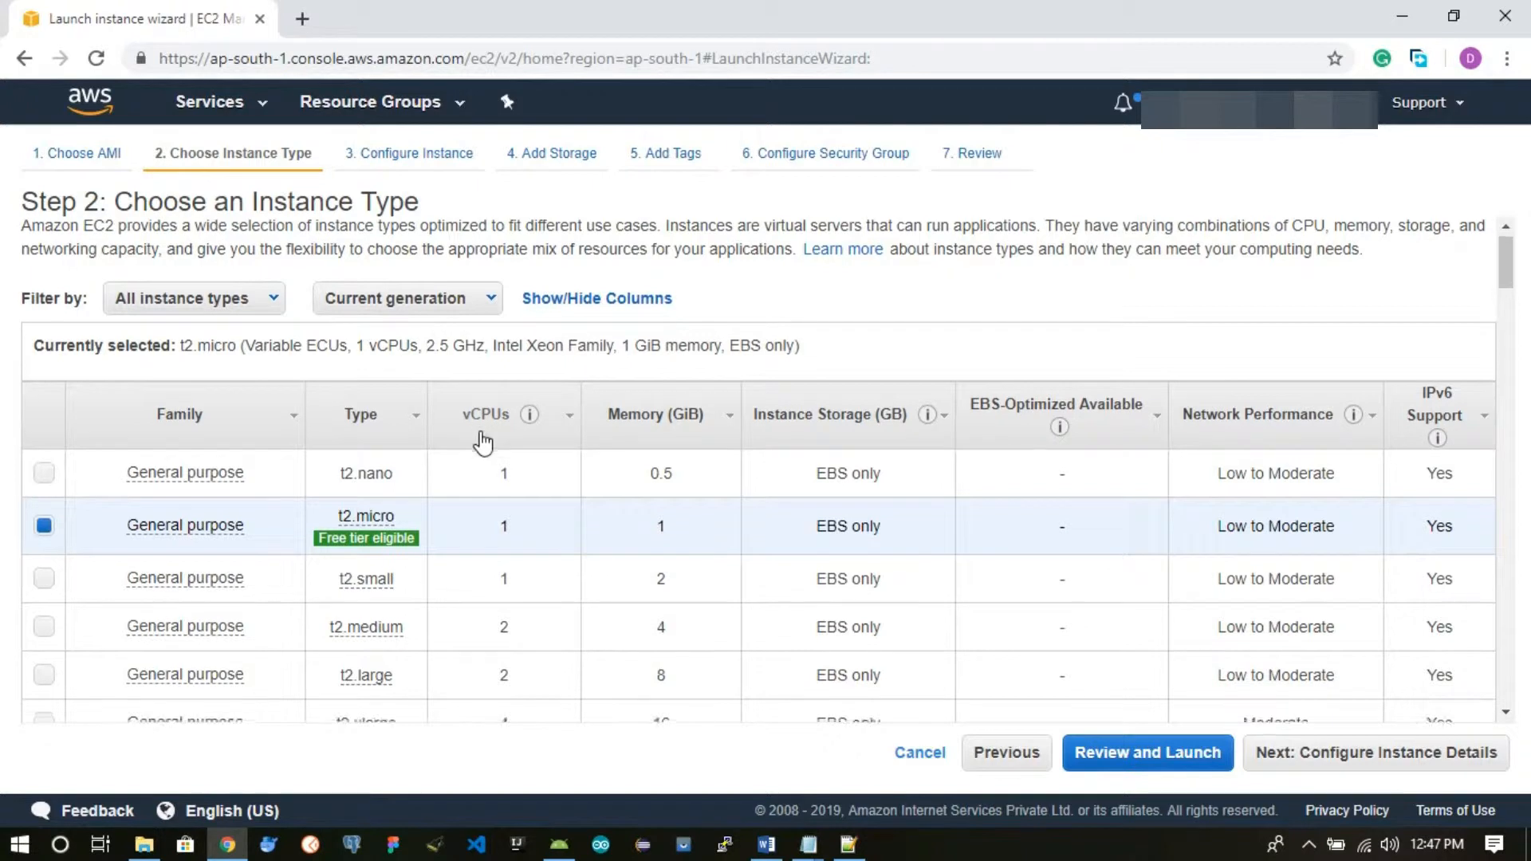
{"action": "scroll", "coordinate": [482, 441], "scroll_direction": "down", "scroll_amount": 1}
{"action": "scroll", "coordinate": [481, 433], "scroll_direction": "down", "scroll_amount": 1}
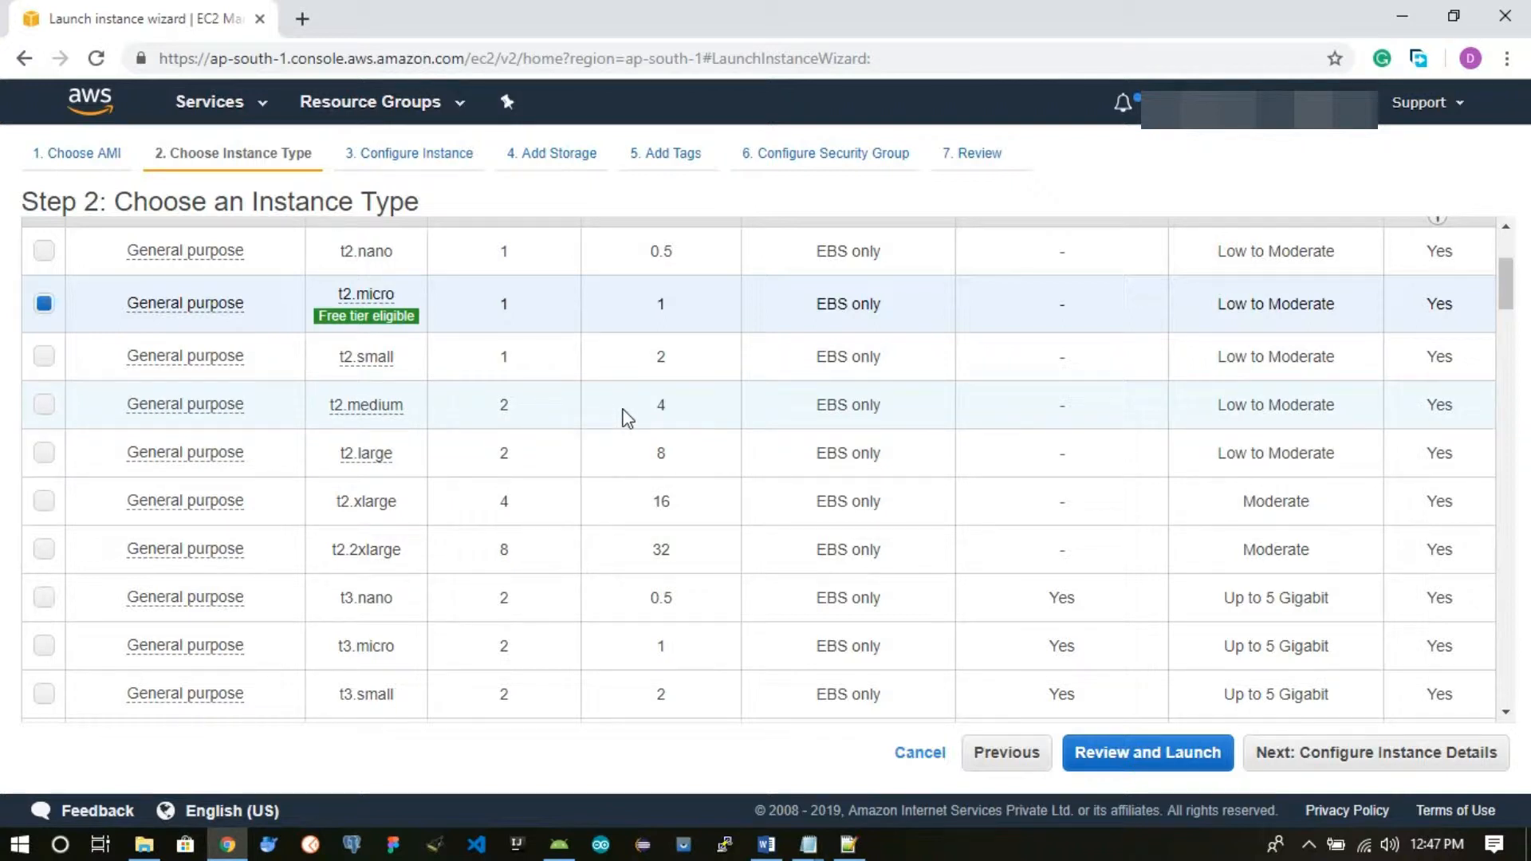
{"action": "left_click", "coordinate": [45, 404]}
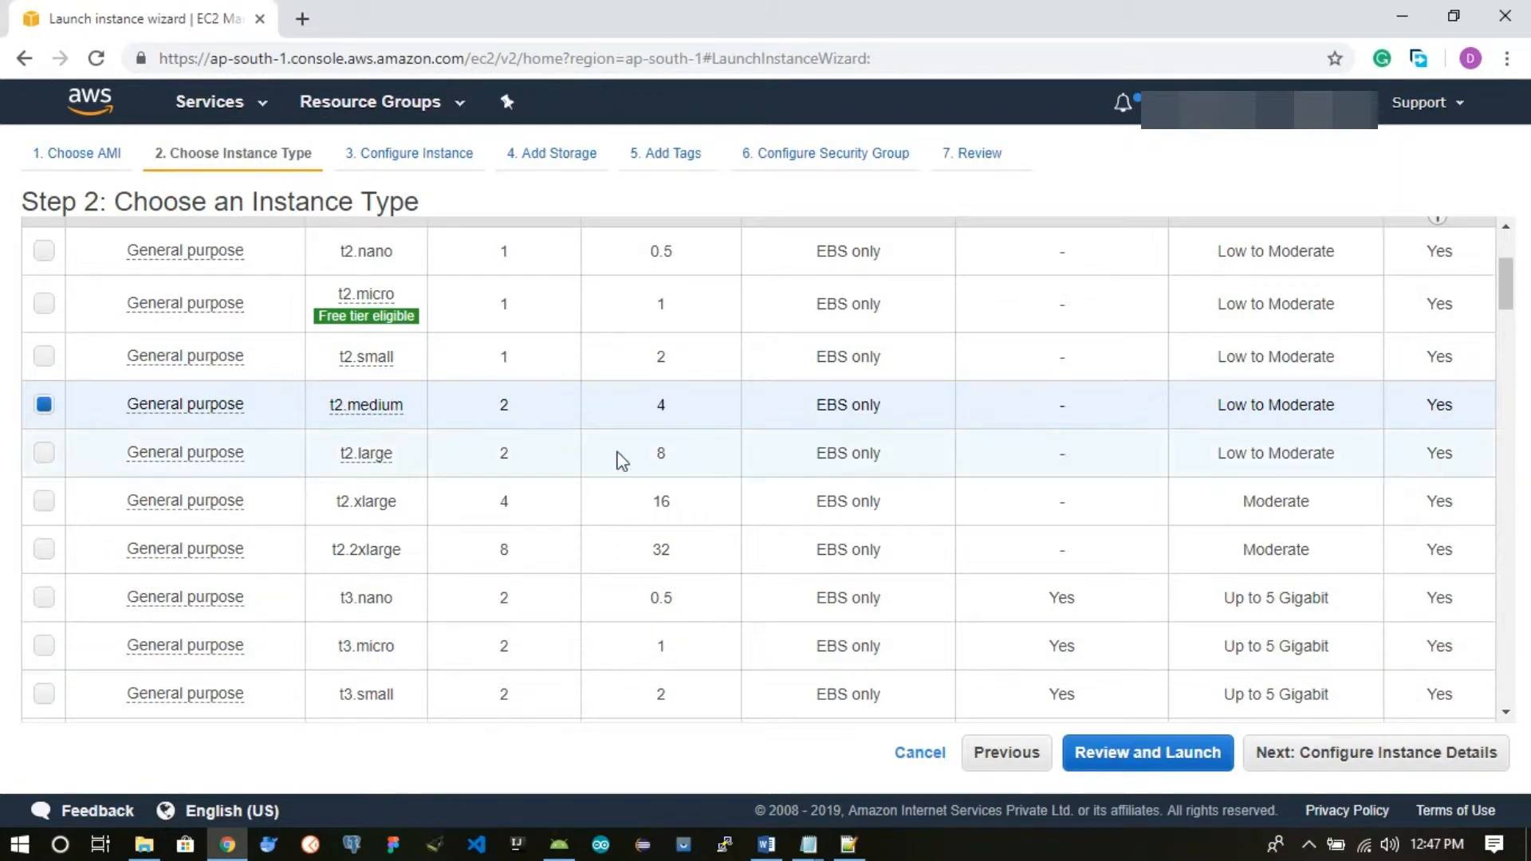
{"action": "scroll", "coordinate": [1316, 669], "scroll_direction": "up", "scroll_amount": 2}
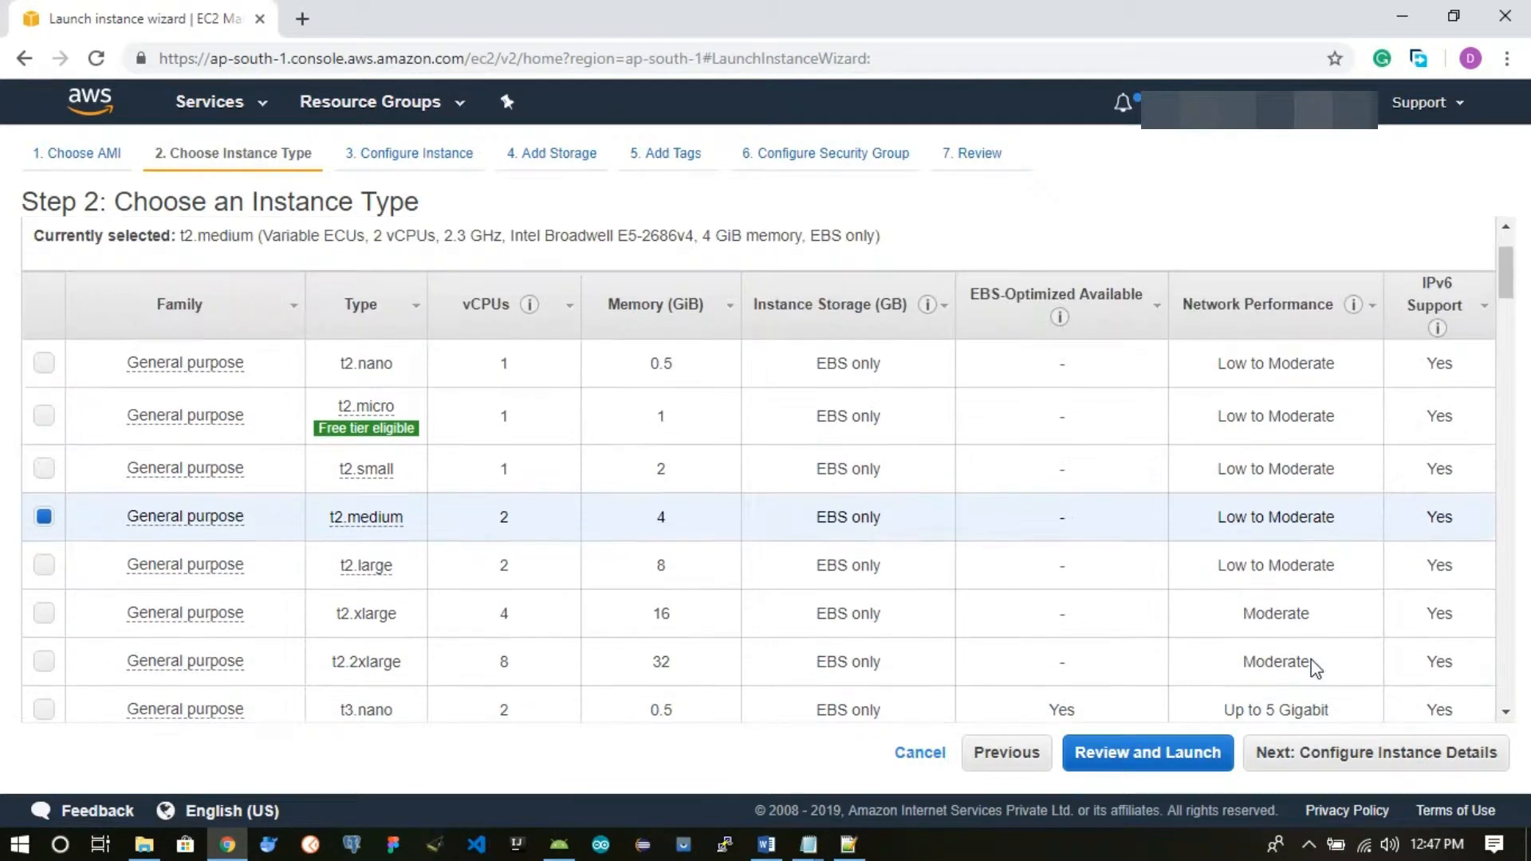
{"action": "left_click", "coordinate": [1382, 756]}
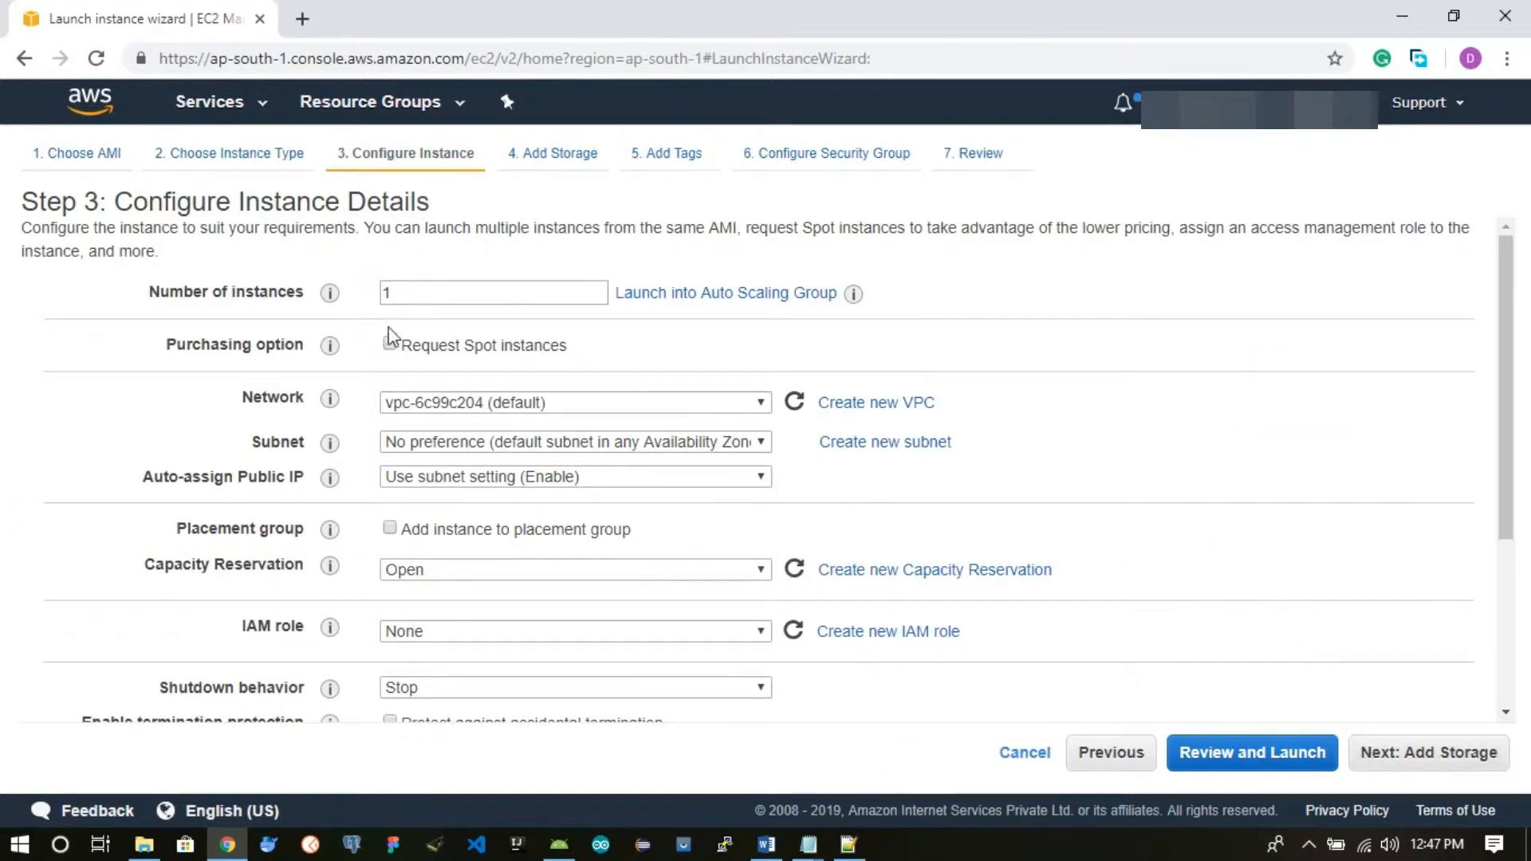
- Review the instance details, keep the defaults with 1 instance, and continue to the storage settings
{"action": "left_click", "coordinate": [392, 294]}
{"action": "left_click", "coordinate": [1195, 319]}
{"action": "scroll", "coordinate": [1320, 473], "scroll_direction": "down", "scroll_amount": 3}
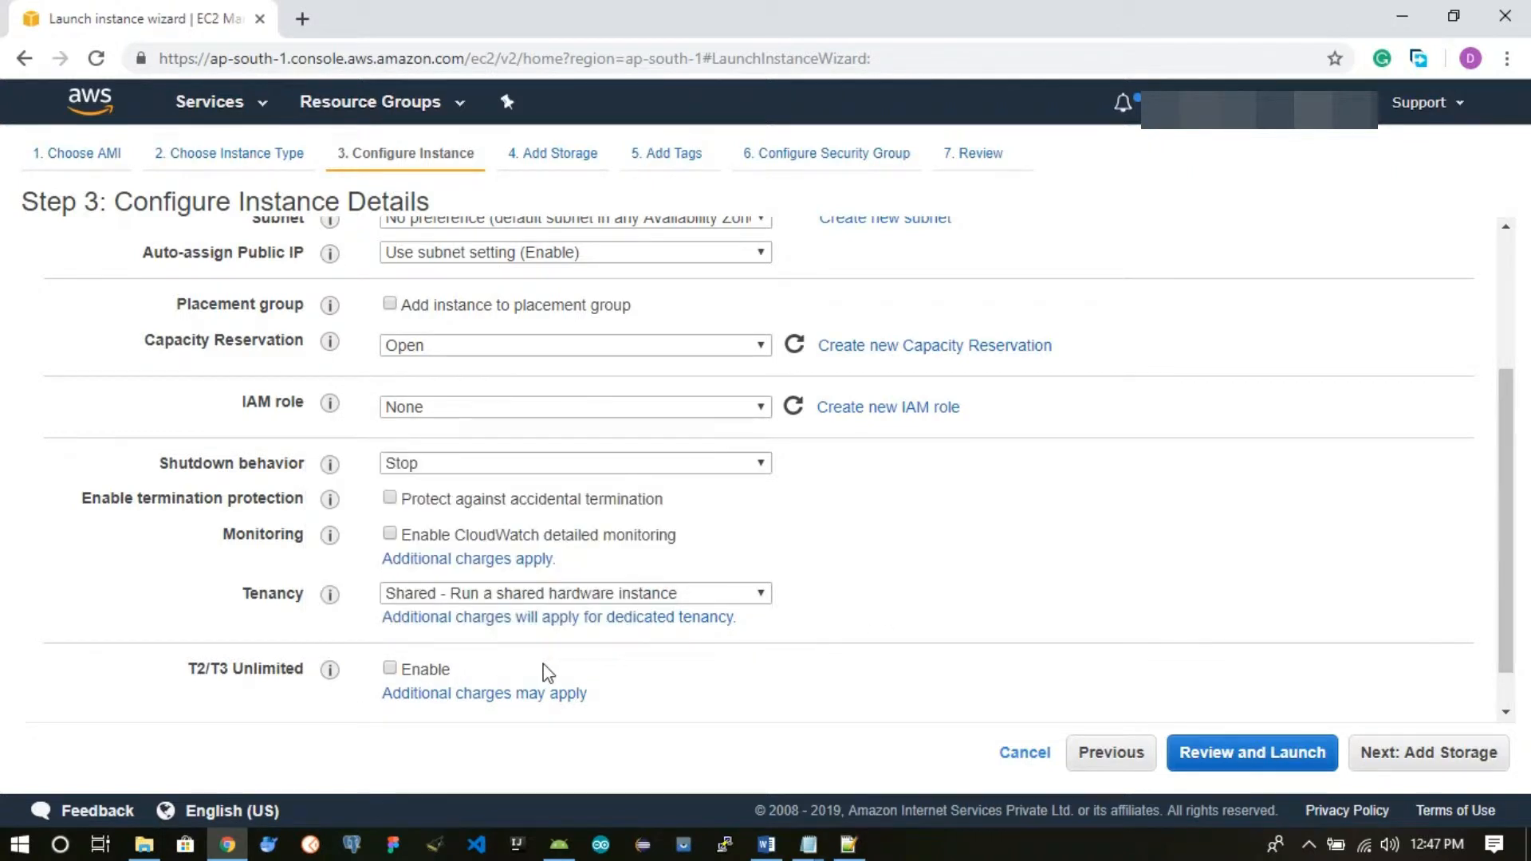
{"action": "scroll", "coordinate": [547, 673], "scroll_direction": "up", "scroll_amount": 2}
{"action": "scroll", "coordinate": [548, 674], "scroll_direction": "up", "scroll_amount": 2}
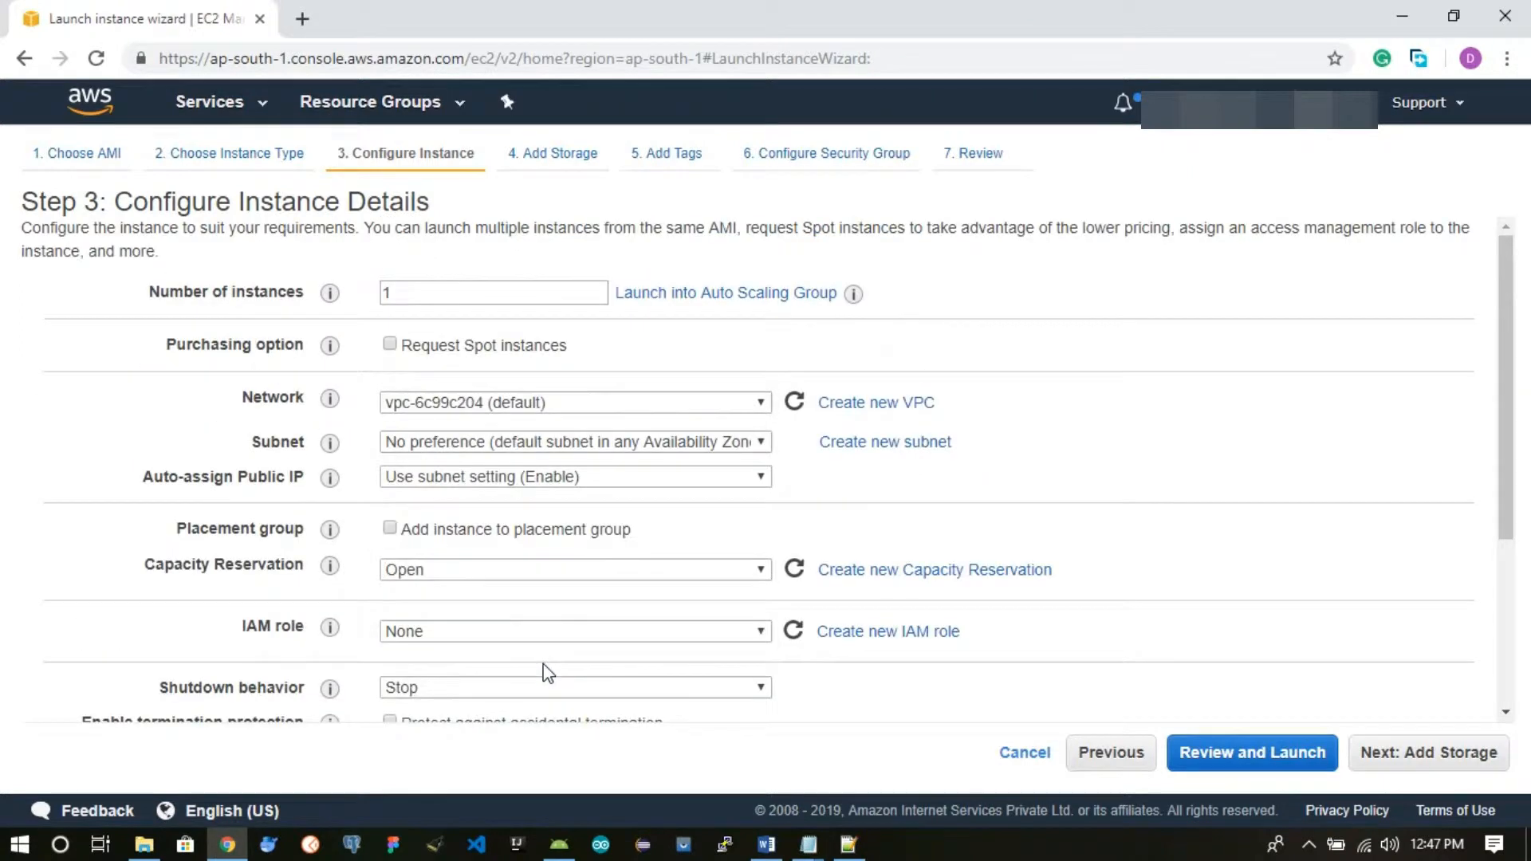
{"action": "left_click", "coordinate": [1427, 754]}
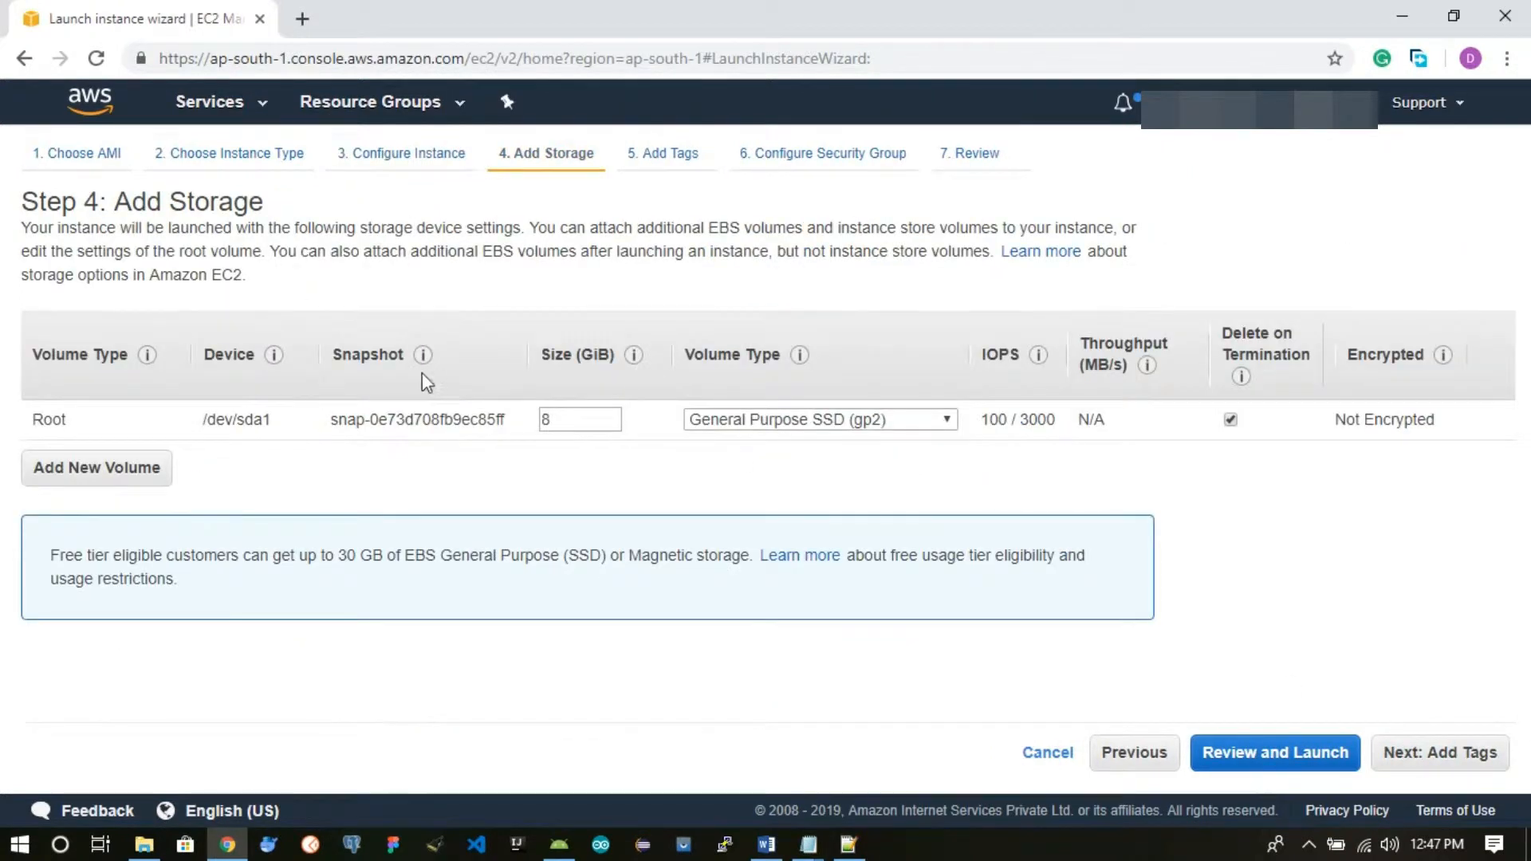
- Keep the root volume at 8 GiB with General Purpose SSD (gp2) and continue to the tags
{"action": "double_click", "coordinate": [550, 419]}
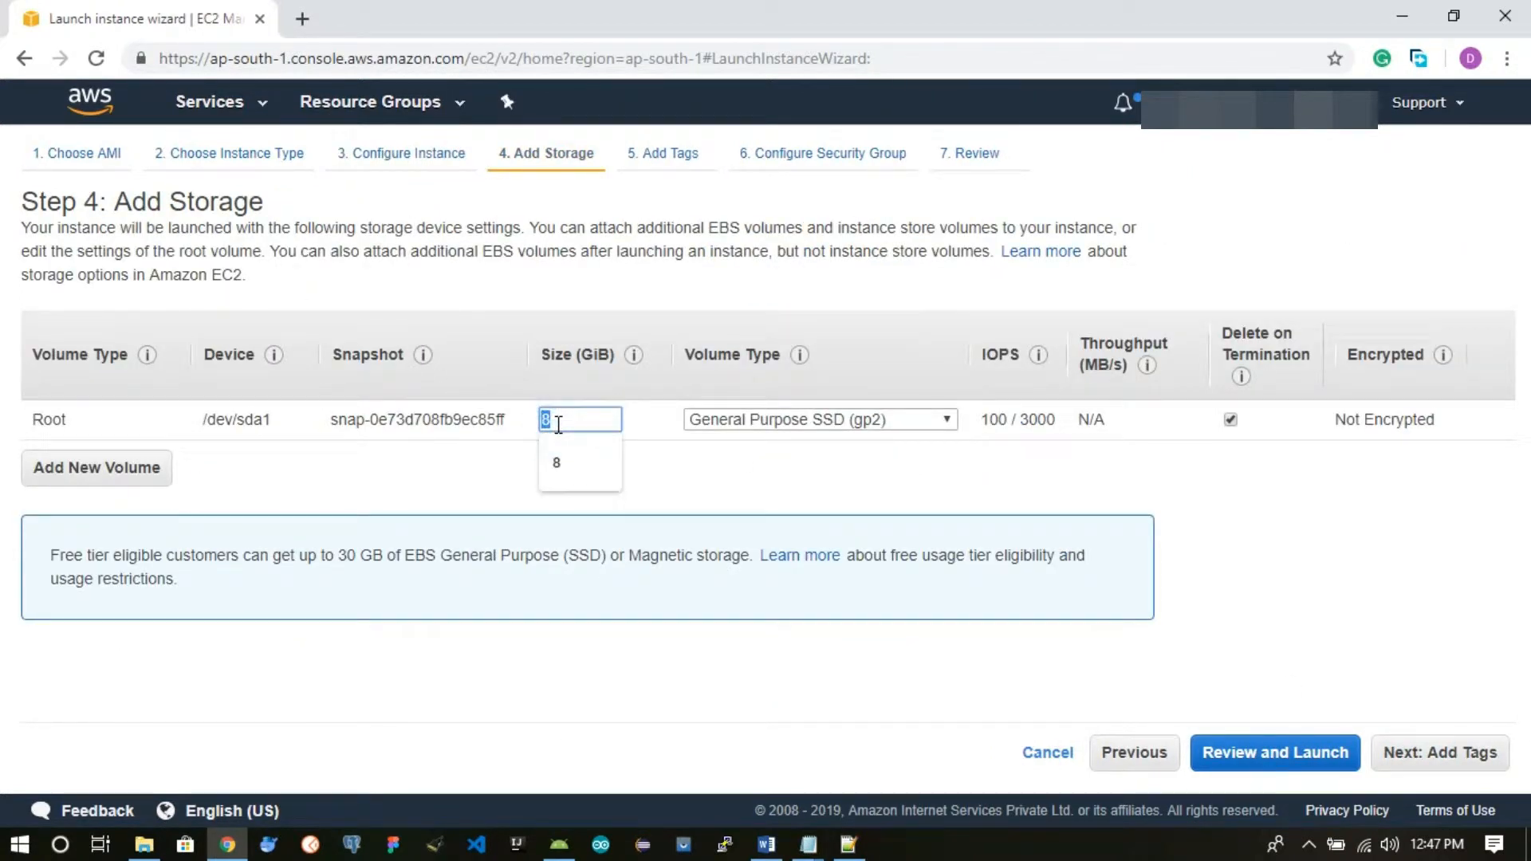
{"action": "left_click", "coordinate": [459, 468]}
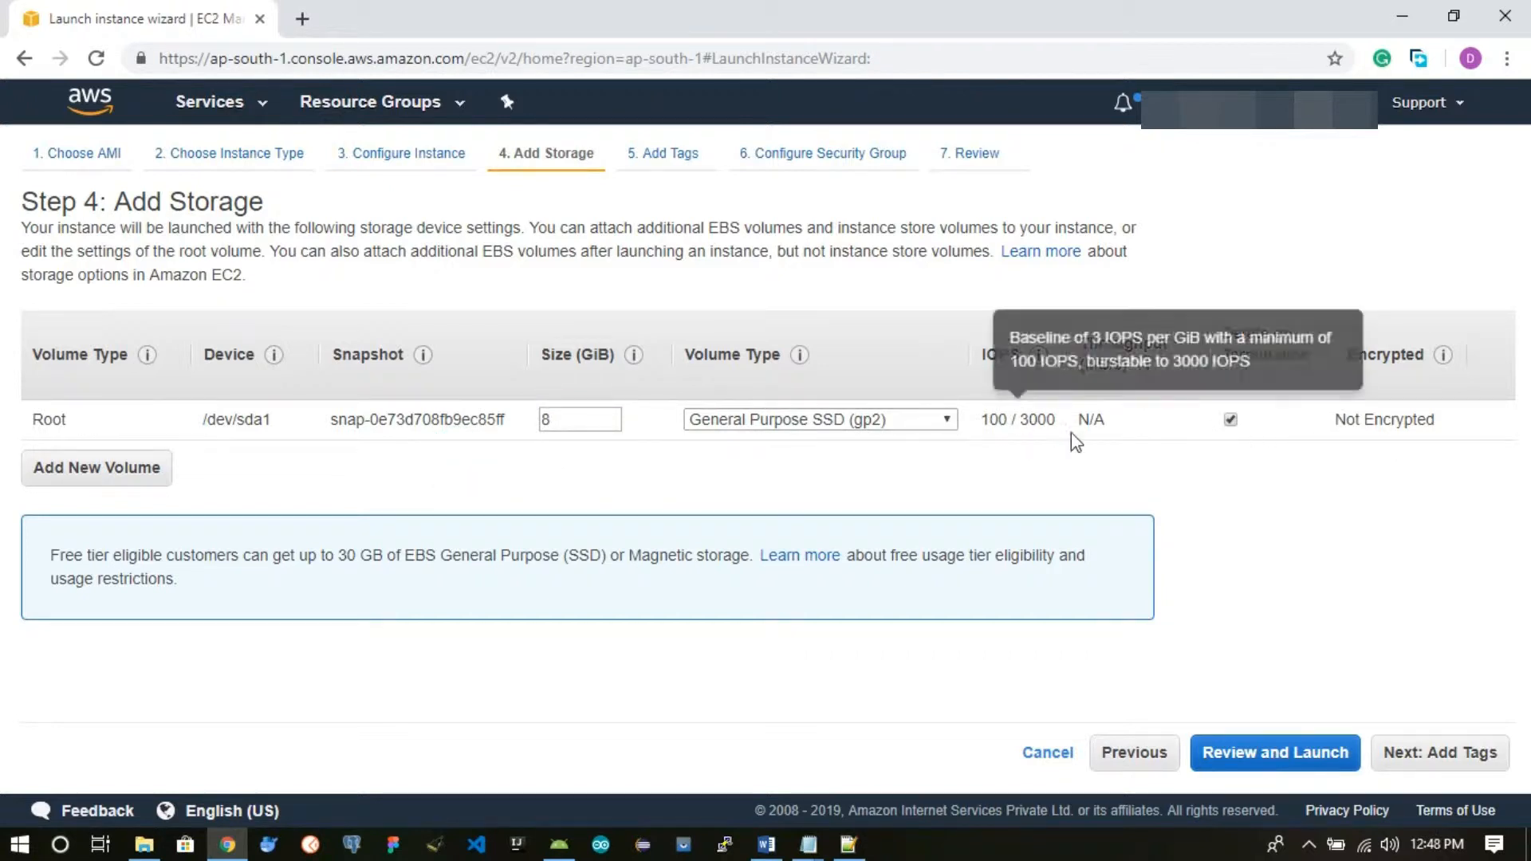
{"action": "left_click", "coordinate": [955, 419]}
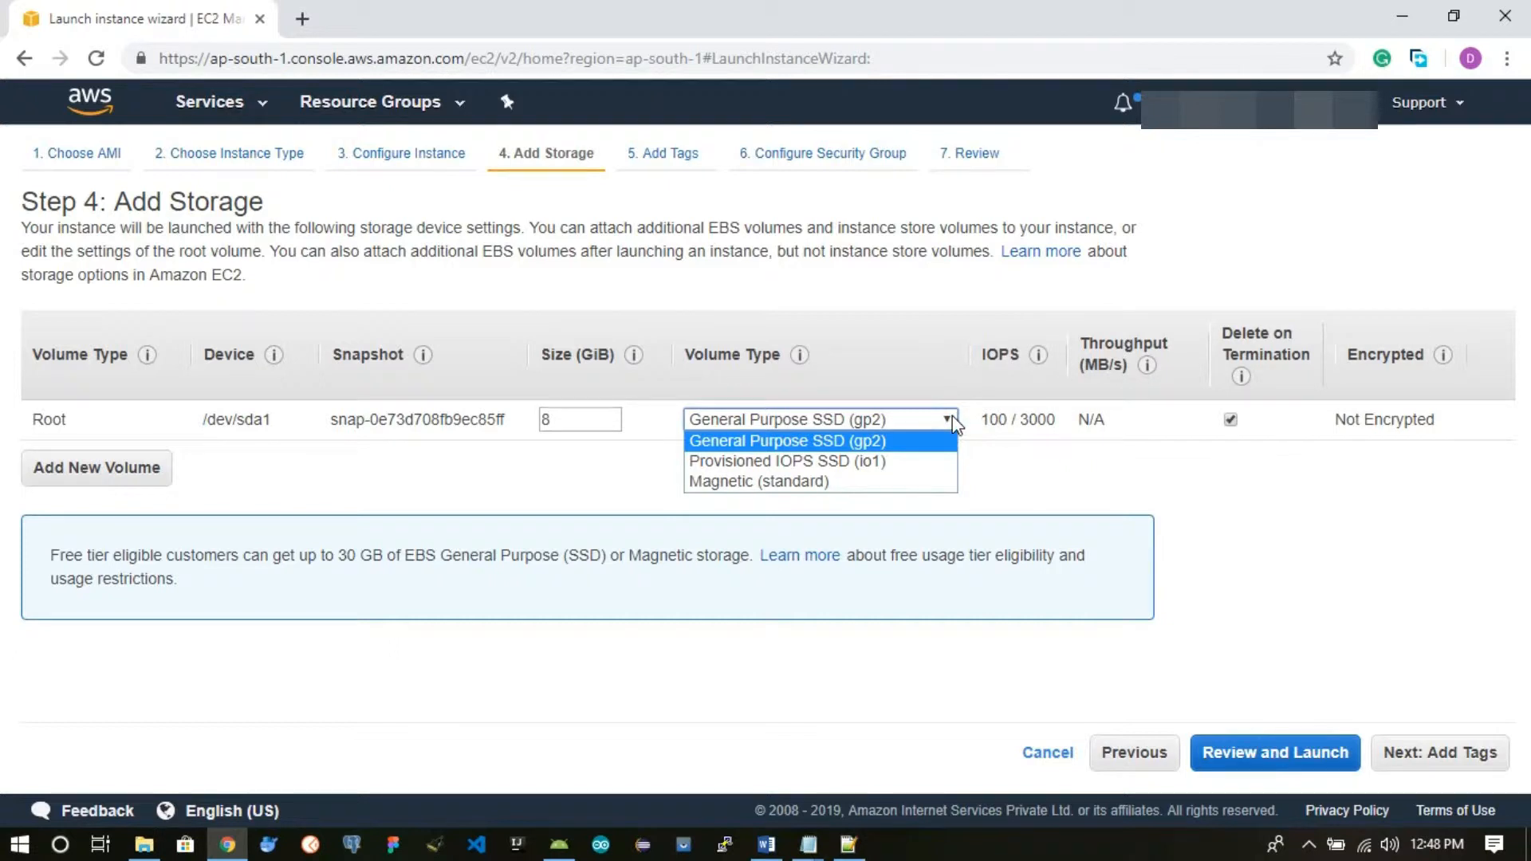
{"action": "left_click", "coordinate": [953, 419]}
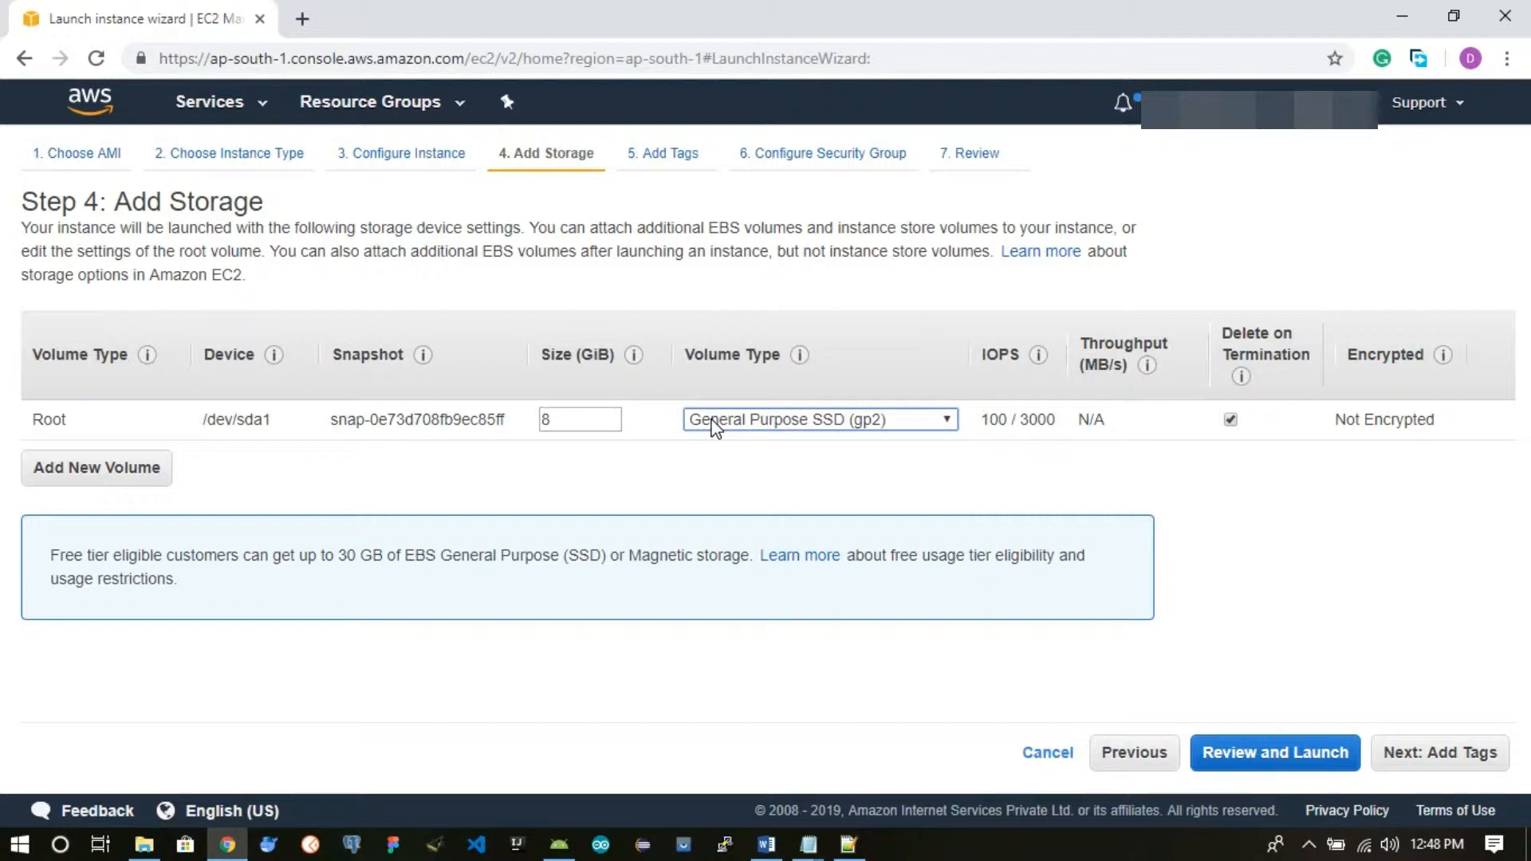
{"action": "left_click", "coordinate": [588, 414]}
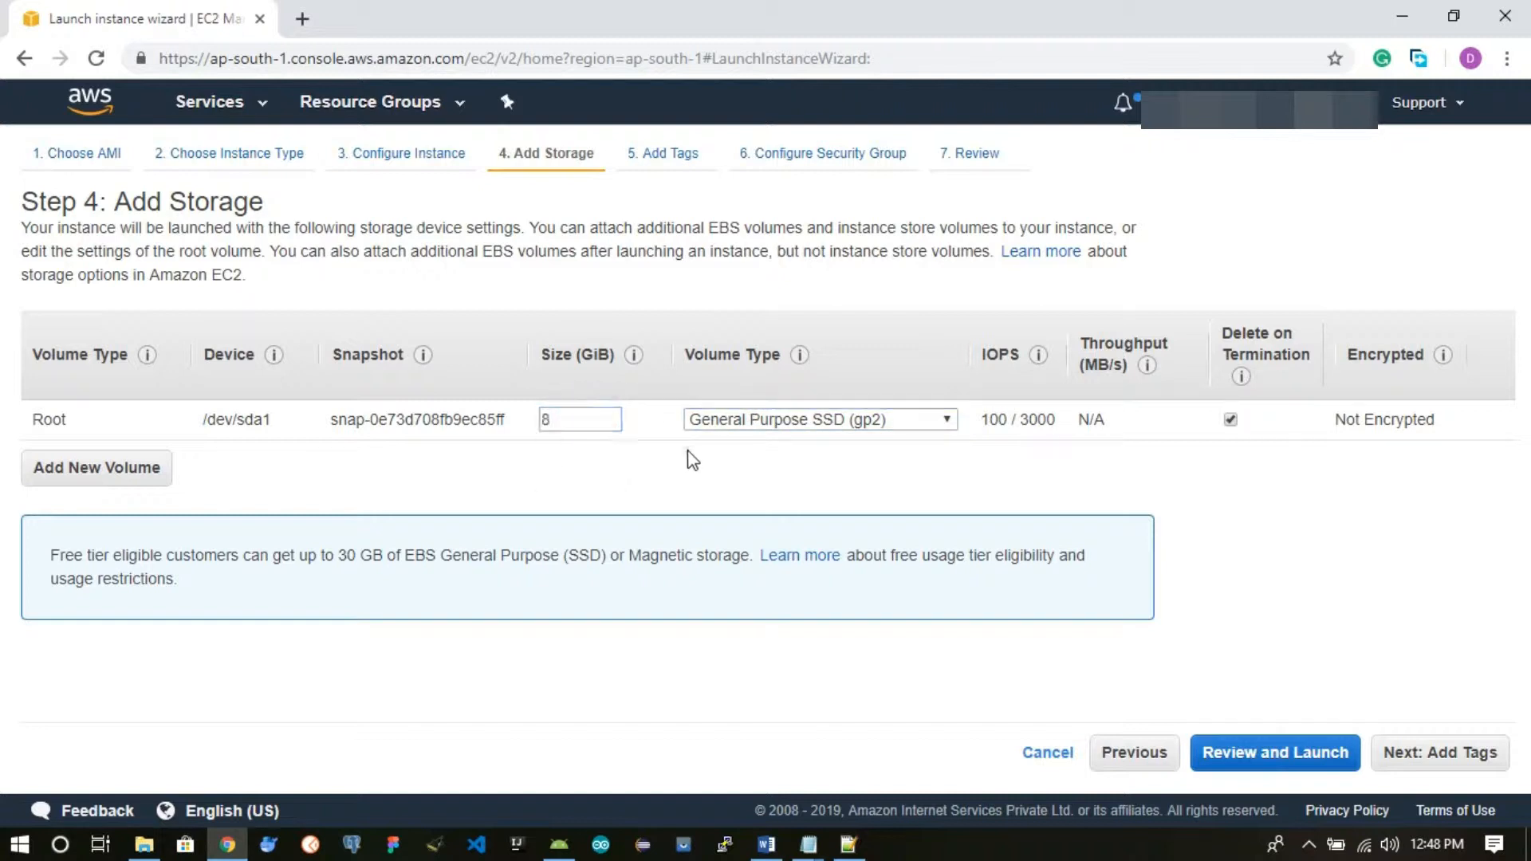
{"action": "left_click", "coordinate": [1449, 761]}
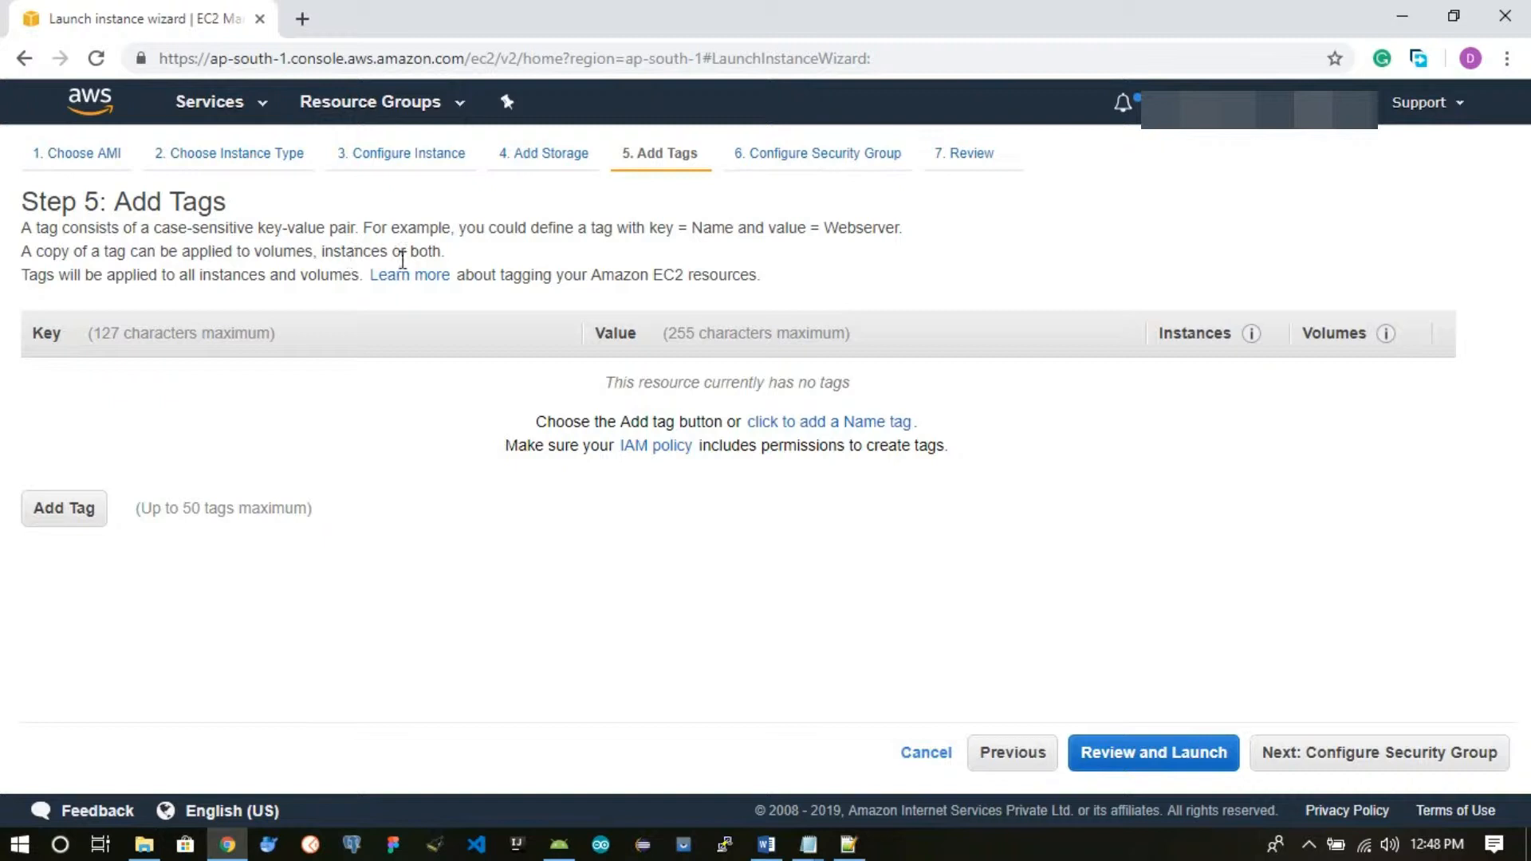
- Leave the instance without any tags and continue to the security group settings
{"action": "left_click", "coordinate": [97, 502]}
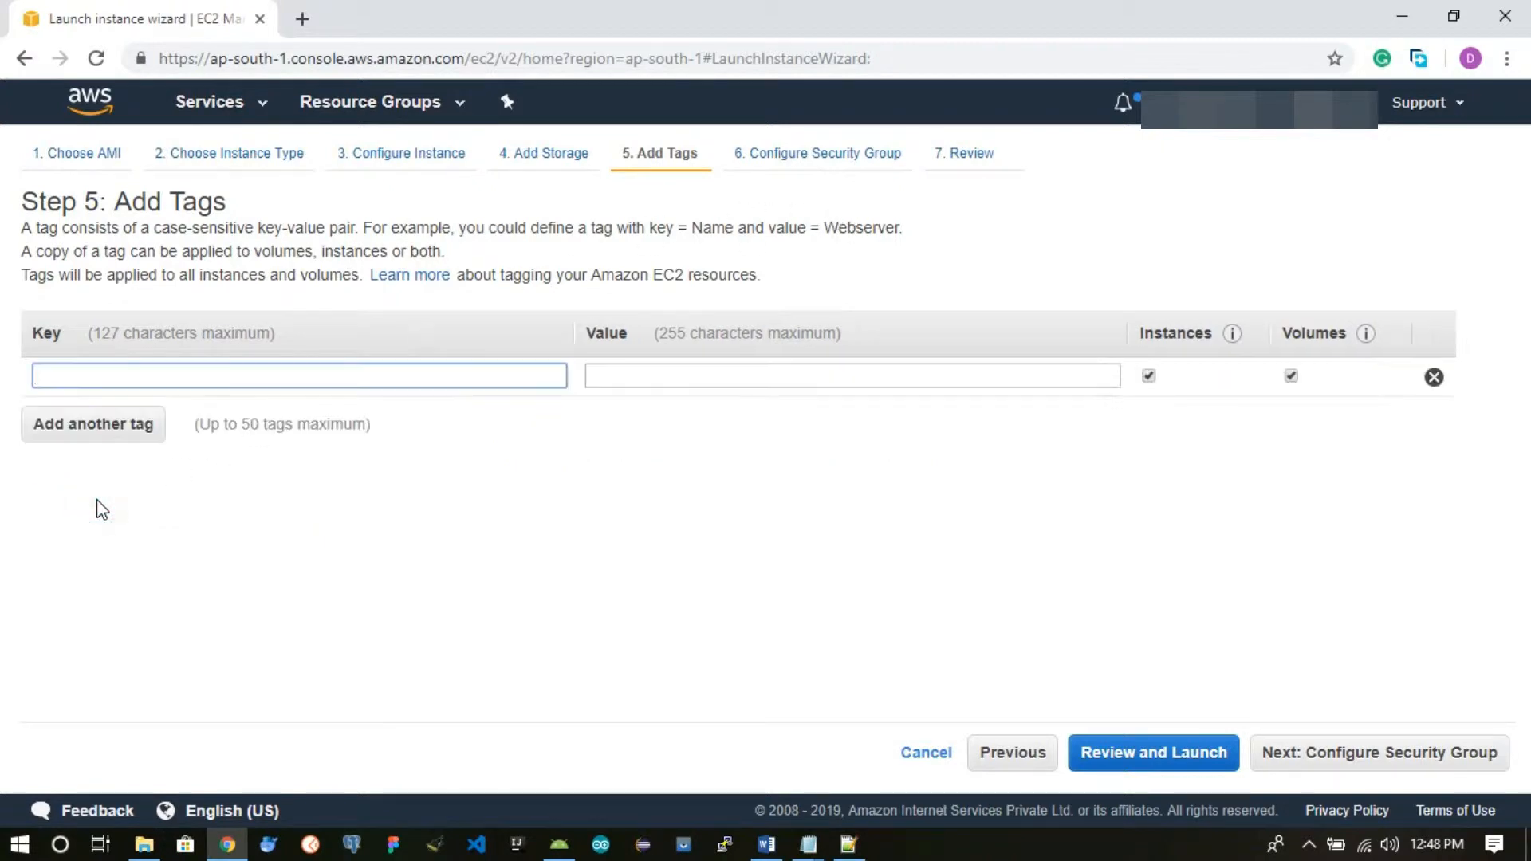
{"action": "left_click", "coordinate": [1435, 380]}
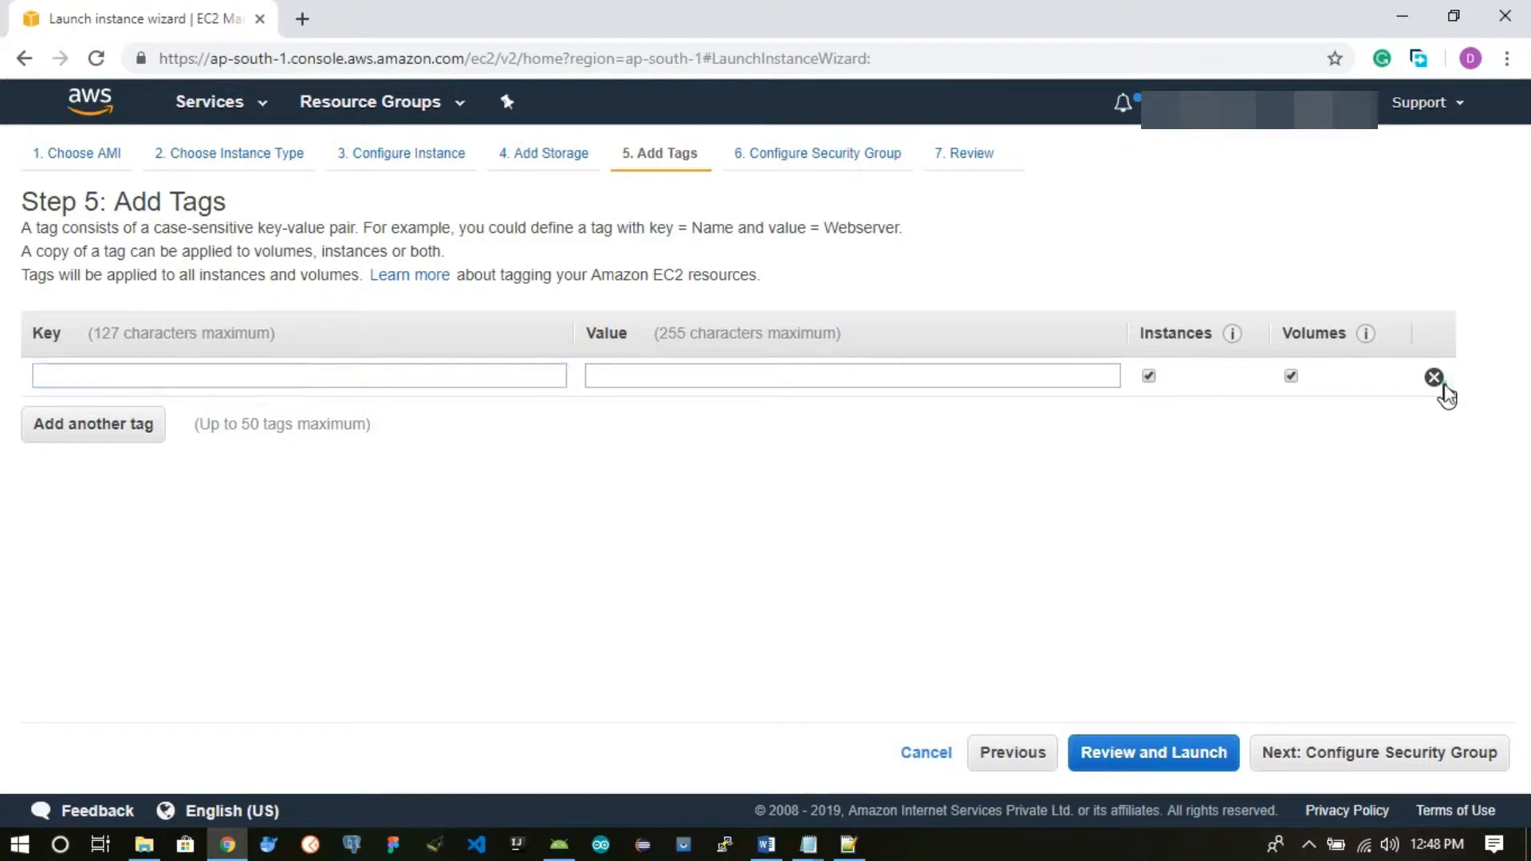
{"action": "left_click", "coordinate": [1394, 743]}
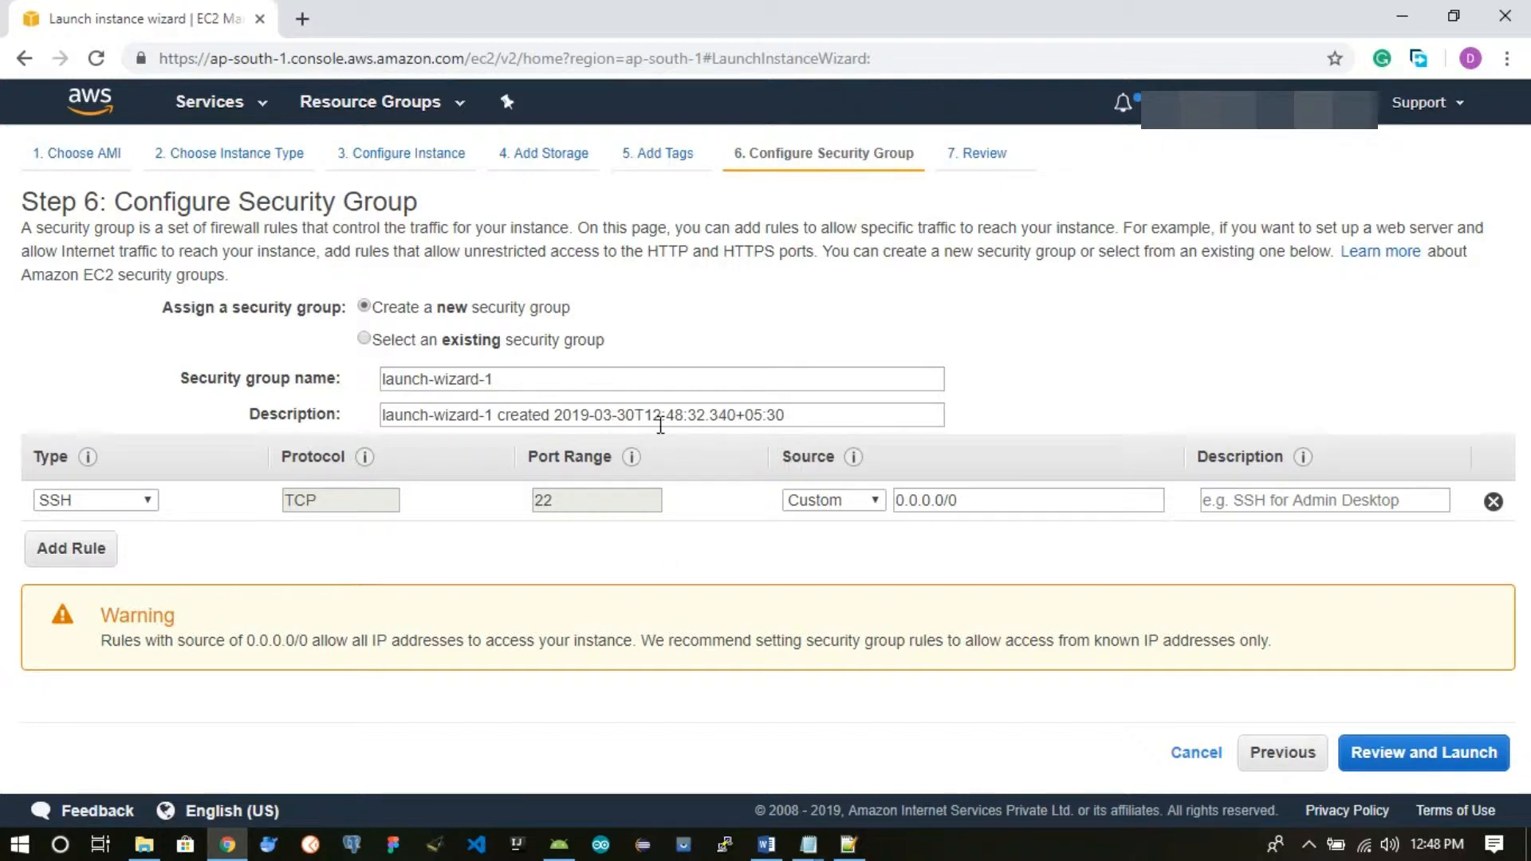
- Assign the existing default VPC security group to the instance and continue to the launch review
{"action": "left_click", "coordinate": [403, 342]}
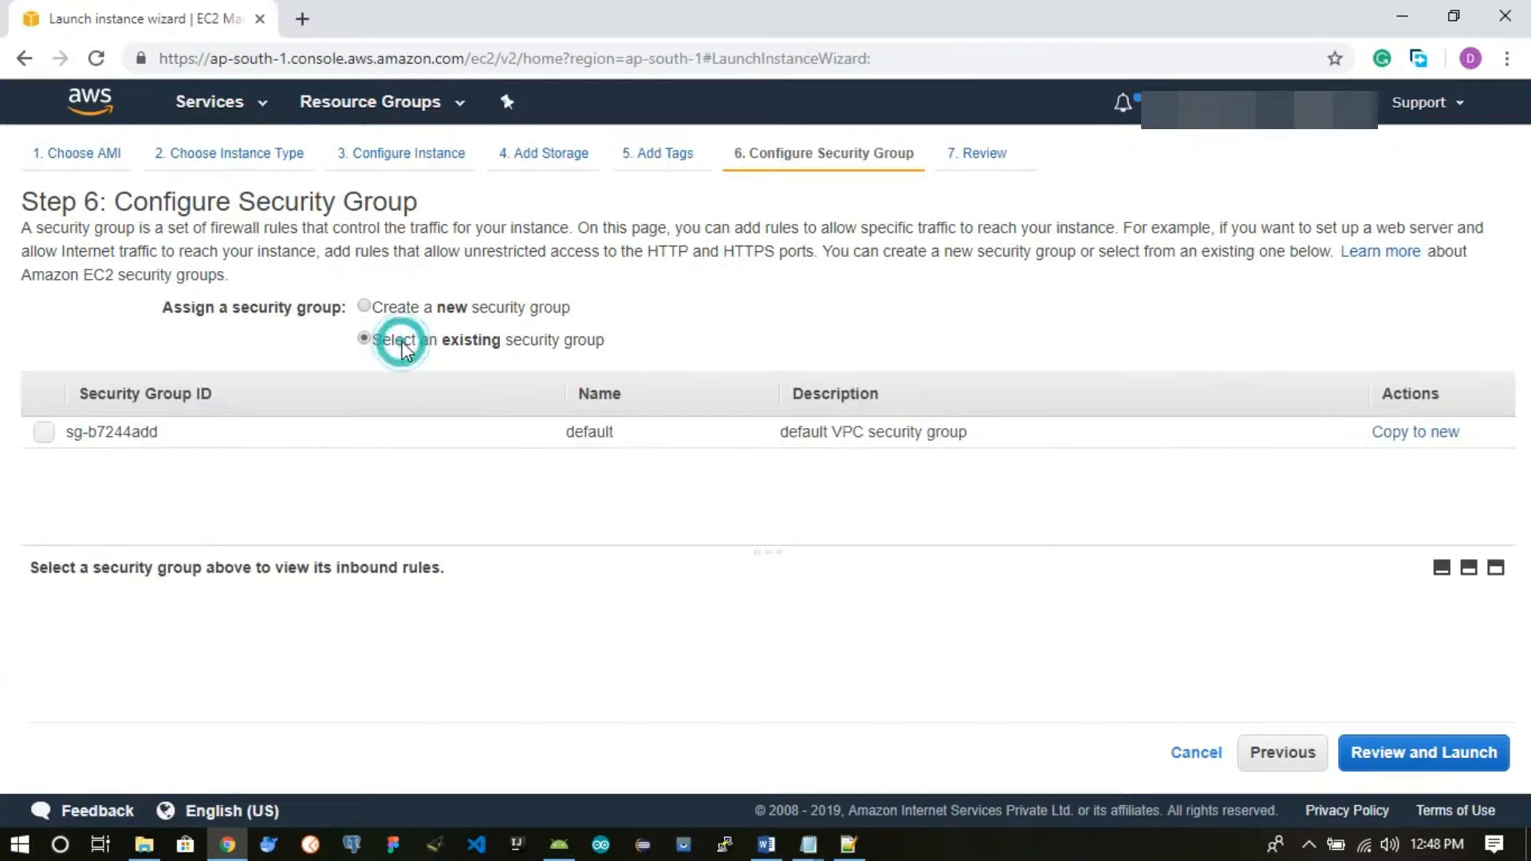
{"action": "left_click", "coordinate": [45, 433]}
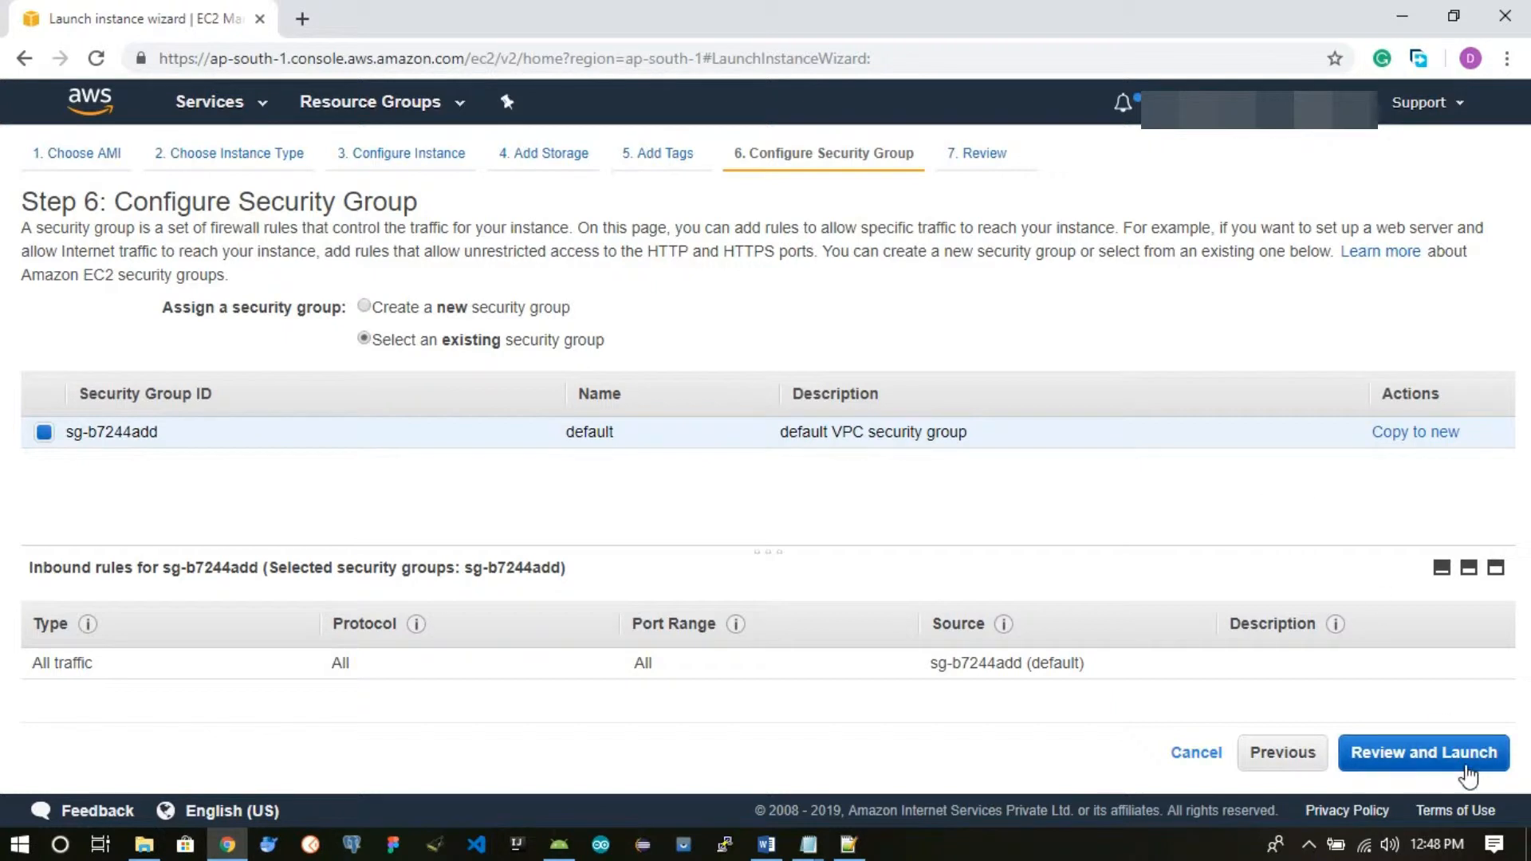
{"action": "left_click", "coordinate": [1425, 761]}
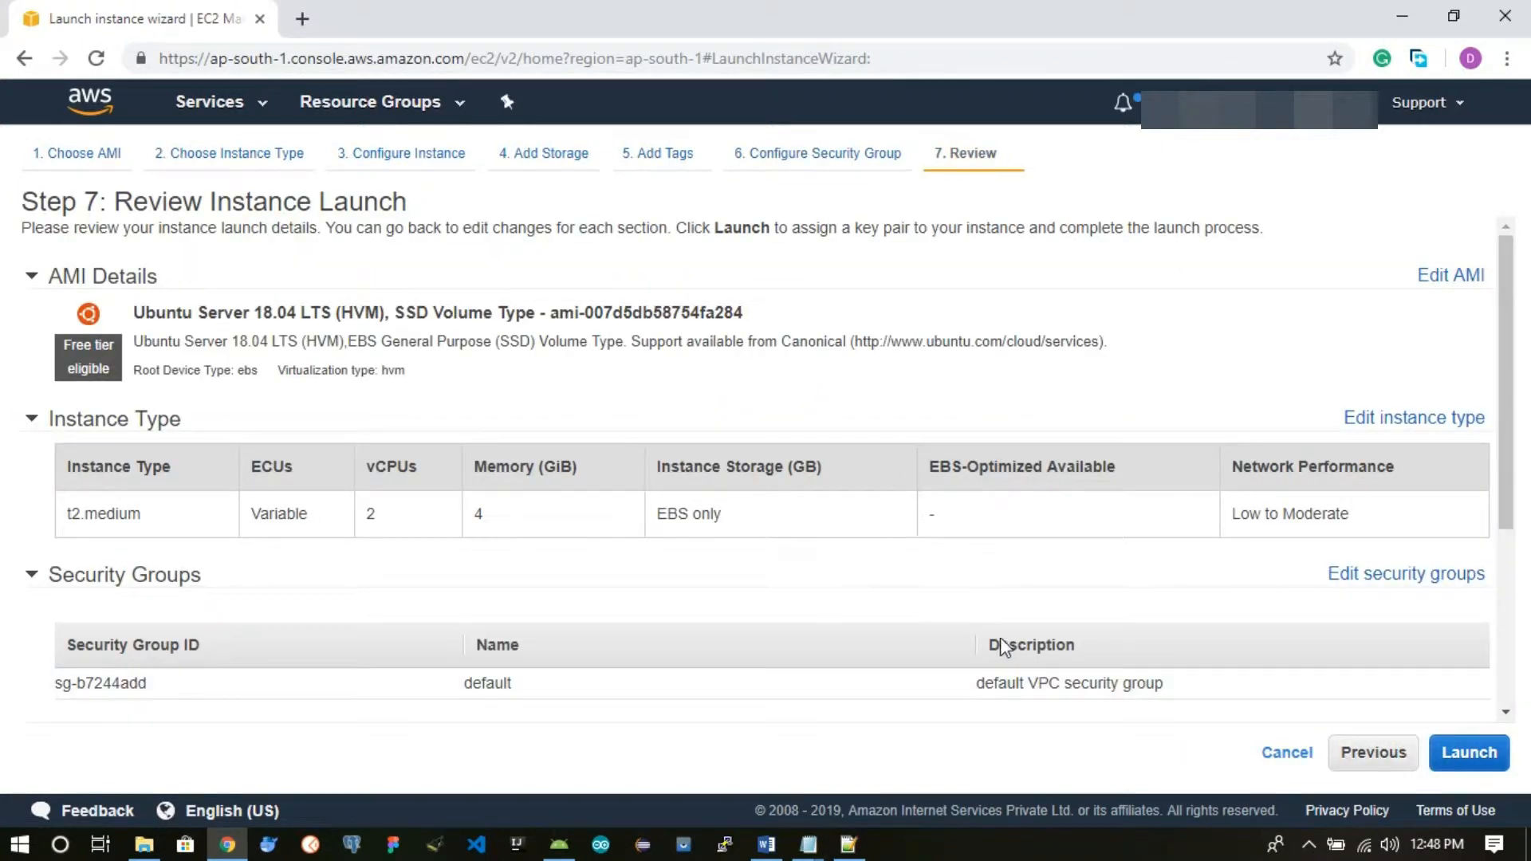
- Review the launch summary, including the security group rules, instance details, storage and tags
{"action": "scroll", "coordinate": [970, 580], "scroll_direction": "down", "scroll_amount": 1}
{"action": "scroll", "coordinate": [970, 580], "scroll_direction": "down", "scroll_amount": 3}
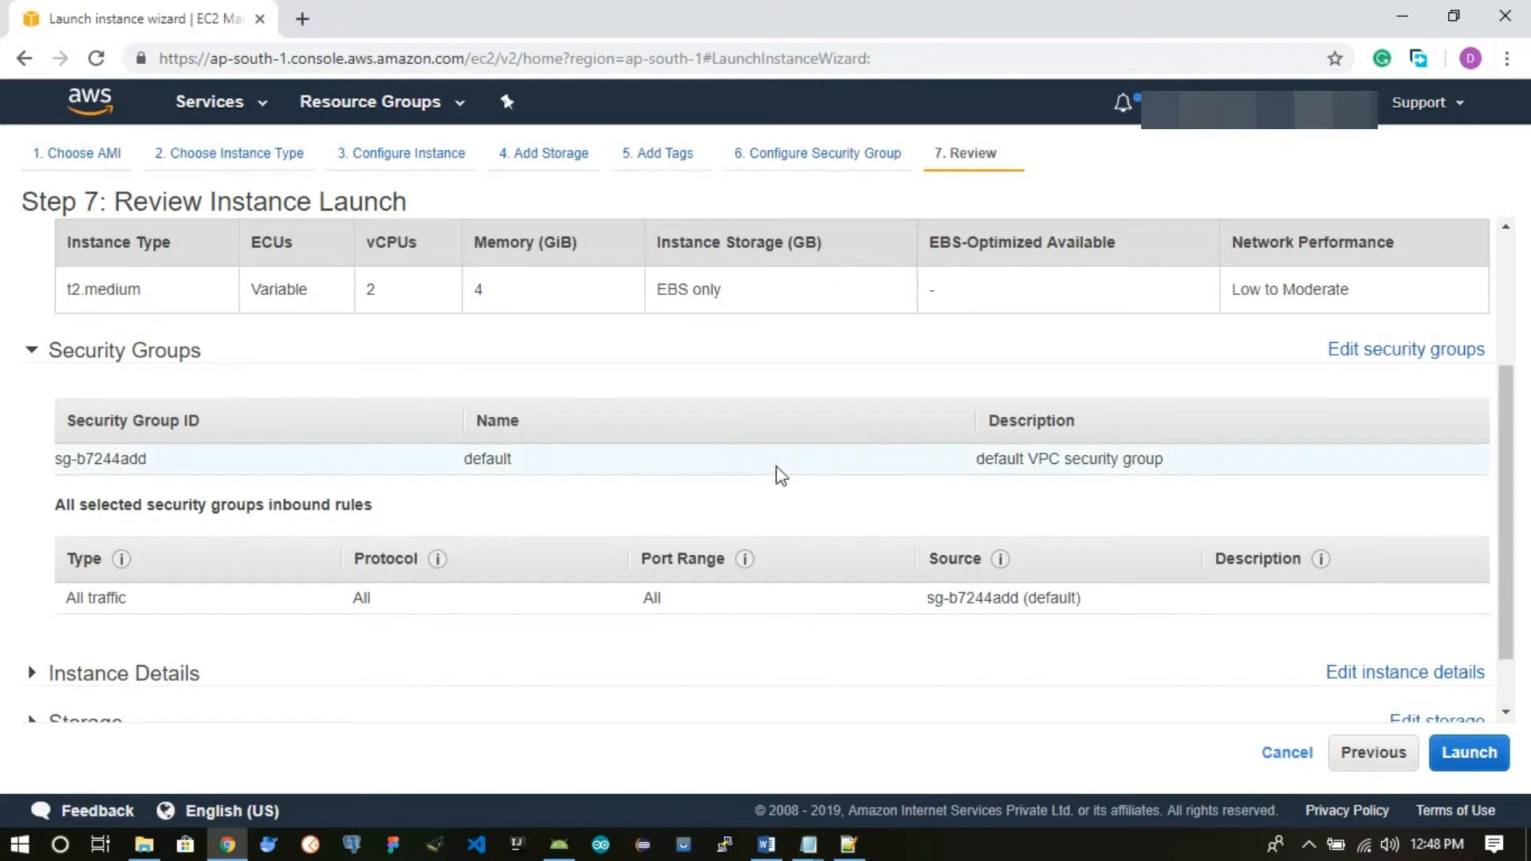
{"action": "scroll", "coordinate": [1027, 509], "scroll_direction": "down", "scroll_amount": 1}
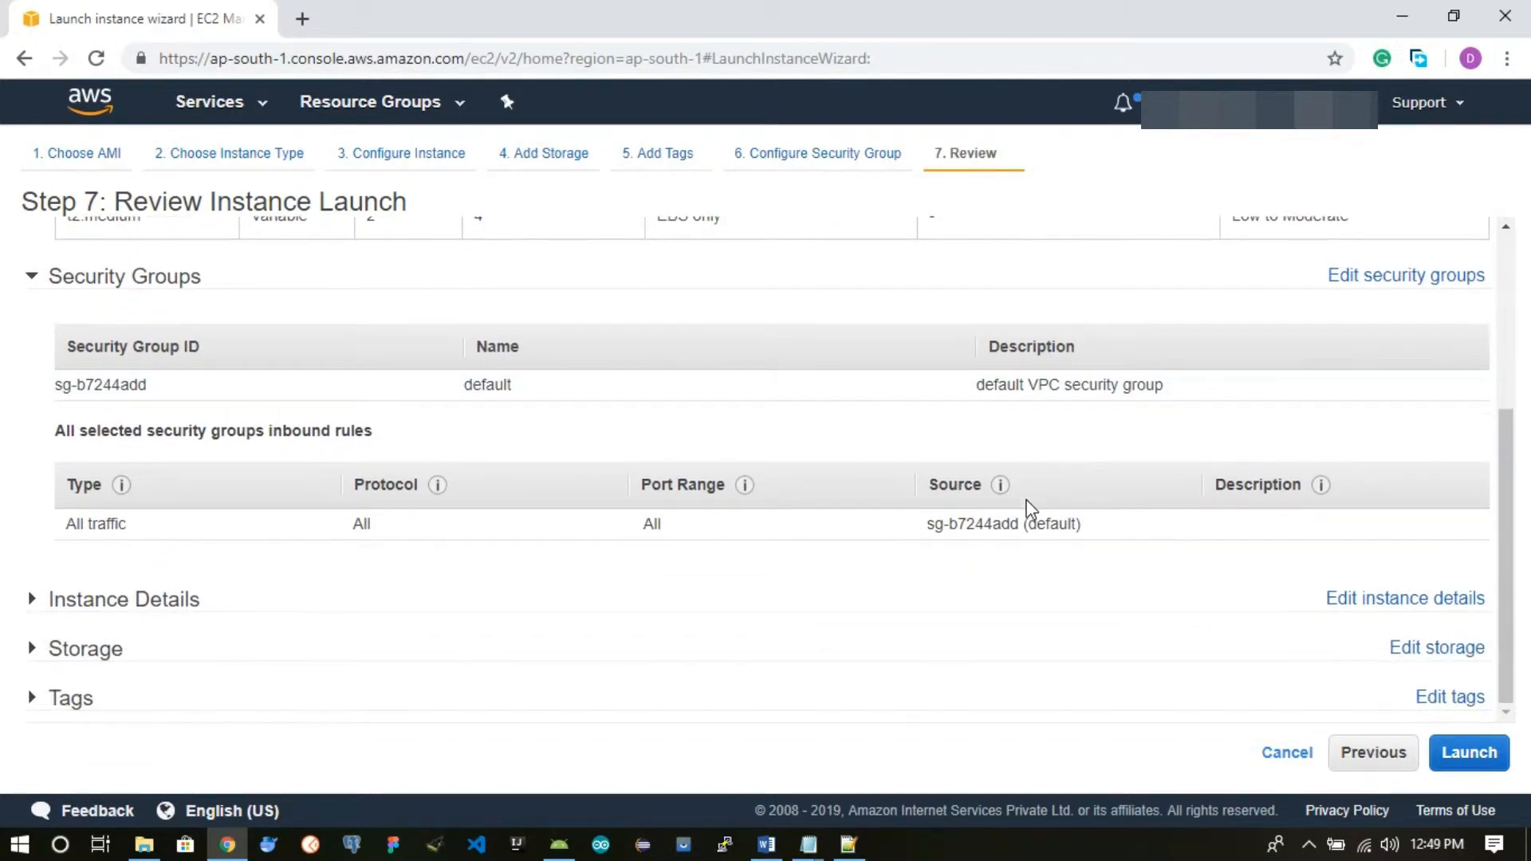
{"action": "left_click", "coordinate": [28, 611]}
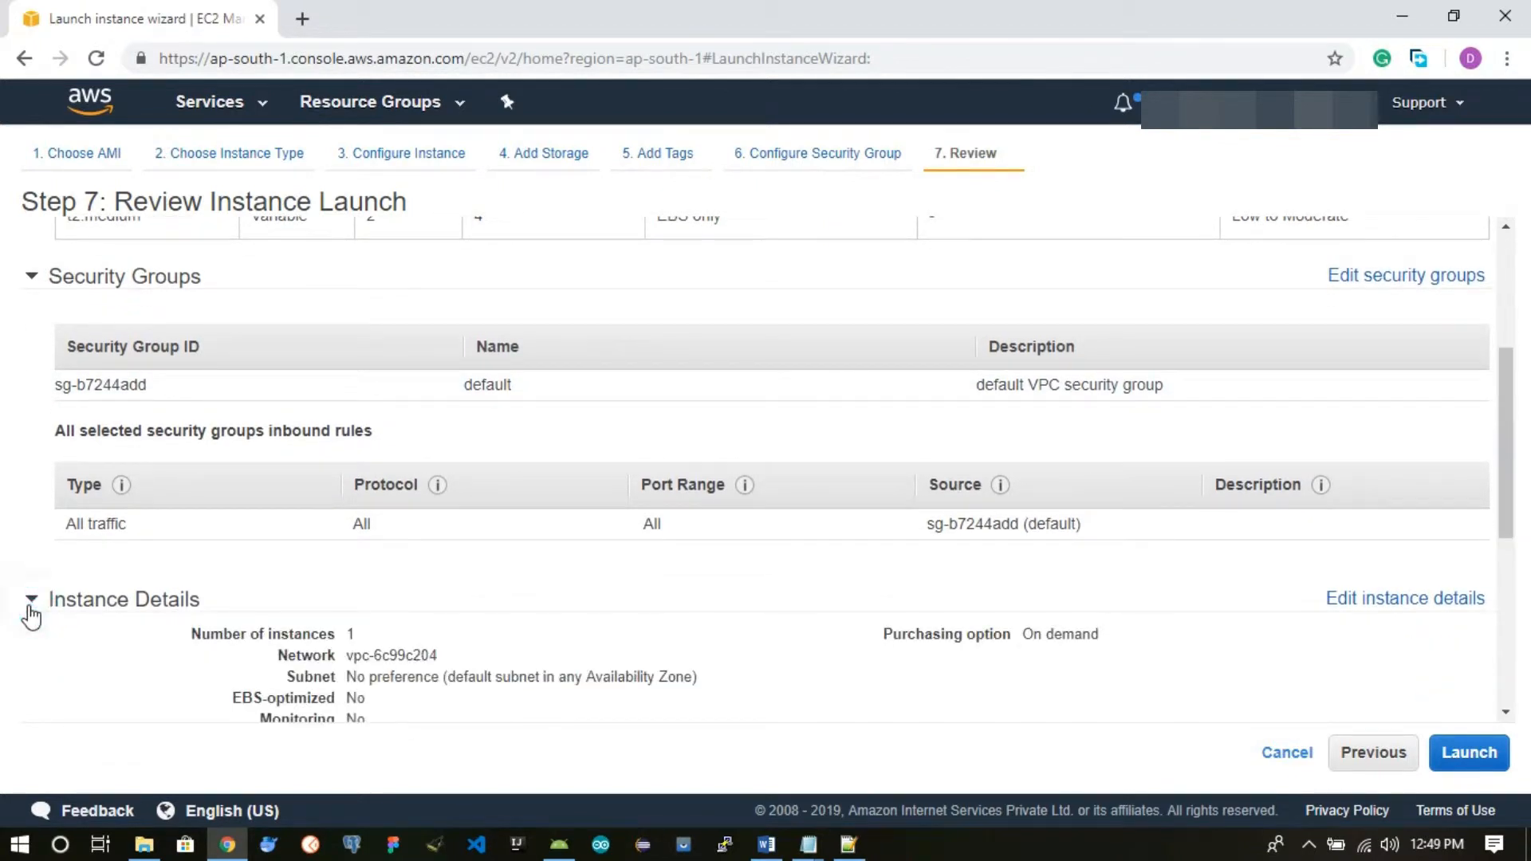
{"action": "scroll", "coordinate": [95, 610], "scroll_direction": "down", "scroll_amount": 5}
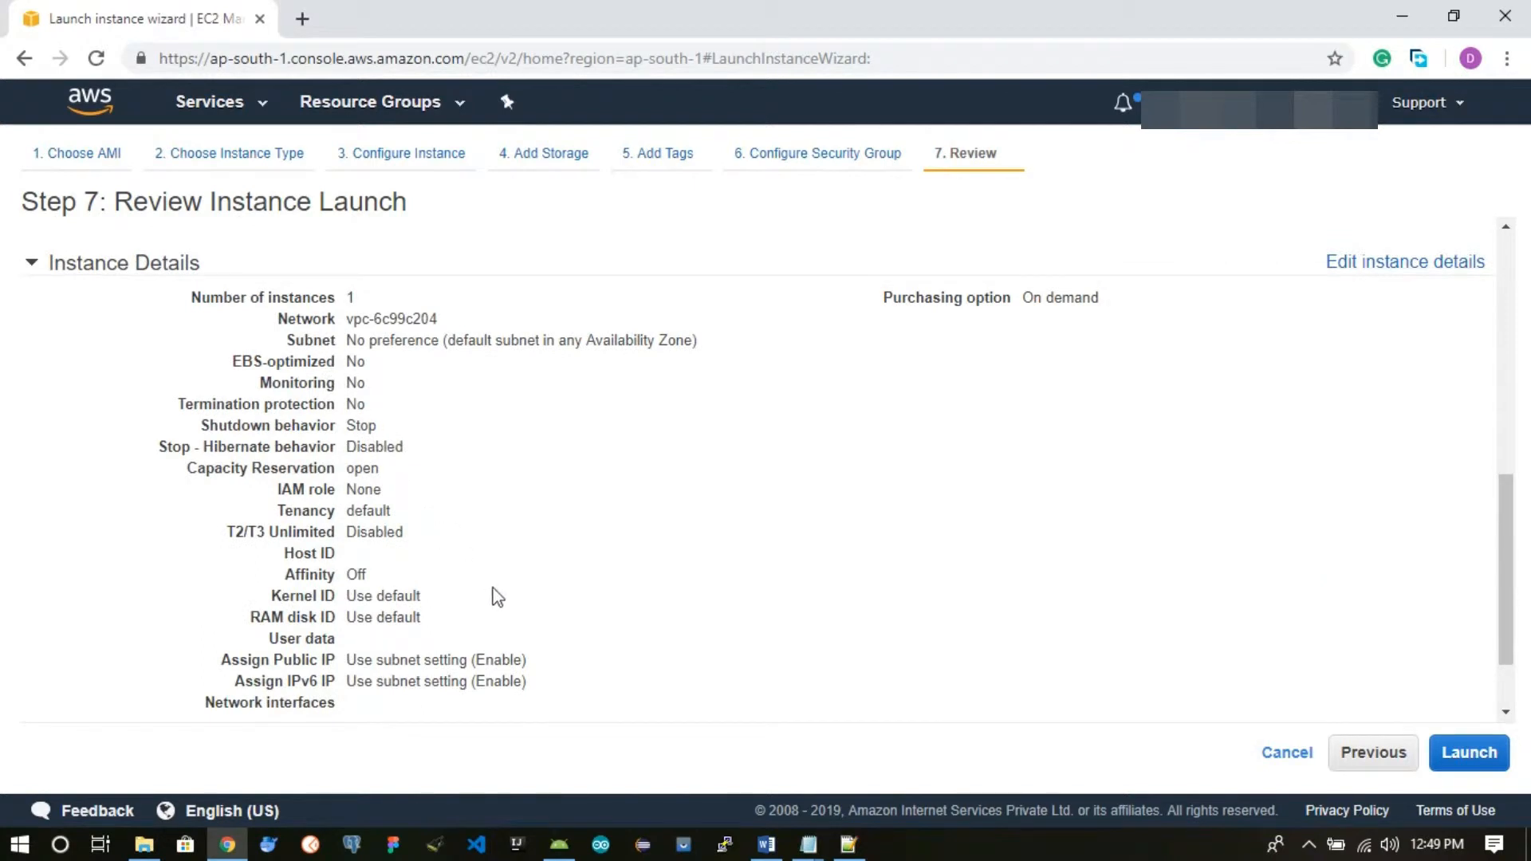
{"action": "scroll", "coordinate": [496, 594], "scroll_direction": "down", "scroll_amount": 2}
{"action": "left_click", "coordinate": [51, 642]}
{"action": "scroll", "coordinate": [168, 605], "scroll_direction": "down", "scroll_amount": 2}
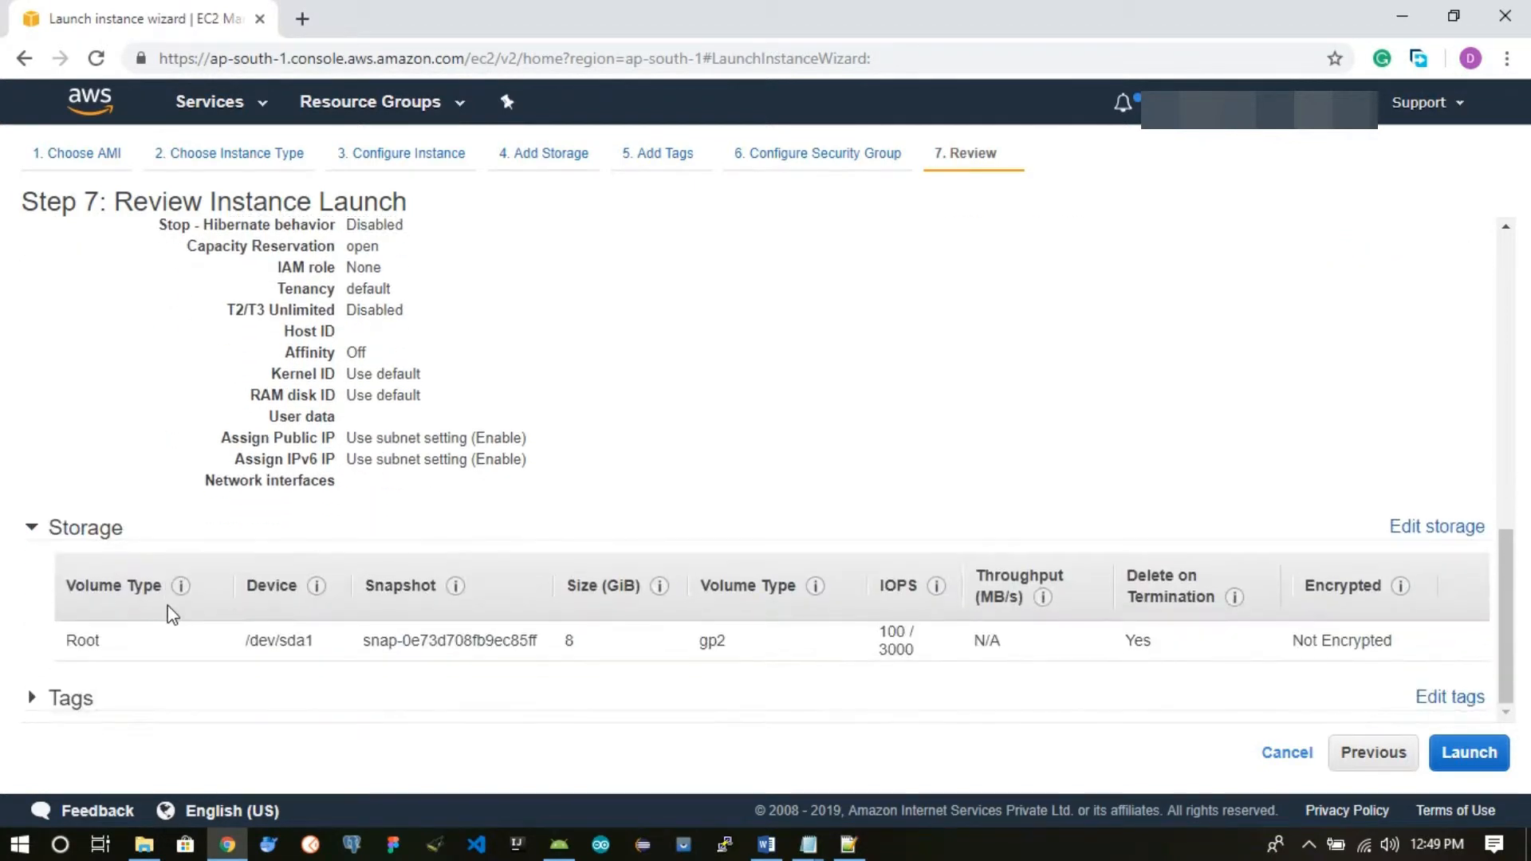
{"action": "left_click", "coordinate": [116, 697]}
{"action": "scroll", "coordinate": [246, 605], "scroll_direction": "down", "scroll_amount": 1}
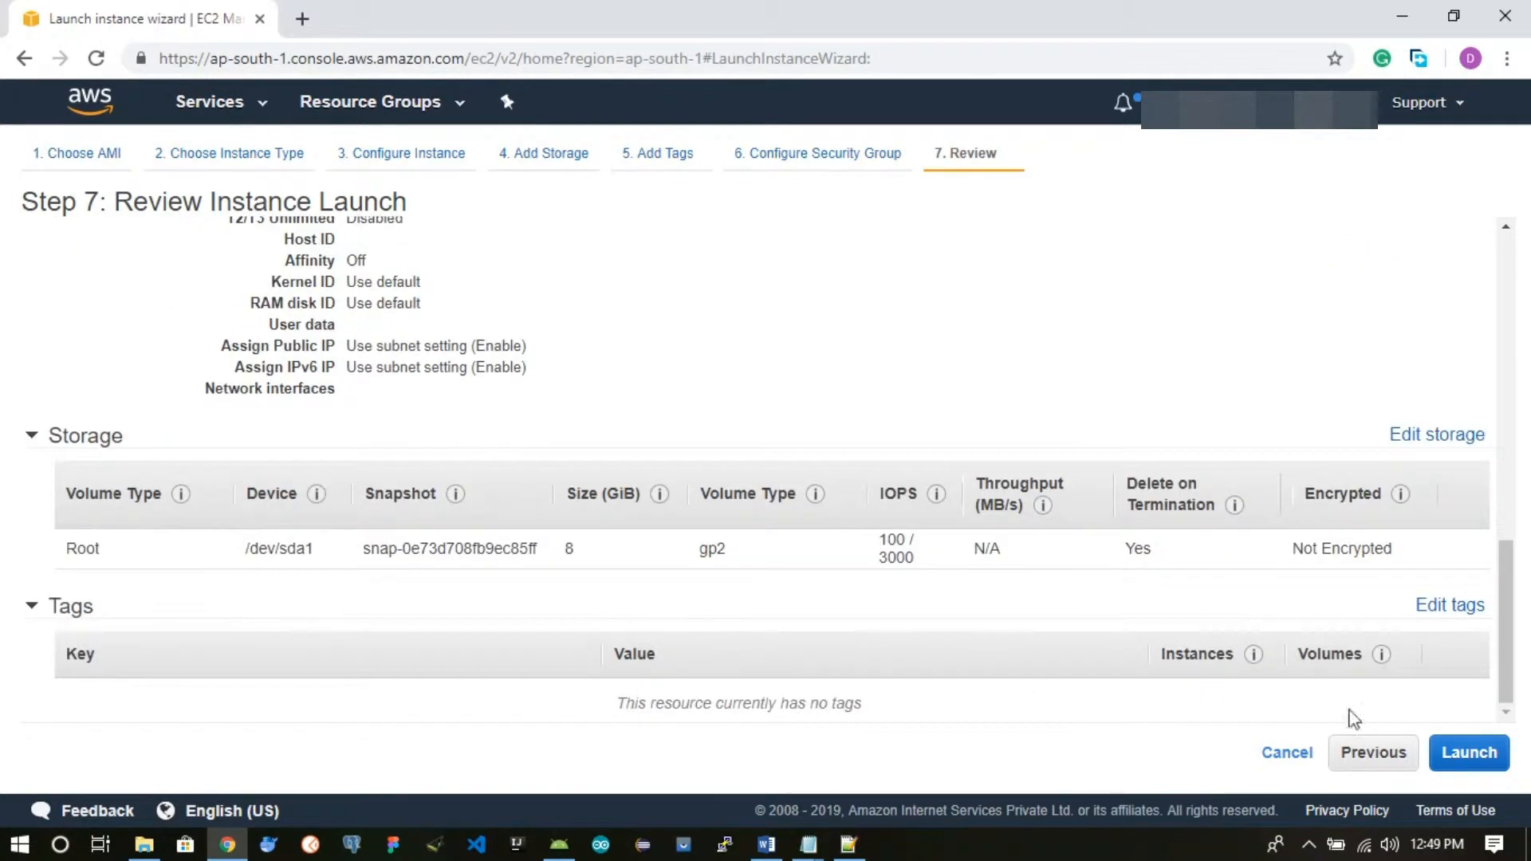
- Start the launch, create a new key pair named my_key_pair and download its private key file
{"action": "left_click", "coordinate": [1467, 752]}
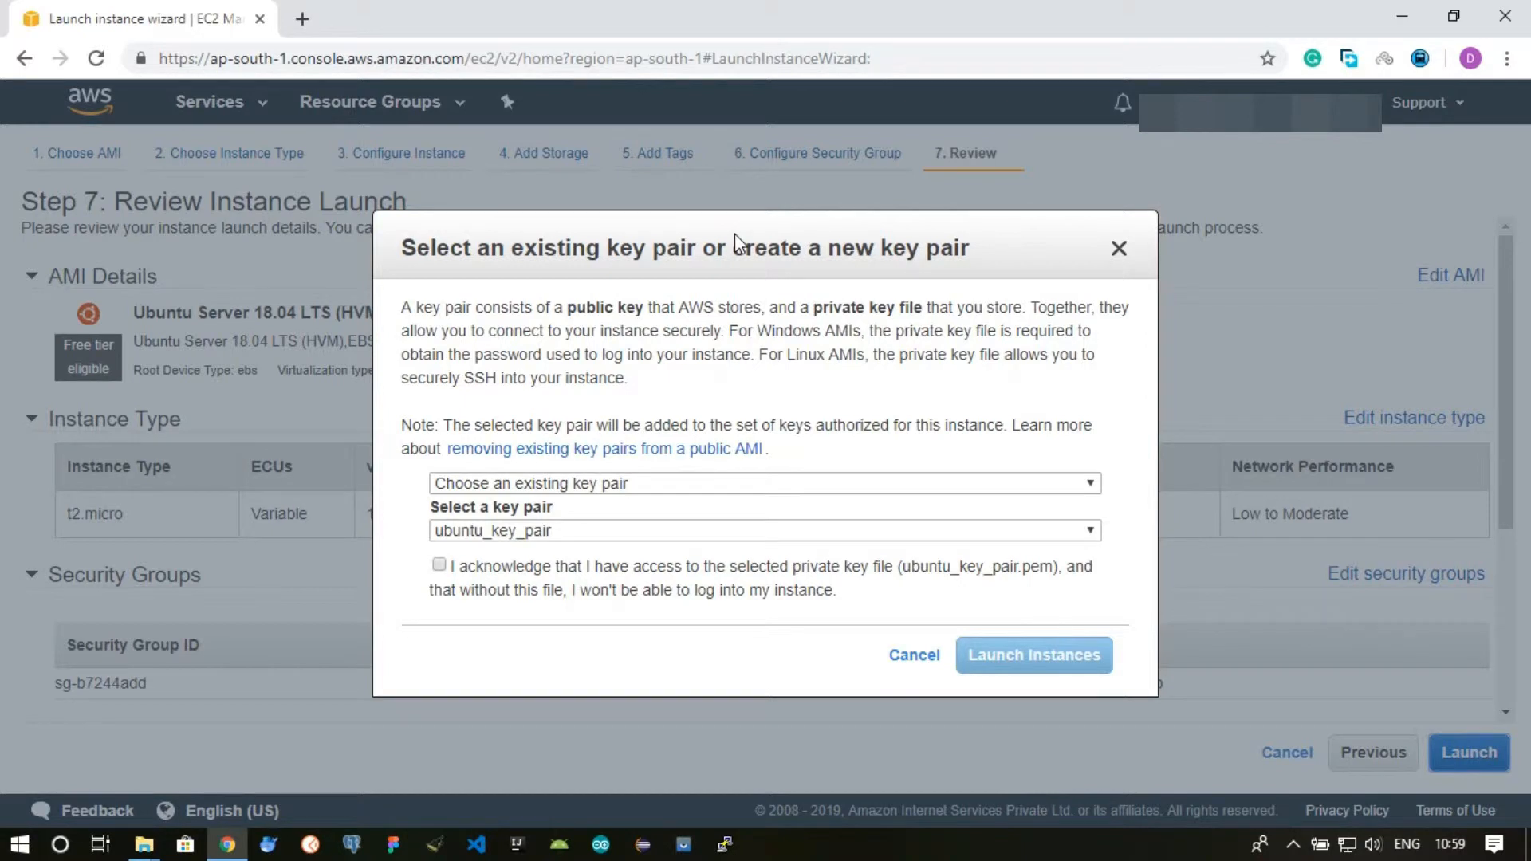
{"action": "left_click", "coordinate": [589, 533]}
{"action": "left_click", "coordinate": [583, 536]}
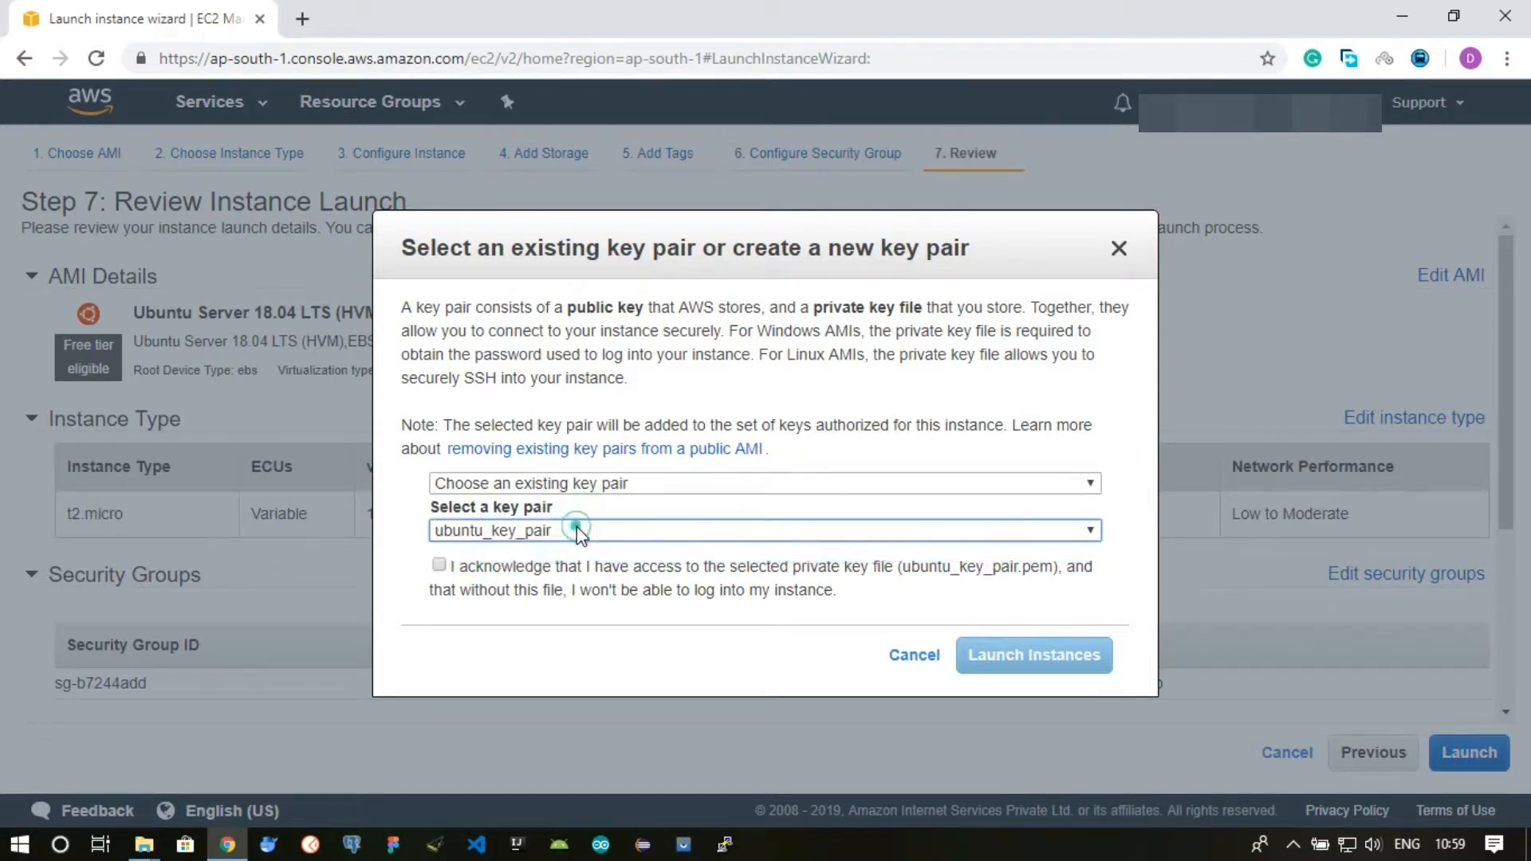
{"action": "left_click", "coordinate": [599, 485]}
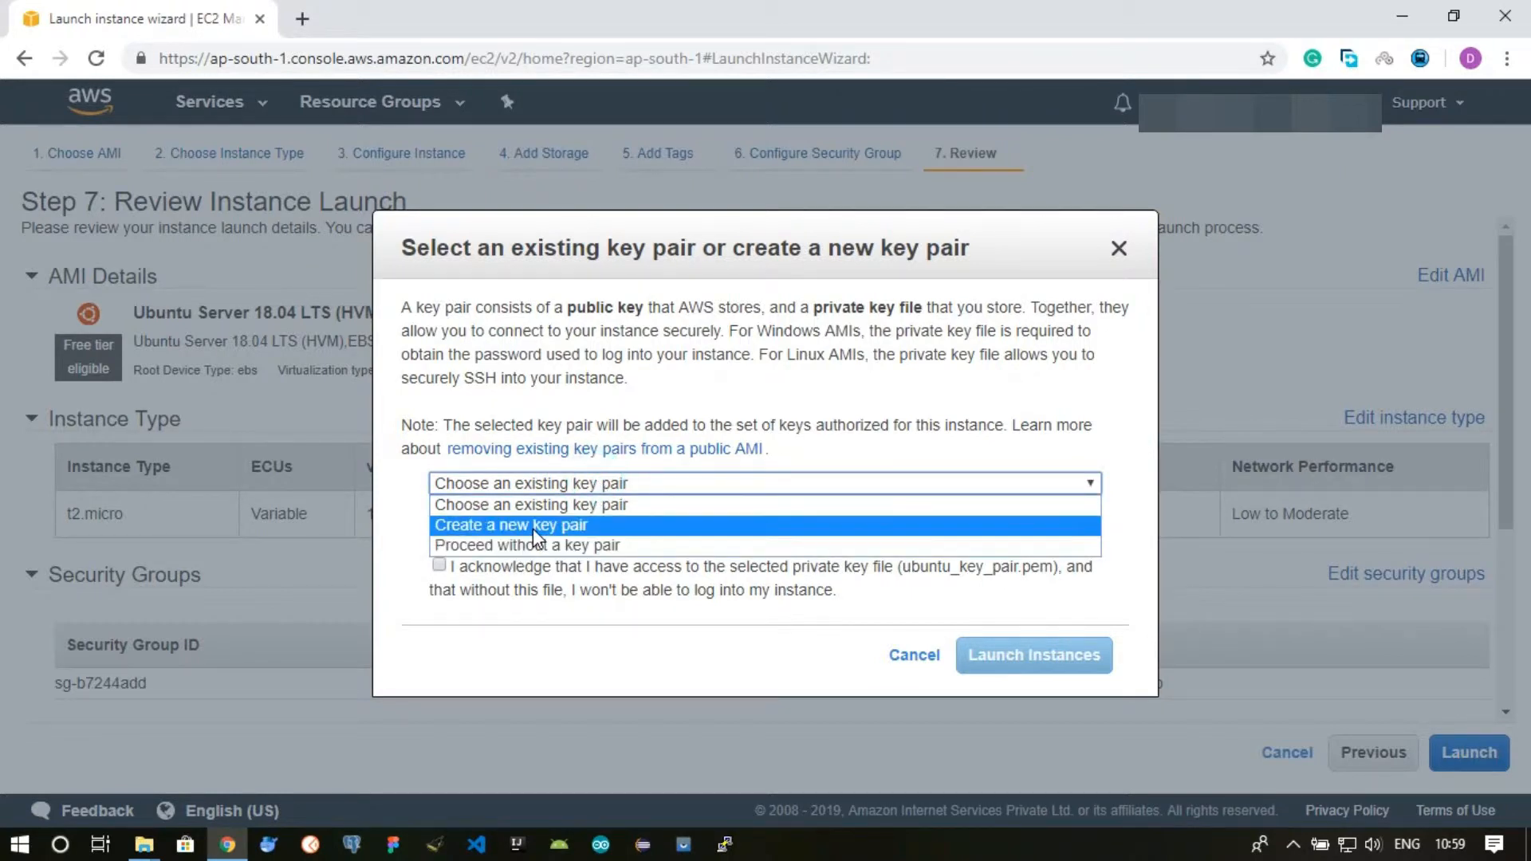
{"action": "left_click", "coordinate": [533, 526]}
{"action": "left_click", "coordinate": [553, 532]}
{"action": "type", "text": "my"}
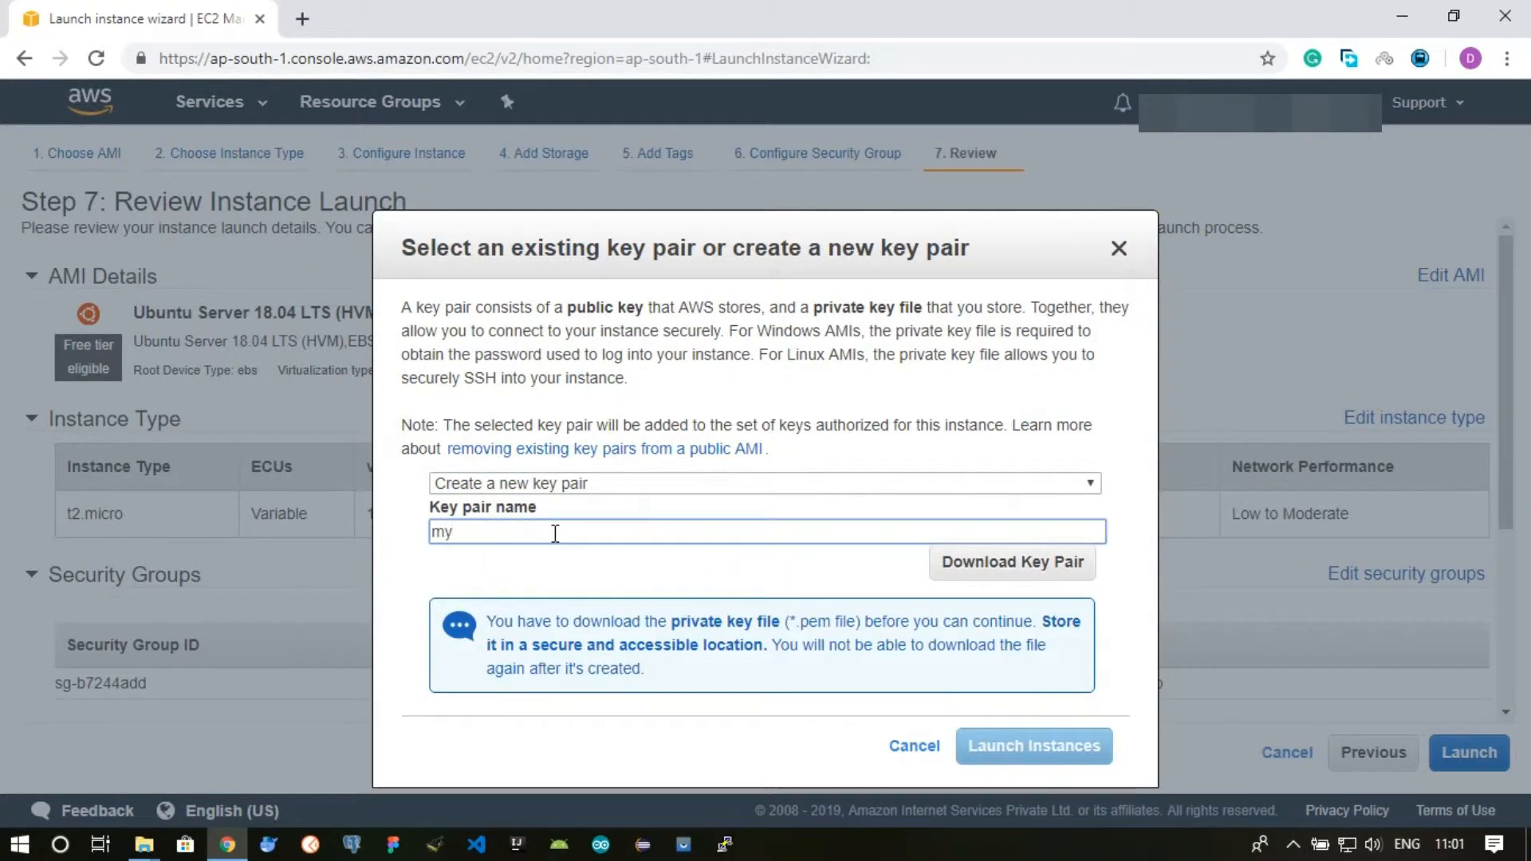
{"action": "type", "text": "_key_pair"}
{"action": "left_click", "coordinate": [1070, 563]}
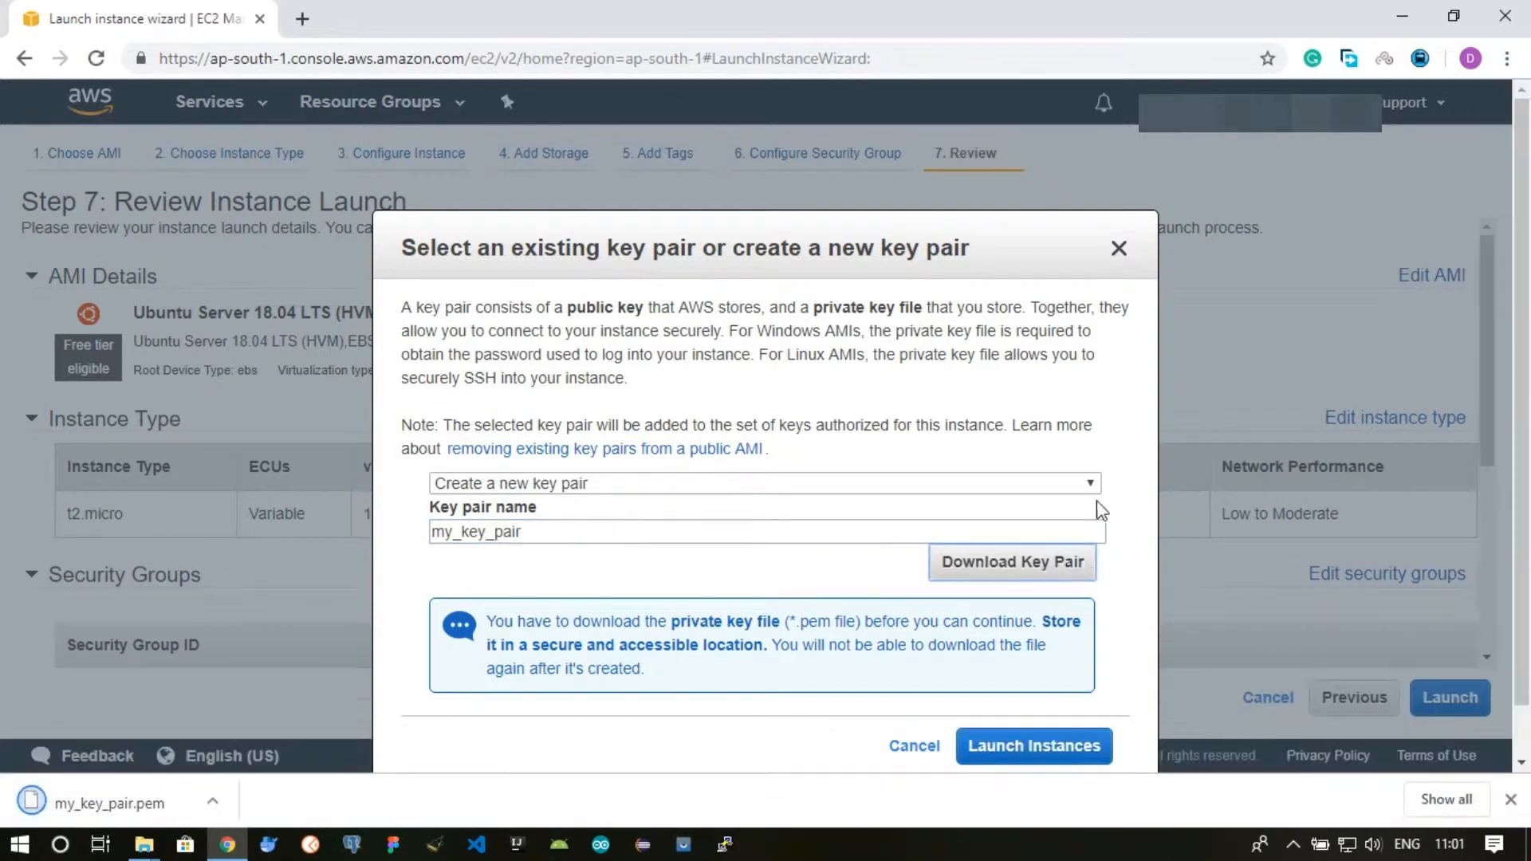
- Put the downloaded my_key_pair.pem in the Keypair folder on Local Disk (D:) and launch the instance with the new key pair
{"action": "left_click", "coordinate": [231, 801]}
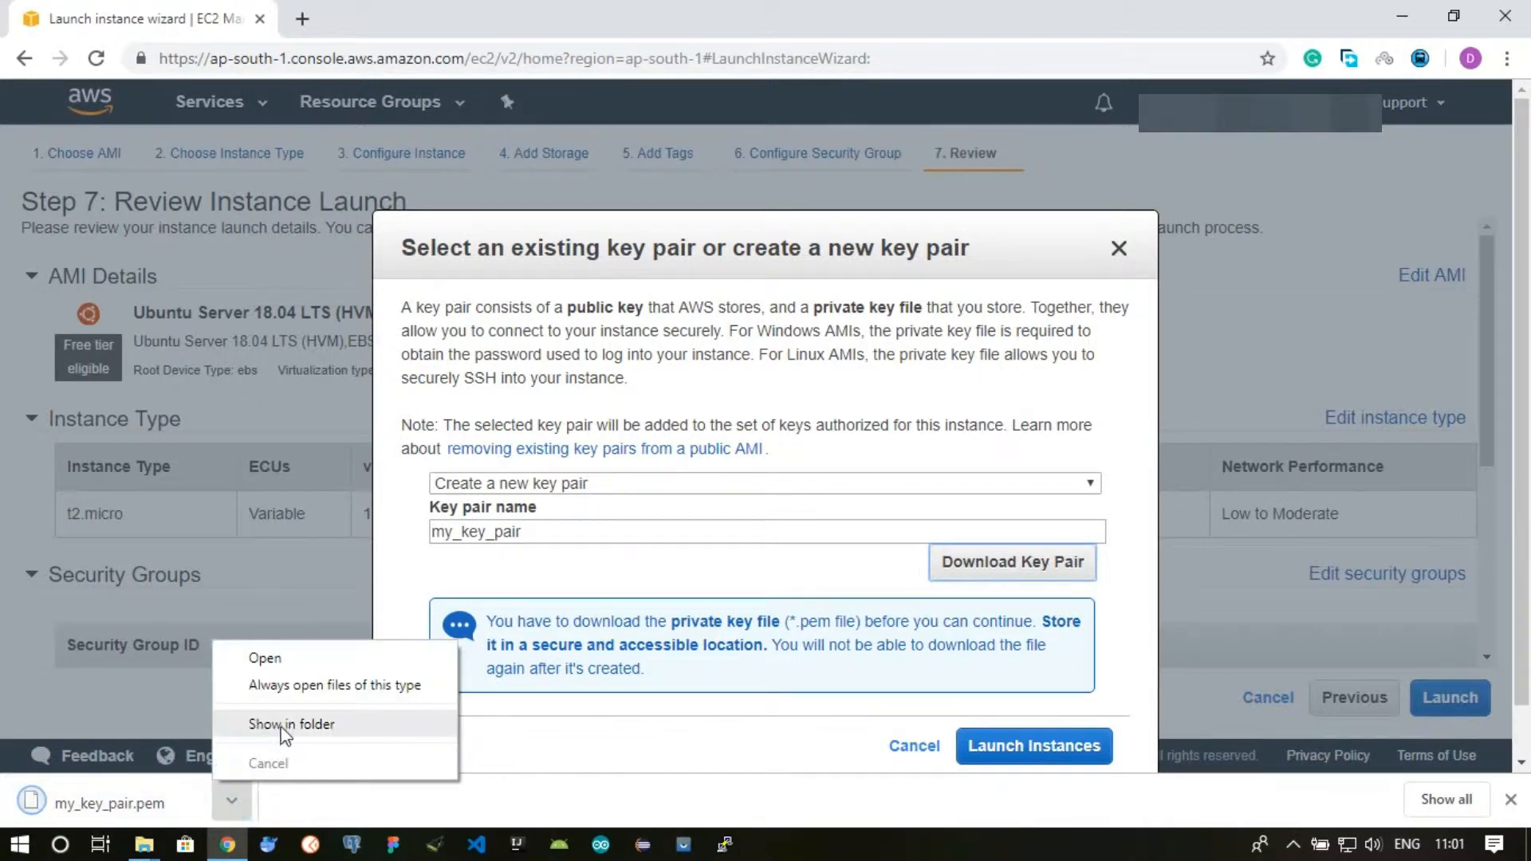
{"action": "left_click", "coordinate": [280, 724]}
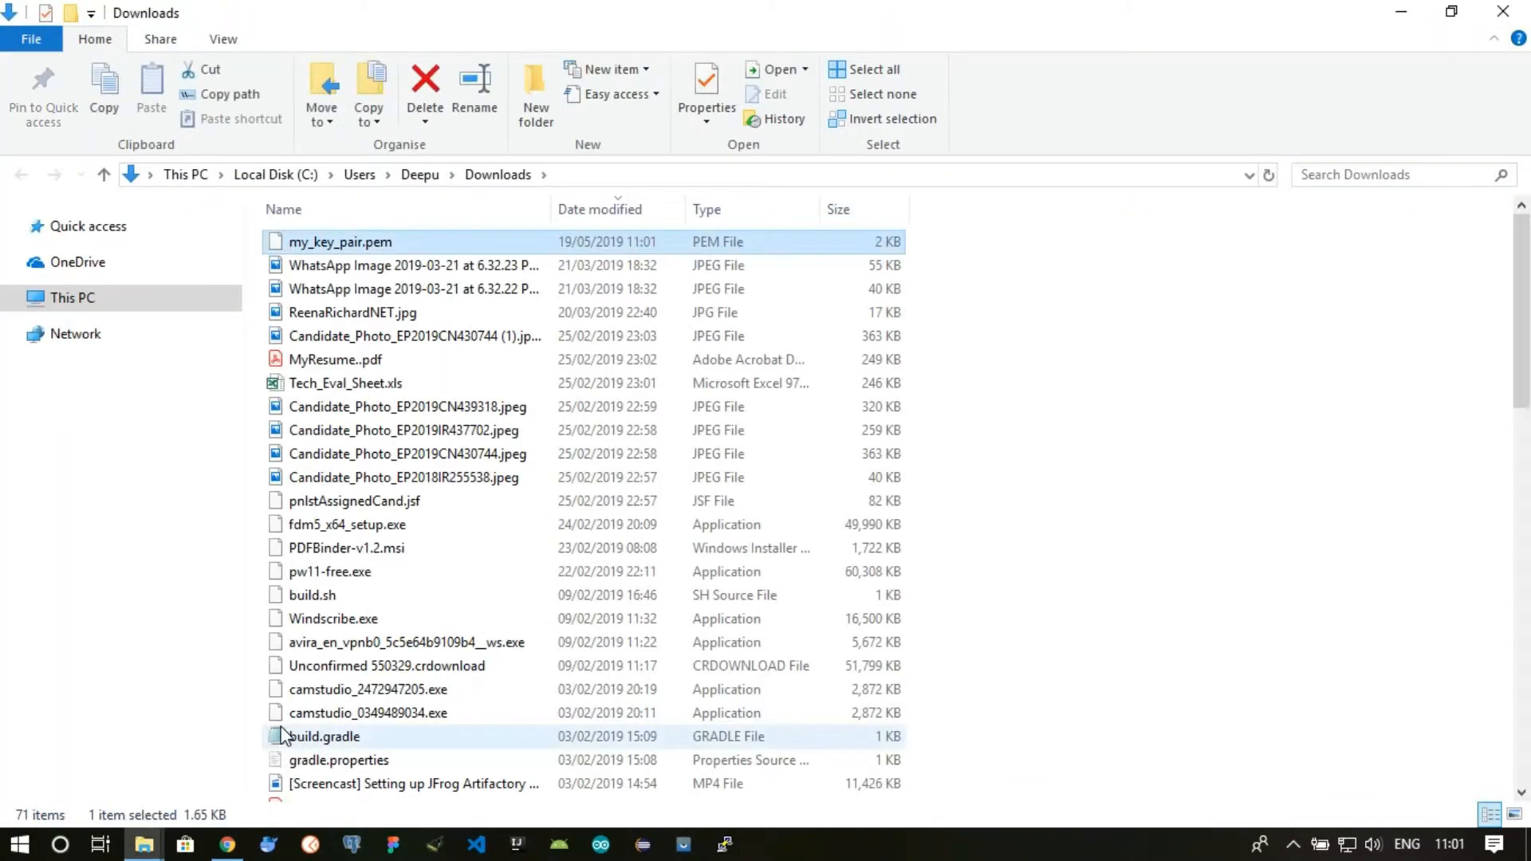
{"action": "left_click", "coordinate": [144, 298]}
{"action": "left_click", "coordinate": [769, 449]}
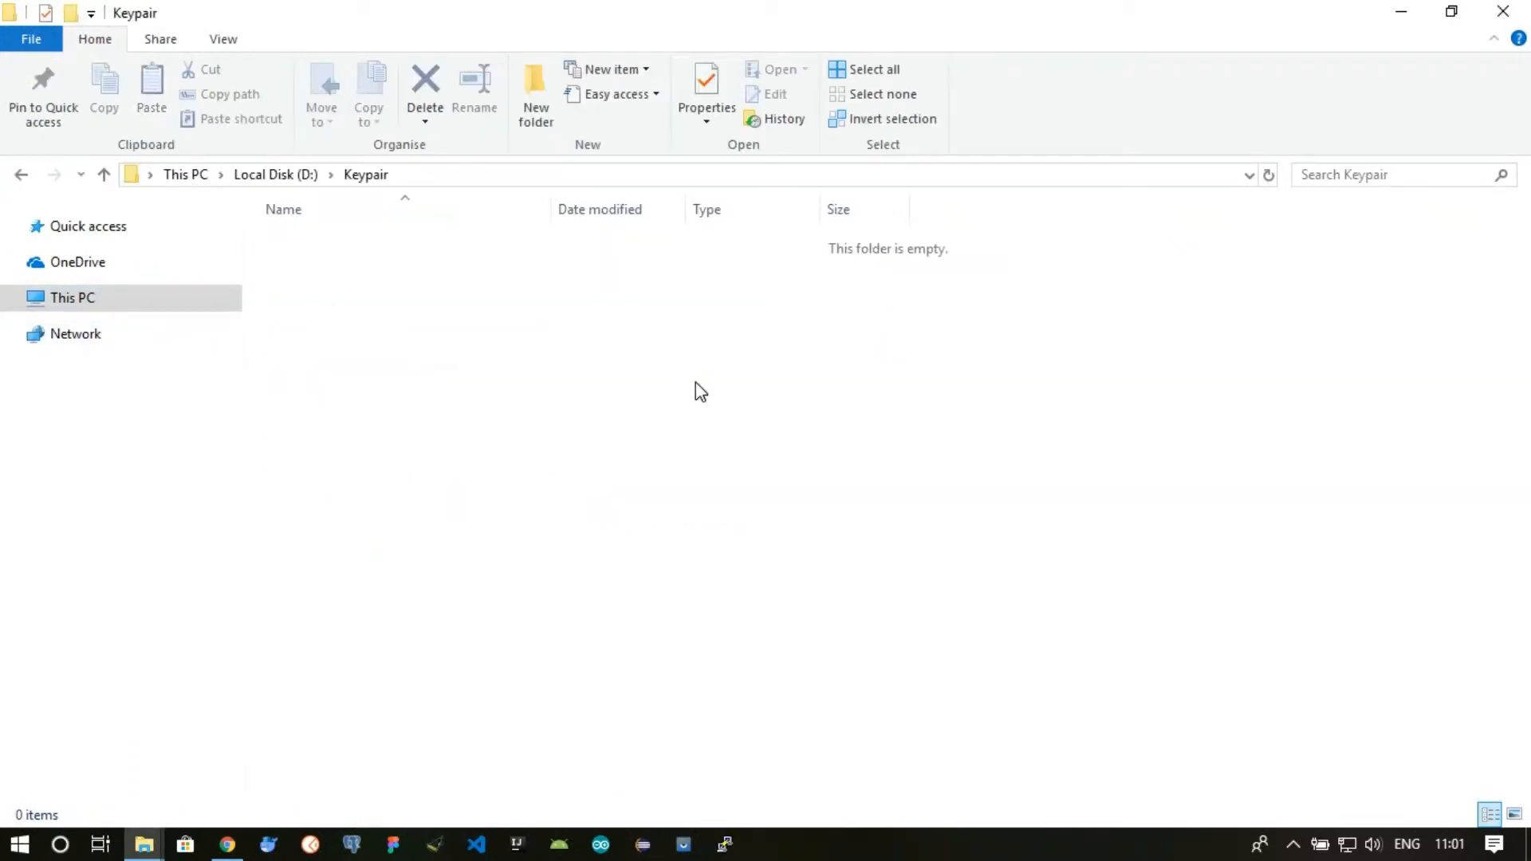
{"action": "key", "text": "ctrl+v"}
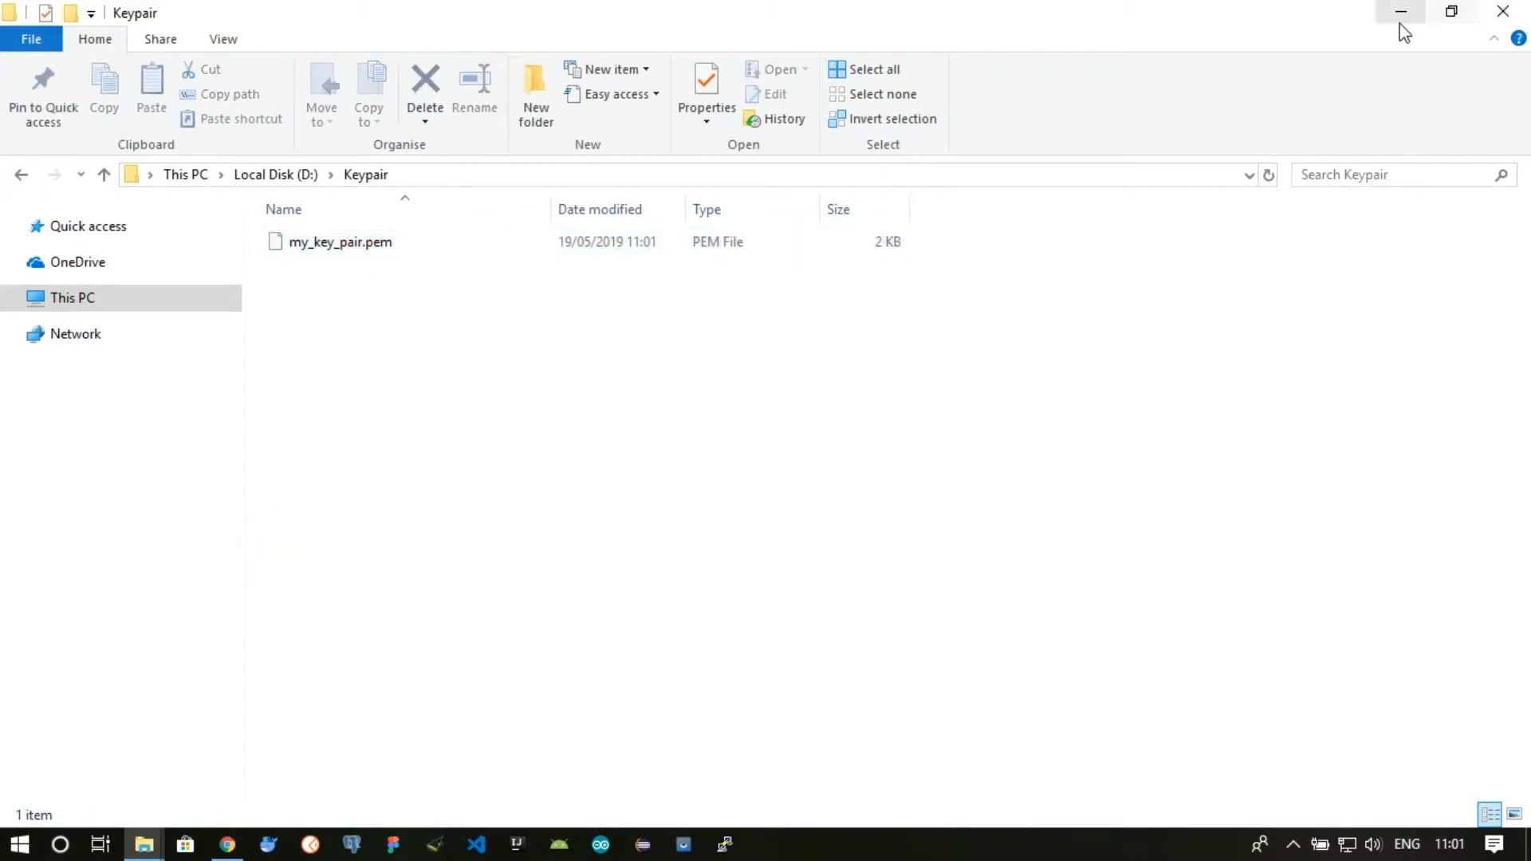
{"action": "left_click", "coordinate": [1401, 11]}
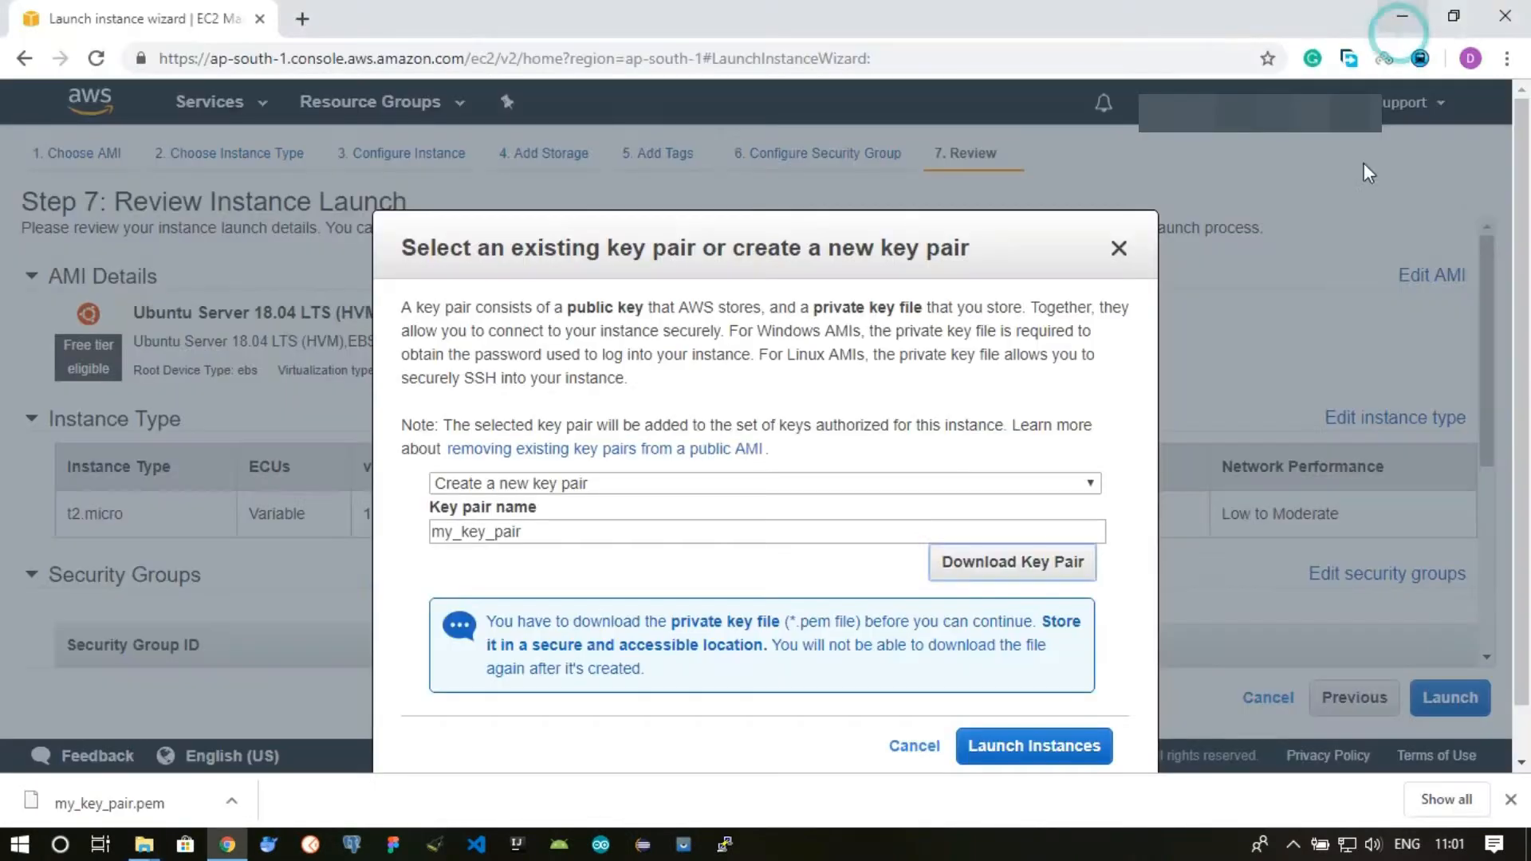
{"action": "left_click", "coordinate": [1067, 746]}
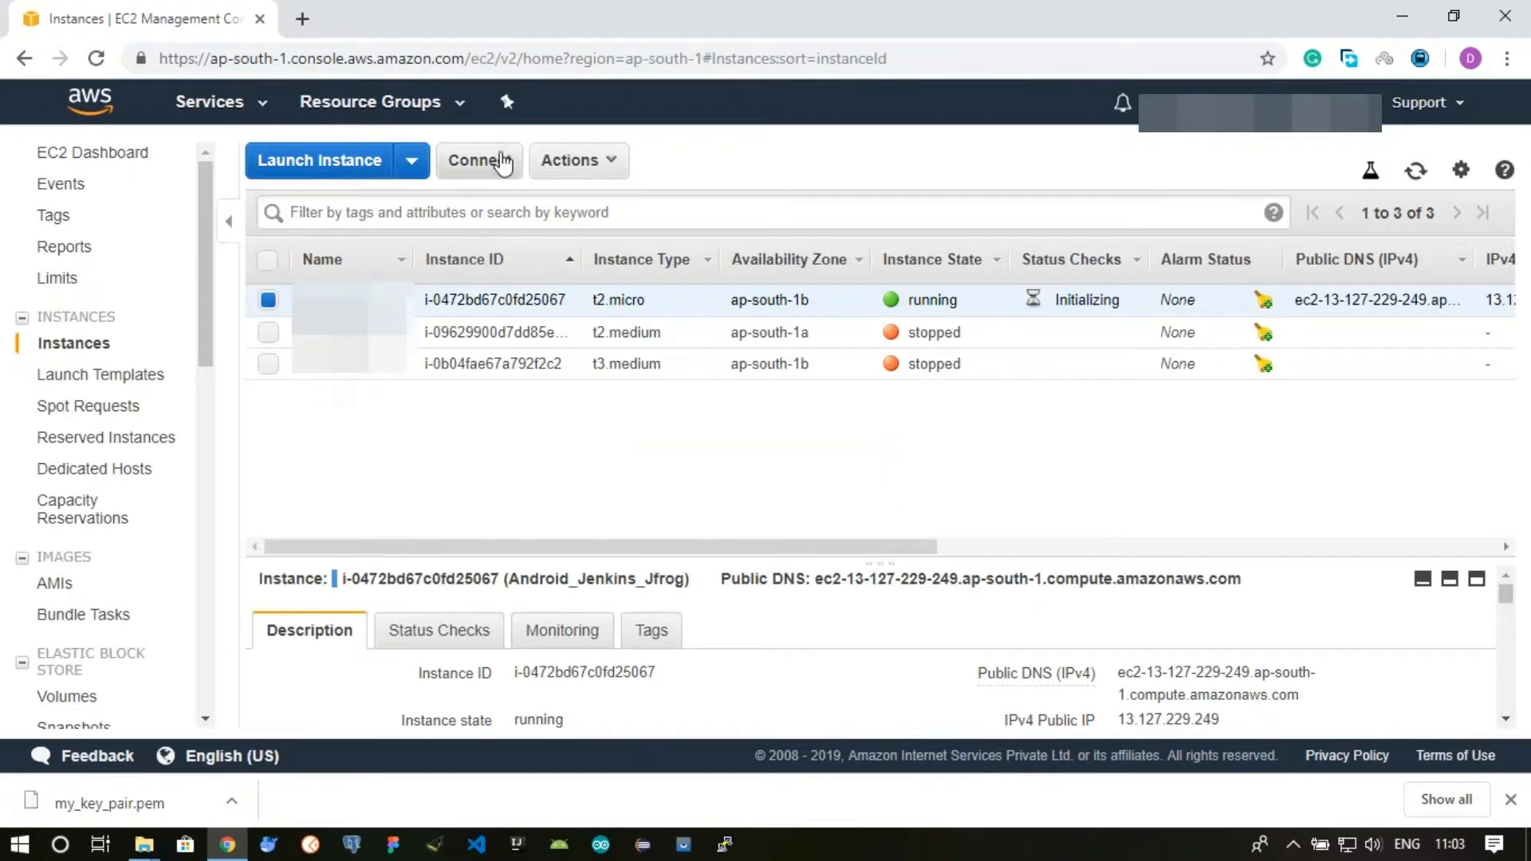
- Open the connection instructions for the running instance and view the linked guide on connecting using PuTTY in a new tab
{"action": "left_click", "coordinate": [501, 162]}
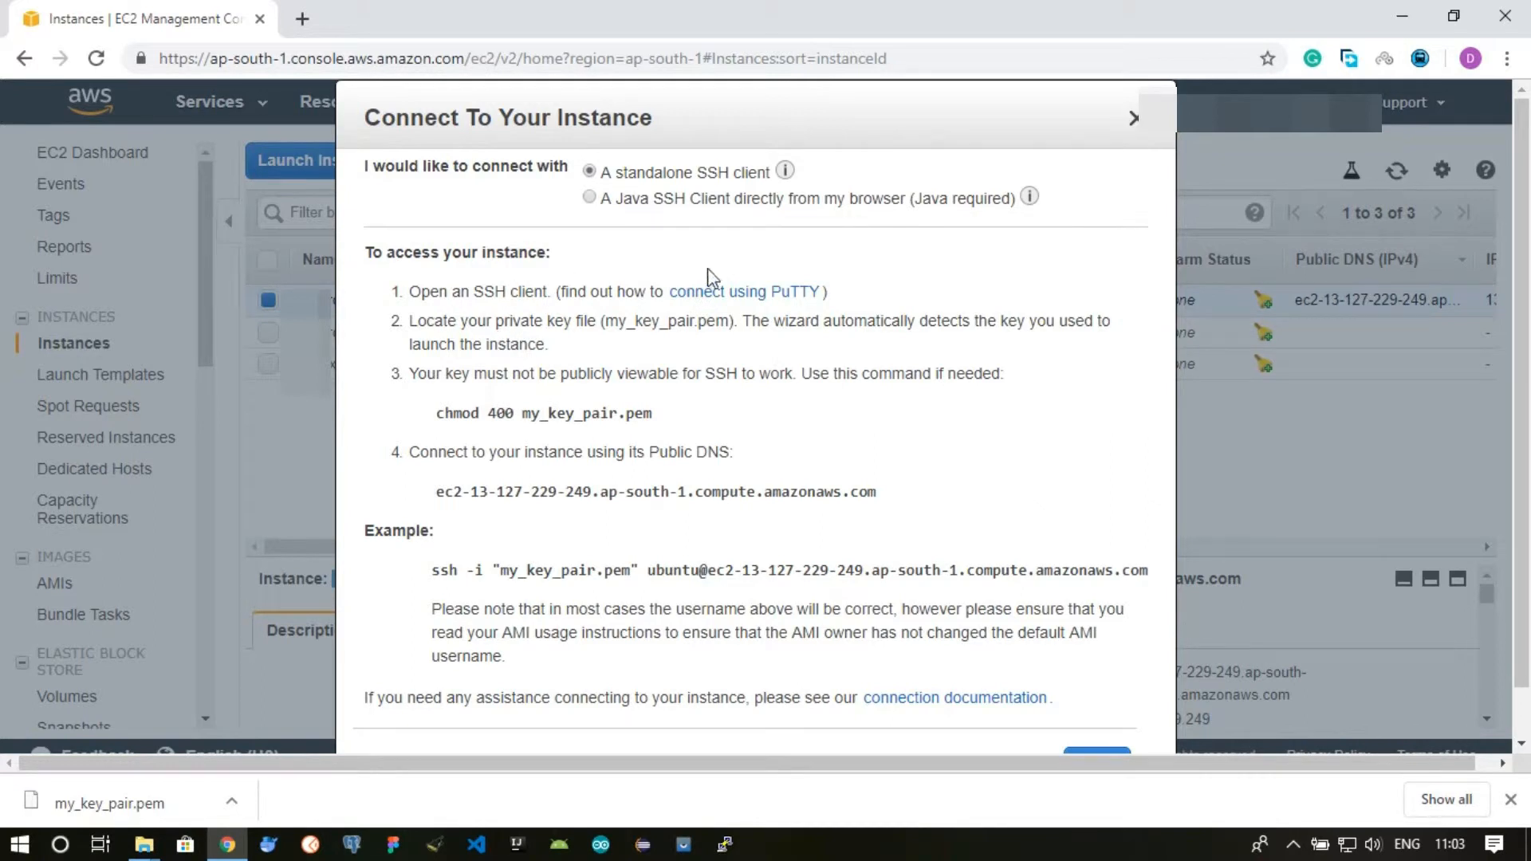
{"action": "right_click", "coordinate": [729, 293]}
{"action": "left_click", "coordinate": [778, 307]}
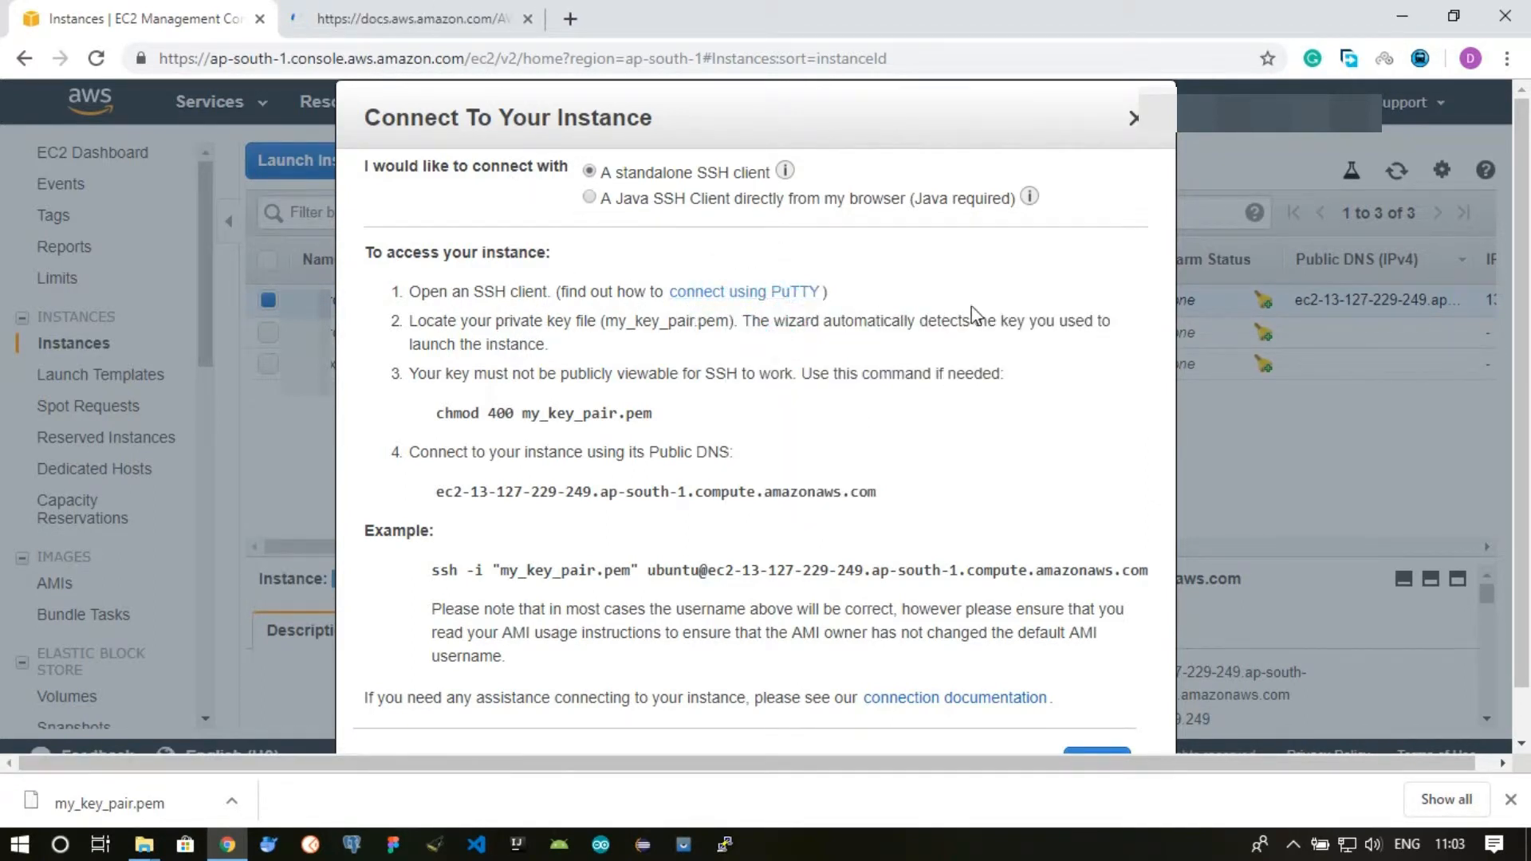
{"action": "left_click_drag", "start_coordinate": [945, 322], "coordinate": [1192, 300]}
{"action": "left_click", "coordinate": [522, 398]}
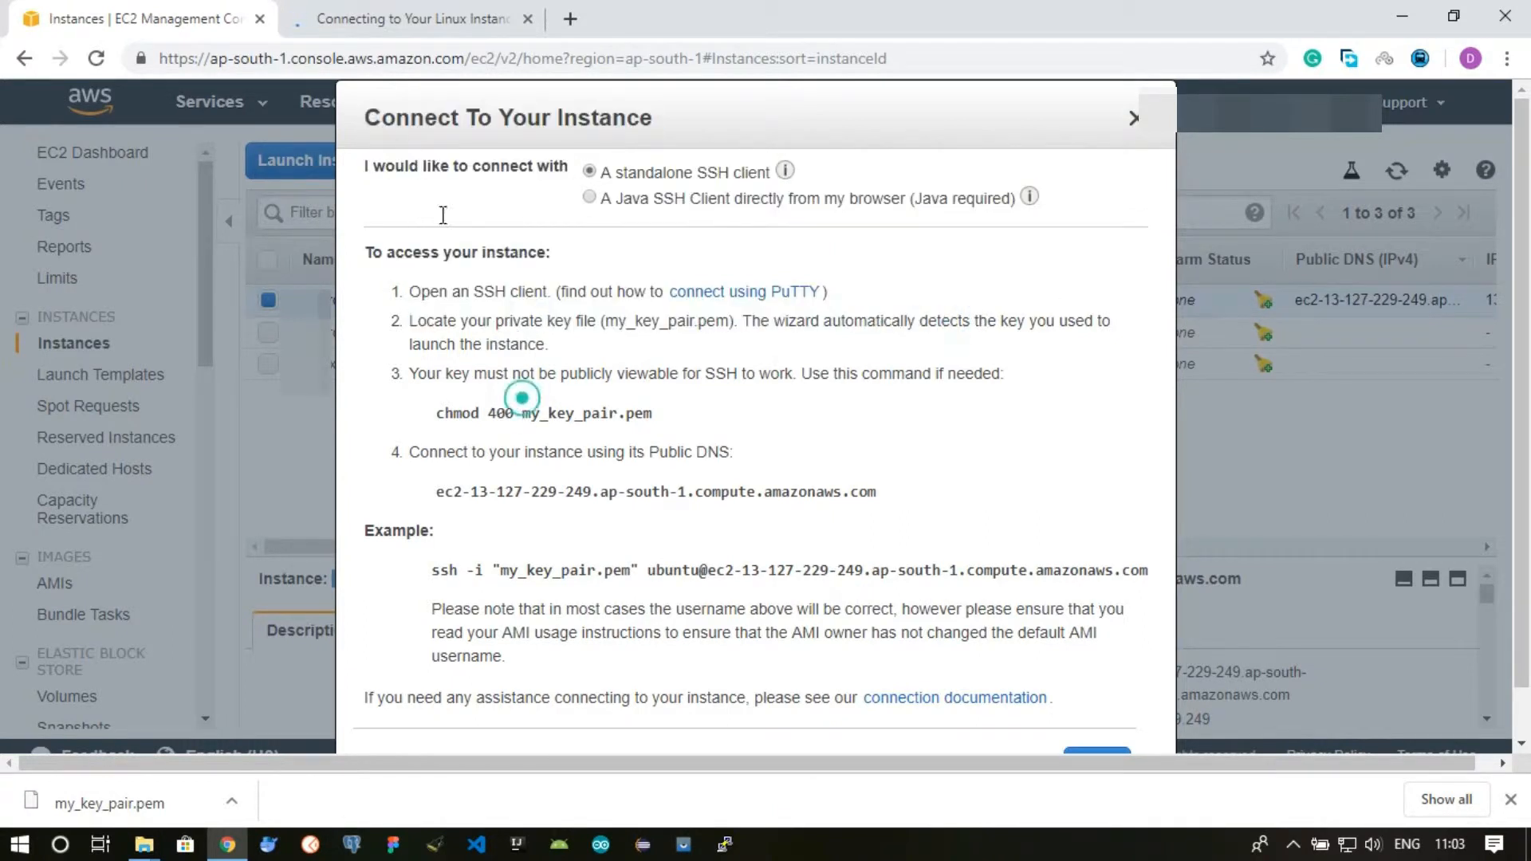
{"action": "left_click", "coordinate": [440, 17]}
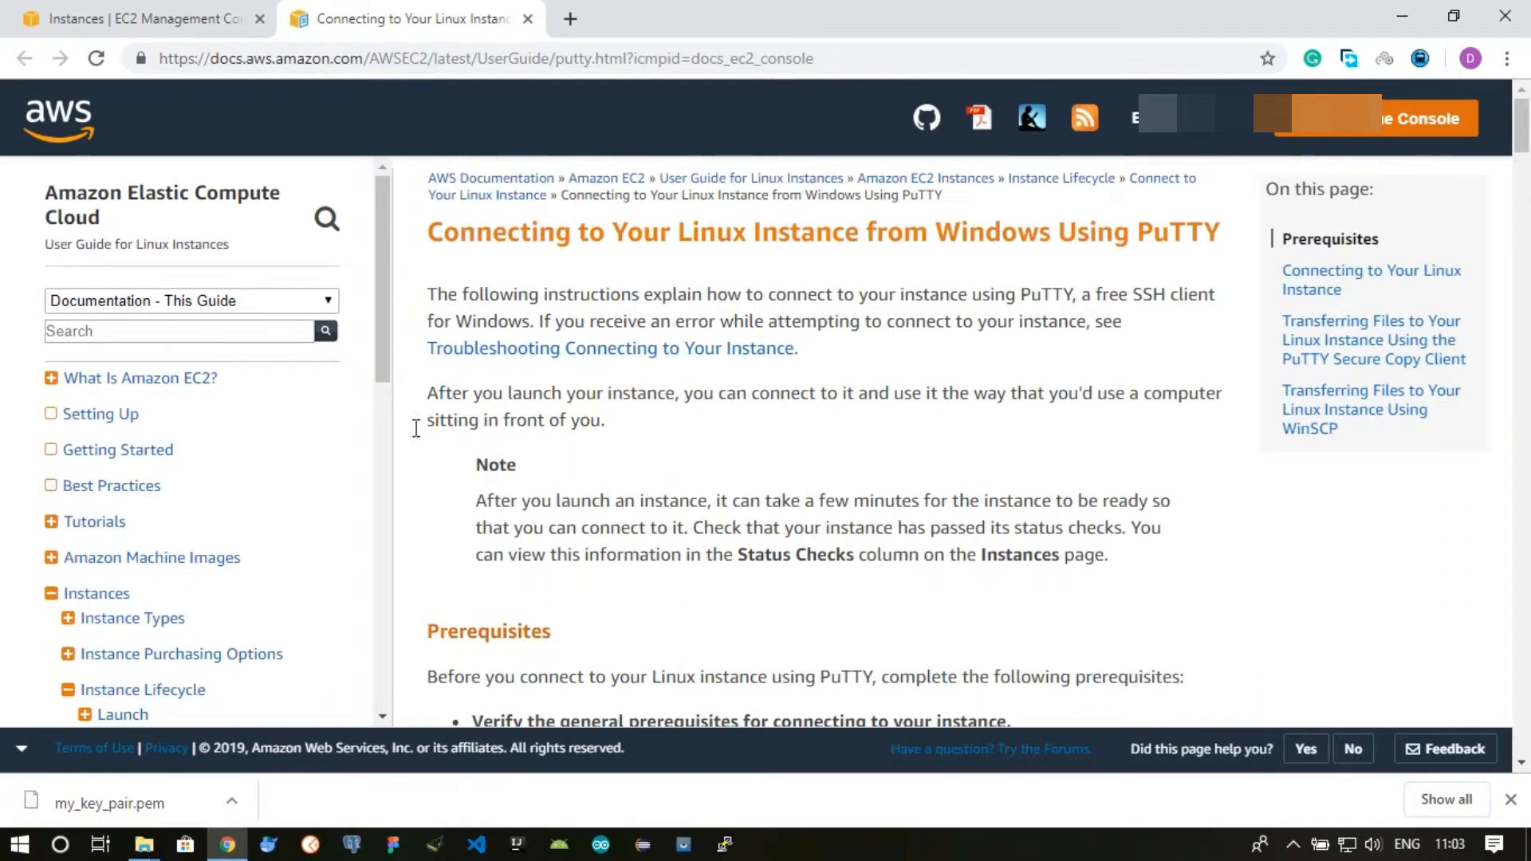
- Read the guide's prerequisites for PuTTY and its section on converting the private key using PuTTYgen
{"action": "scroll", "coordinate": [697, 333], "scroll_direction": "down", "scroll_amount": 6}
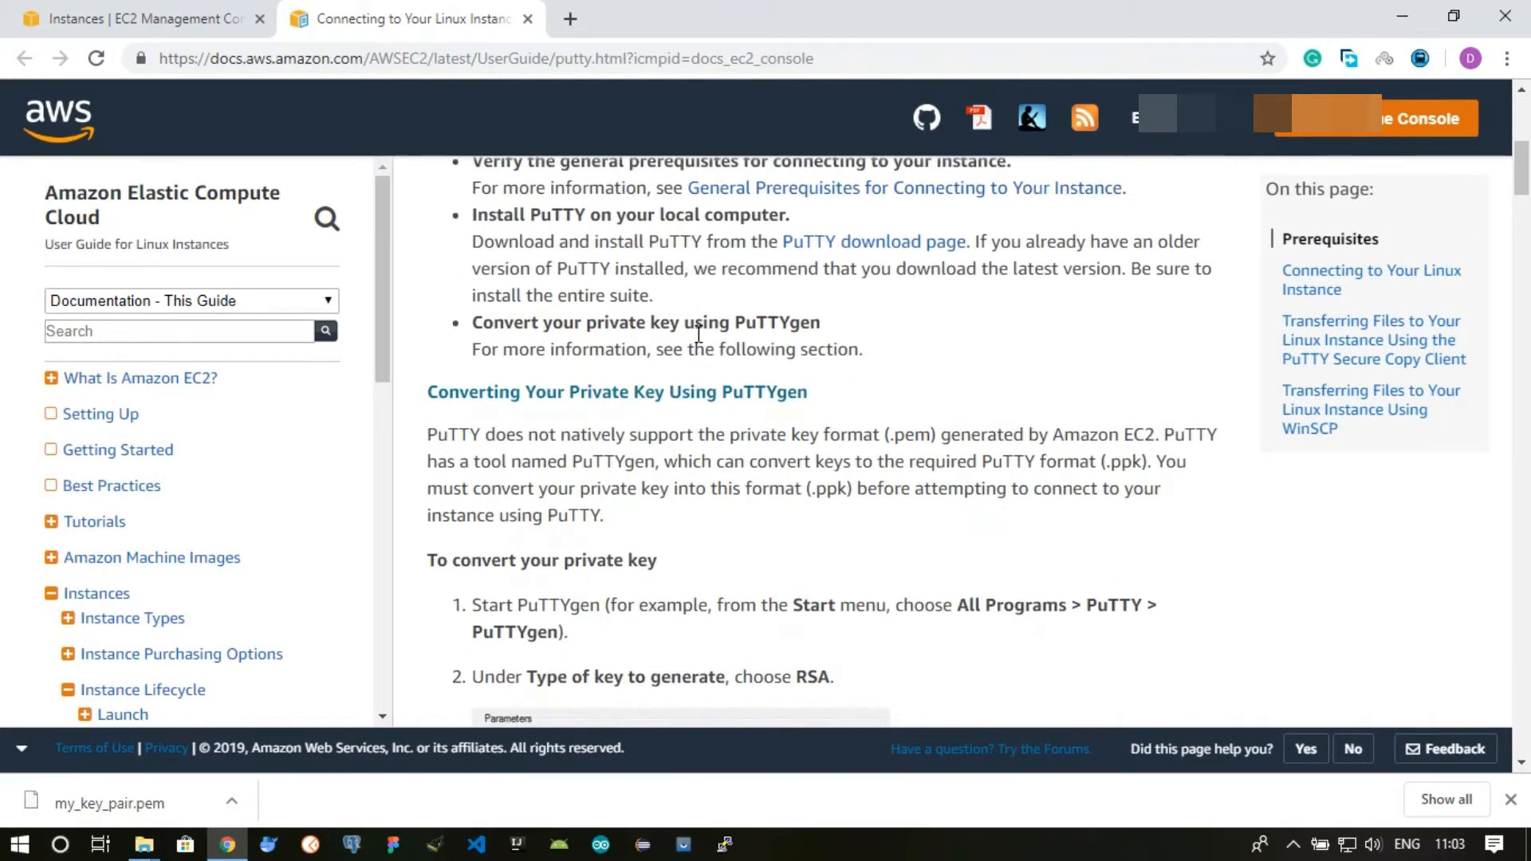
{"action": "scroll", "coordinate": [699, 333], "scroll_direction": "down", "scroll_amount": 4}
{"action": "double_click", "coordinate": [477, 297]}
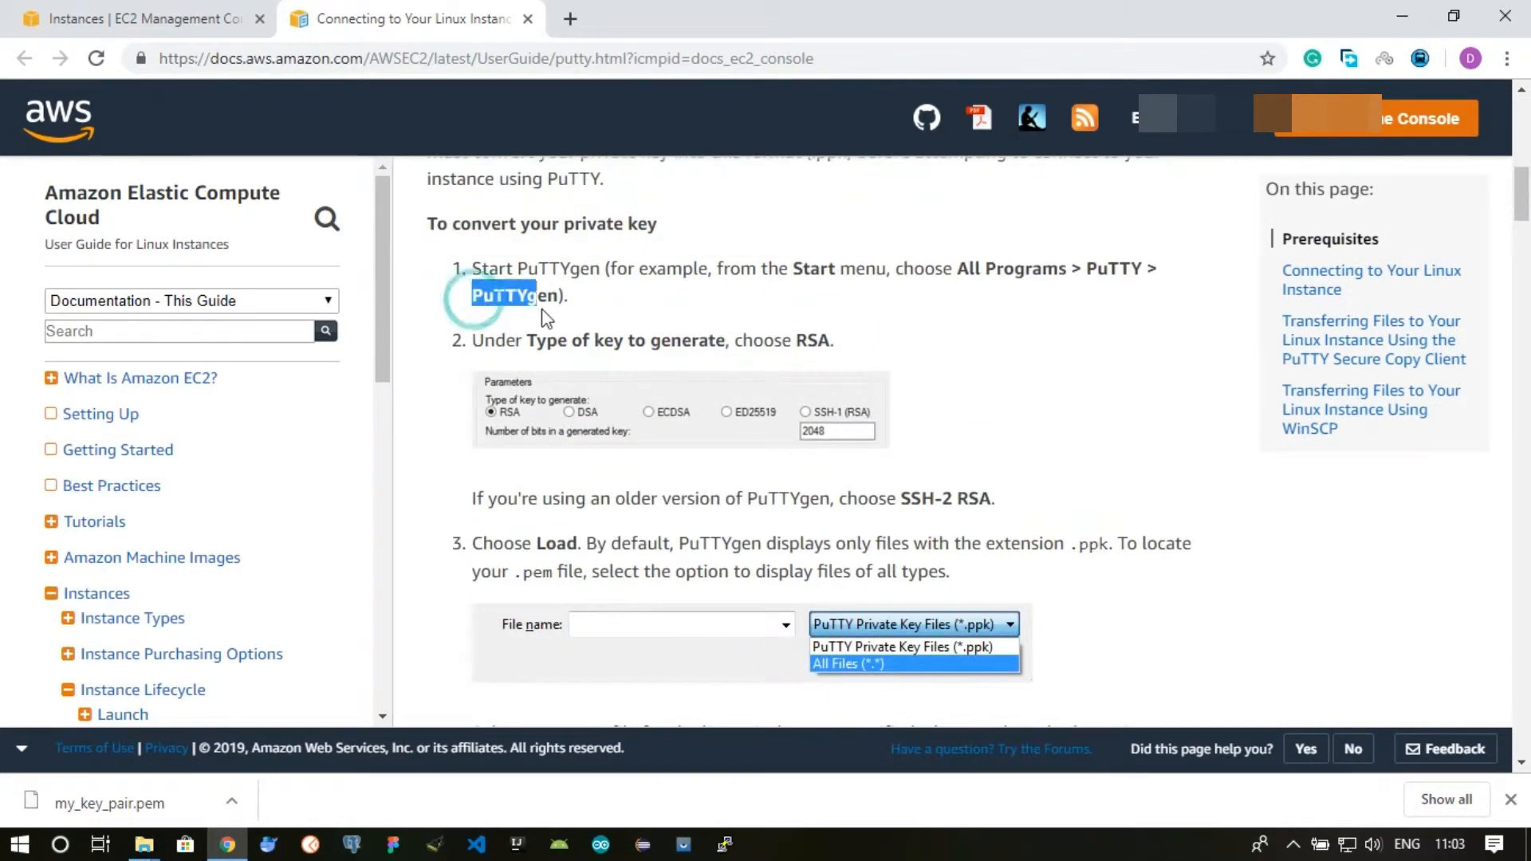
{"action": "left_click_drag", "start_coordinate": [959, 268], "coordinate": [1229, 280]}
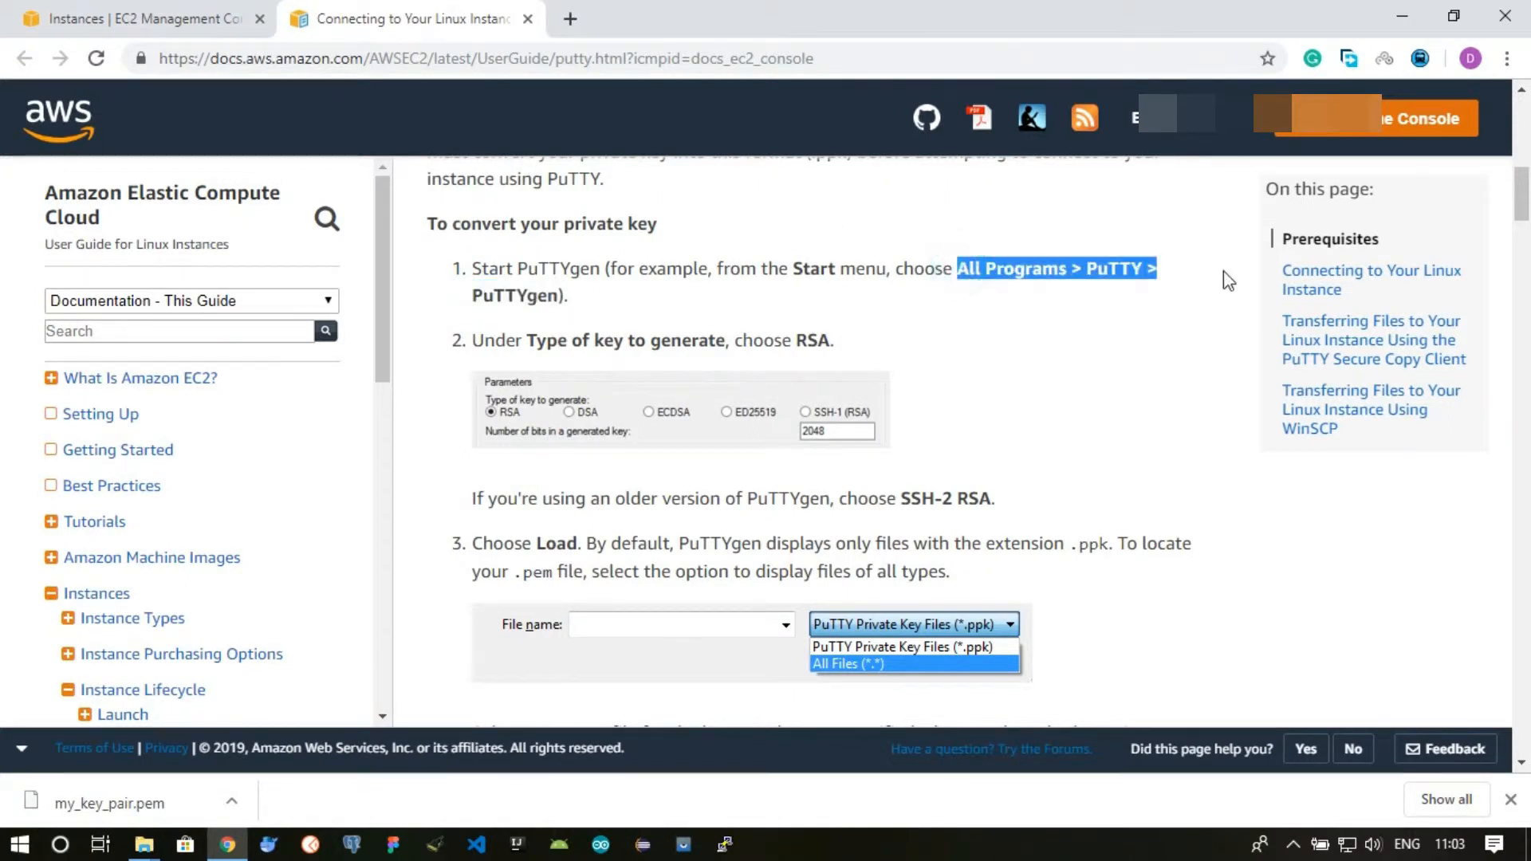
{"action": "left_click", "coordinate": [950, 279]}
{"action": "double_click", "coordinate": [482, 338]}
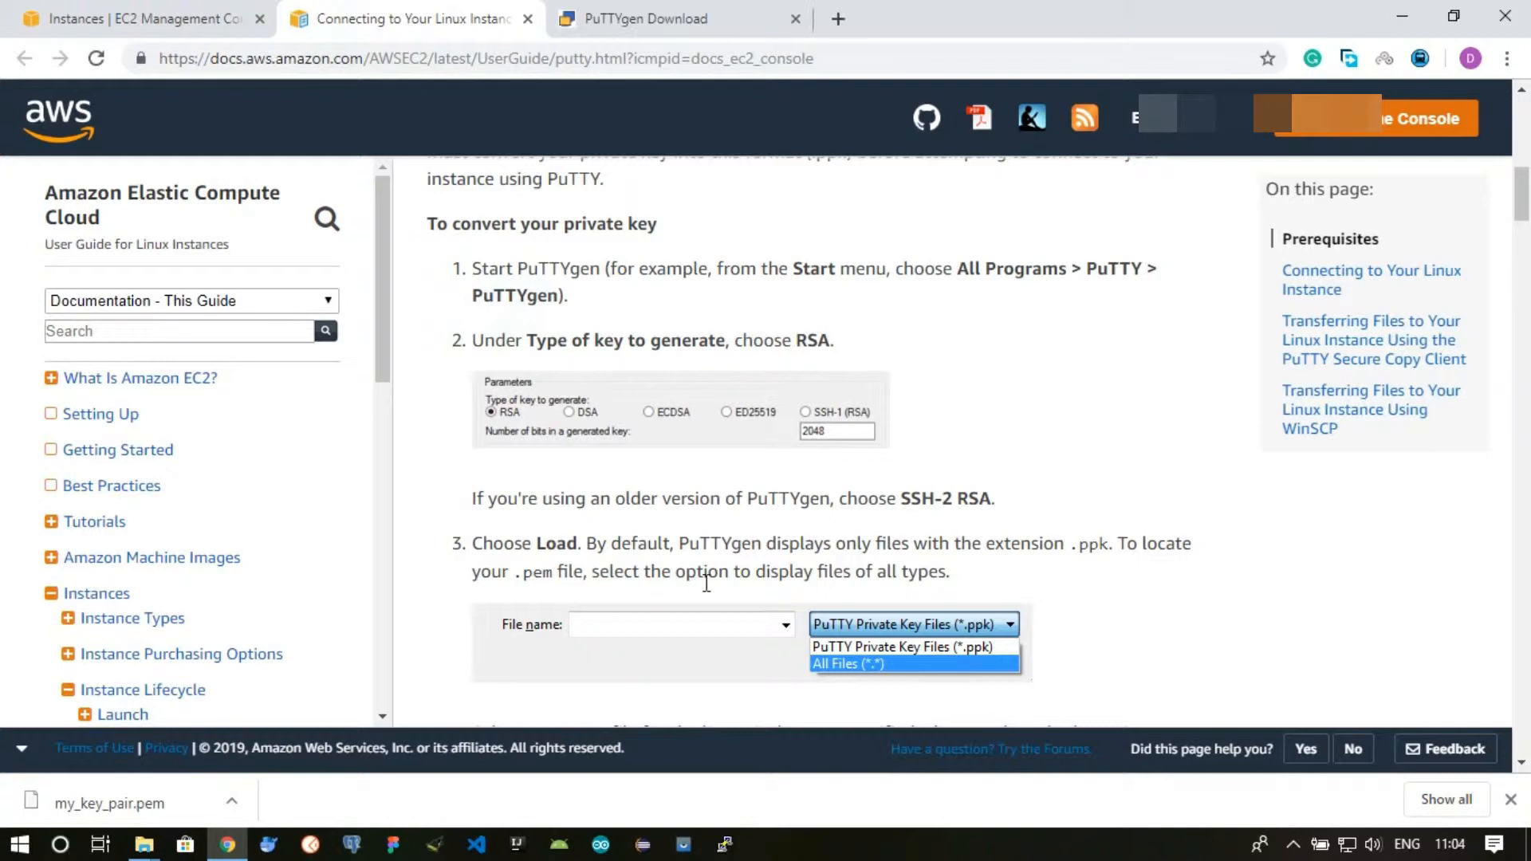
{"action": "scroll", "coordinate": [660, 551], "scroll_direction": "up", "scroll_amount": 4}
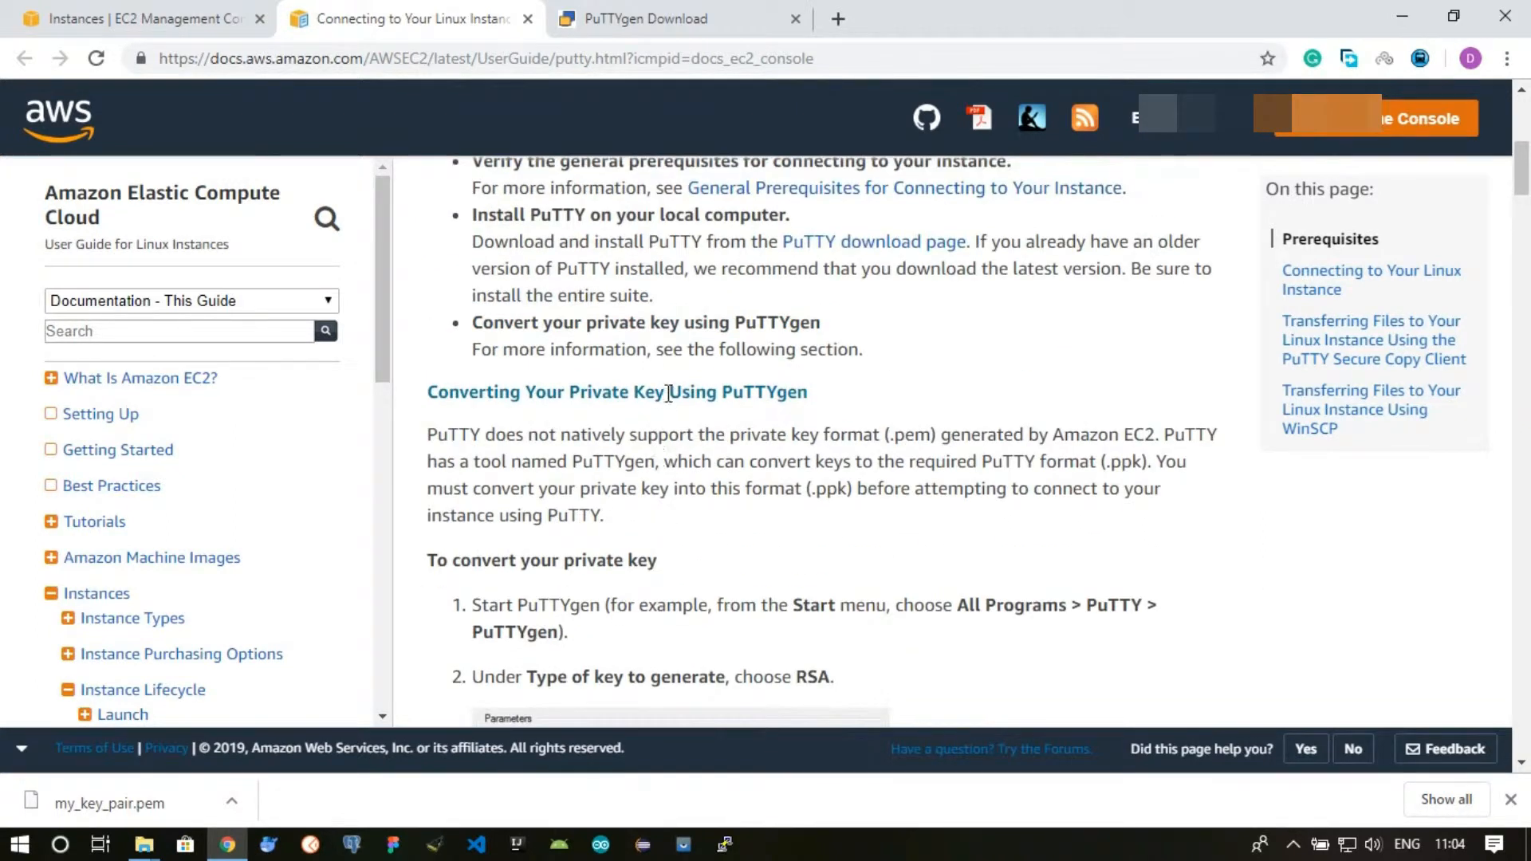
{"action": "scroll", "coordinate": [902, 311], "scroll_direction": "up", "scroll_amount": 1}
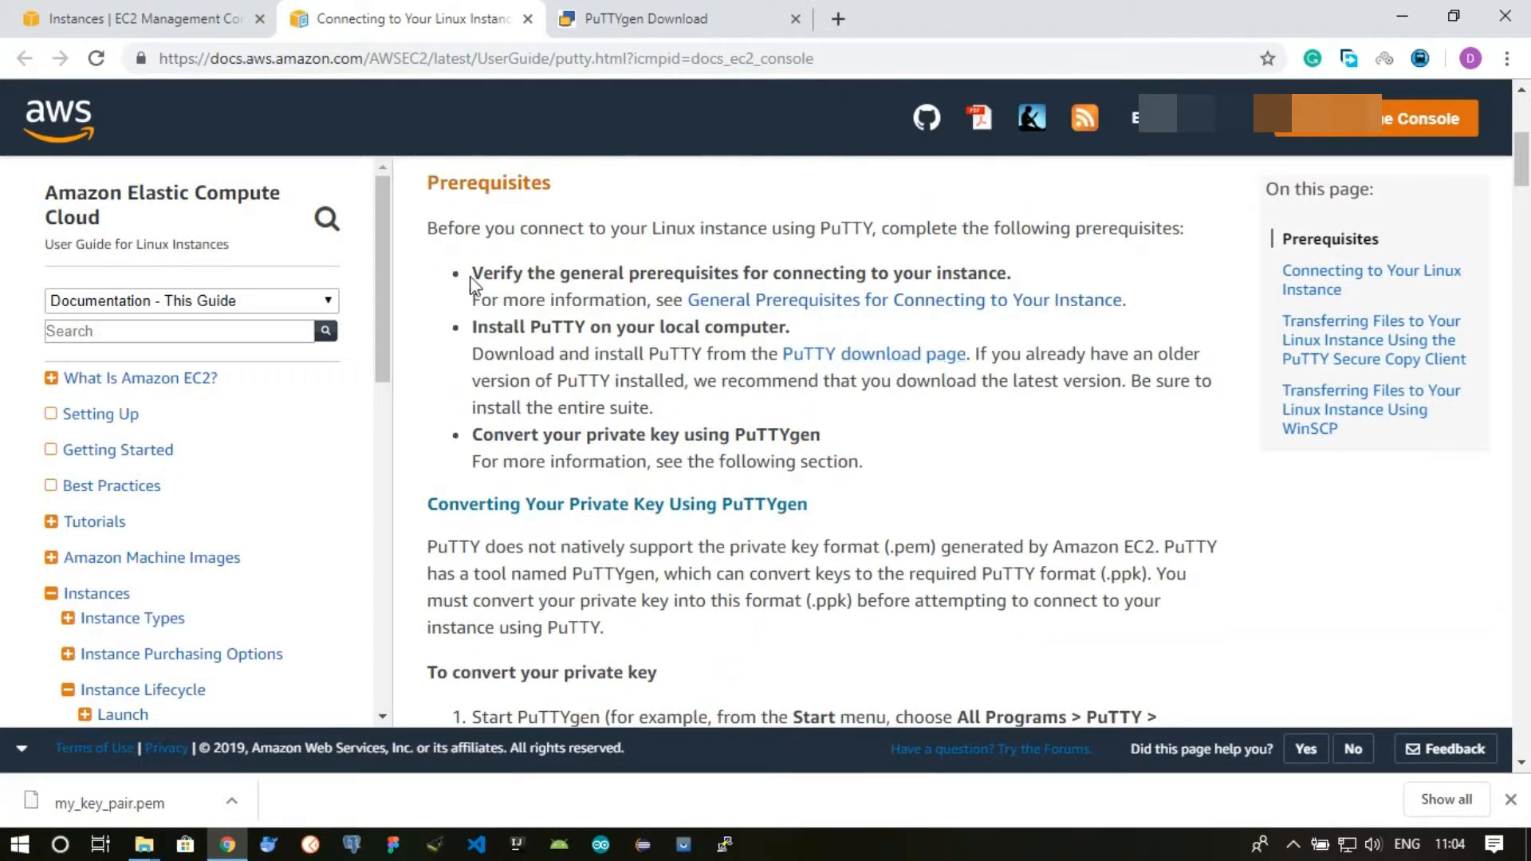
{"action": "scroll", "coordinate": [595, 534], "scroll_direction": "up", "scroll_amount": 5}
{"action": "scroll", "coordinate": [593, 533], "scroll_direction": "down", "scroll_amount": 4}
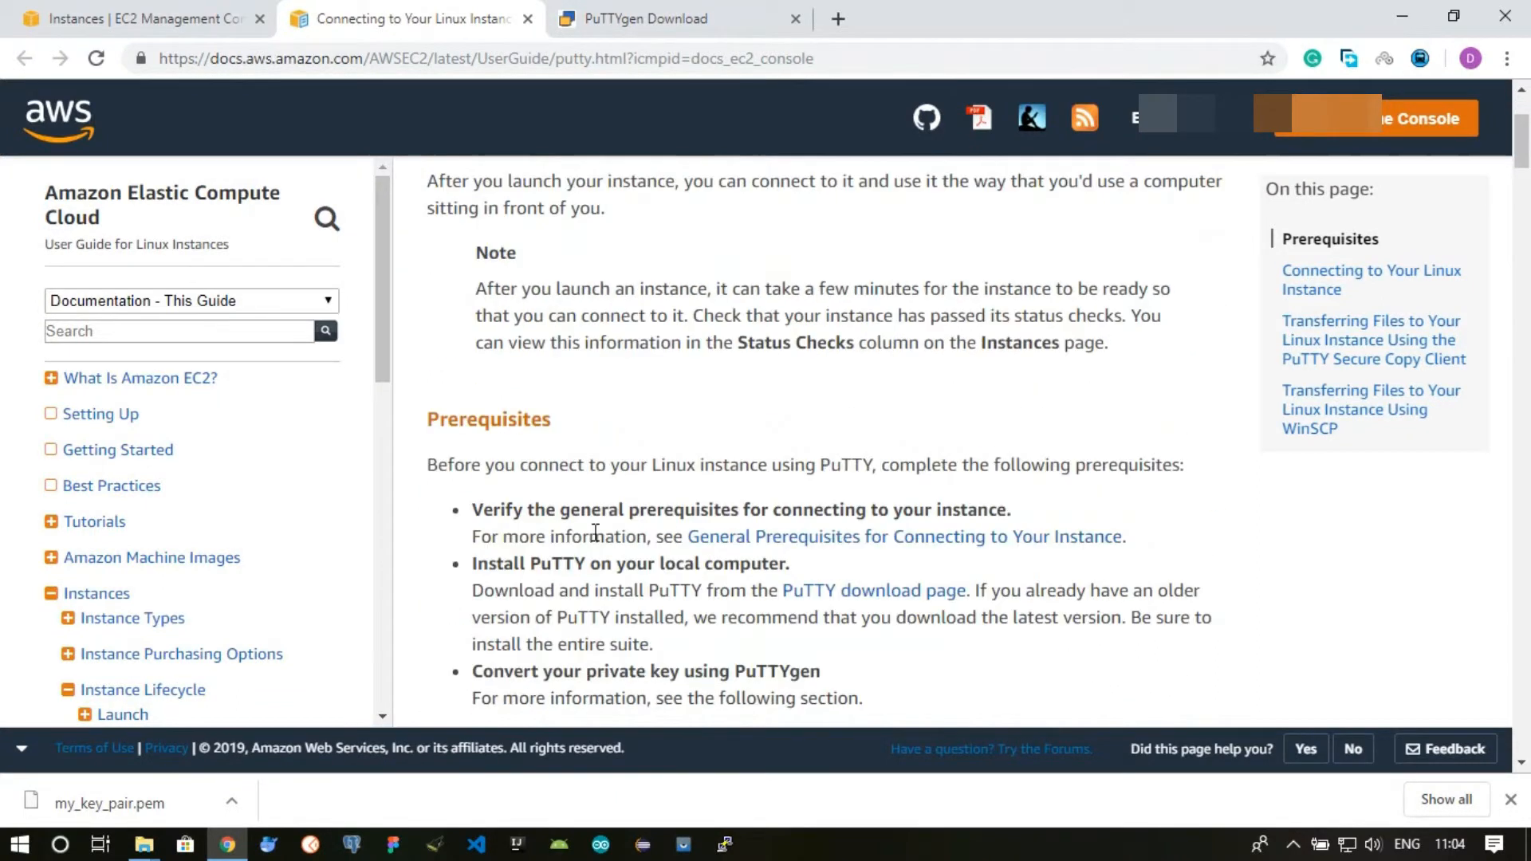
{"action": "scroll", "coordinate": [593, 533], "scroll_direction": "up", "scroll_amount": 1}
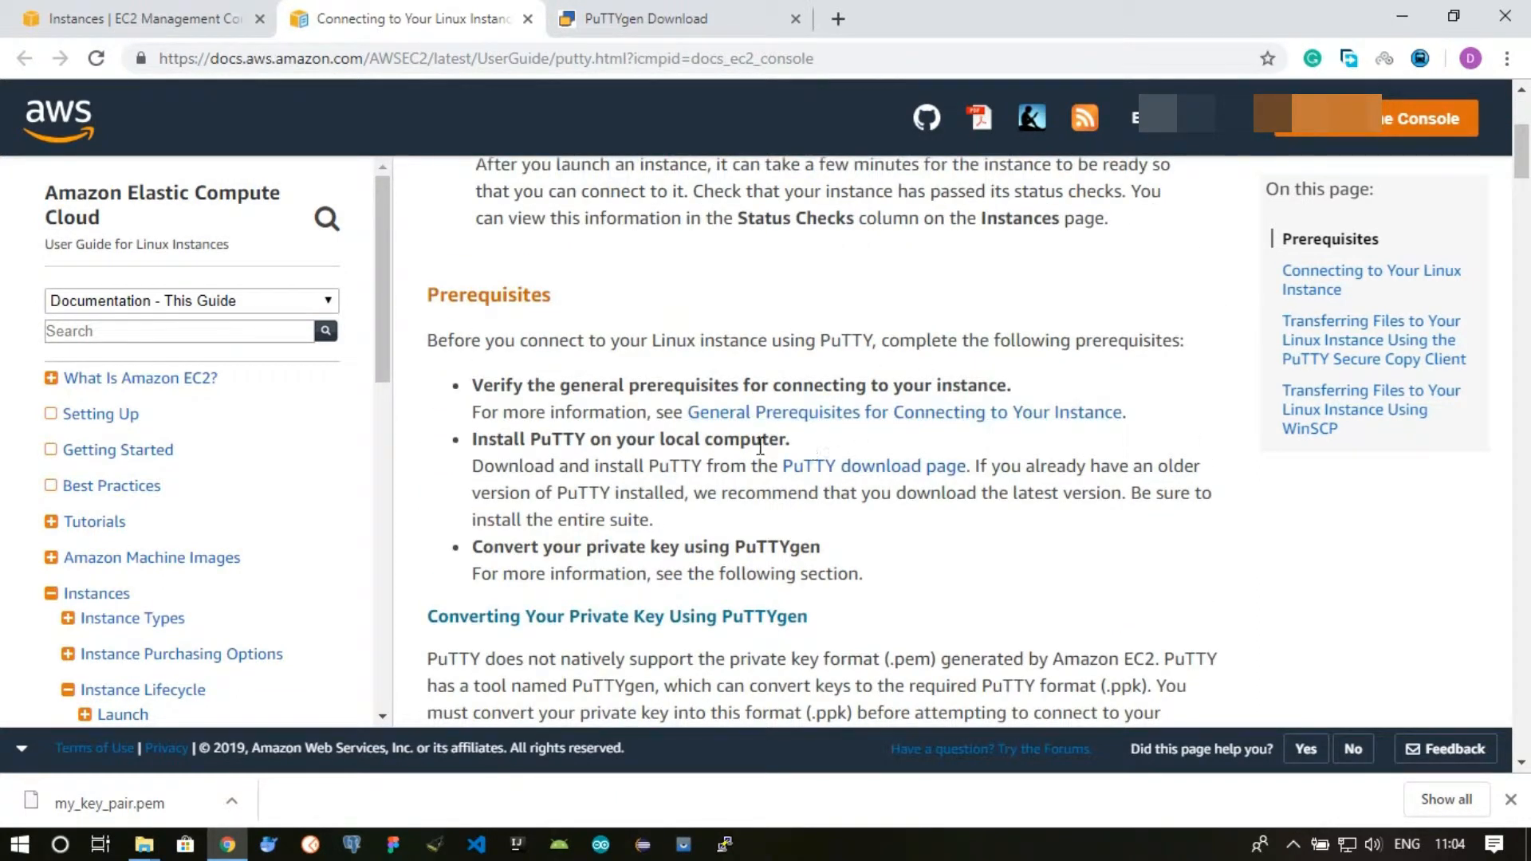
- Open the guide's PuTTY download page link in a new tab, close the old PuTTYgen Download tab and switch to the new page
{"action": "right_click", "coordinate": [863, 464]}
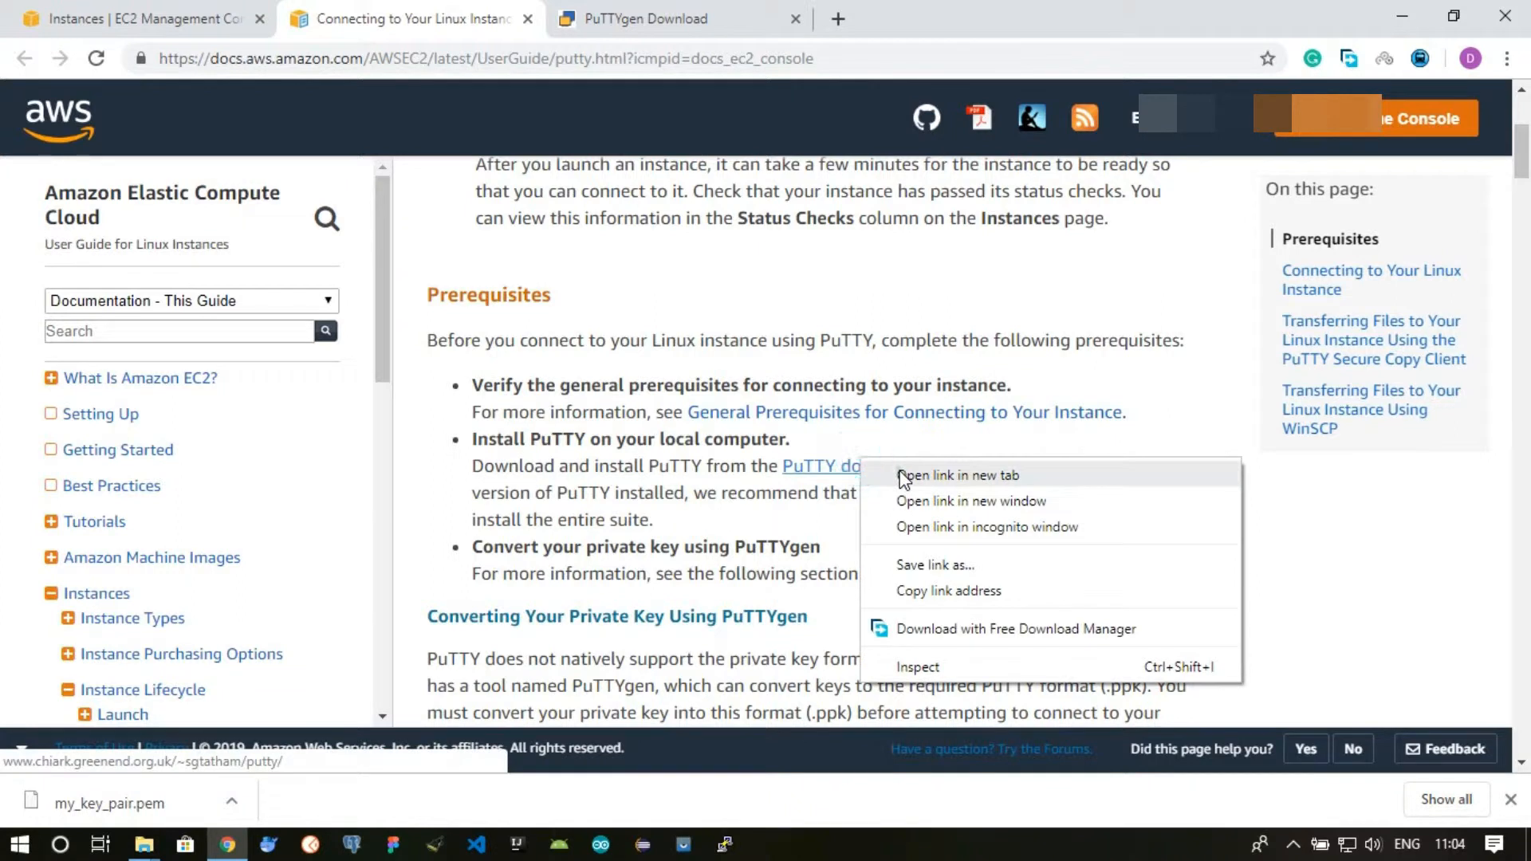
{"action": "left_click", "coordinate": [904, 476]}
{"action": "left_click", "coordinate": [1061, 20]}
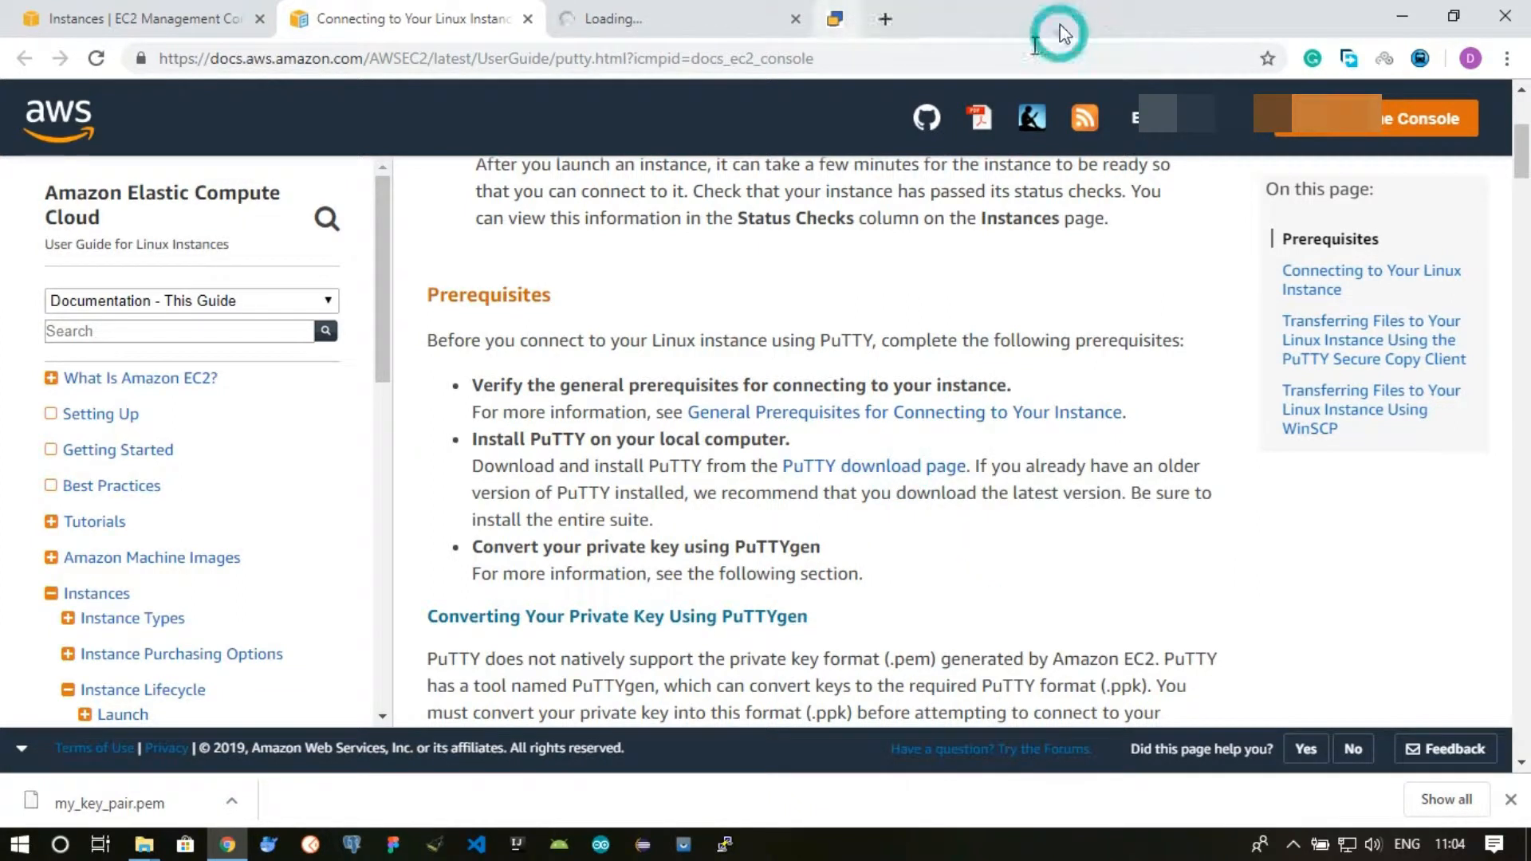
{"action": "left_click", "coordinate": [705, 32]}
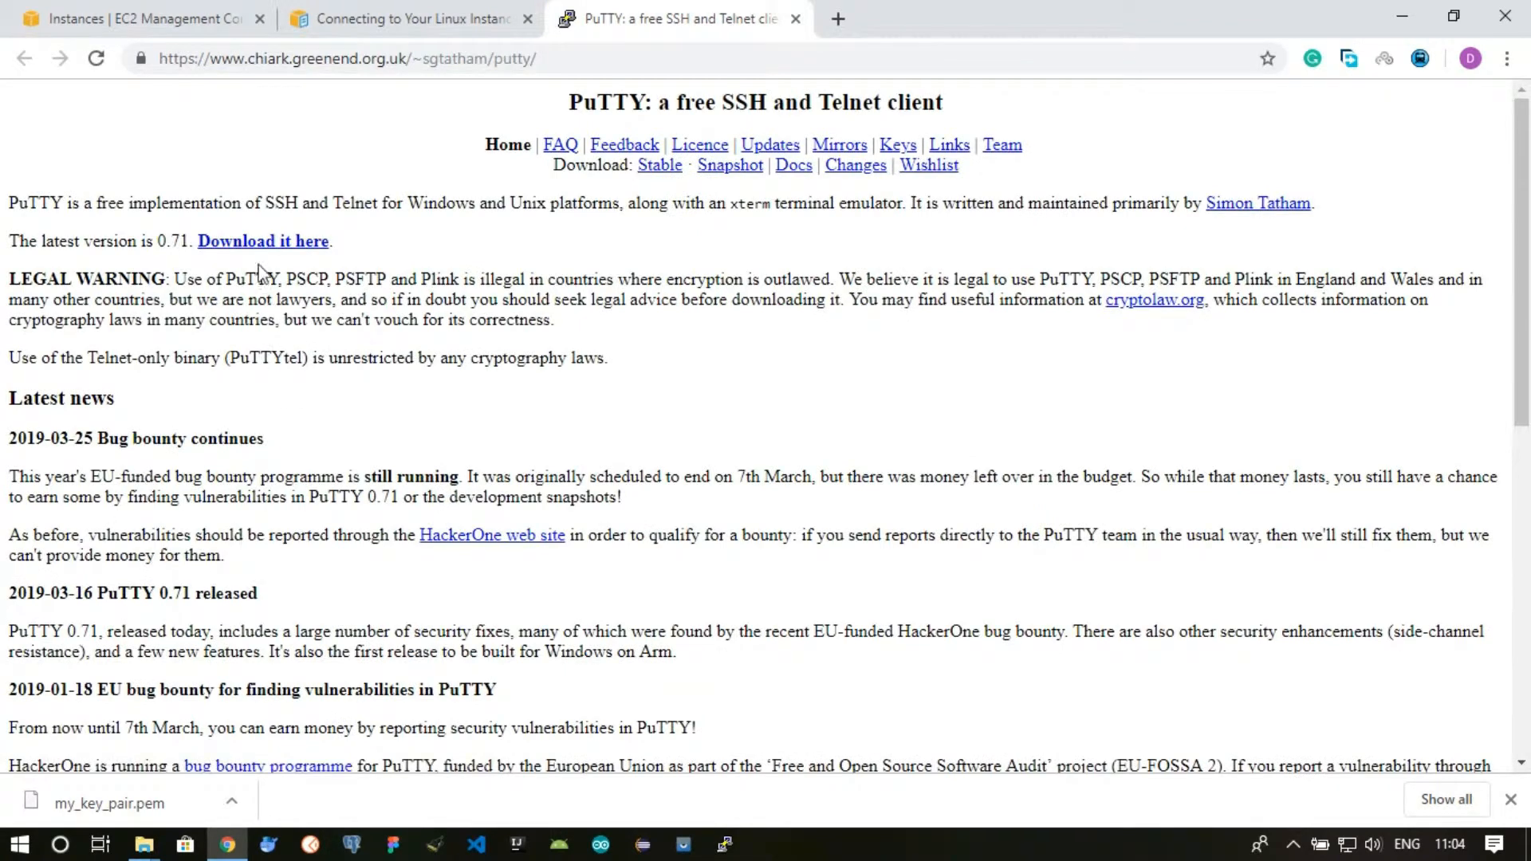
- Look through the PuTTY home page and open its download page for the latest release
{"action": "scroll", "coordinate": [148, 562], "scroll_direction": "down", "scroll_amount": 9}
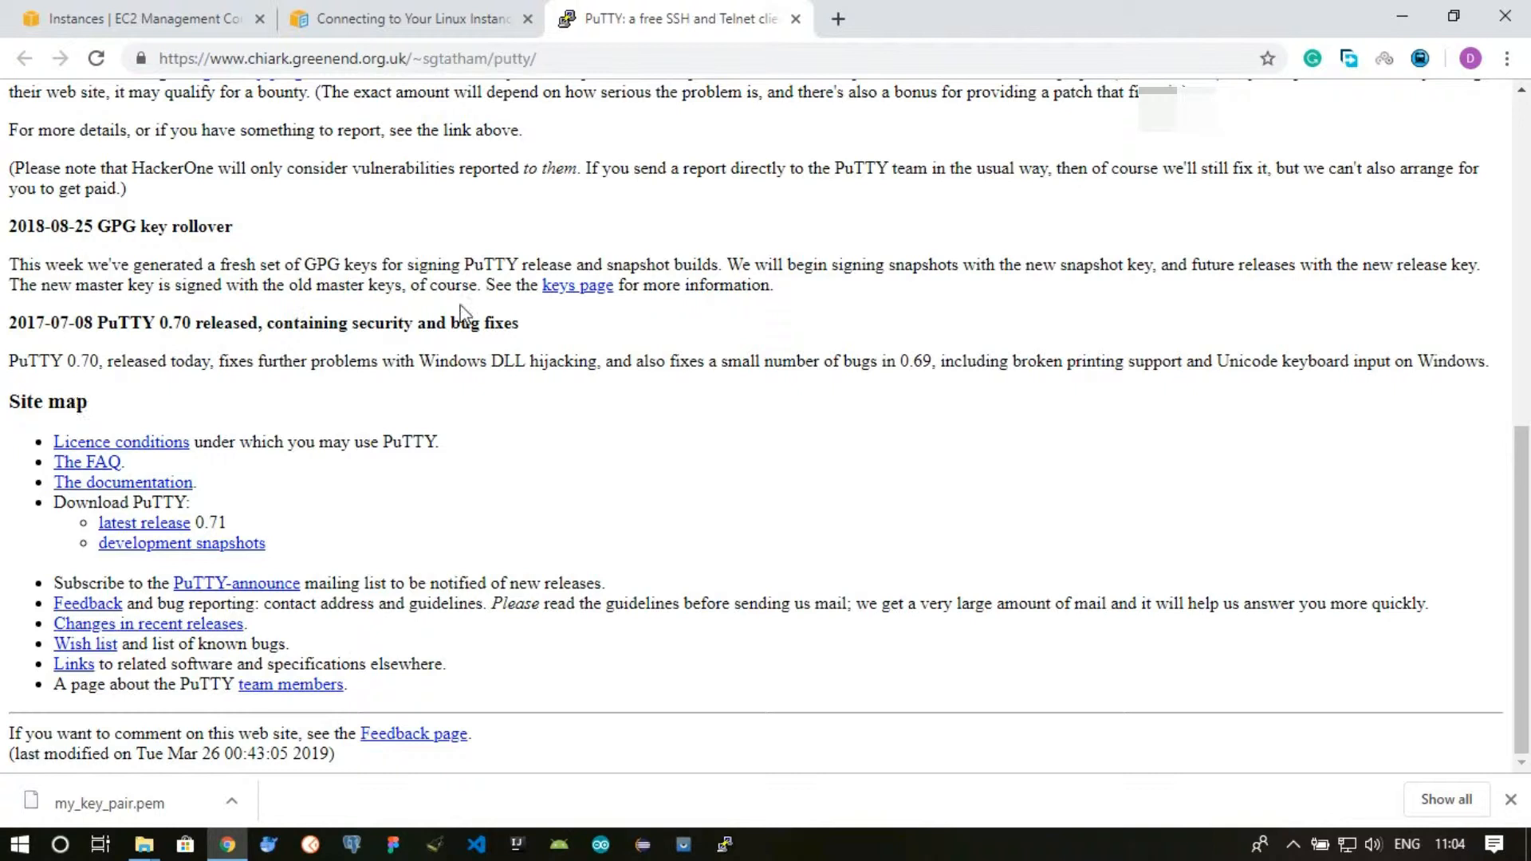
{"action": "scroll", "coordinate": [461, 313], "scroll_direction": "up", "scroll_amount": 4}
{"action": "scroll", "coordinate": [476, 361], "scroll_direction": "up", "scroll_amount": 4}
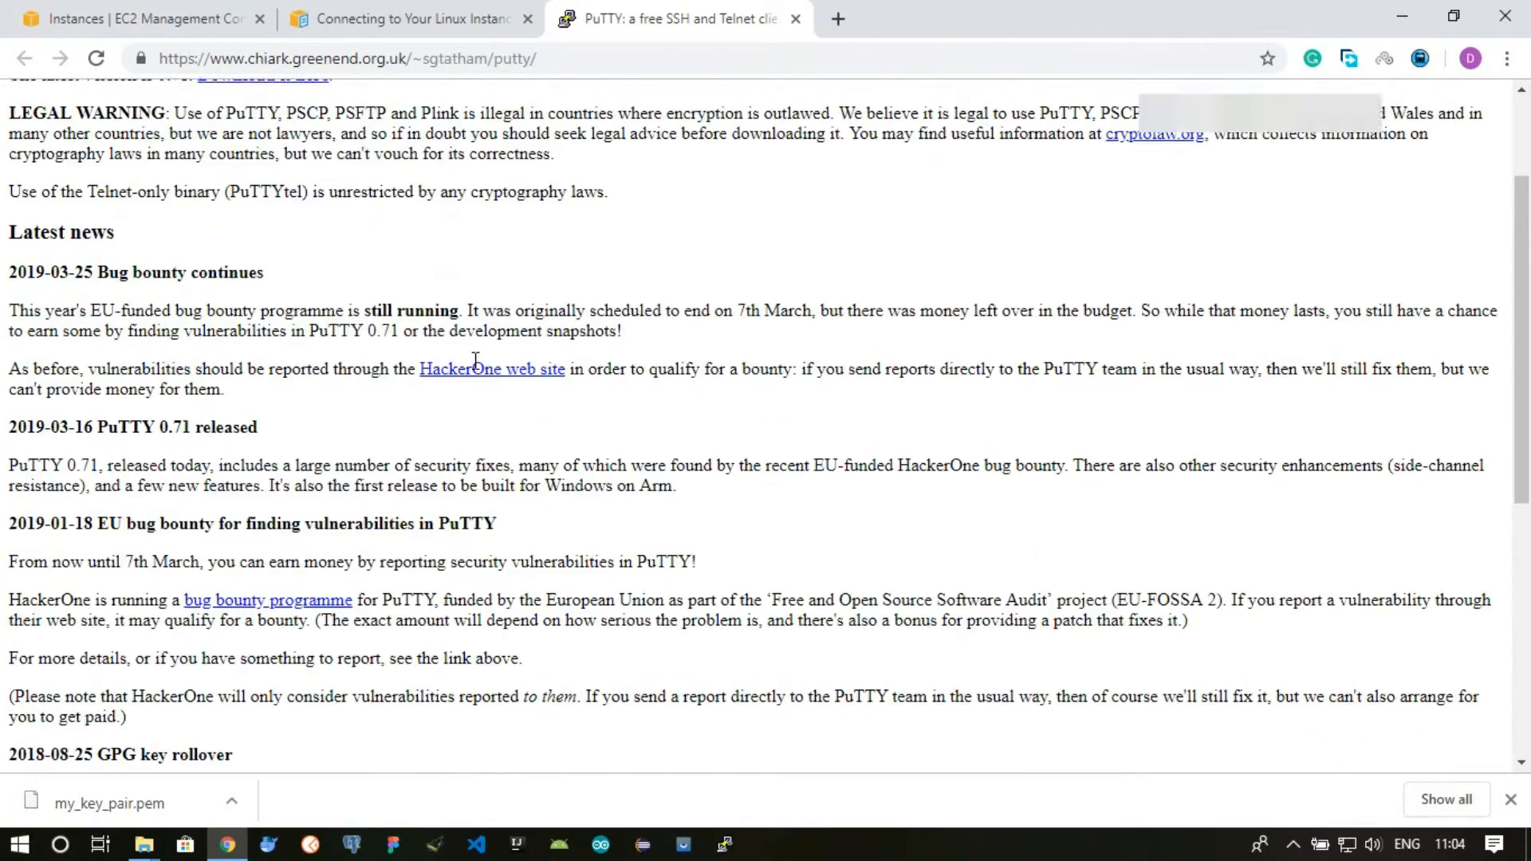
{"action": "scroll", "coordinate": [380, 356], "scroll_direction": "up", "scroll_amount": 1}
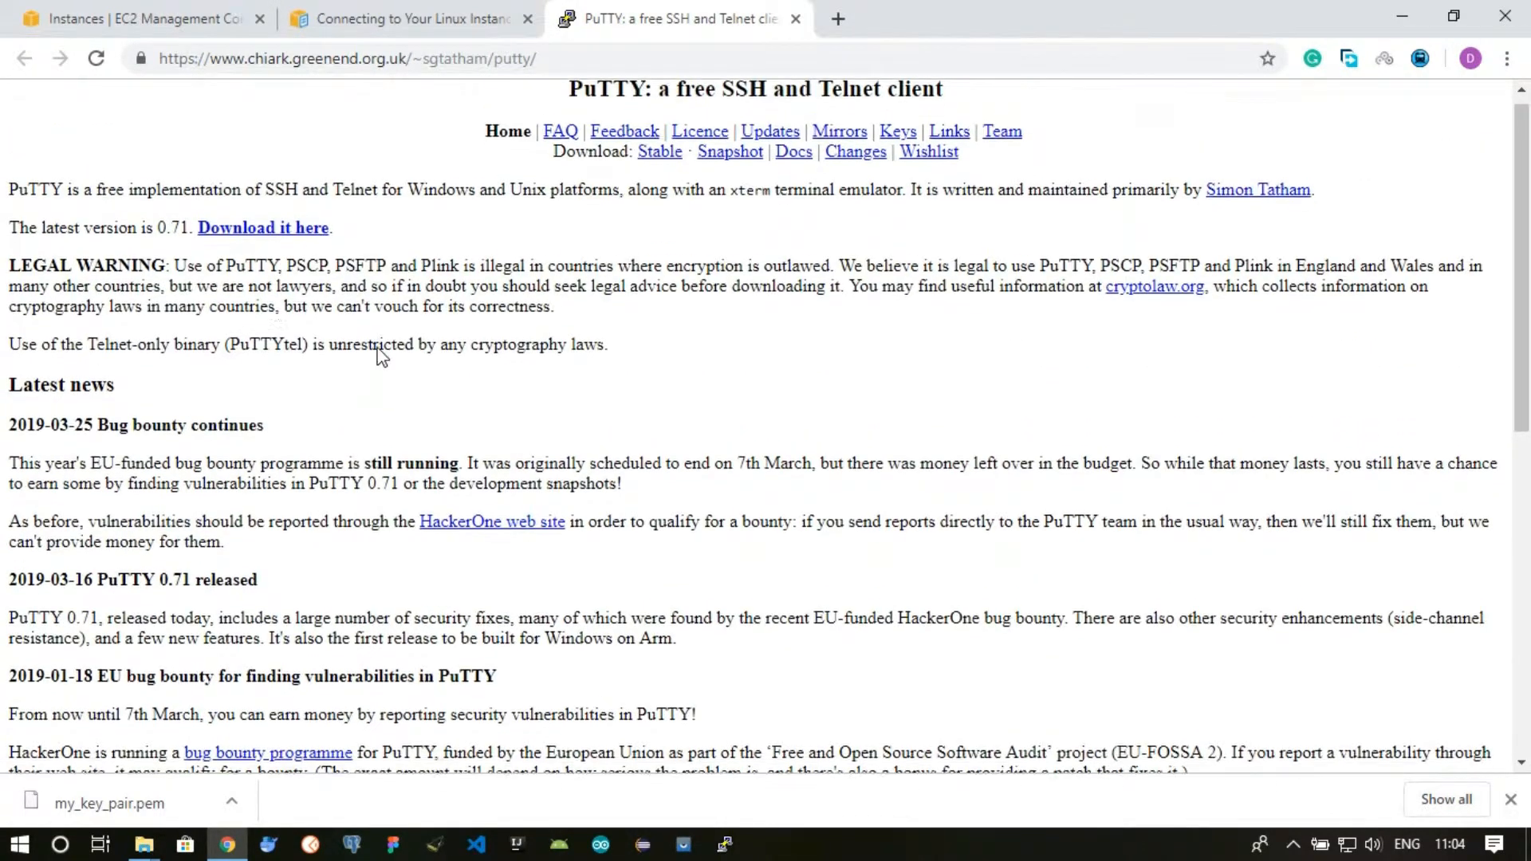
{"action": "key", "text": "ctrl+f"}
{"action": "left_click", "coordinate": [307, 241]}
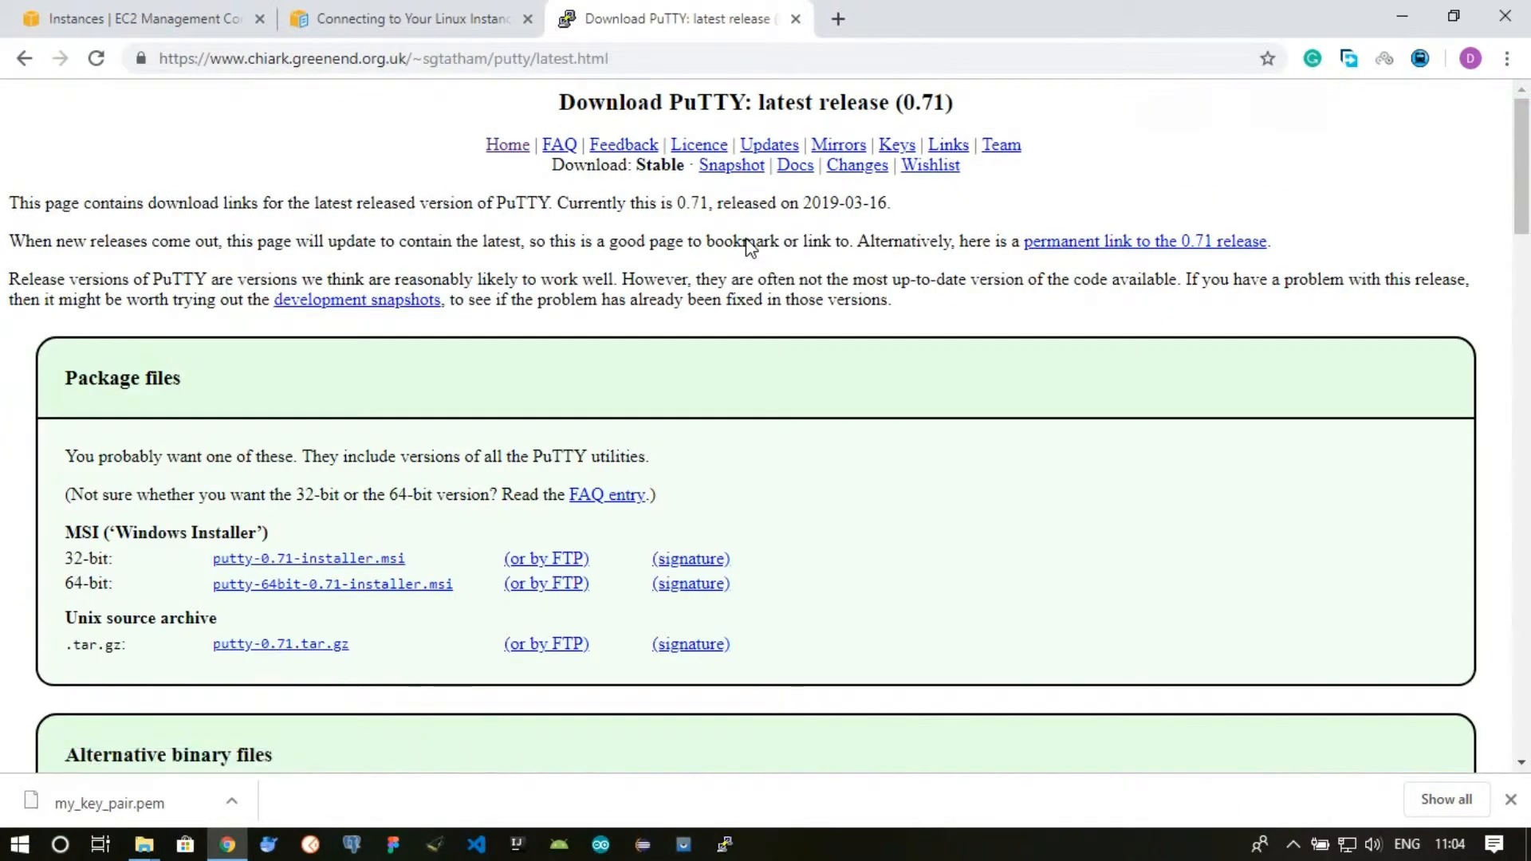
- Review the package and alternative binary files, marking the puttygen.exe and putty.exe entries
{"action": "scroll", "coordinate": [508, 393], "scroll_direction": "down", "scroll_amount": 3}
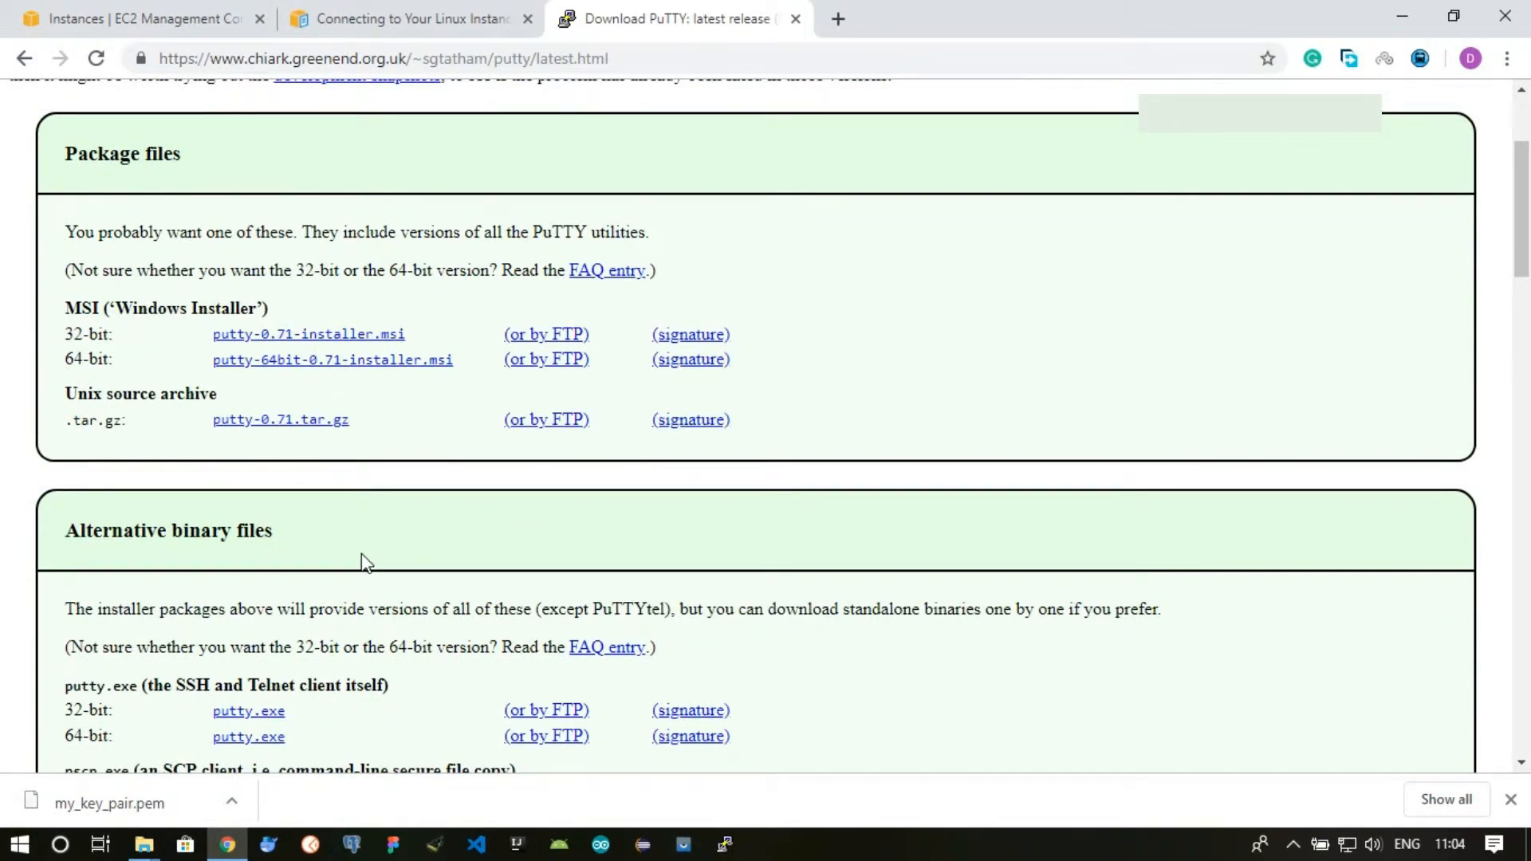
{"action": "scroll", "coordinate": [363, 562], "scroll_direction": "down", "scroll_amount": 9}
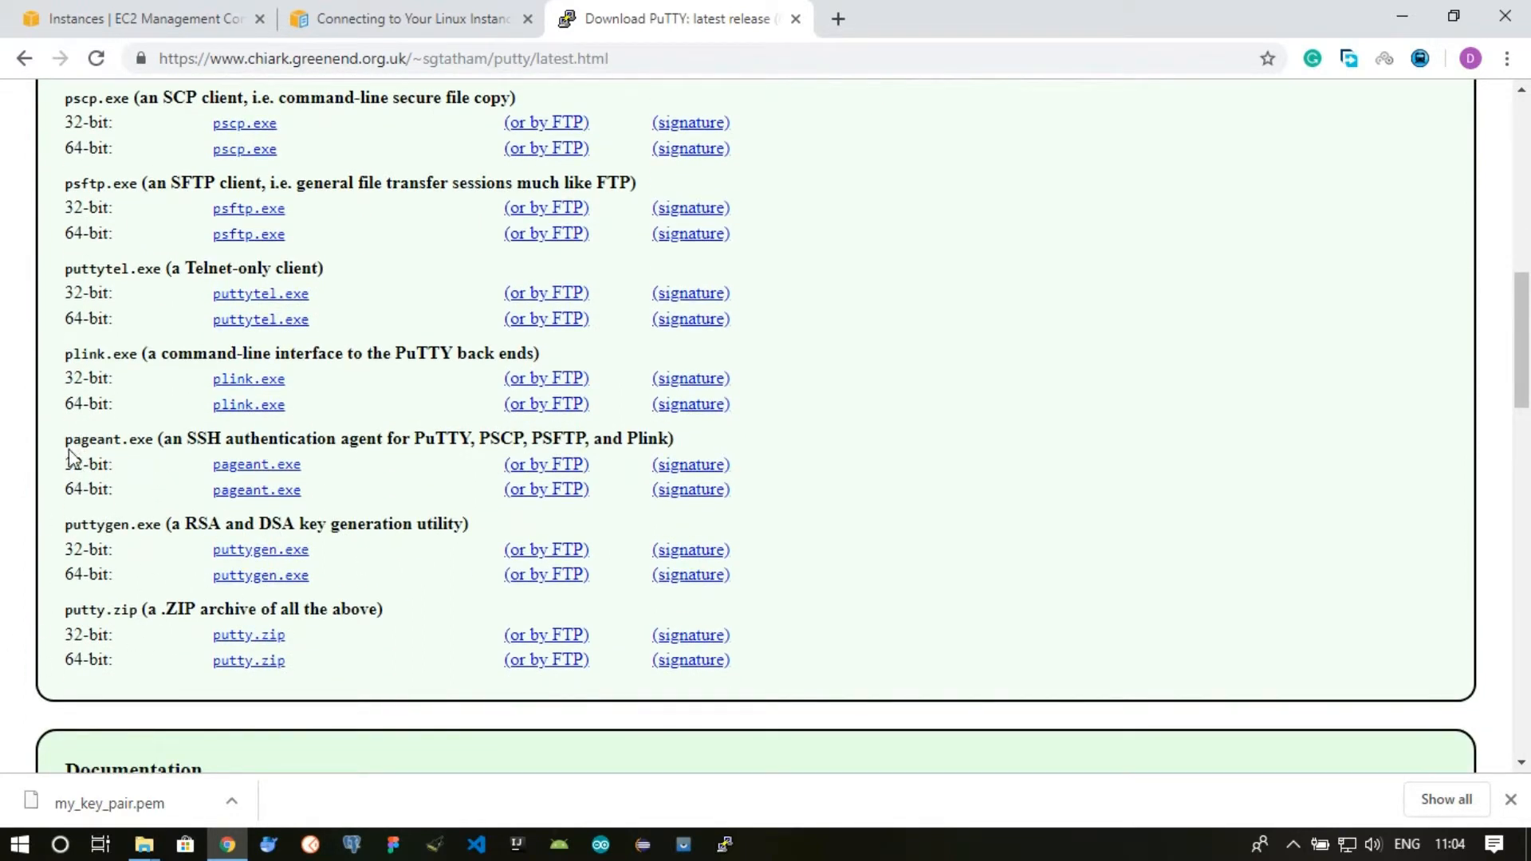
{"action": "left_click_drag", "start_coordinate": [64, 530], "coordinate": [495, 580]}
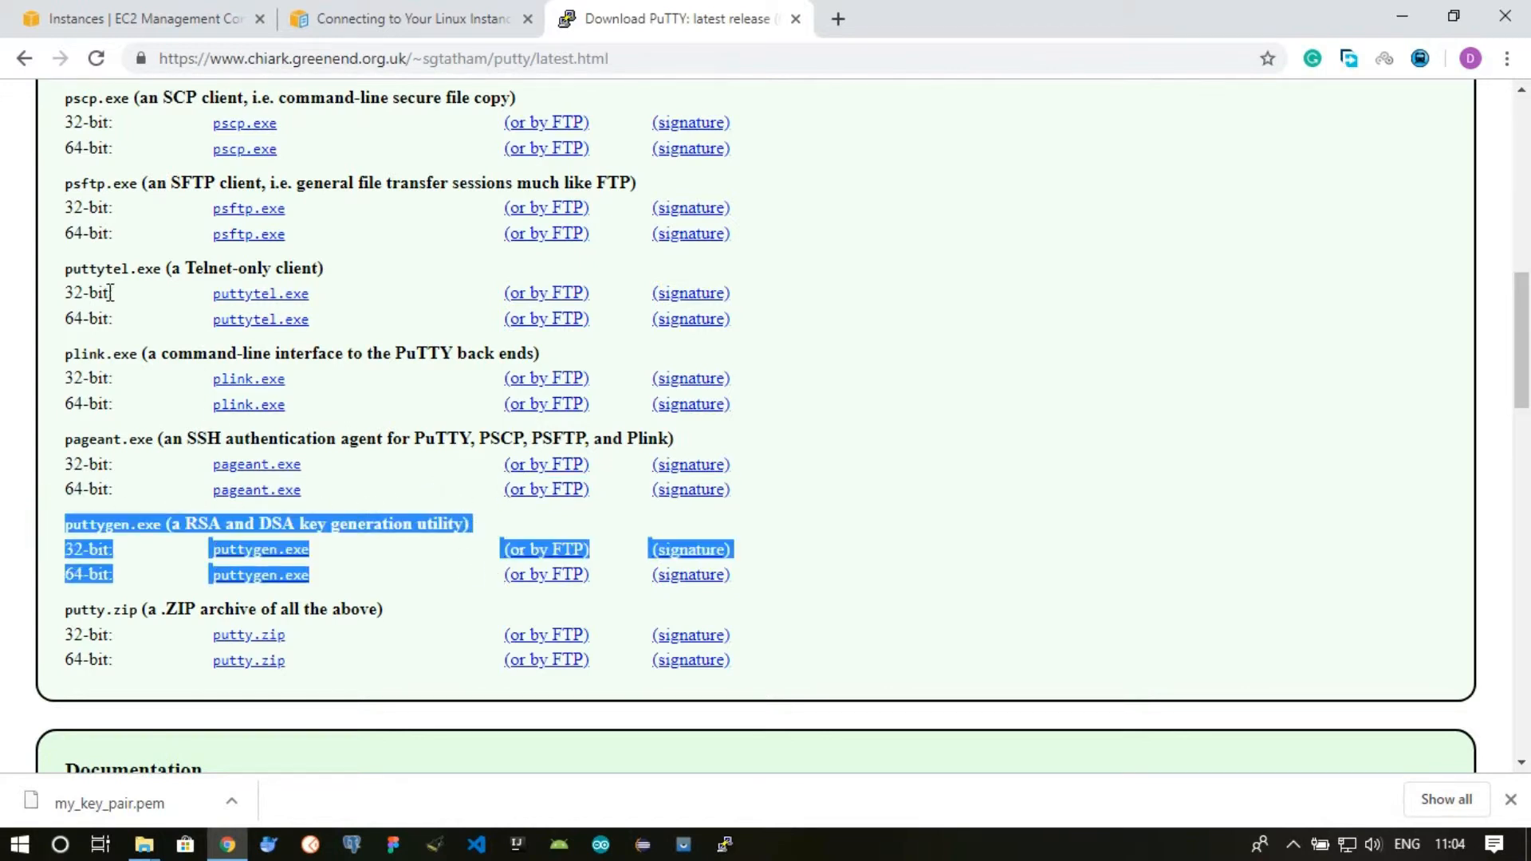
{"action": "scroll", "coordinate": [199, 345], "scroll_direction": "up", "scroll_amount": 6}
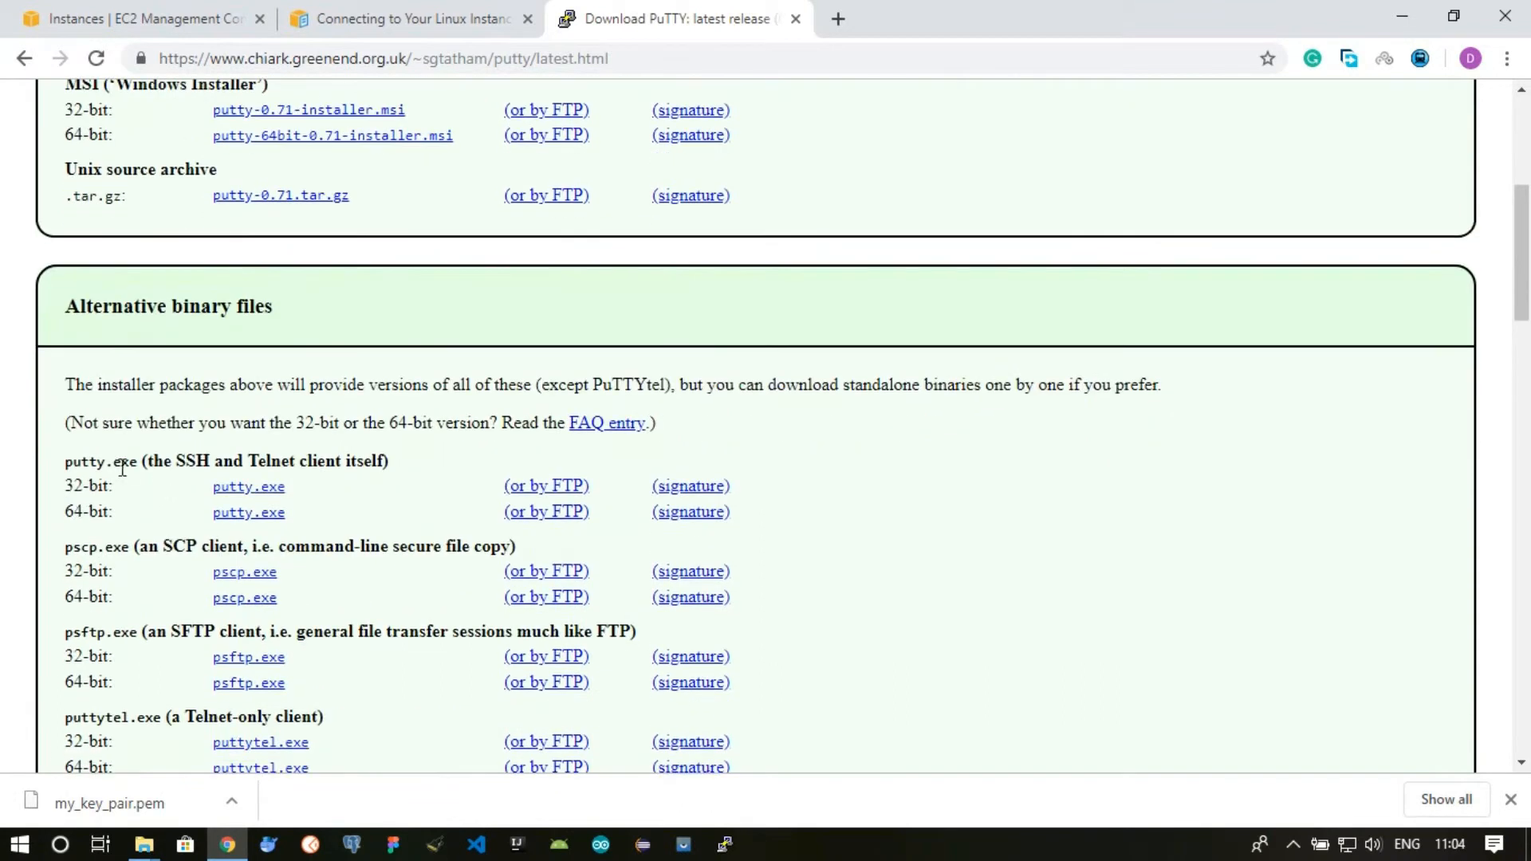
{"action": "left_click_drag", "start_coordinate": [67, 467], "coordinate": [323, 518]}
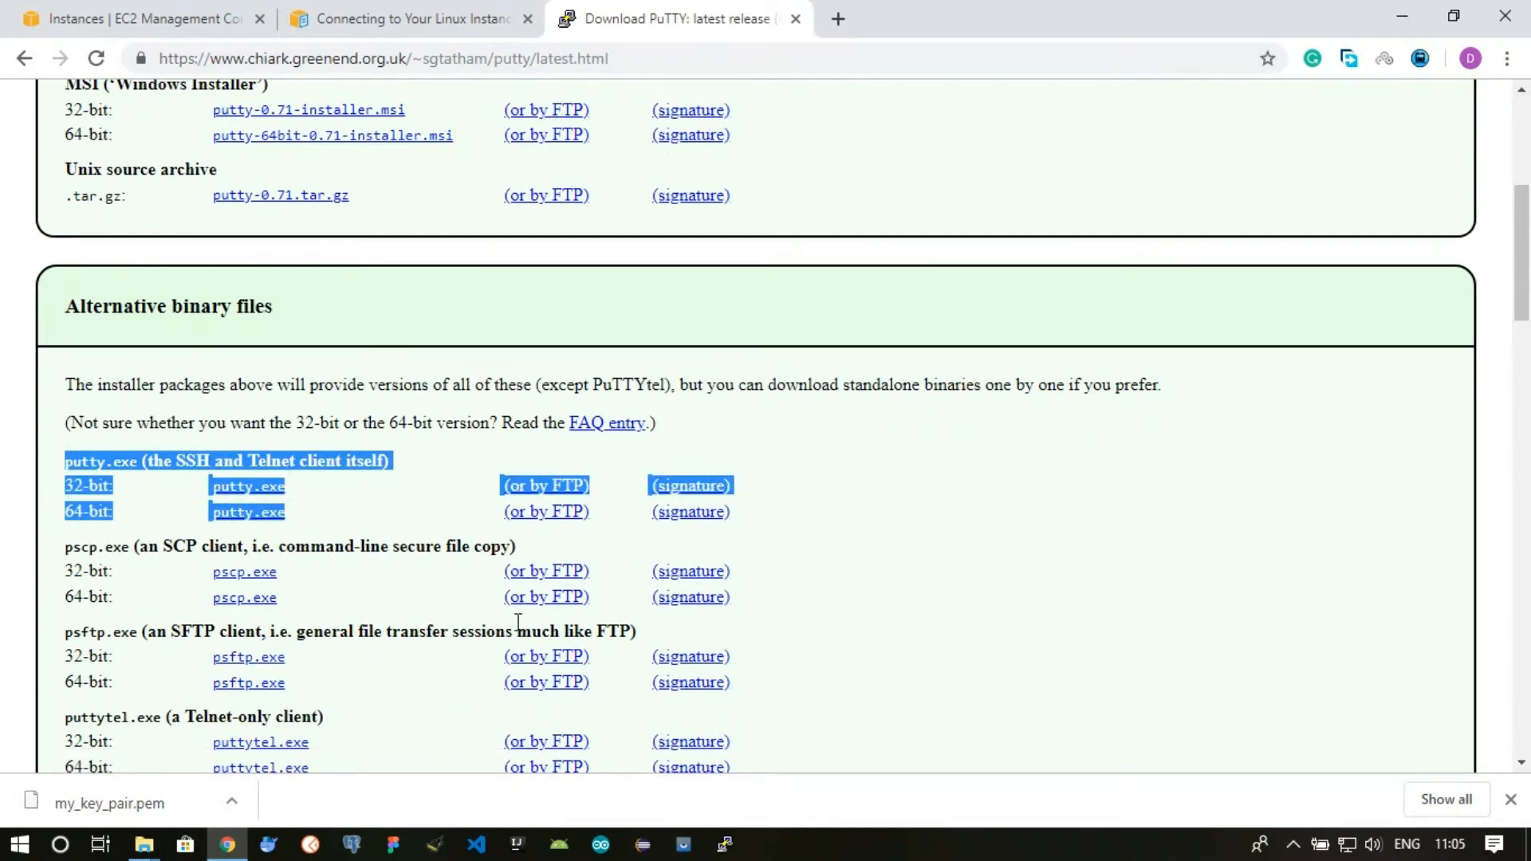
- Search Windows for PuTTYgen and launch it
{"action": "left_click", "coordinate": [7, 853]}
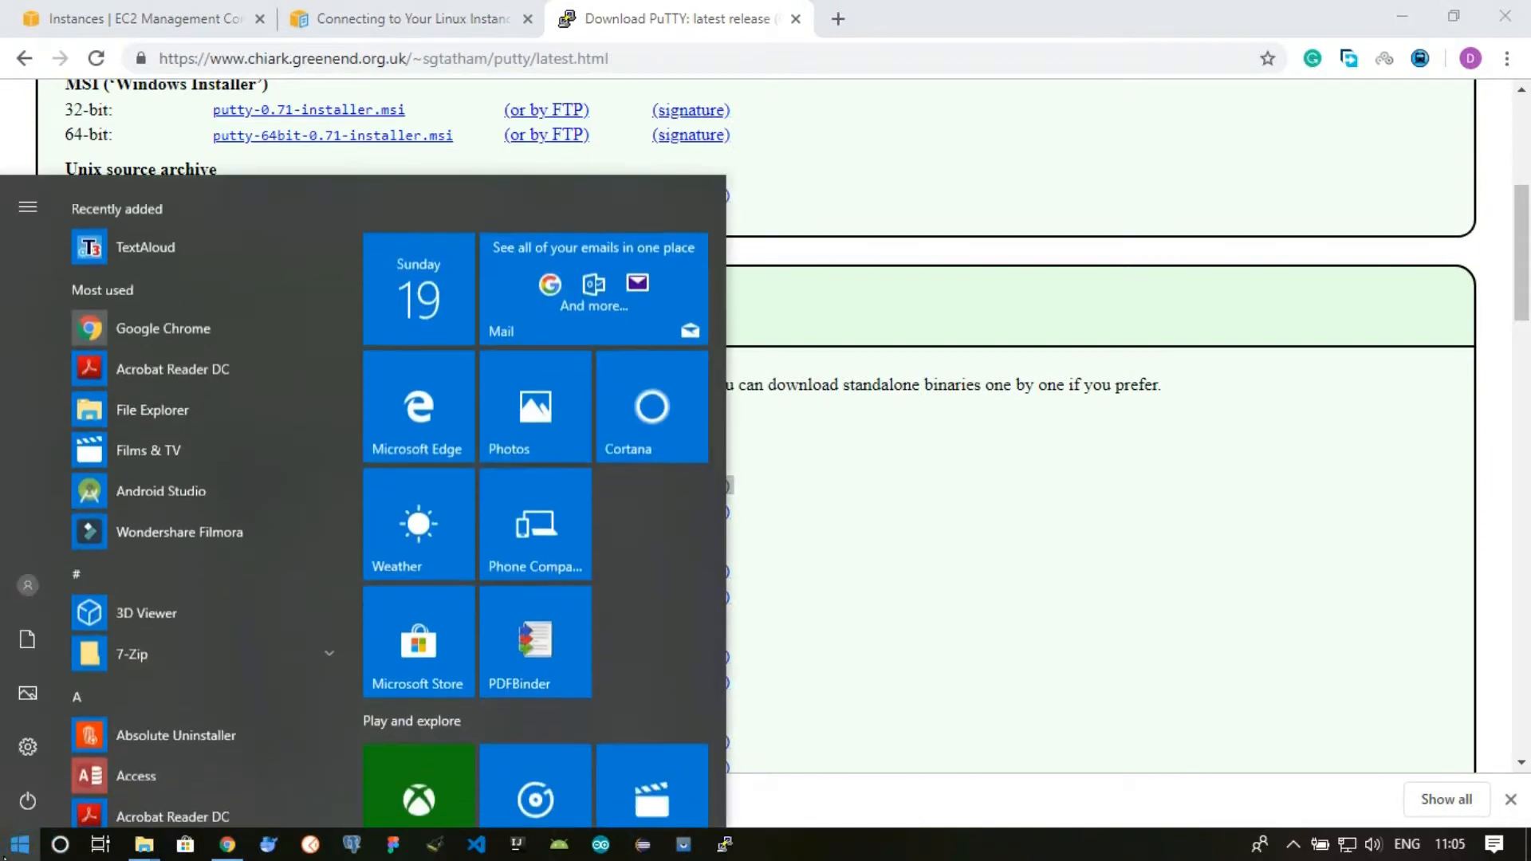
{"action": "type", "text": "putty"}
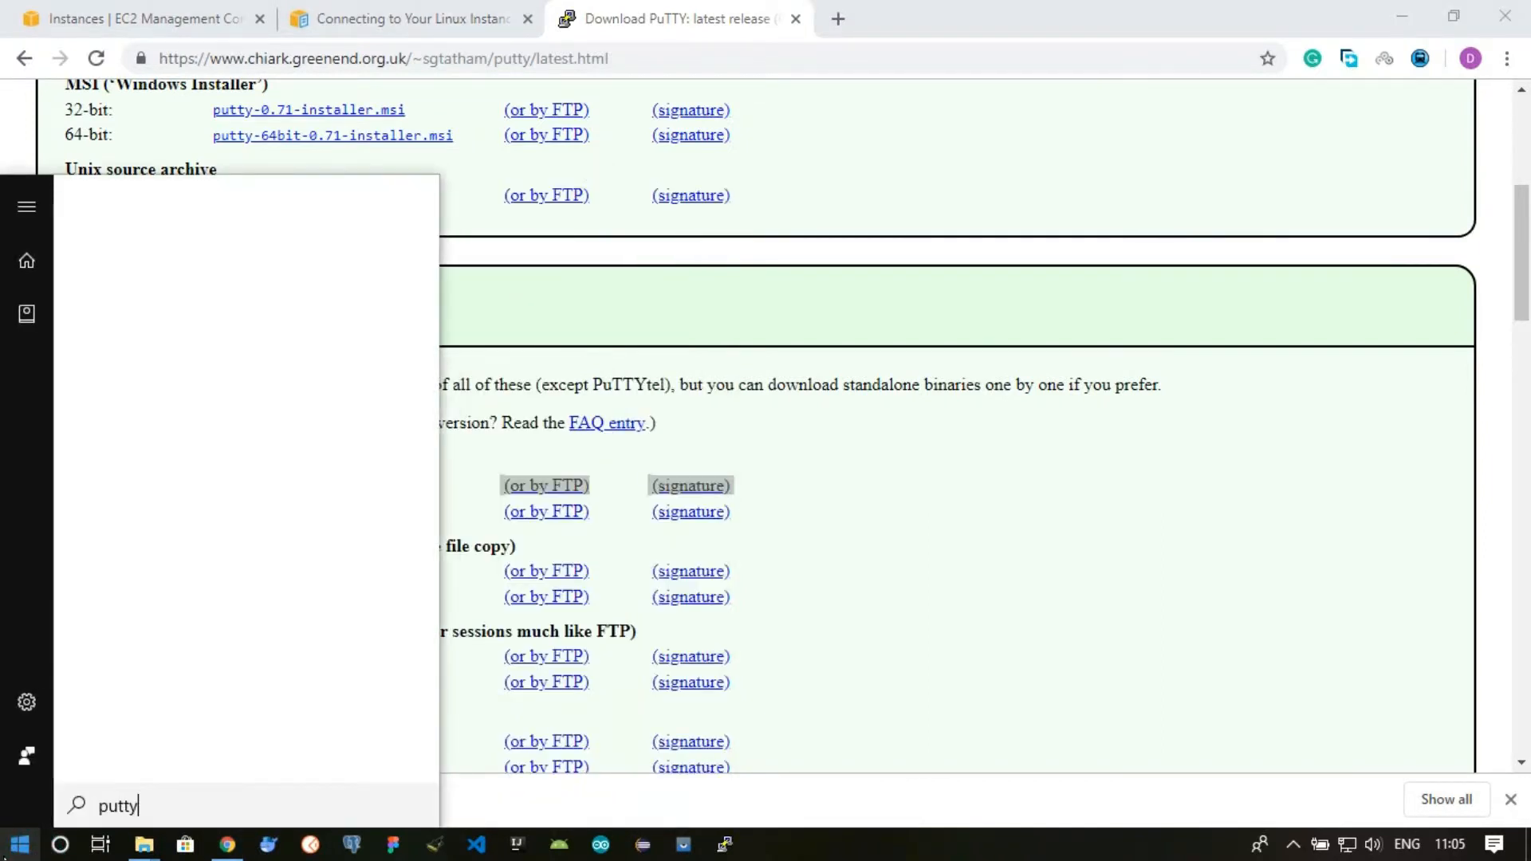
{"action": "type", "text": "ge"}
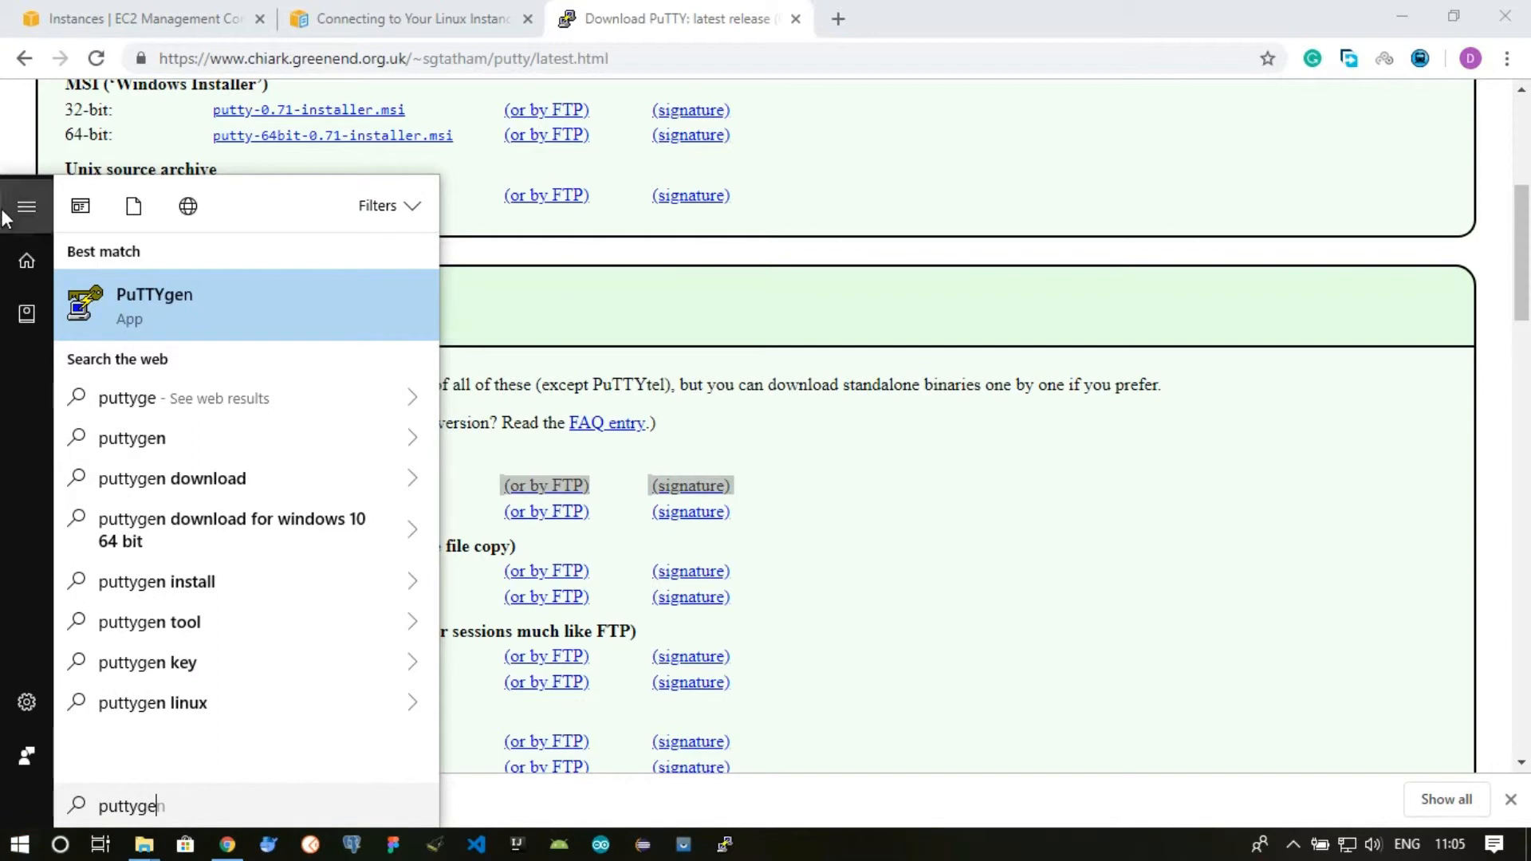
{"action": "left_click", "coordinate": [163, 295]}
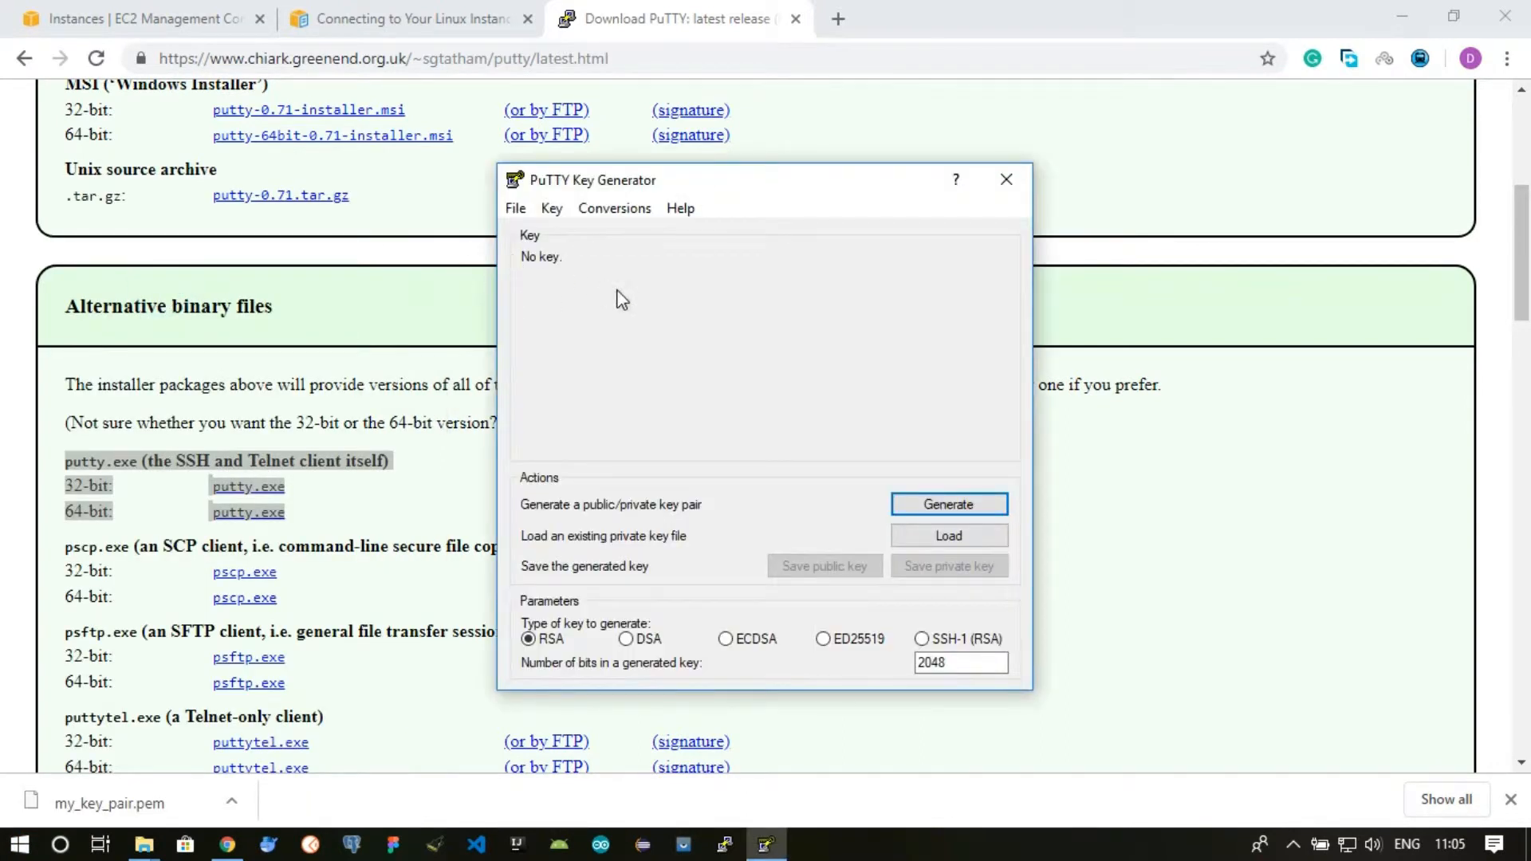
- Start loading a private key in PuTTYgen and browse to the Keypair folder on Local Disk (D:)
{"action": "left_click", "coordinate": [517, 209]}
{"action": "left_click", "coordinate": [544, 236]}
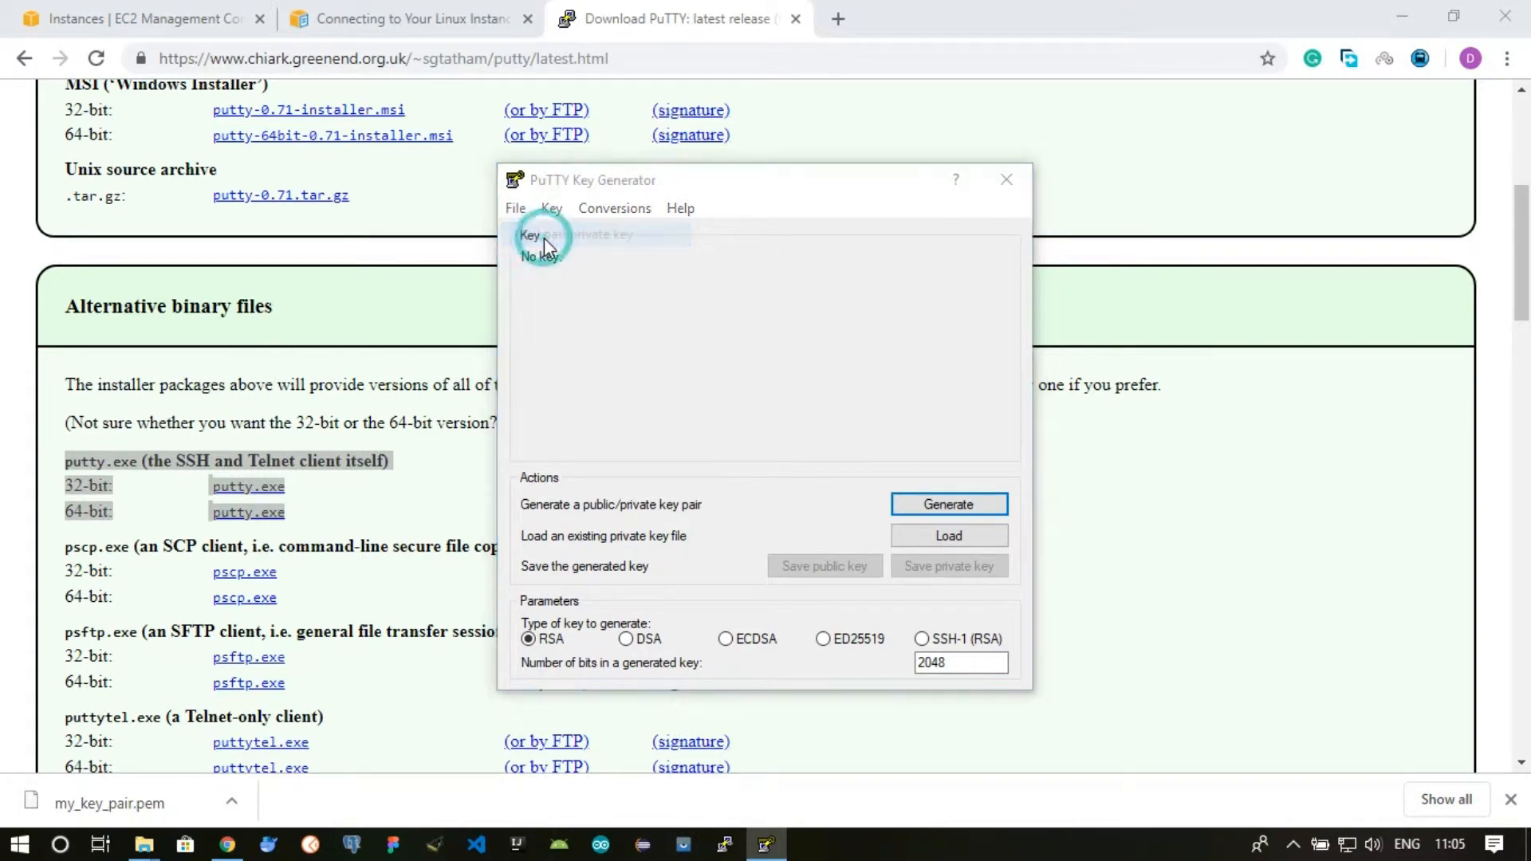
{"action": "left_click", "coordinate": [629, 430]}
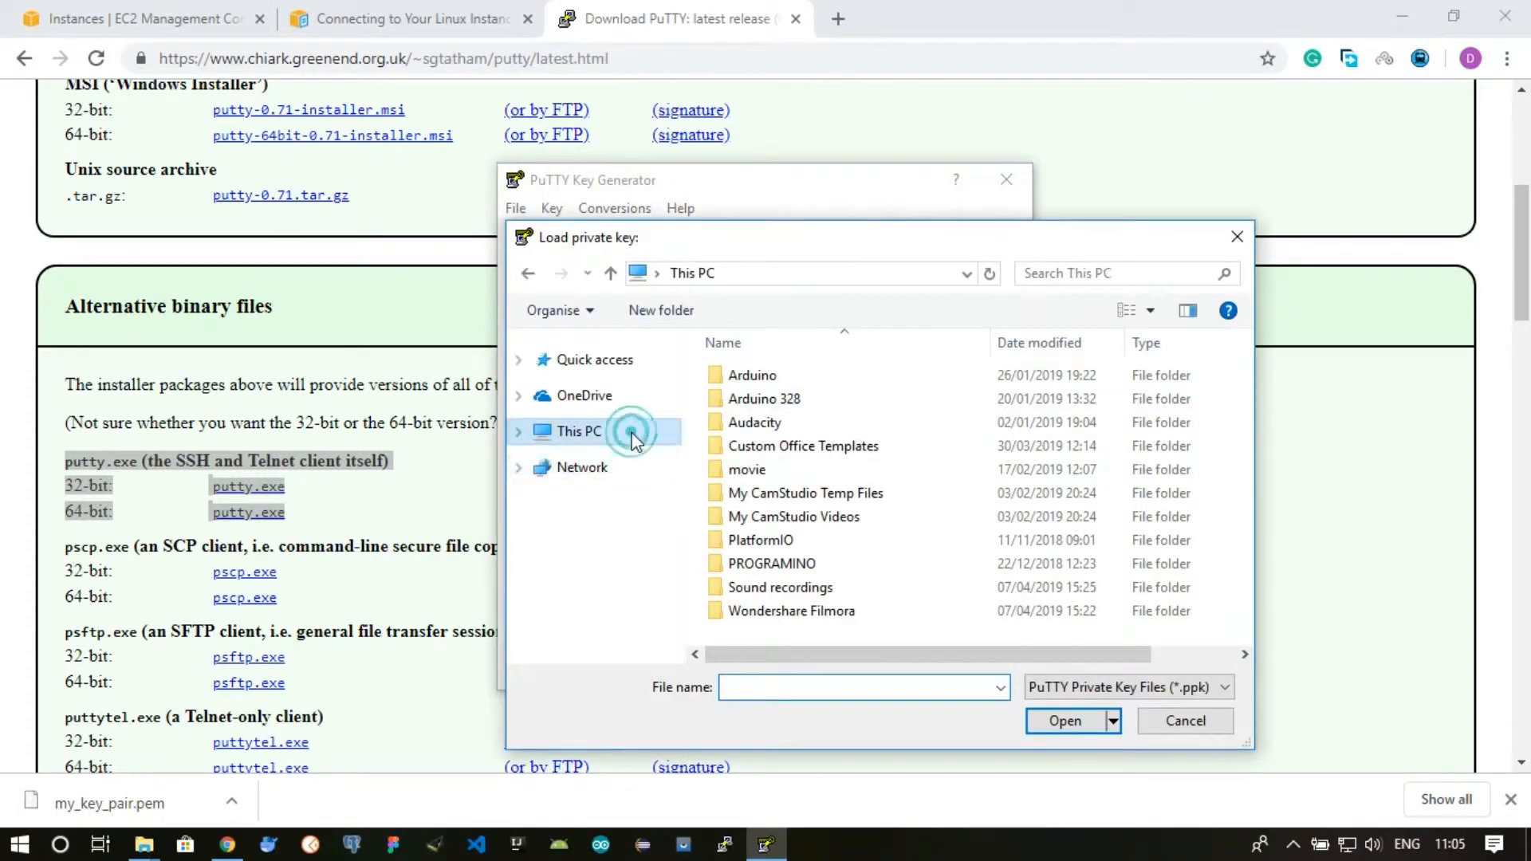
{"action": "scroll", "coordinate": [834, 479], "scroll_direction": "down", "scroll_amount": 6}
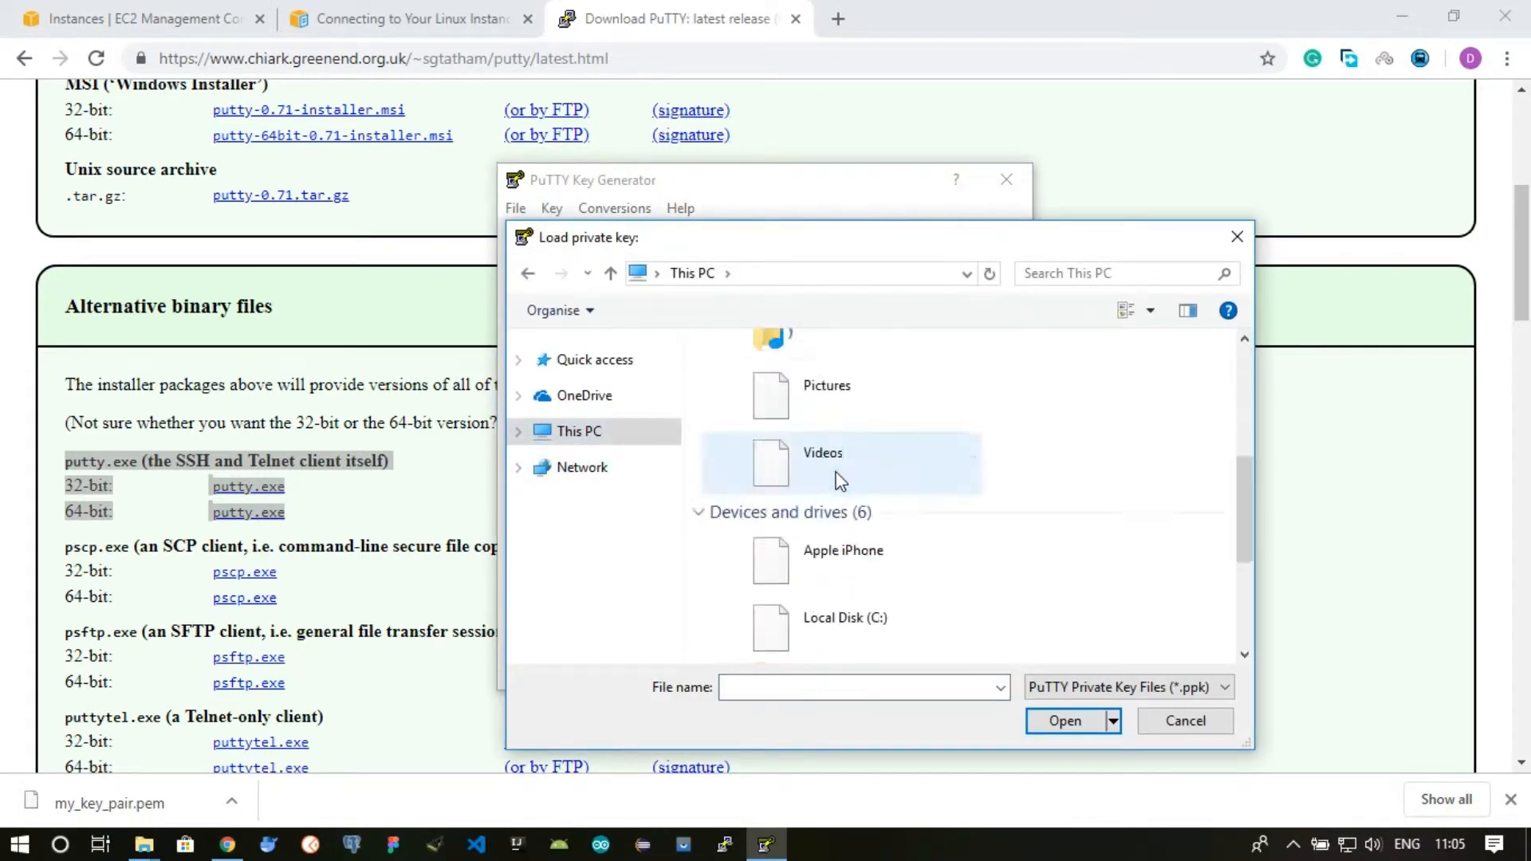
{"action": "double_click", "coordinate": [883, 431]}
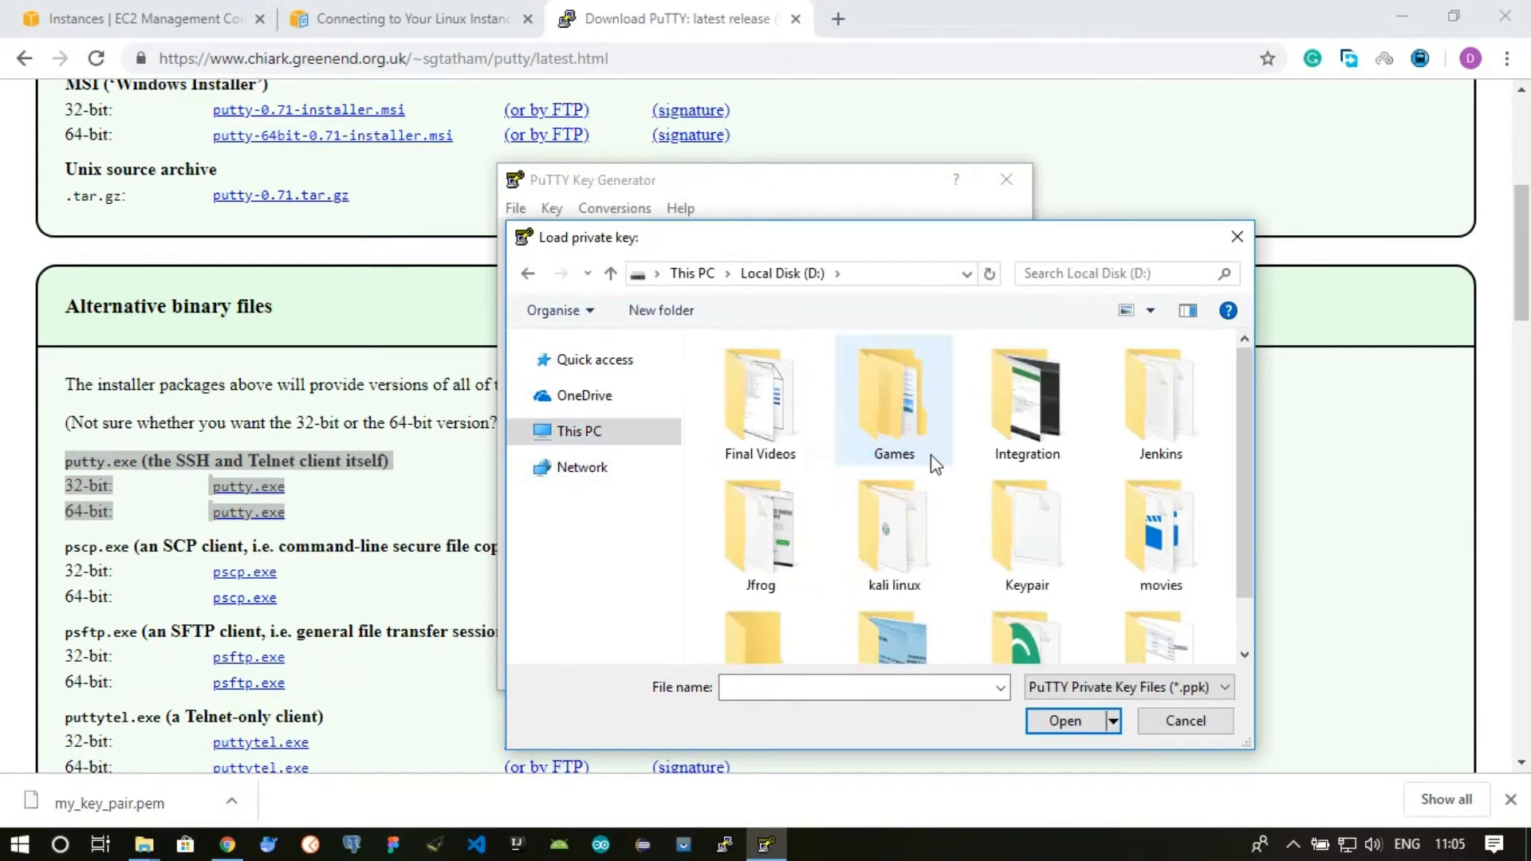
{"action": "scroll", "coordinate": [931, 454], "scroll_direction": "down", "scroll_amount": 1}
{"action": "left_click", "coordinate": [903, 510]}
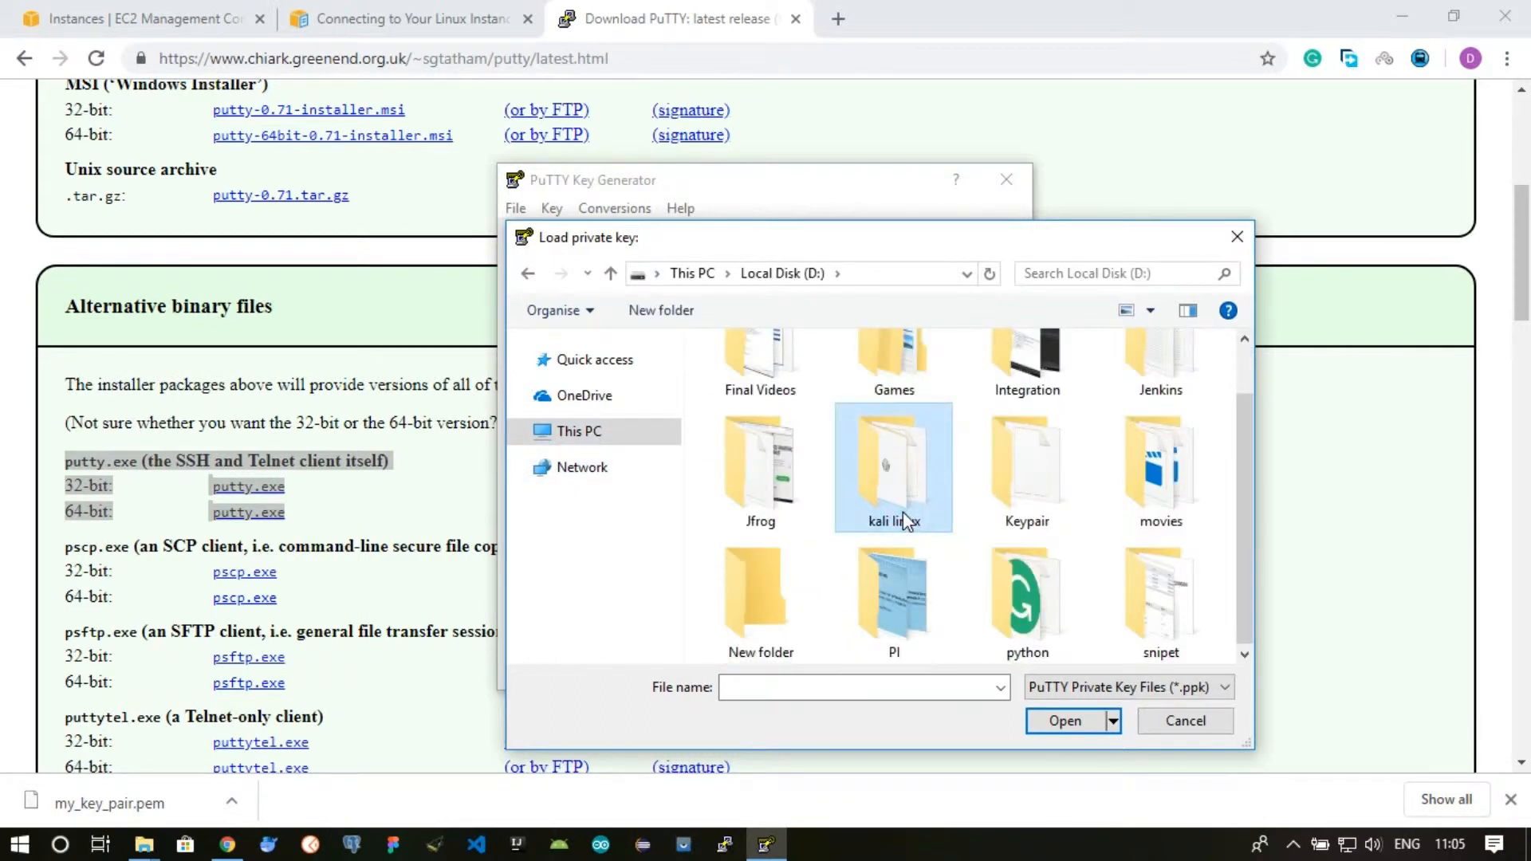
{"action": "double_click", "coordinate": [1032, 486]}
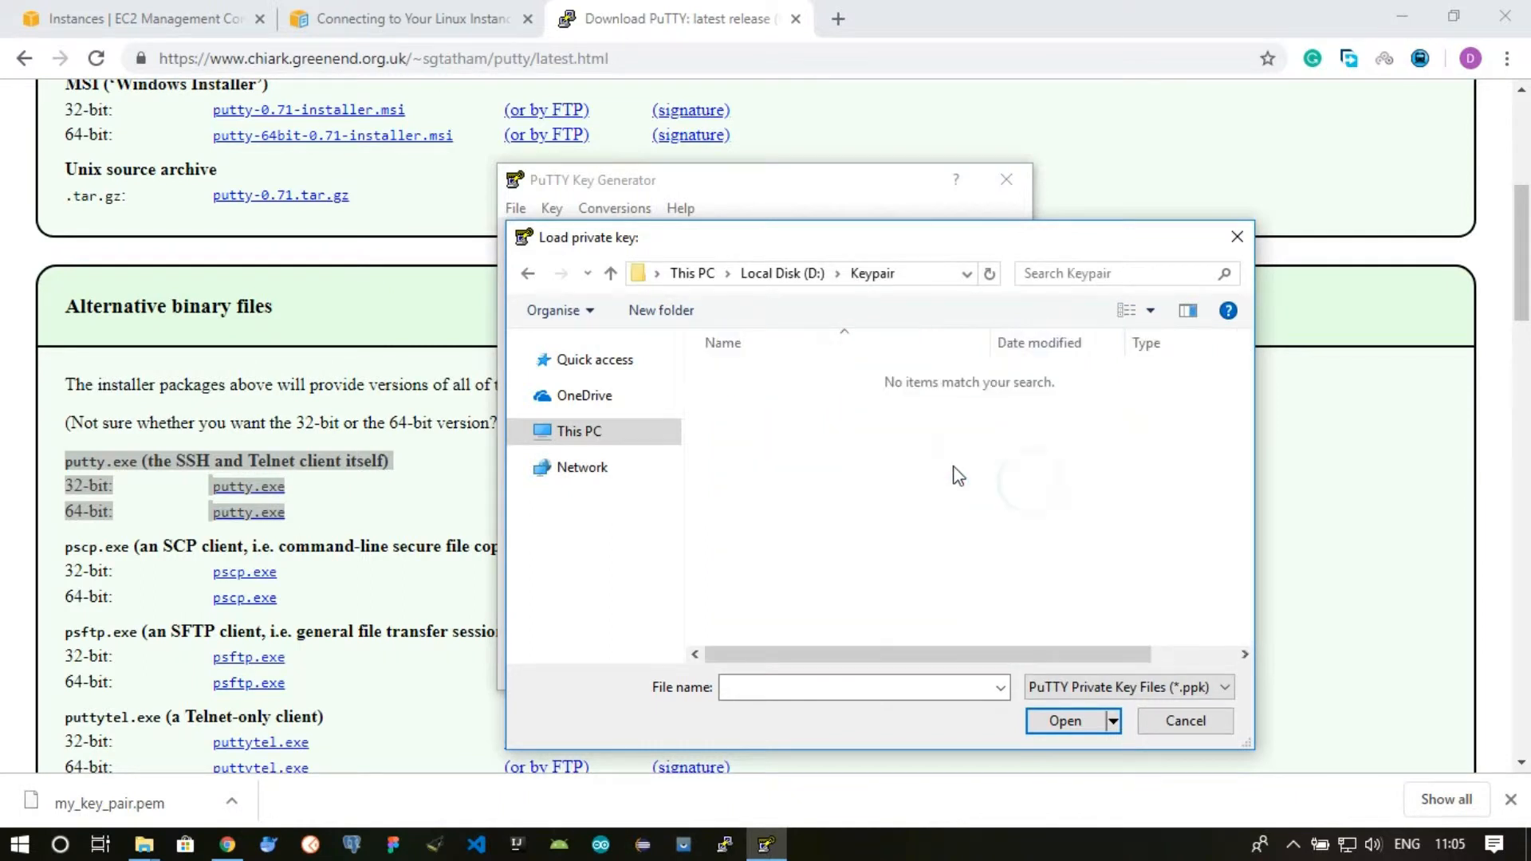
- Show all file types, load my_key_pair.pem and acknowledge the import notice
{"action": "left_click", "coordinate": [1178, 688]}
{"action": "left_click", "coordinate": [1100, 726]}
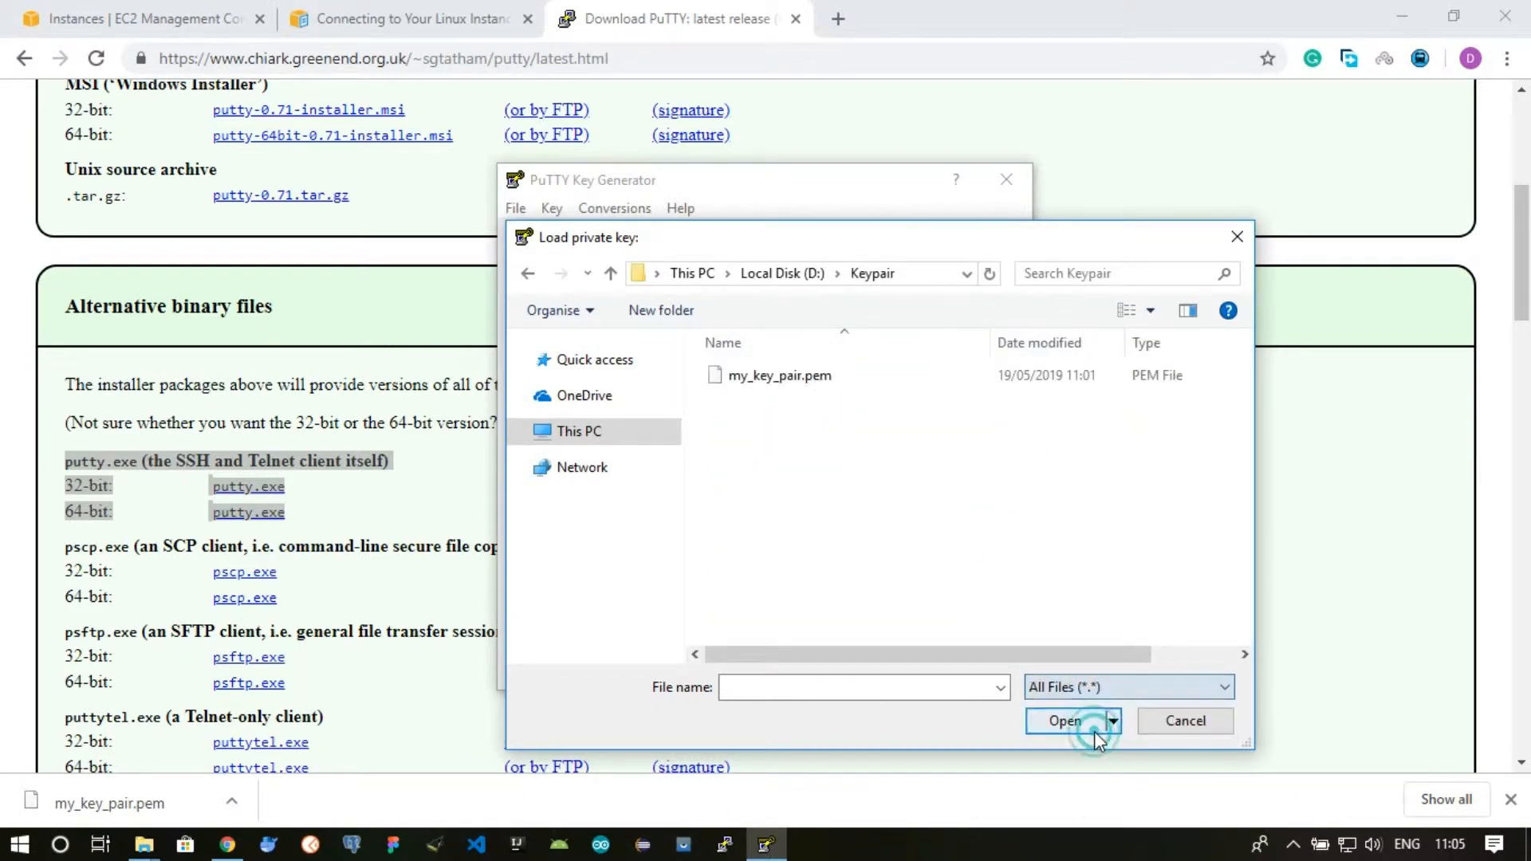
{"action": "left_click", "coordinate": [789, 378]}
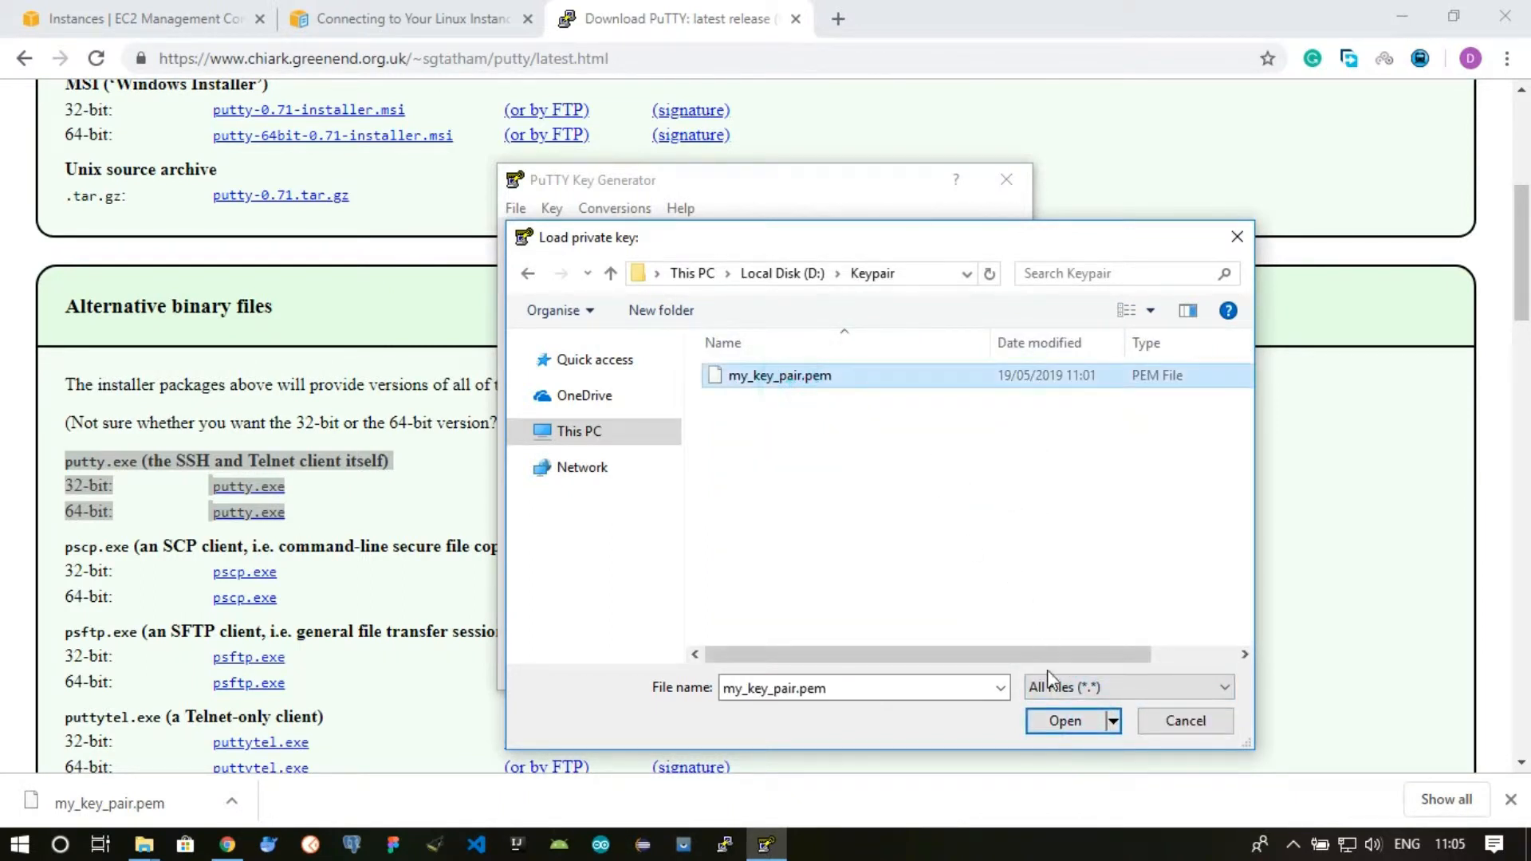
{"action": "left_click", "coordinate": [1069, 720]}
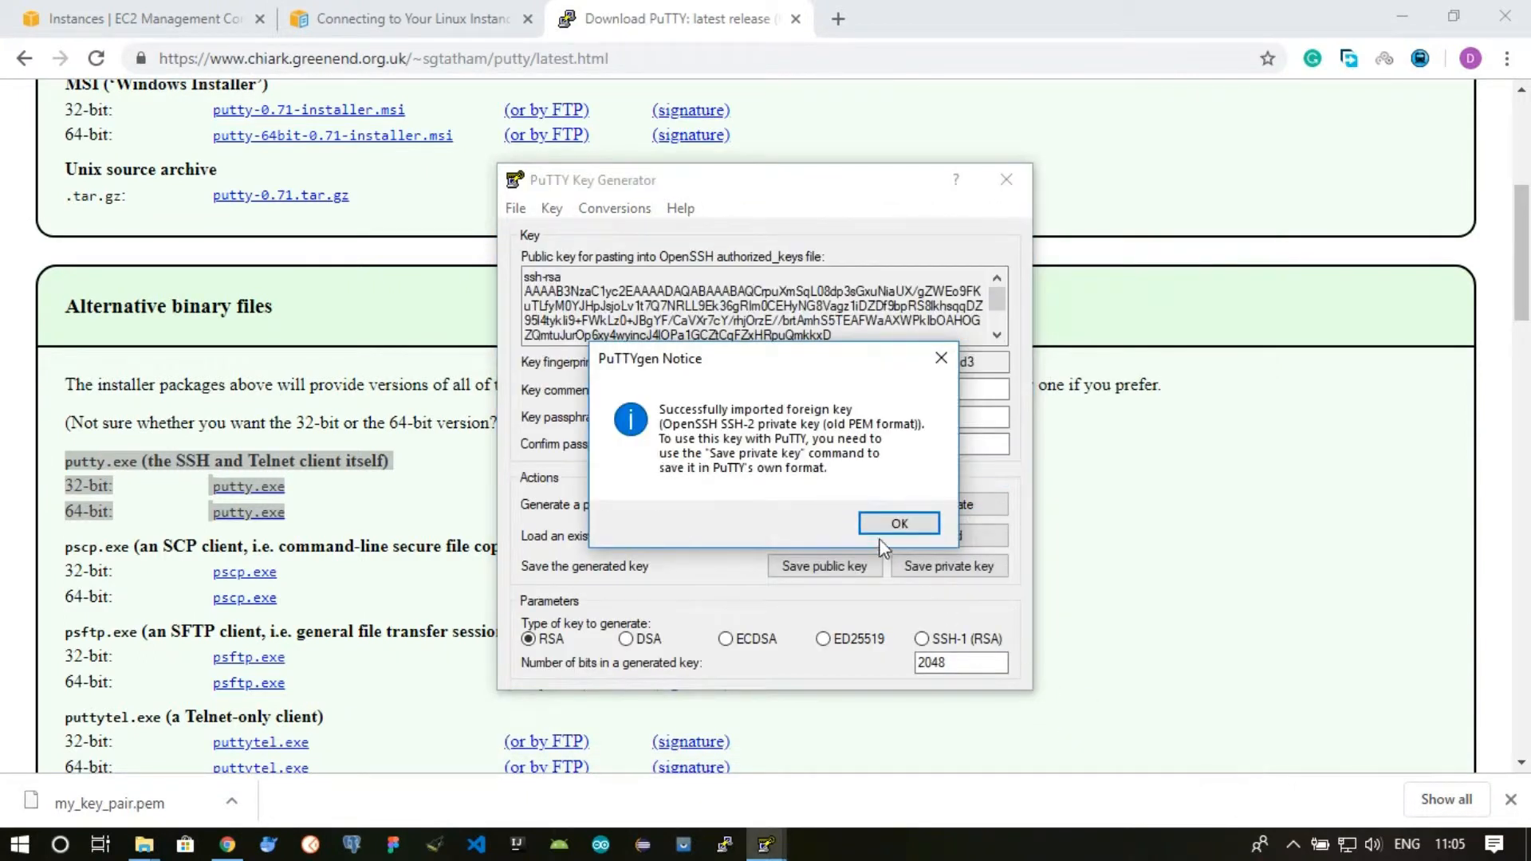
{"action": "left_click", "coordinate": [904, 524]}
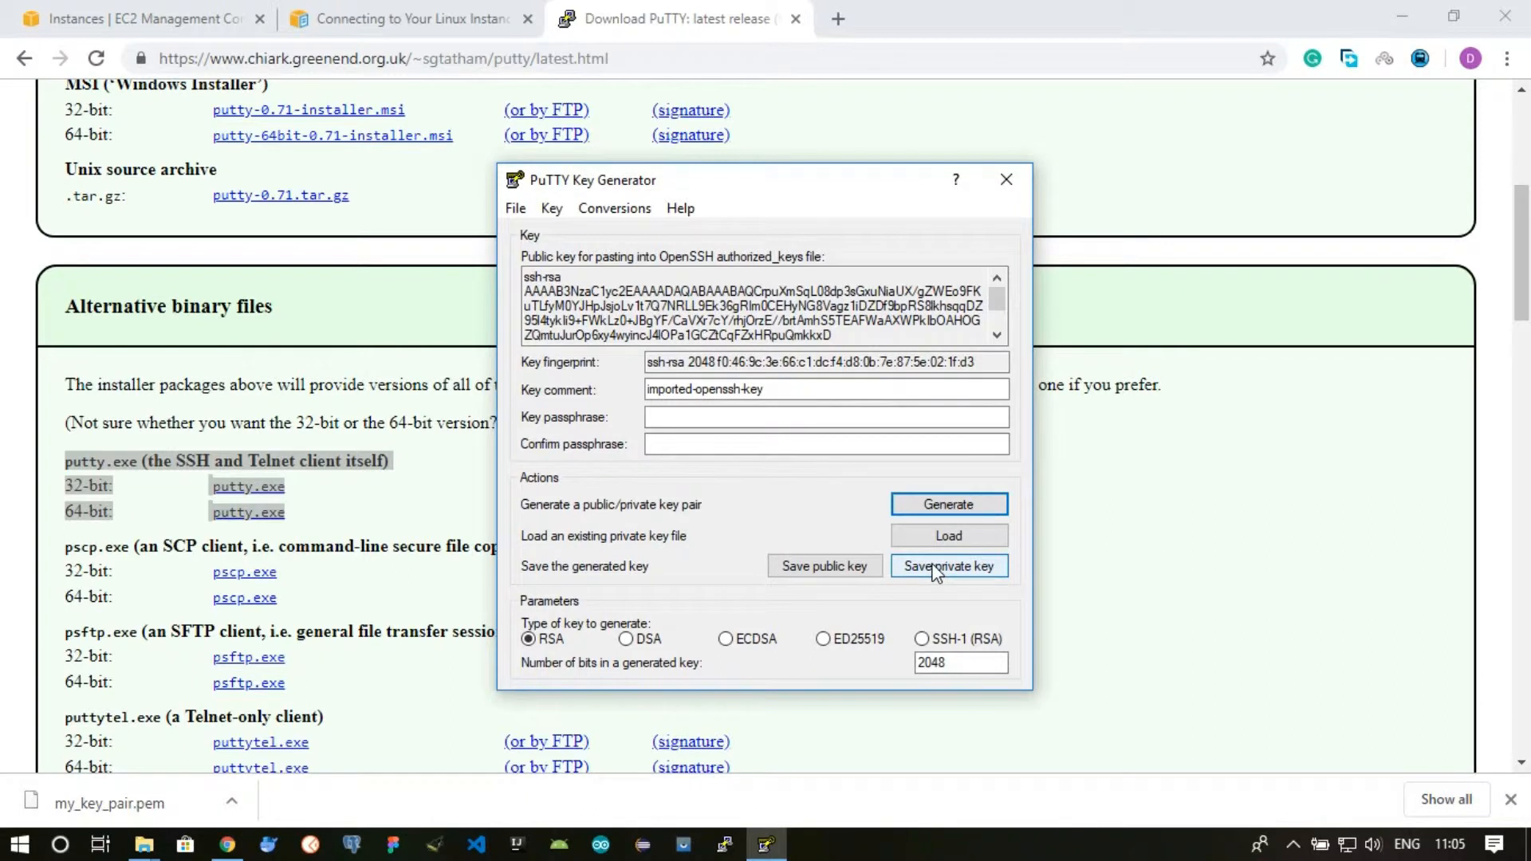
- Save the private key without a passphrase as my_private_key in PuTTY's .ppk format in the Keypair folder
{"action": "left_click", "coordinate": [935, 569]}
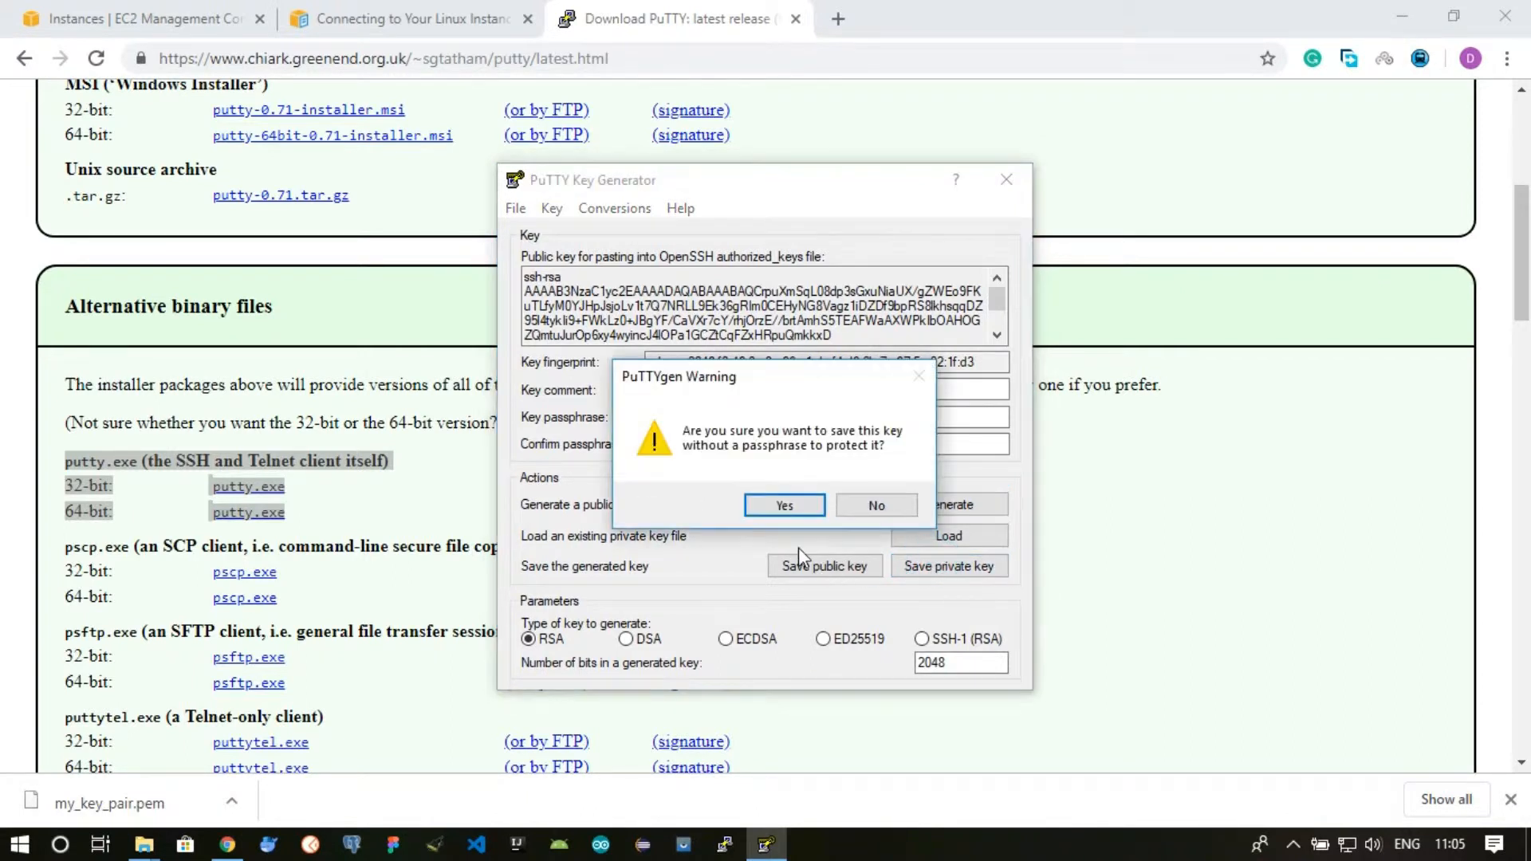
{"action": "left_click", "coordinate": [802, 508]}
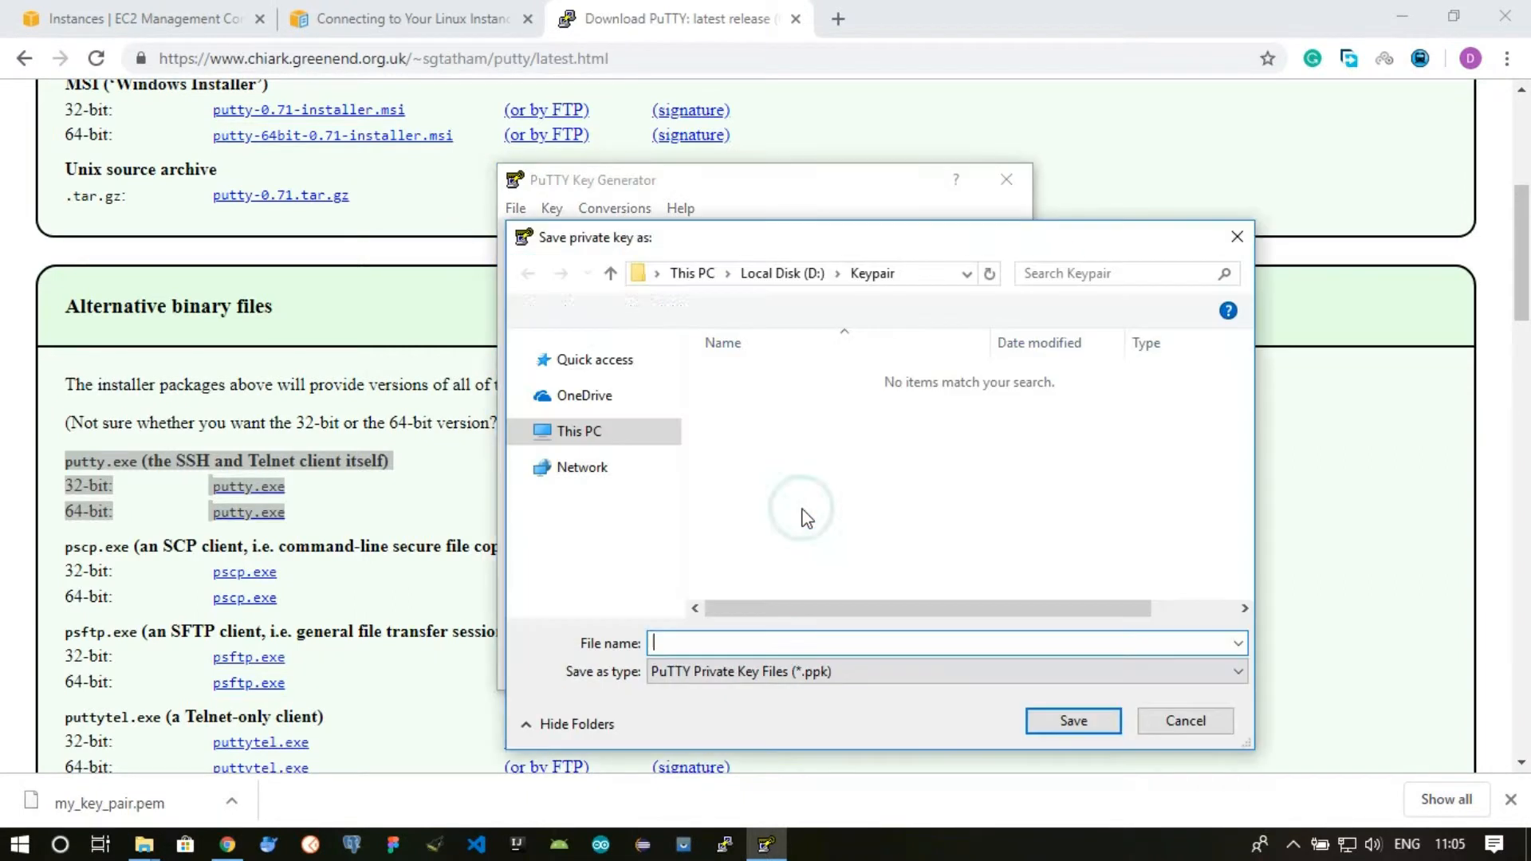
{"action": "left_click", "coordinate": [752, 640]}
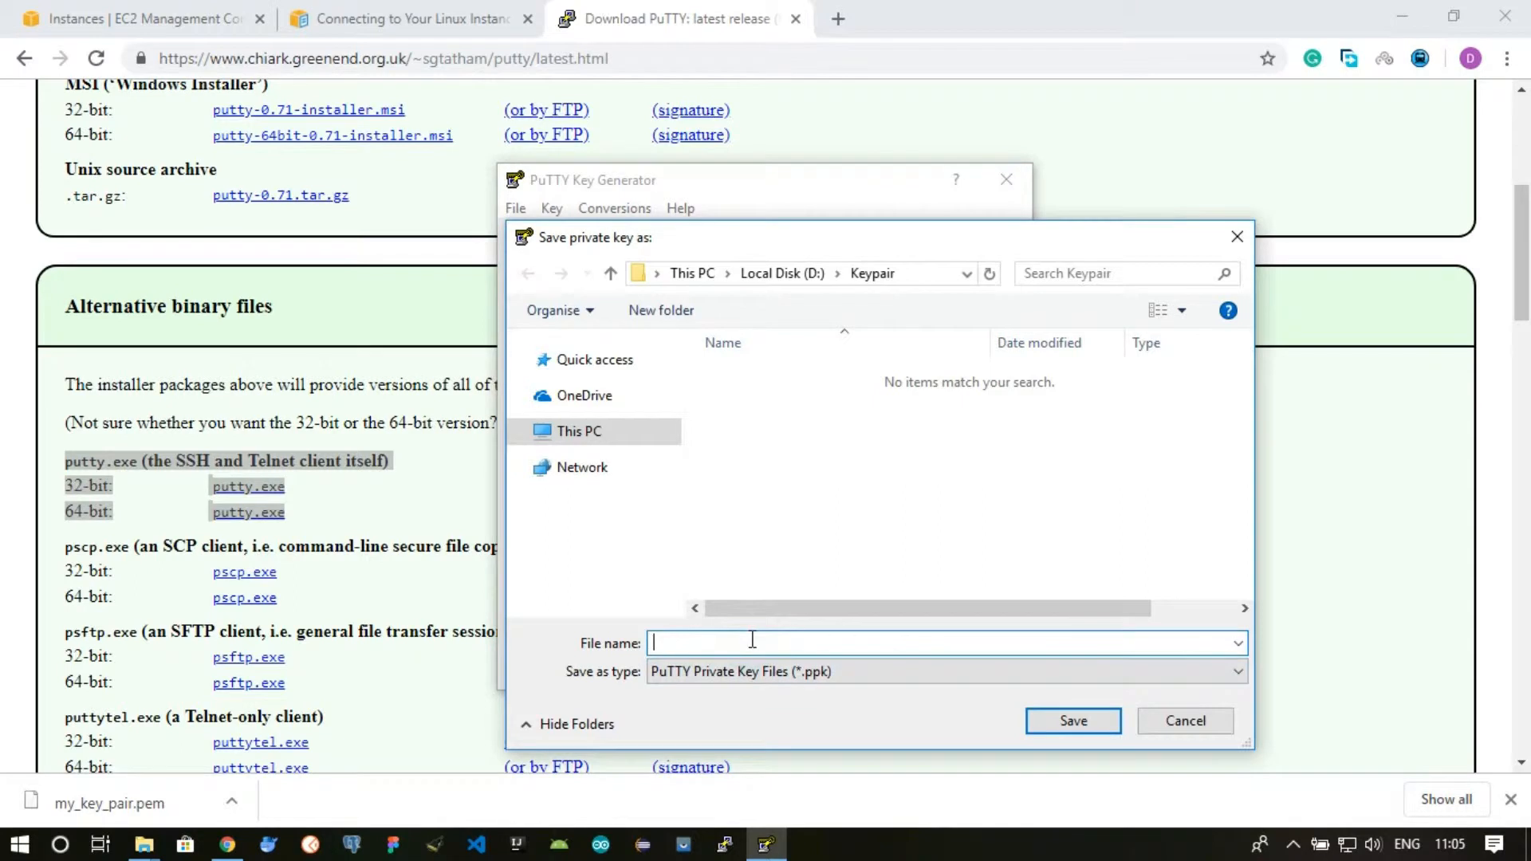
{"action": "type", "text": "my_private_key"}
{"action": "left_click", "coordinate": [1070, 722]}
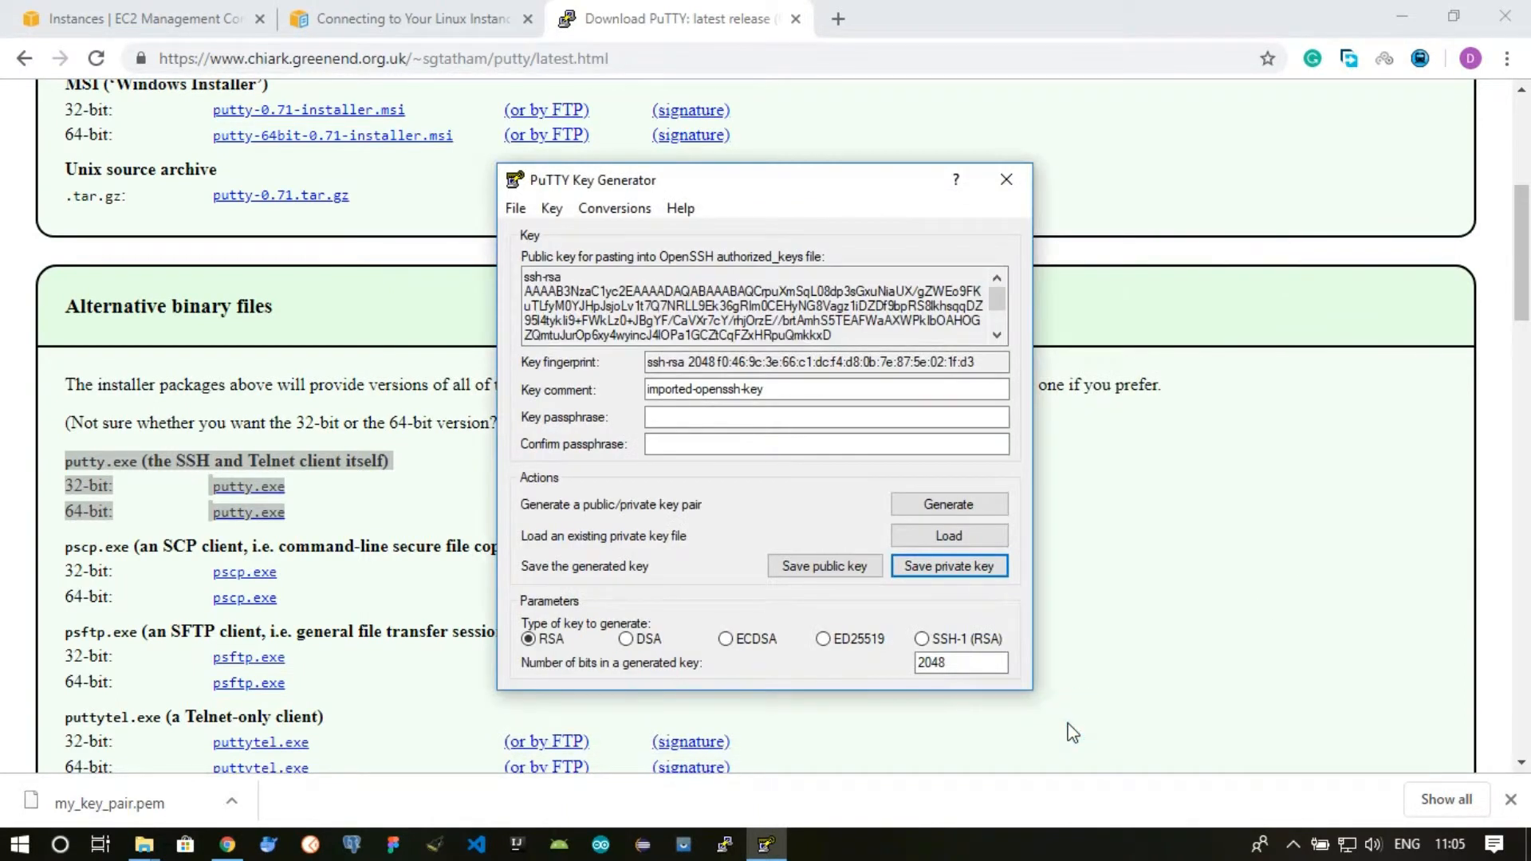
- Switch to File Explorer, check the .pem and .ppk key files in the Keypair folder, and minimize the window
{"action": "left_click", "coordinate": [143, 845]}
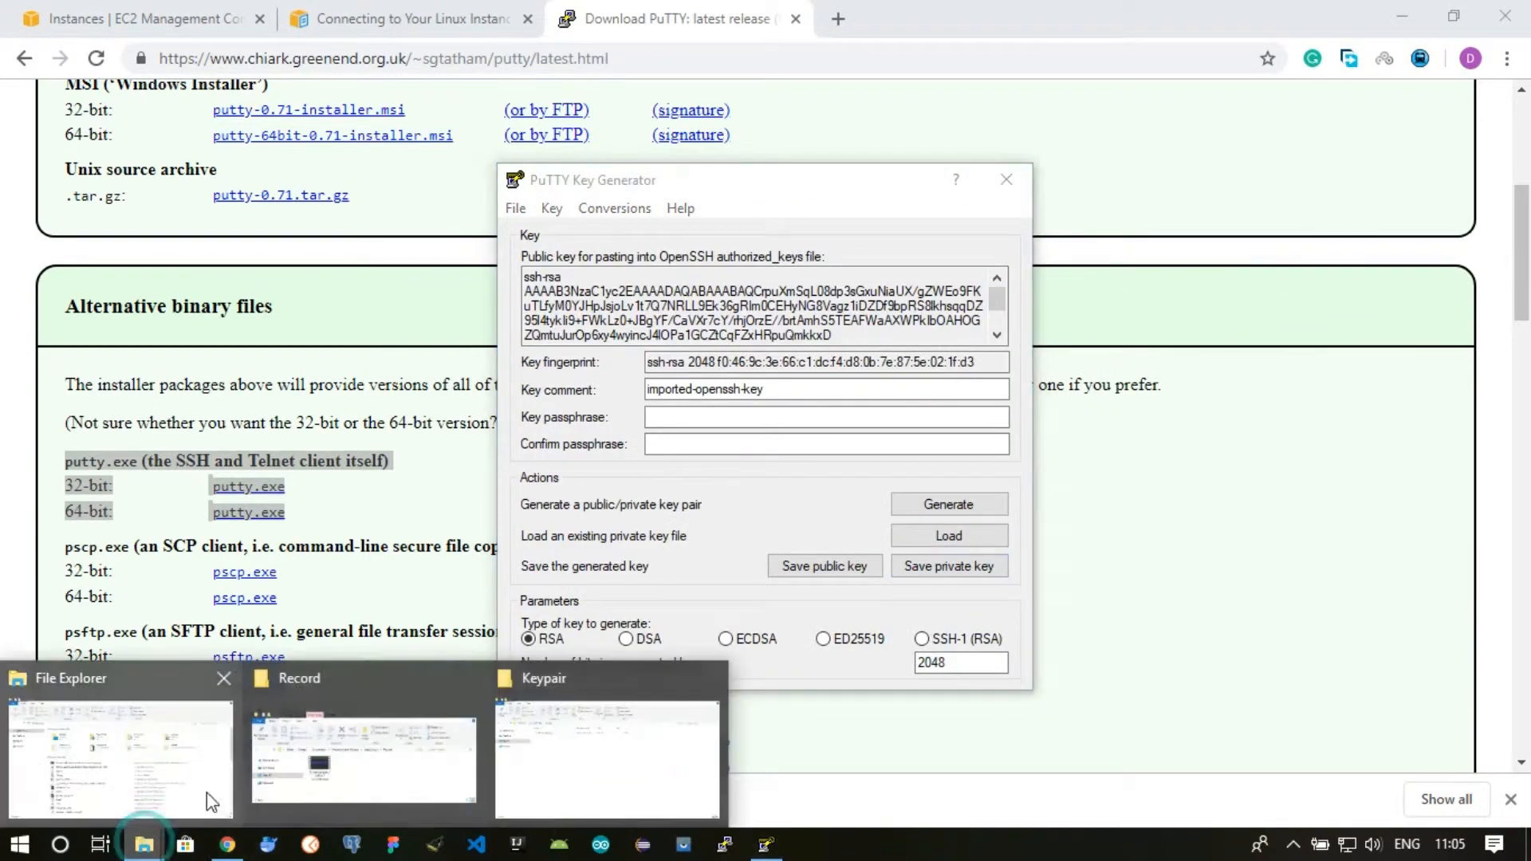
{"action": "left_click", "coordinate": [624, 666]}
{"action": "left_click", "coordinate": [365, 243]}
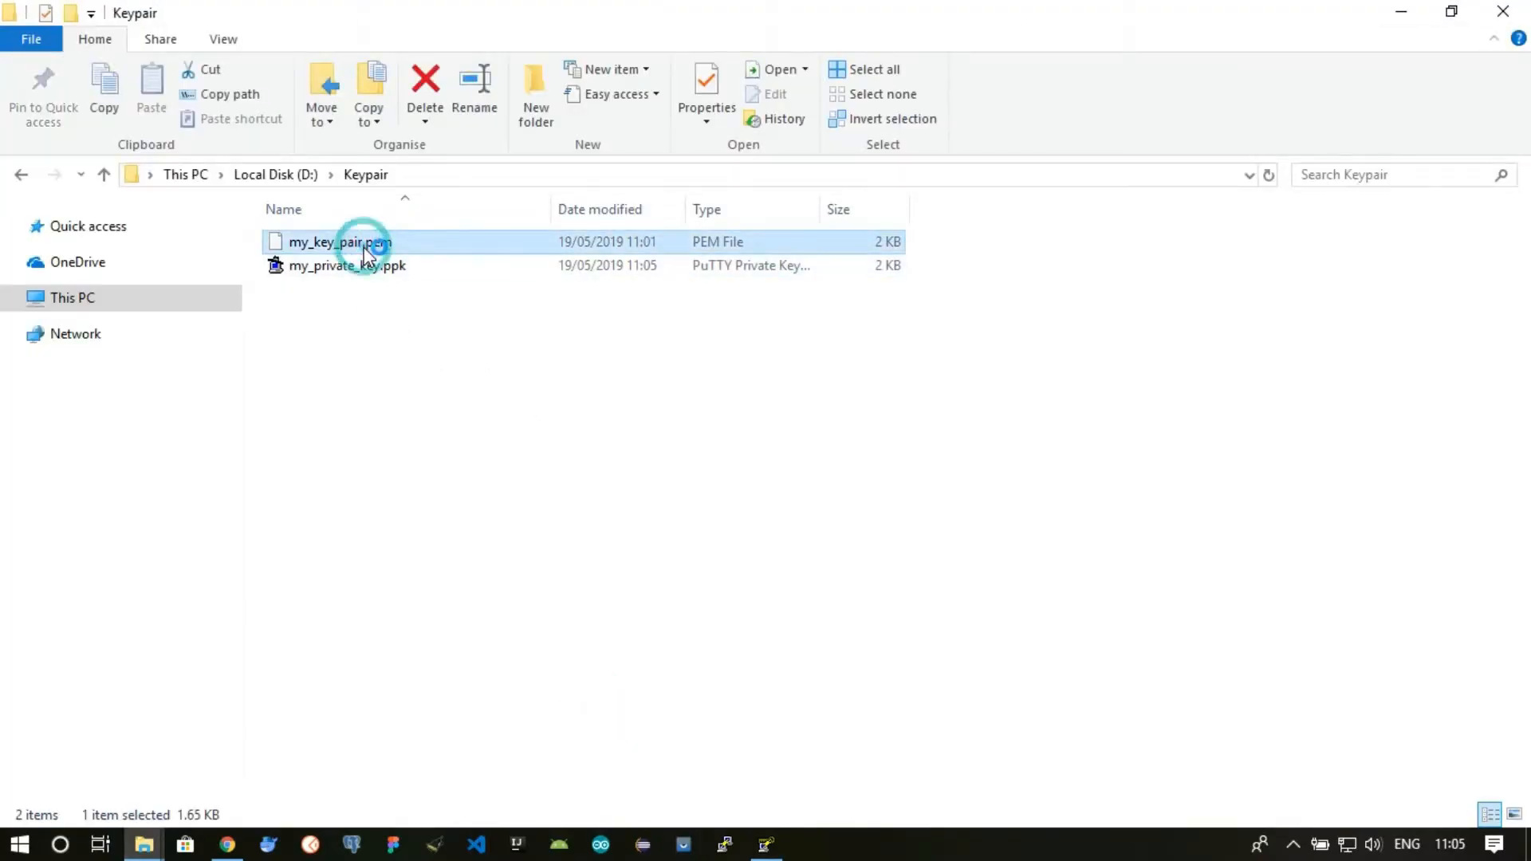
{"action": "key", "text": "Return"}
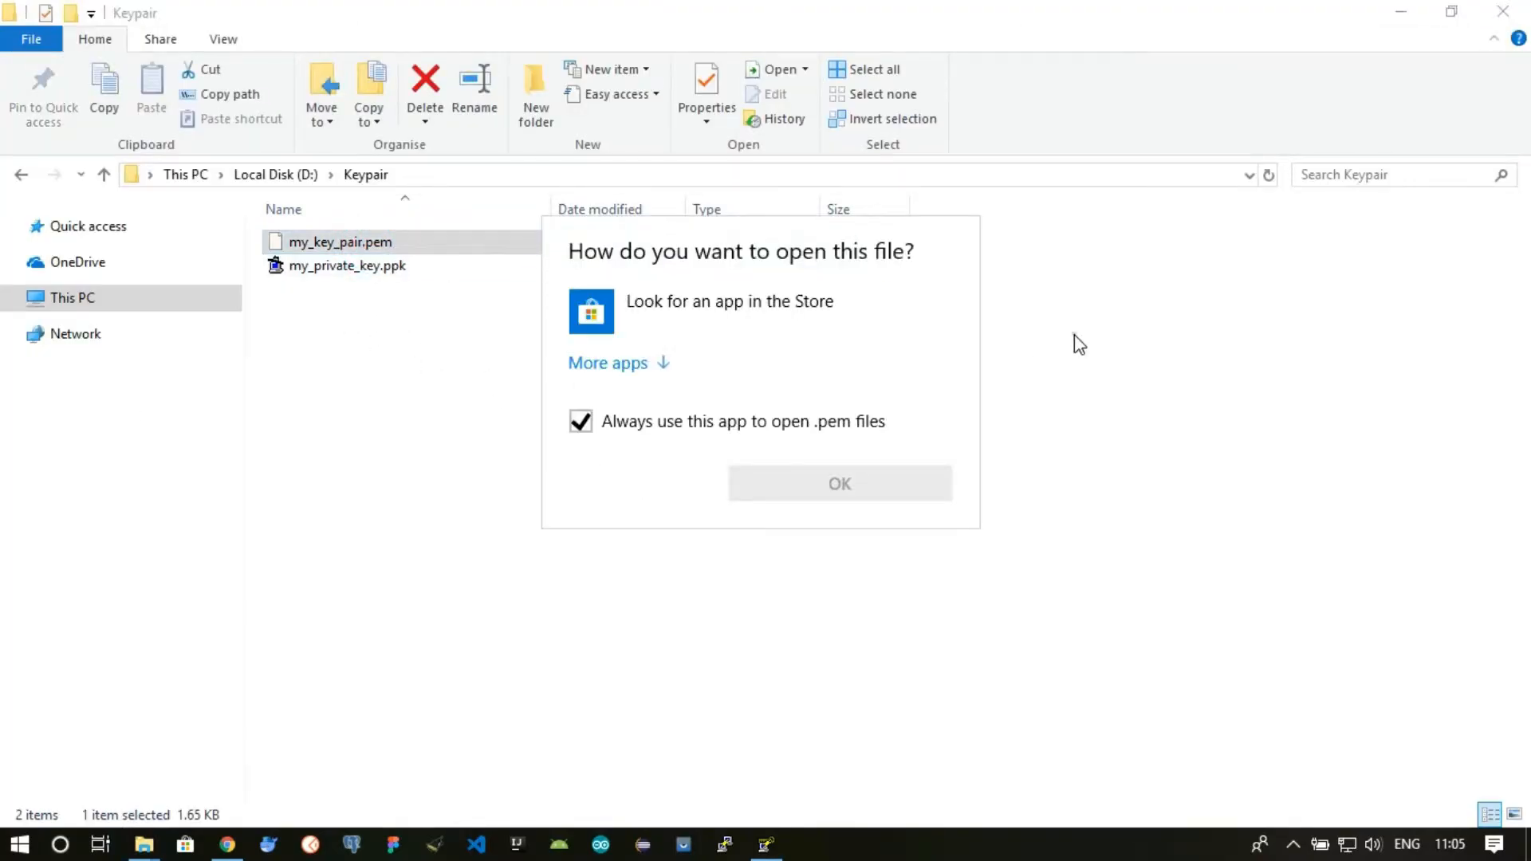
{"action": "key", "text": "Escape"}
{"action": "left_click", "coordinate": [327, 270]}
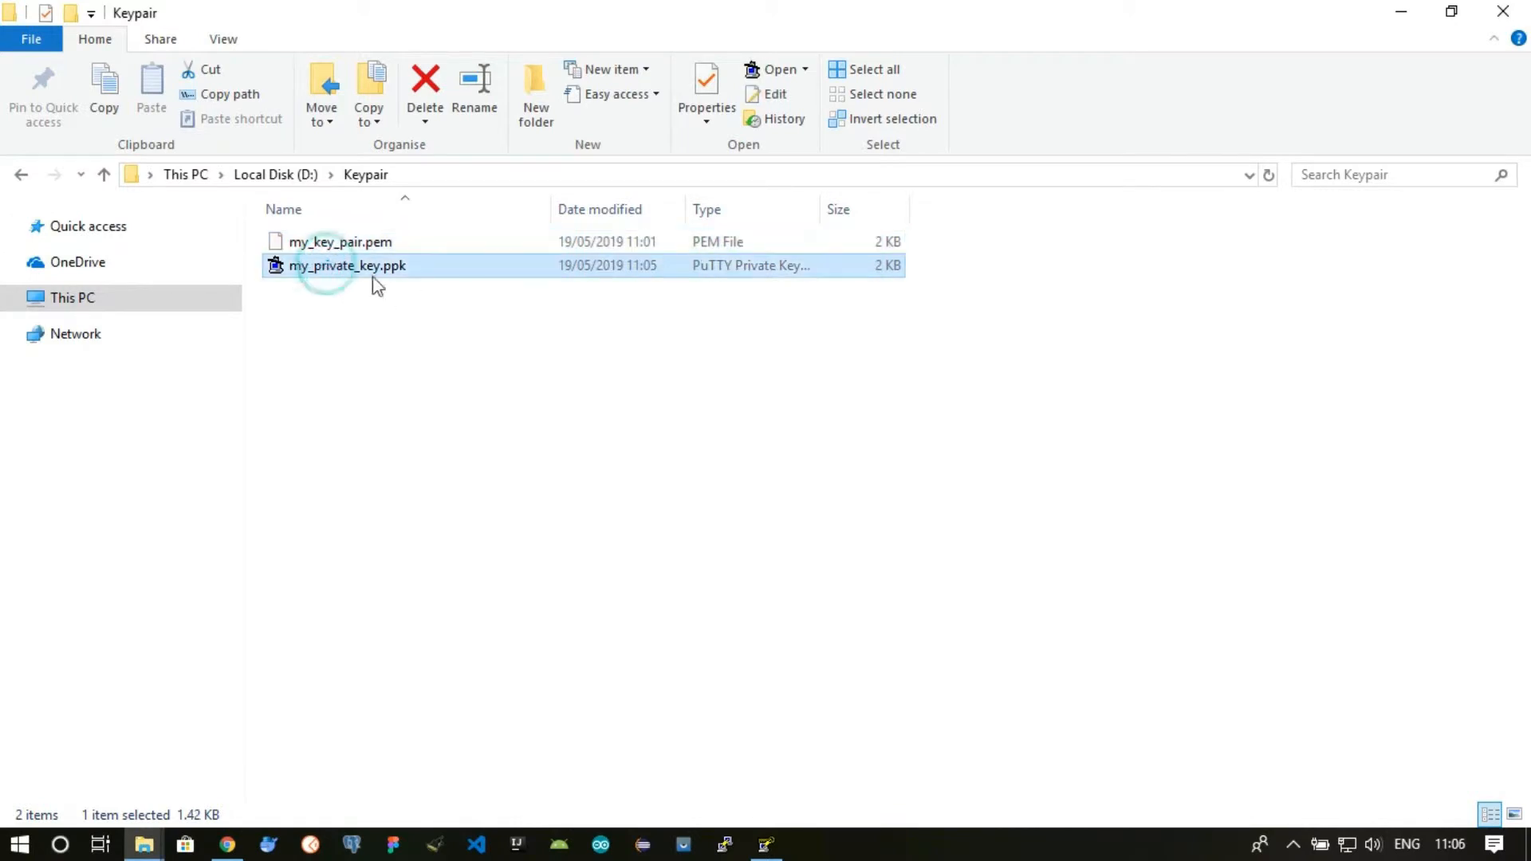
{"action": "left_click", "coordinate": [1401, 11]}
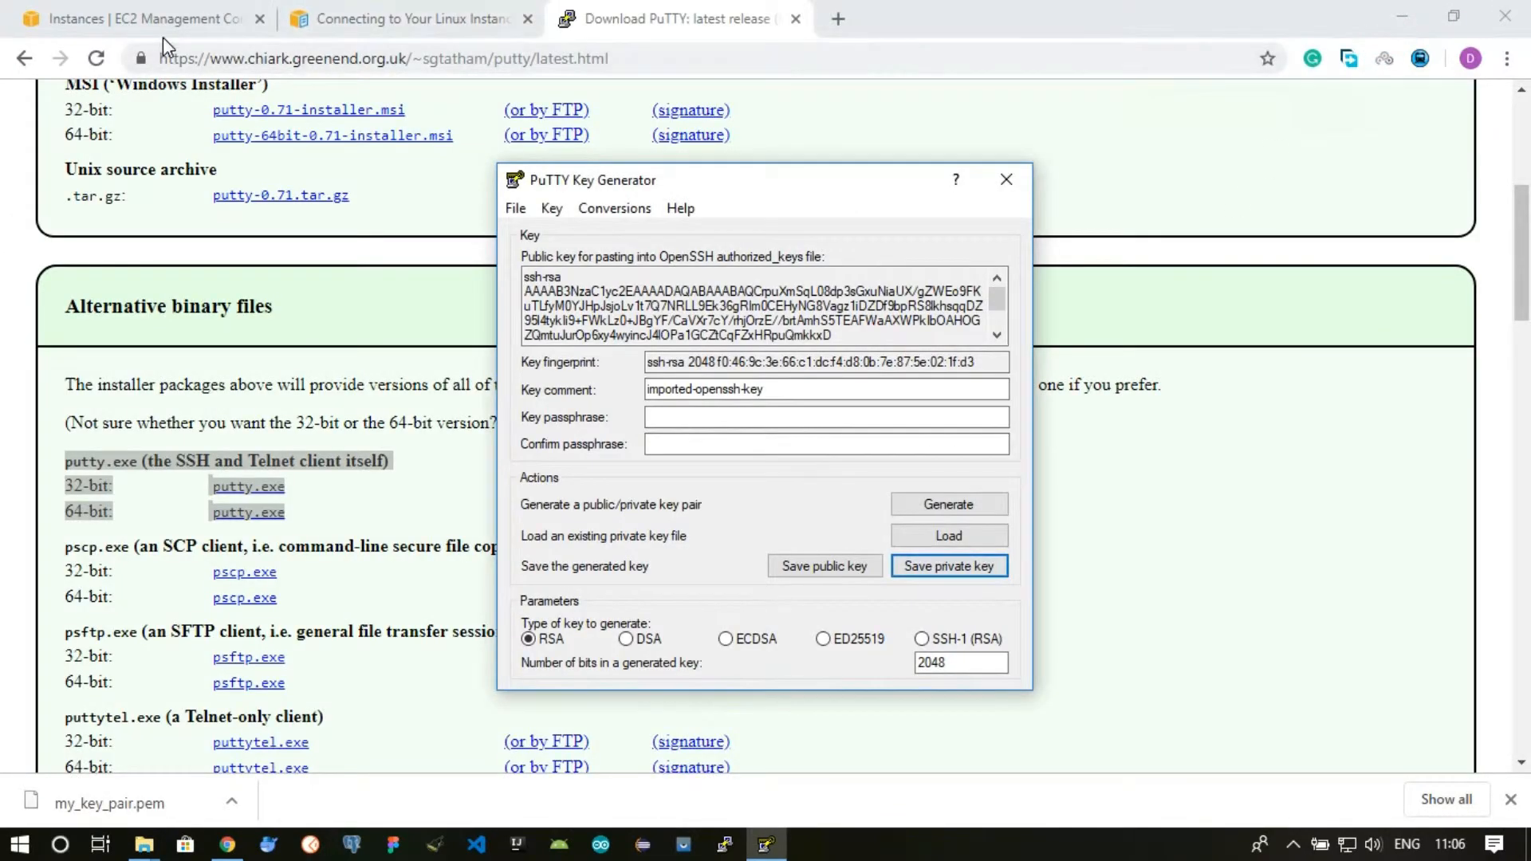
- Close PuTTYgen, return to the EC2 Instances page and dismiss the instance connection instructions
{"action": "left_click", "coordinate": [1006, 178]}
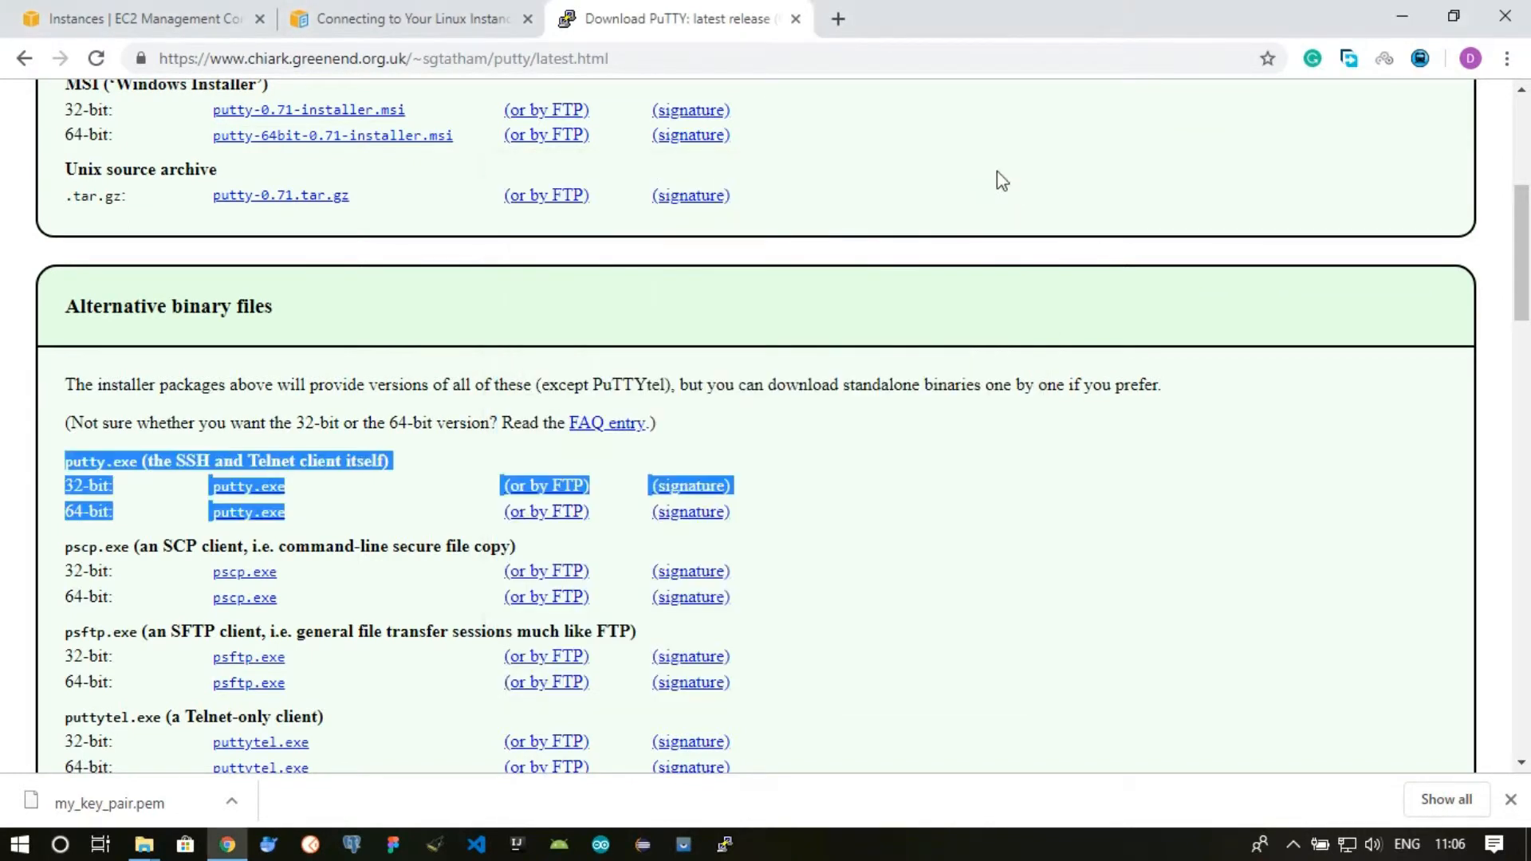
{"action": "left_click", "coordinate": [159, 34]}
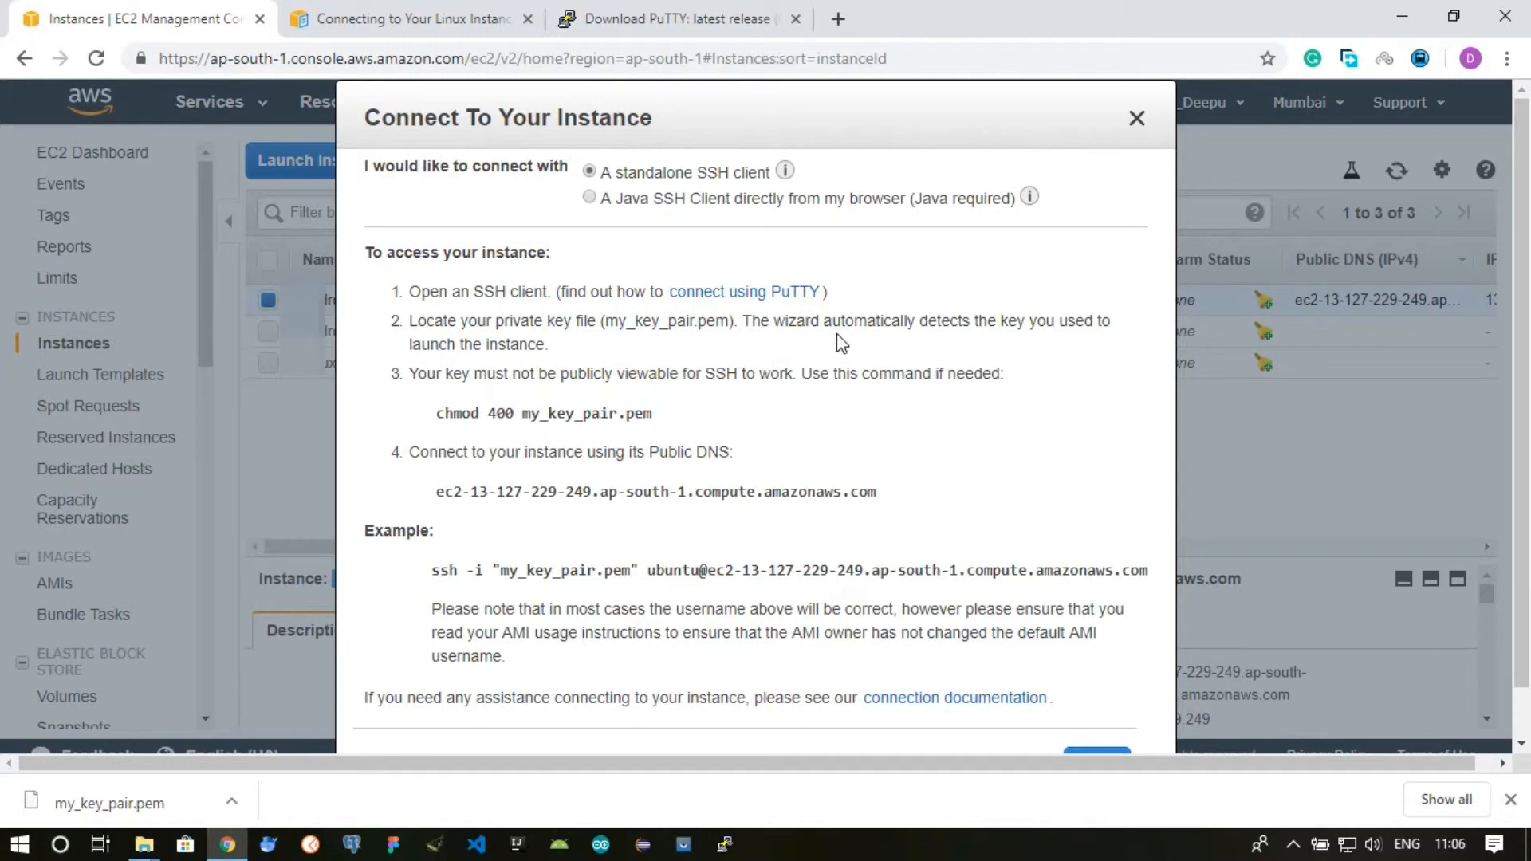
{"action": "scroll", "coordinate": [836, 333], "scroll_direction": "down", "scroll_amount": 1}
{"action": "scroll", "coordinate": [1239, 223], "scroll_direction": "up", "scroll_amount": 1}
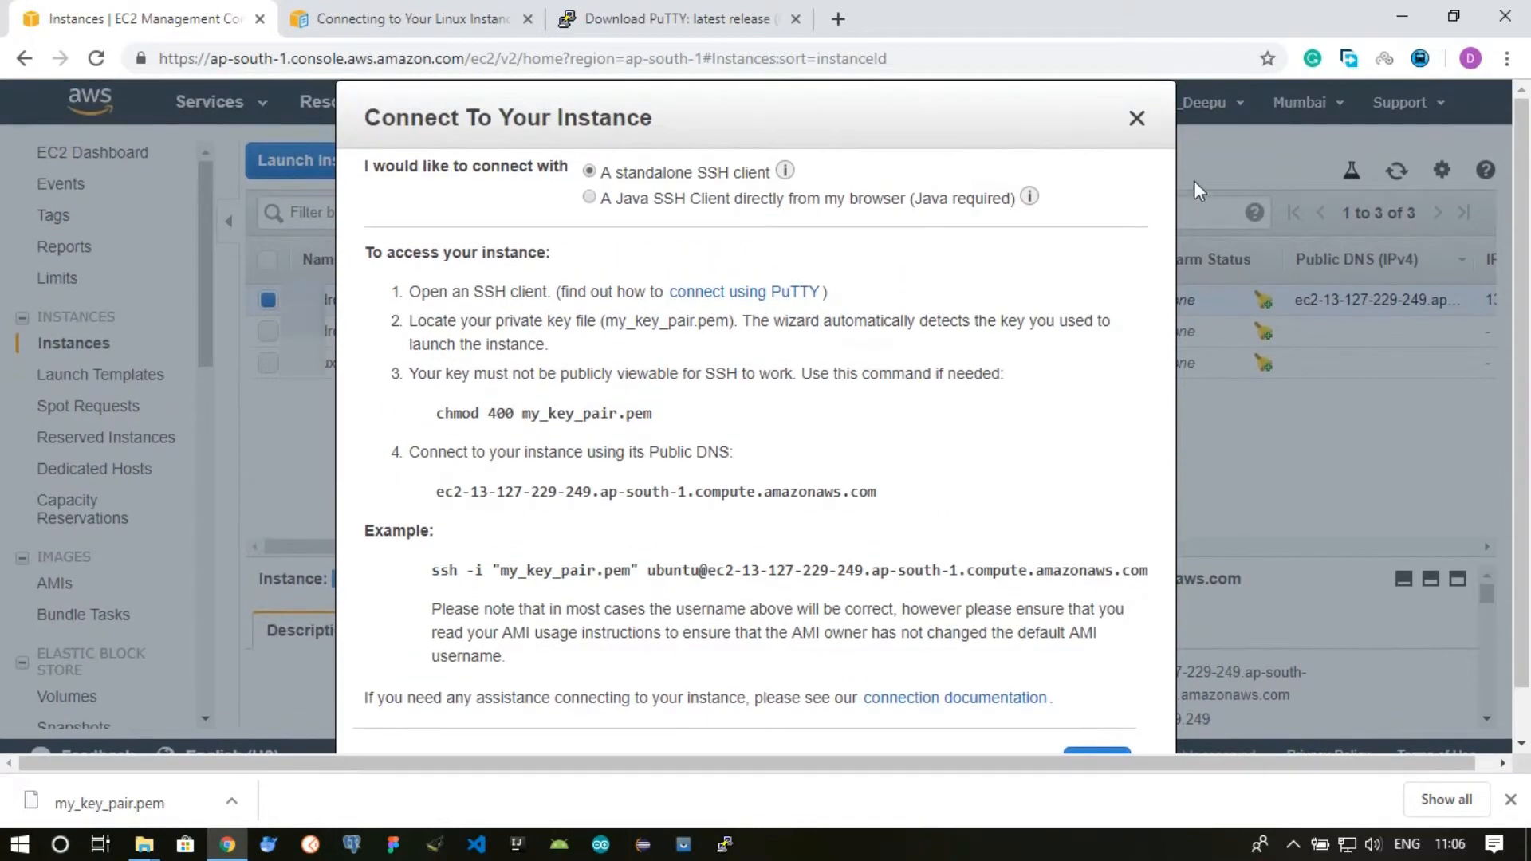
{"action": "left_click", "coordinate": [1138, 119]}
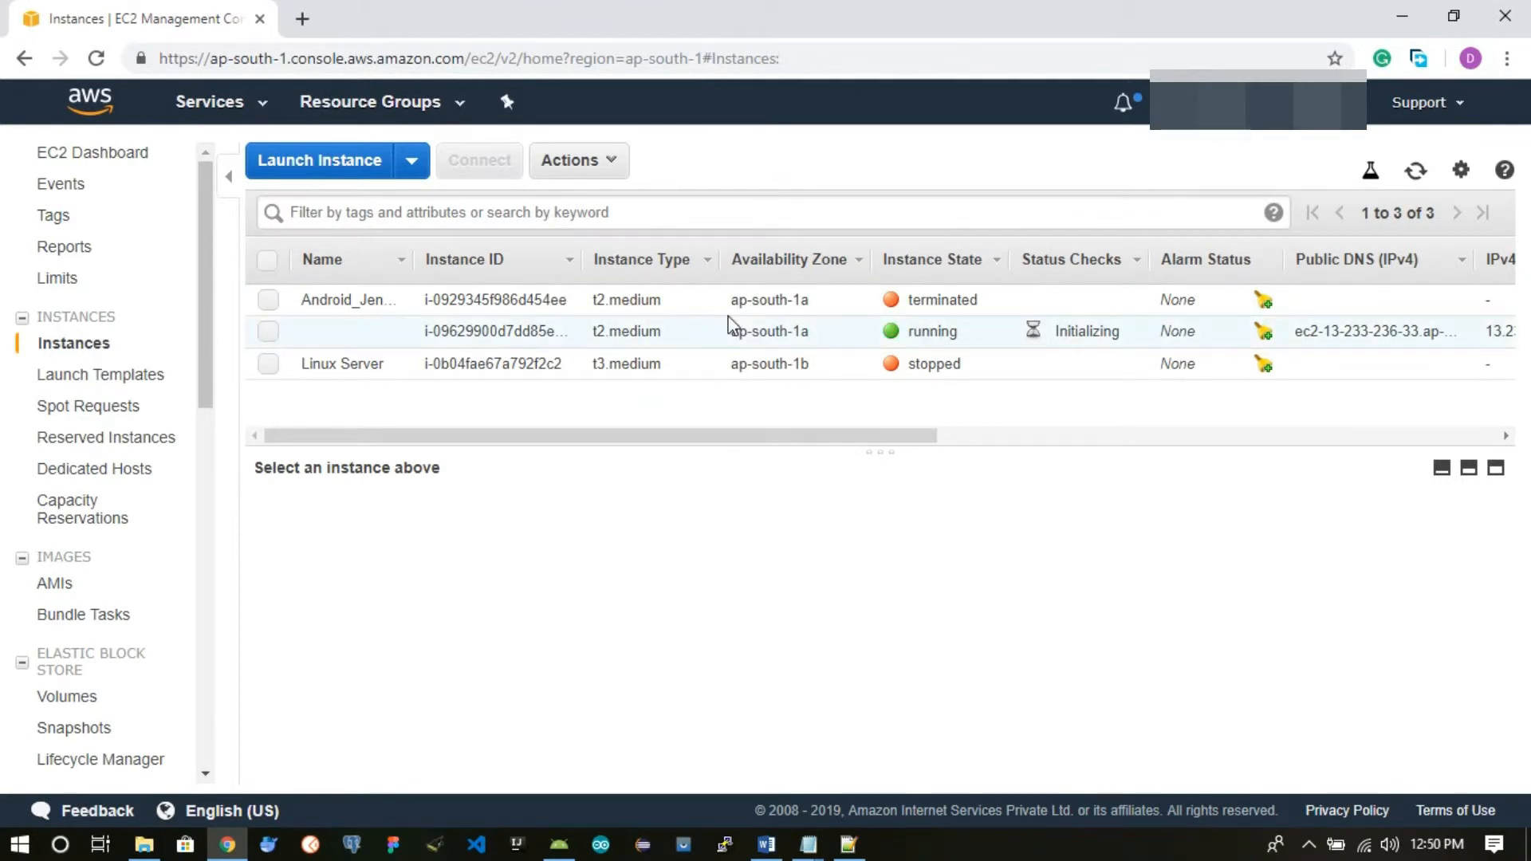
- Name the unnamed running t2.medium instance Android_Jenkins_Jfrog and save the name
{"action": "left_click", "coordinate": [318, 330]}
{"action": "left_click", "coordinate": [394, 332]}
{"action": "left_click", "coordinate": [367, 331]}
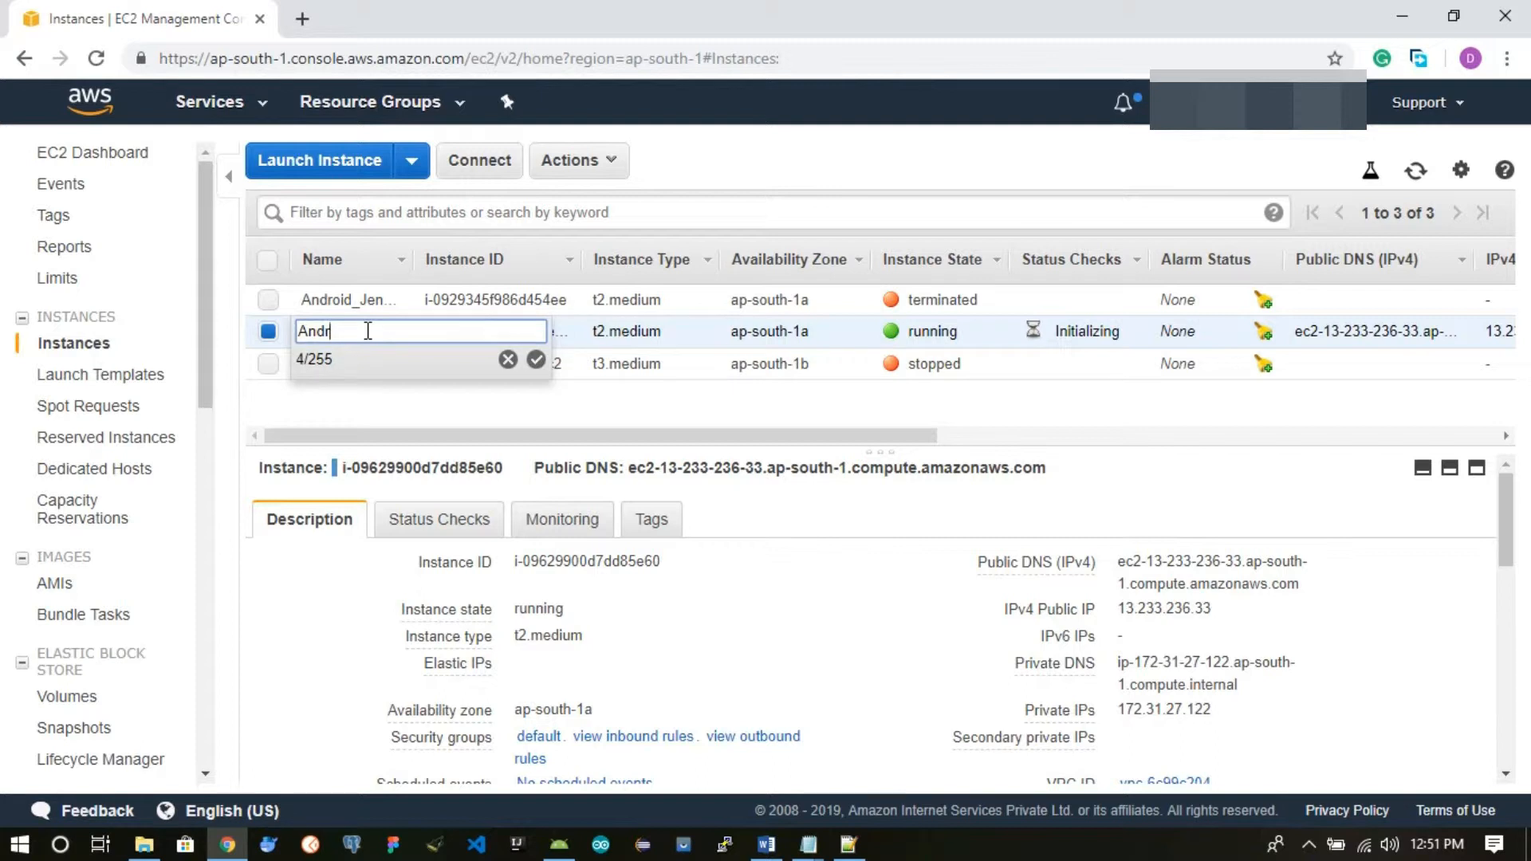
{"action": "type", "text": "_Jenkins_Jfrog"}
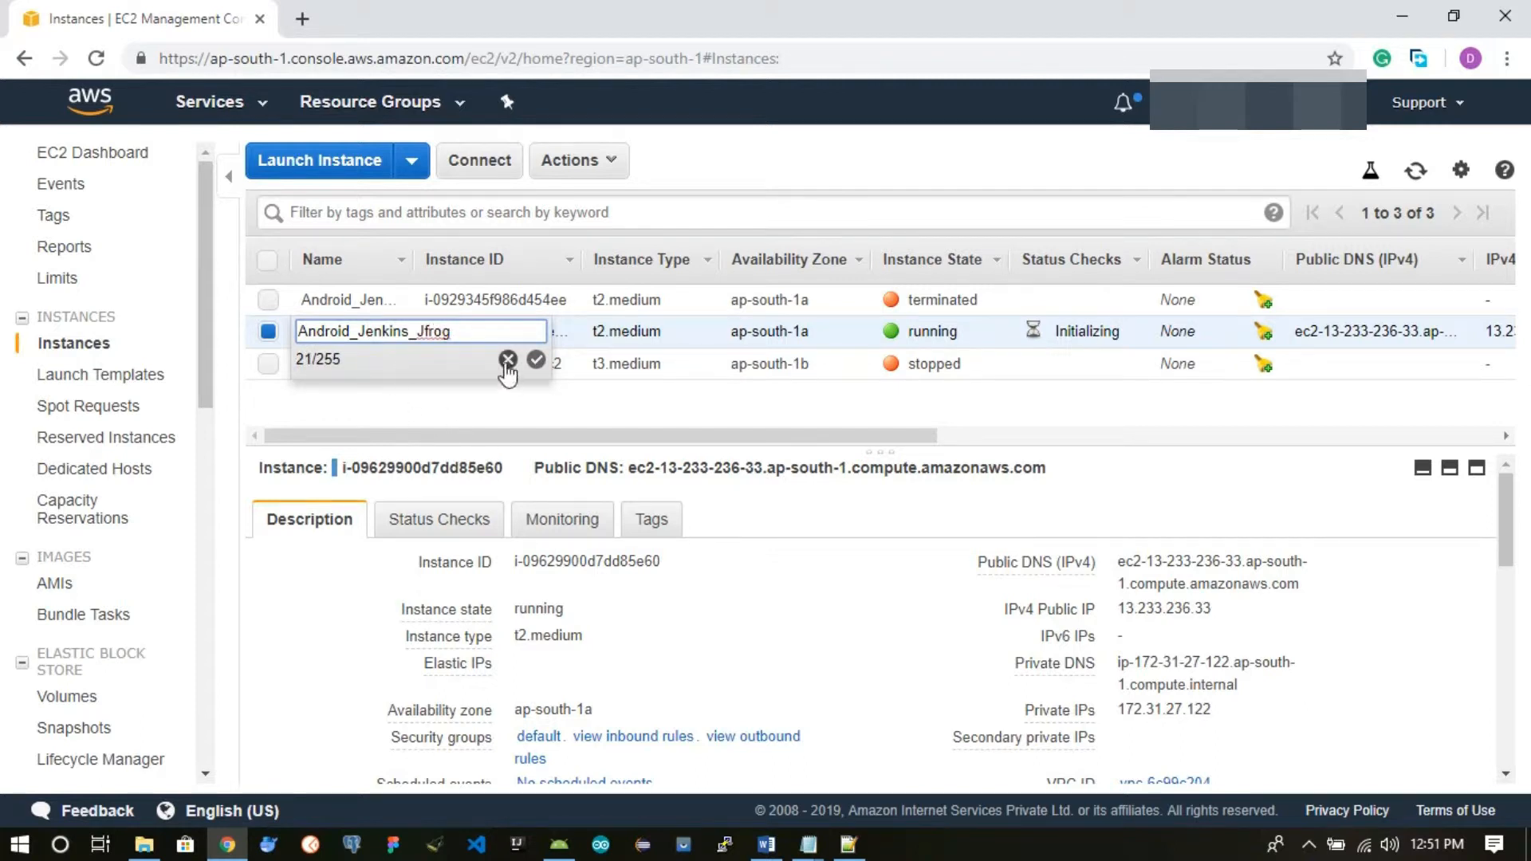
{"action": "left_click", "coordinate": [536, 359]}
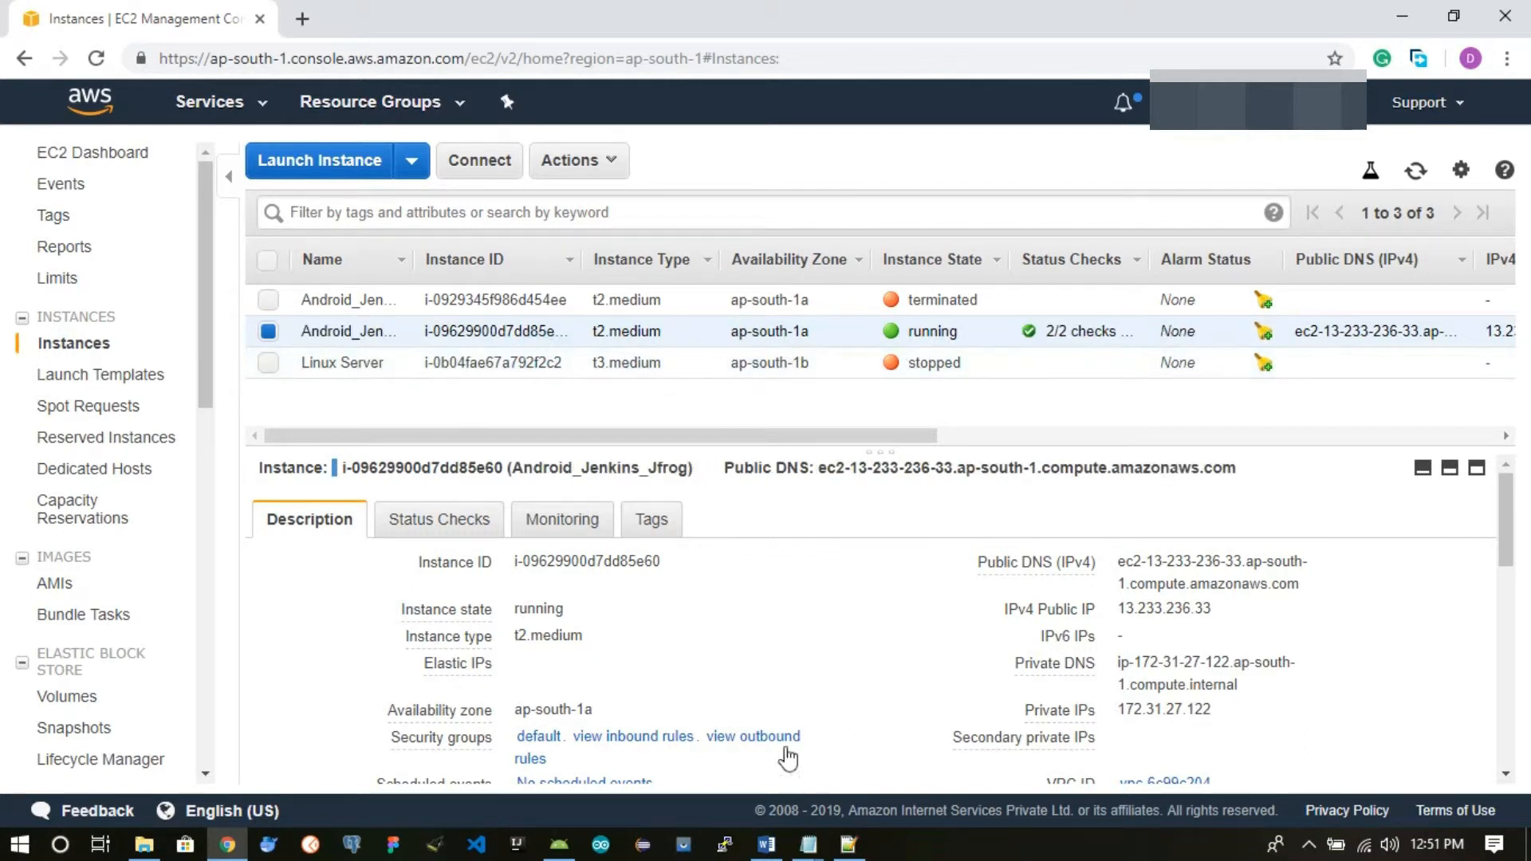
- Launch PuTTY and enter the Android_Jenkins_Jfrog instance's IPv4 public IP, 13.233.236.33, copied from its EC2 description, as the host name
{"action": "left_click", "coordinate": [726, 847]}
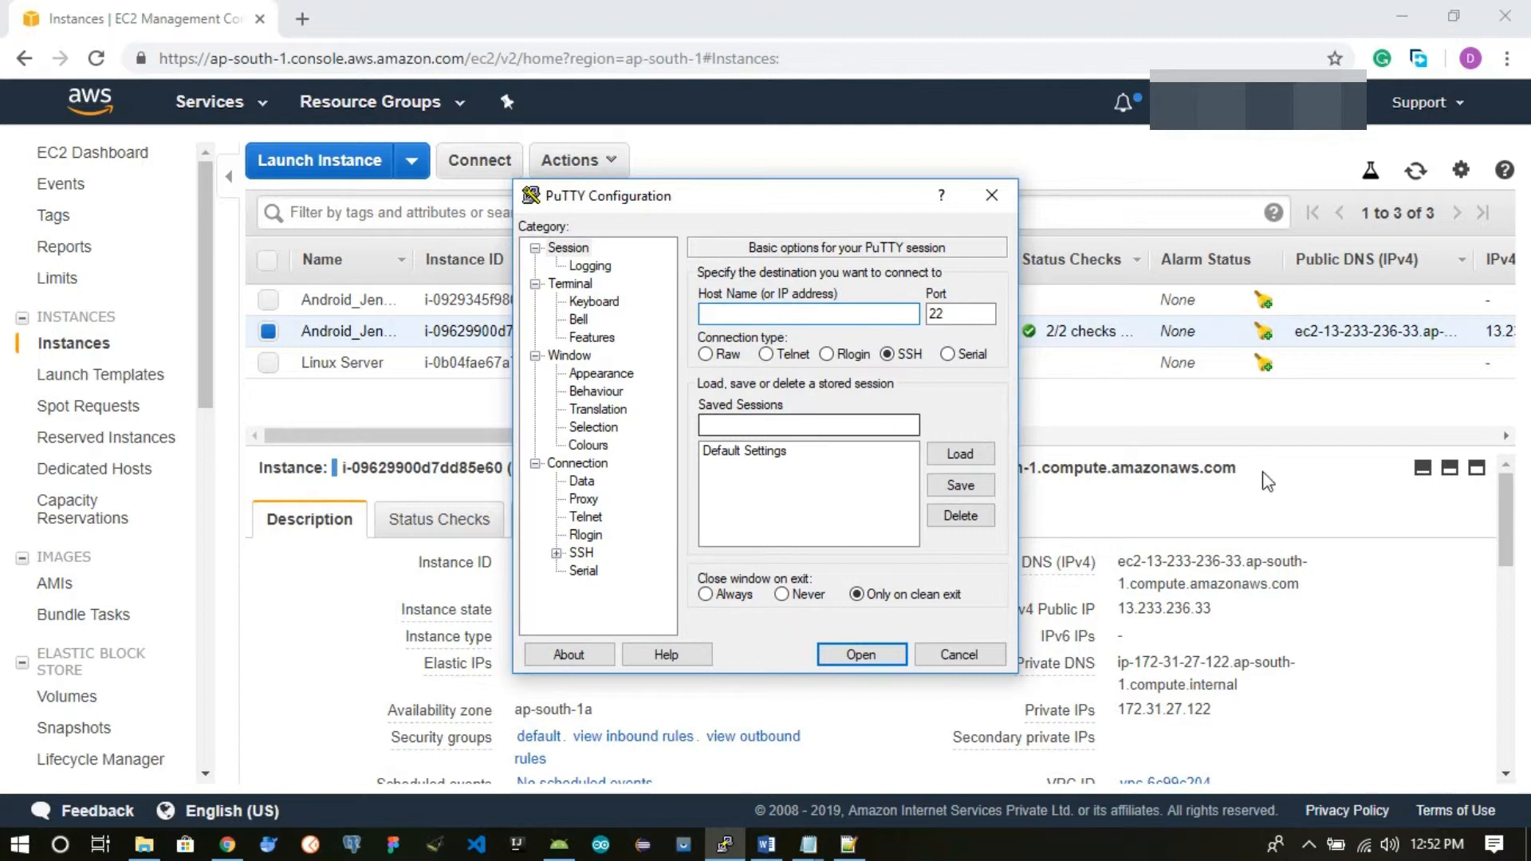
{"action": "left_click", "coordinate": [1271, 581]}
{"action": "left_click_drag", "start_coordinate": [1119, 561], "coordinate": [1295, 590]}
{"action": "left_click_drag", "start_coordinate": [1118, 610], "coordinate": [1208, 610]}
{"action": "key", "text": "ctrl+c"}
{"action": "left_click_drag", "start_coordinate": [1119, 561], "coordinate": [1306, 590]}
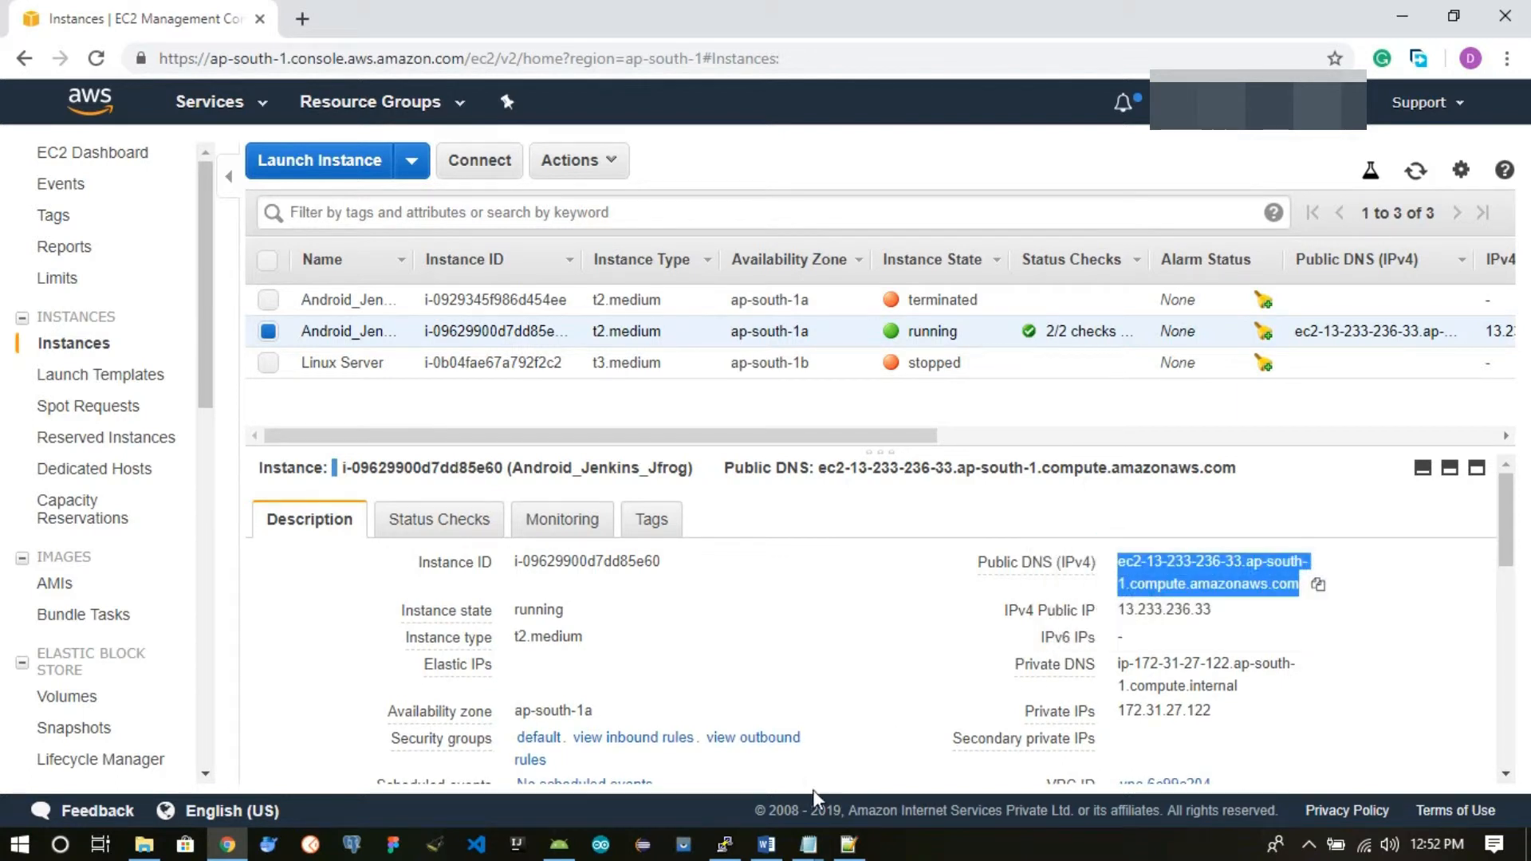
{"action": "left_click", "coordinate": [724, 843]}
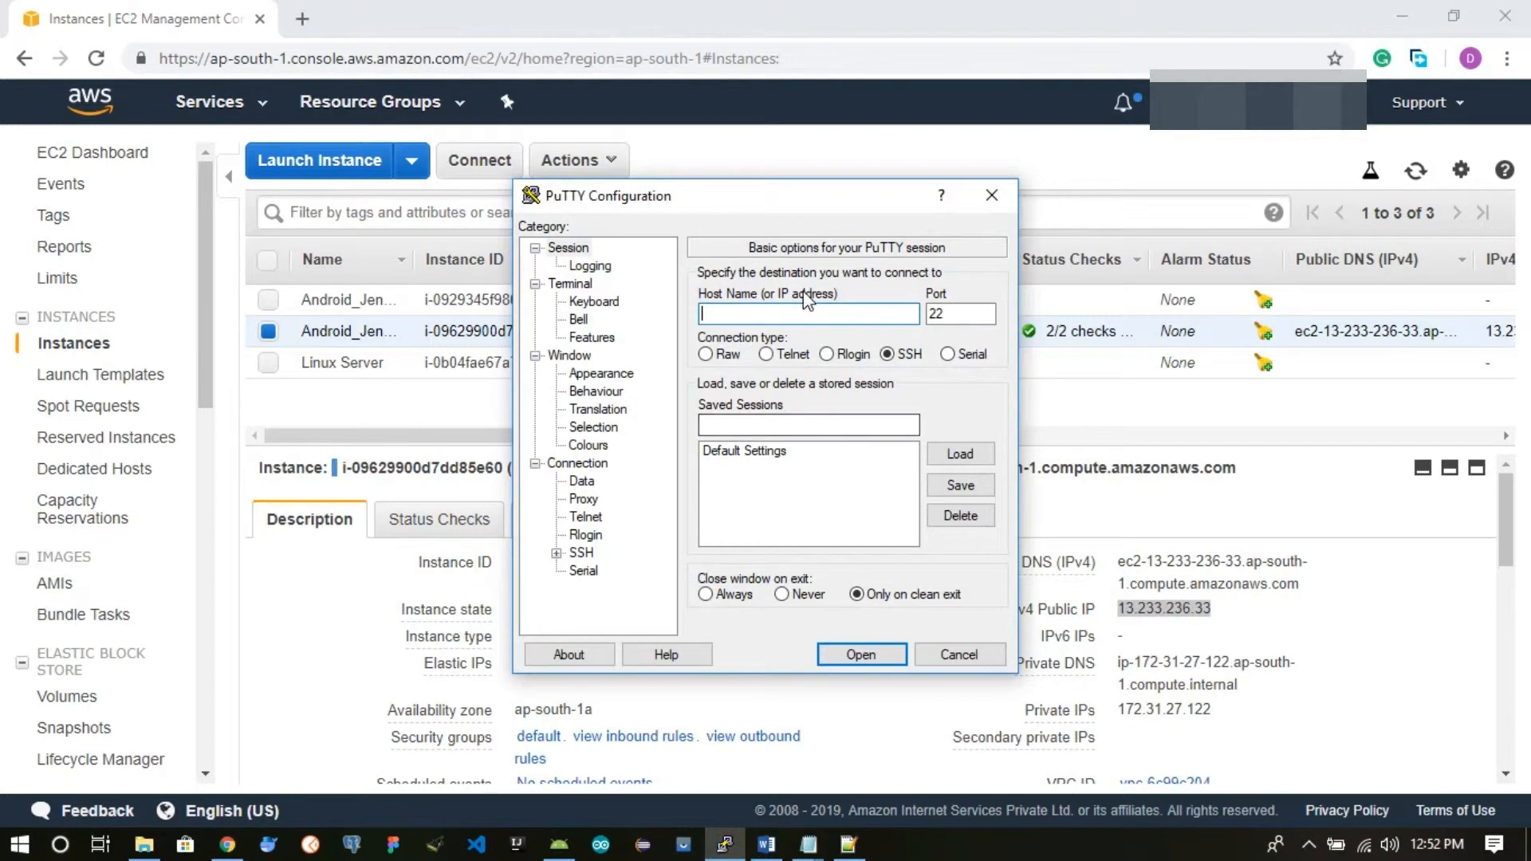
{"action": "key", "text": "ctrl+v"}
- Choose the private key file from E:\1-Study materials\tutorials\AWS for SSH authentication and open the PuTTY connection
{"action": "left_click", "coordinate": [556, 553]}
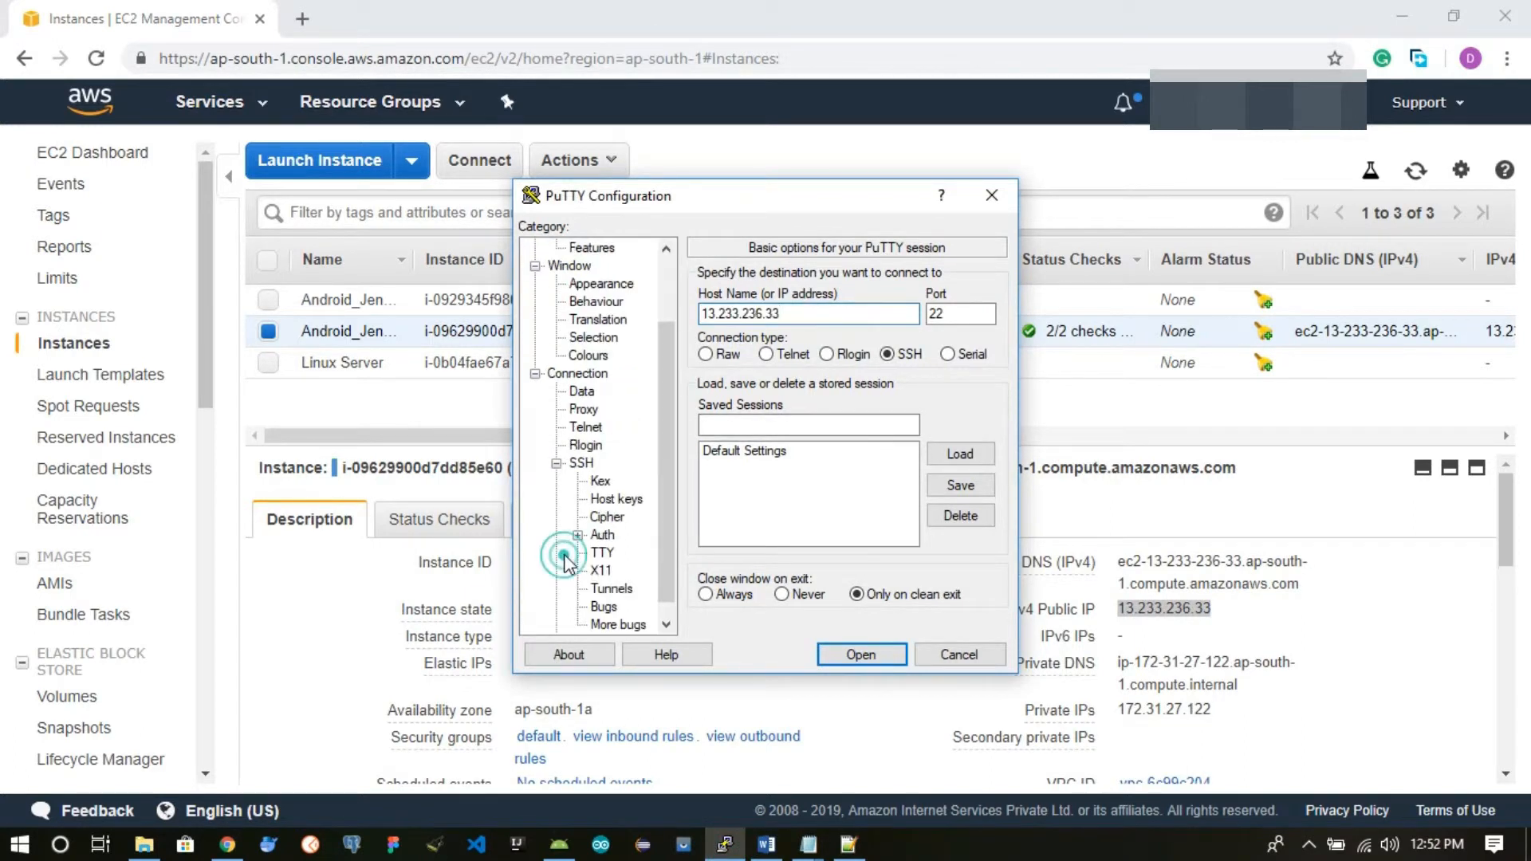
{"action": "left_click", "coordinate": [602, 534]}
{"action": "left_click", "coordinate": [958, 503]}
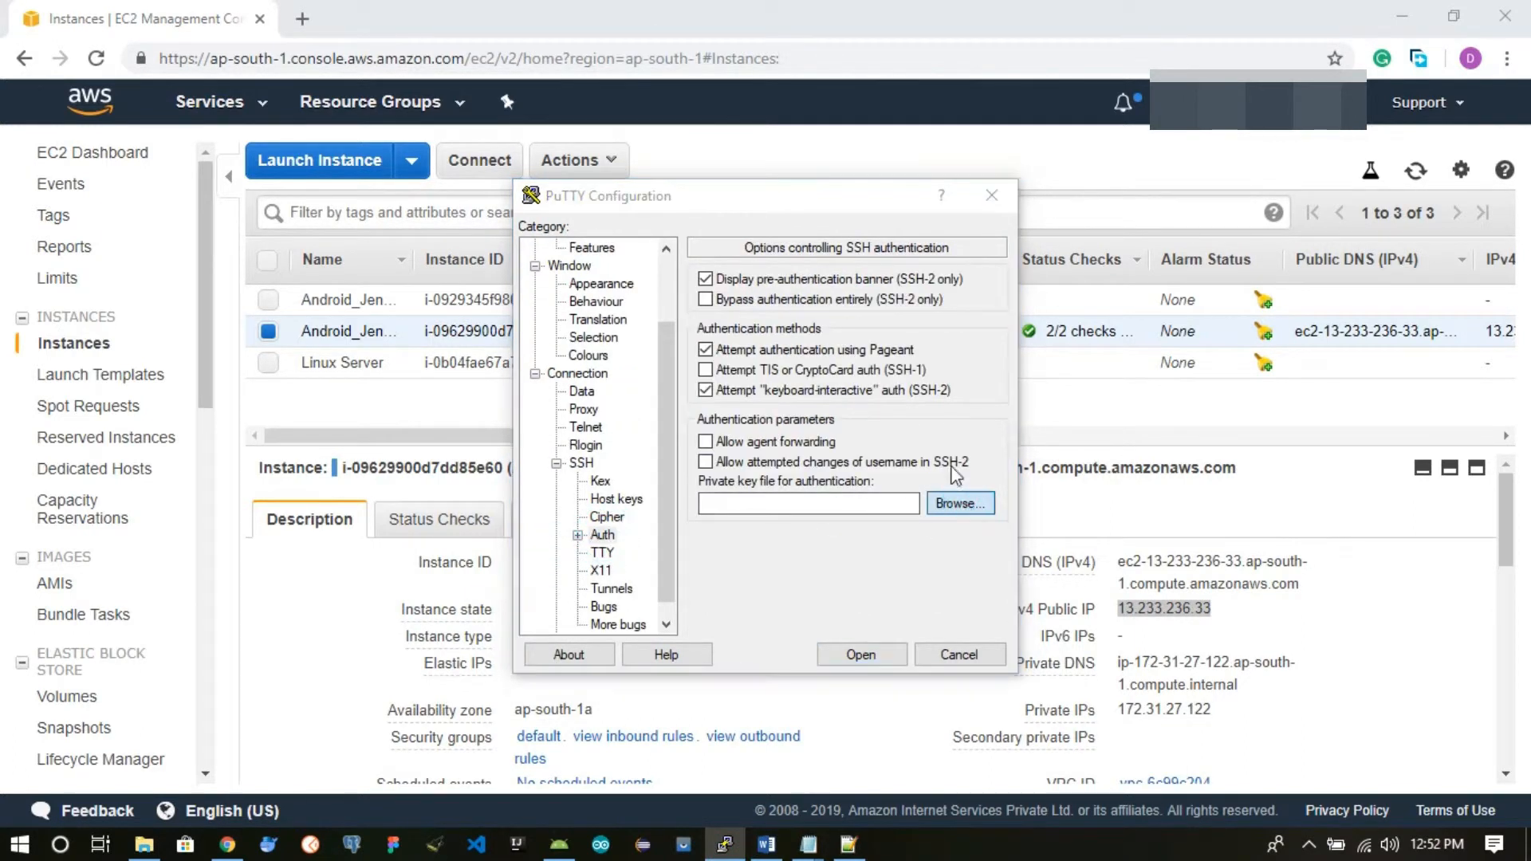
{"action": "double_click", "coordinate": [802, 370]}
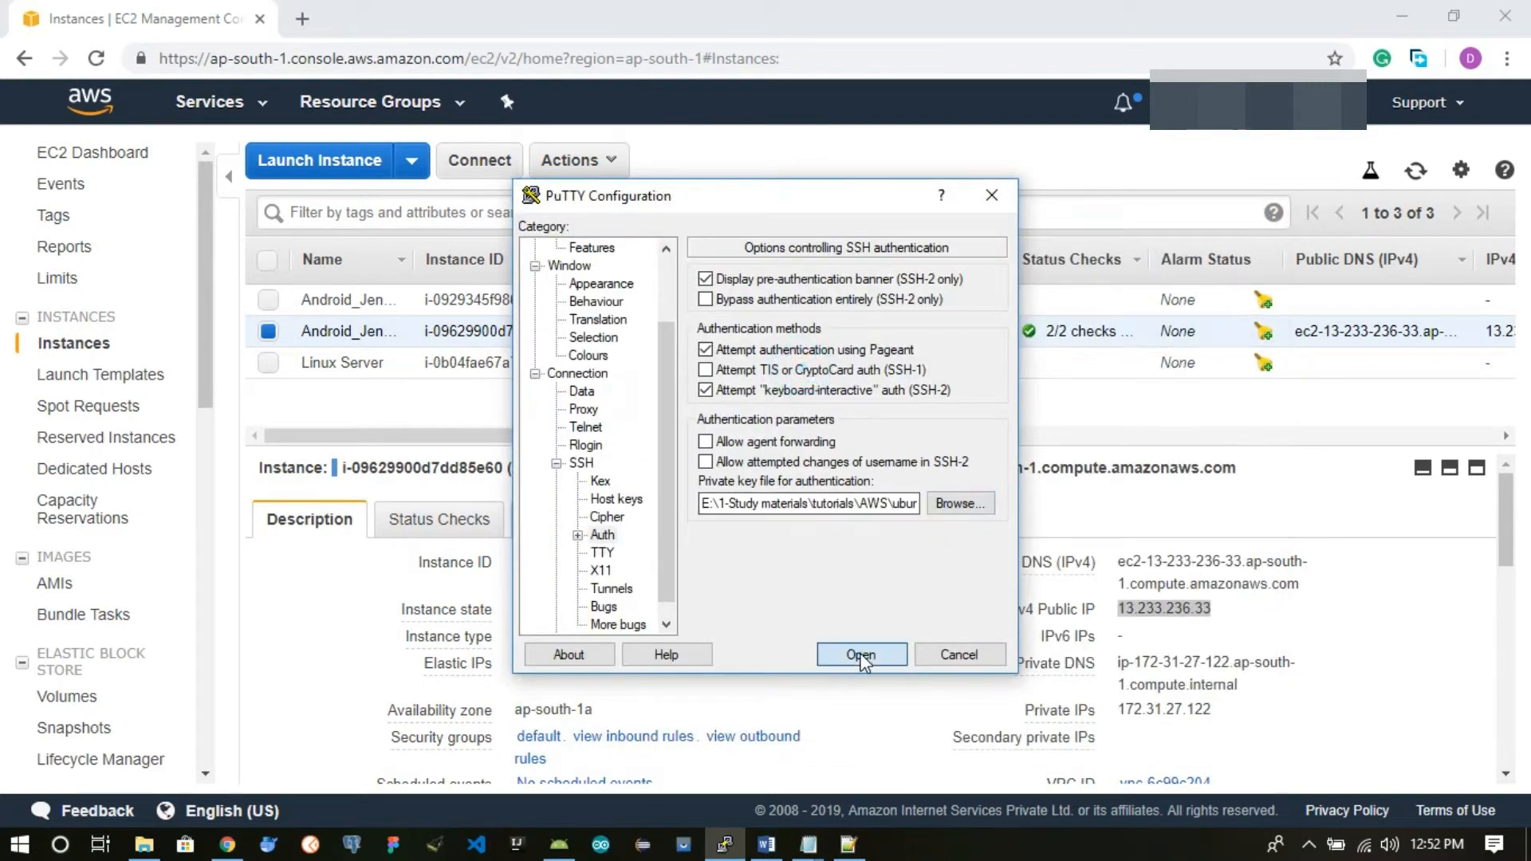
{"action": "left_click", "coordinate": [861, 651]}
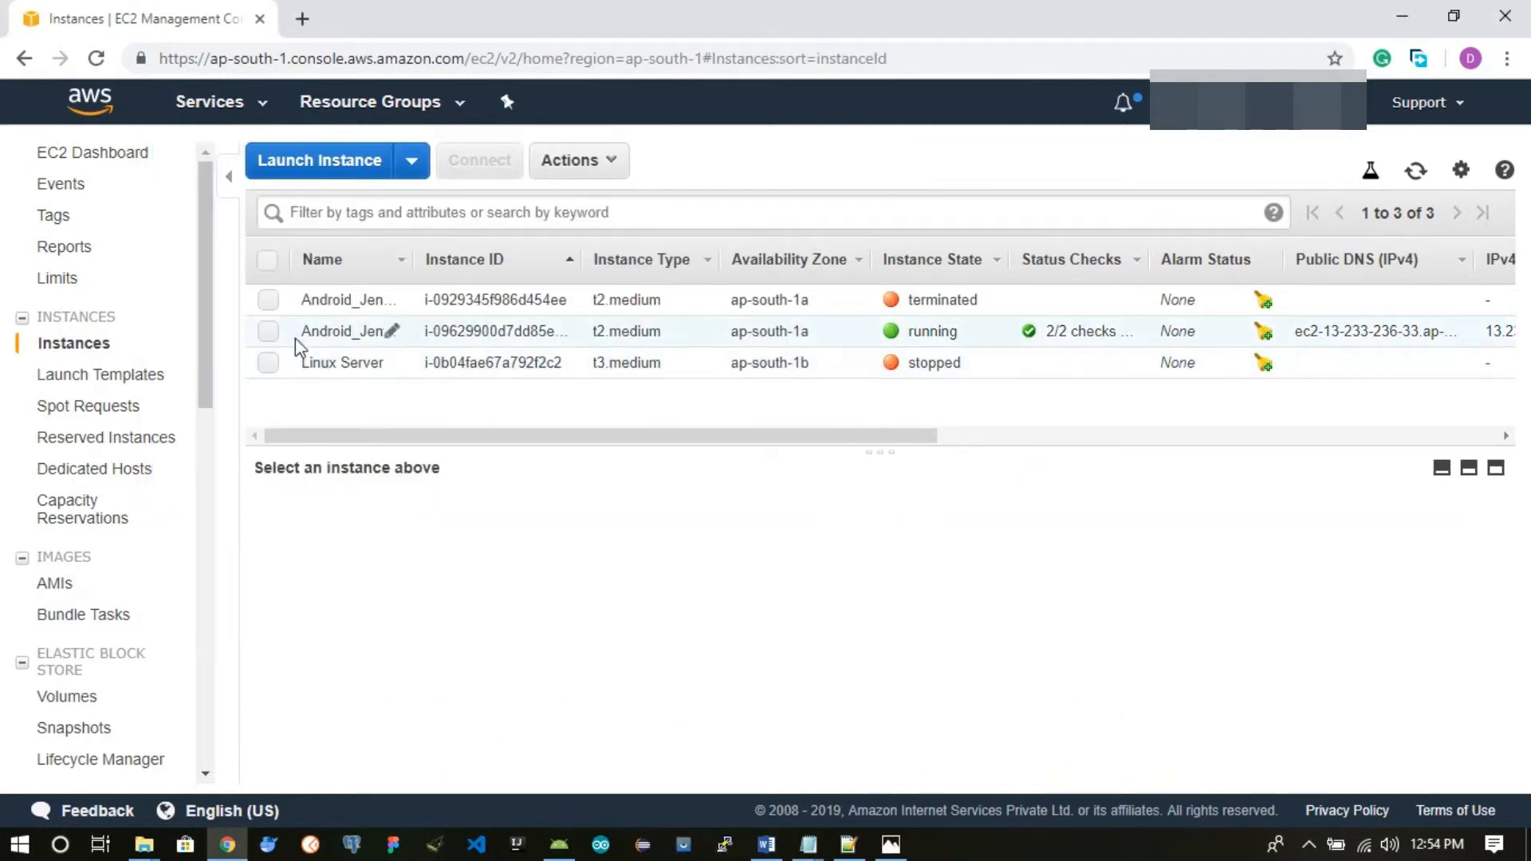
- Copy the running instance's IPv4 public IP, 13.233.236.33, into a new Notepad document and move its window aside
{"action": "left_click", "coordinate": [271, 327]}
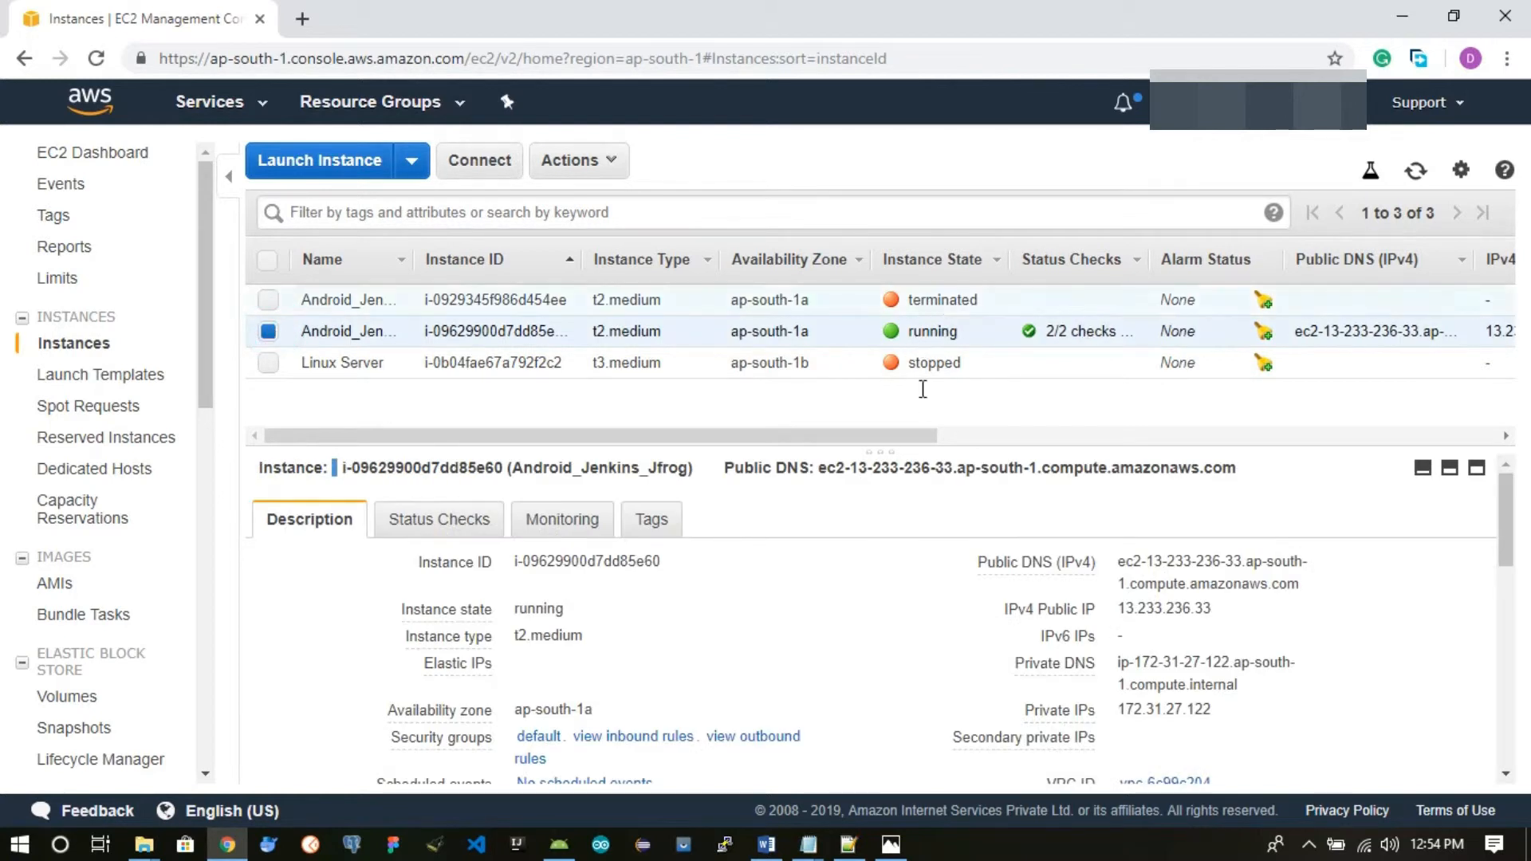
{"action": "left_click_drag", "start_coordinate": [1120, 603], "coordinate": [1212, 610]}
{"action": "key", "text": "ctrl+c"}
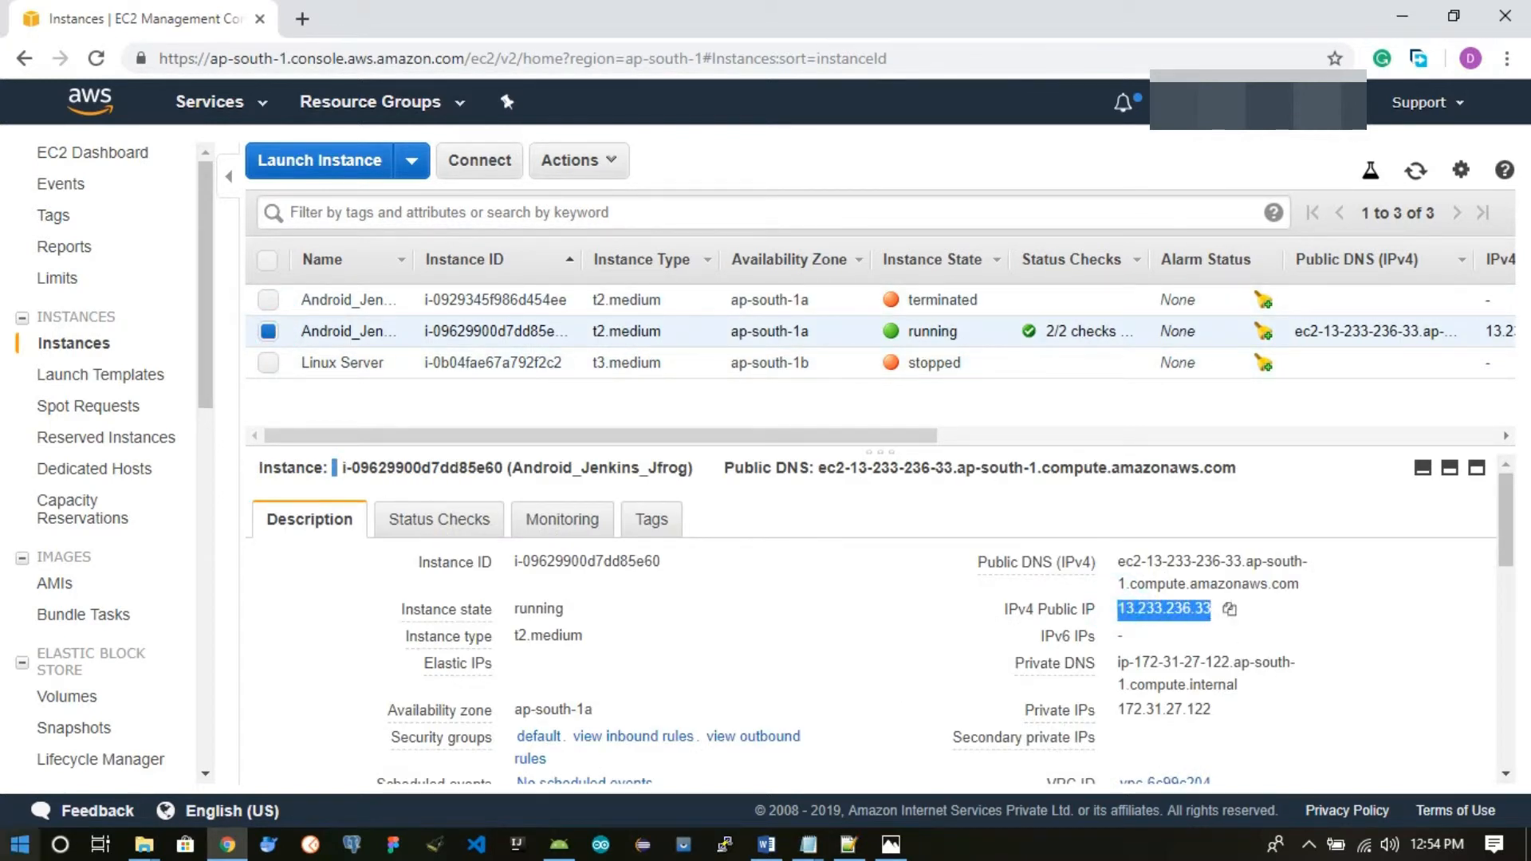
{"action": "left_click", "coordinate": [7, 855]}
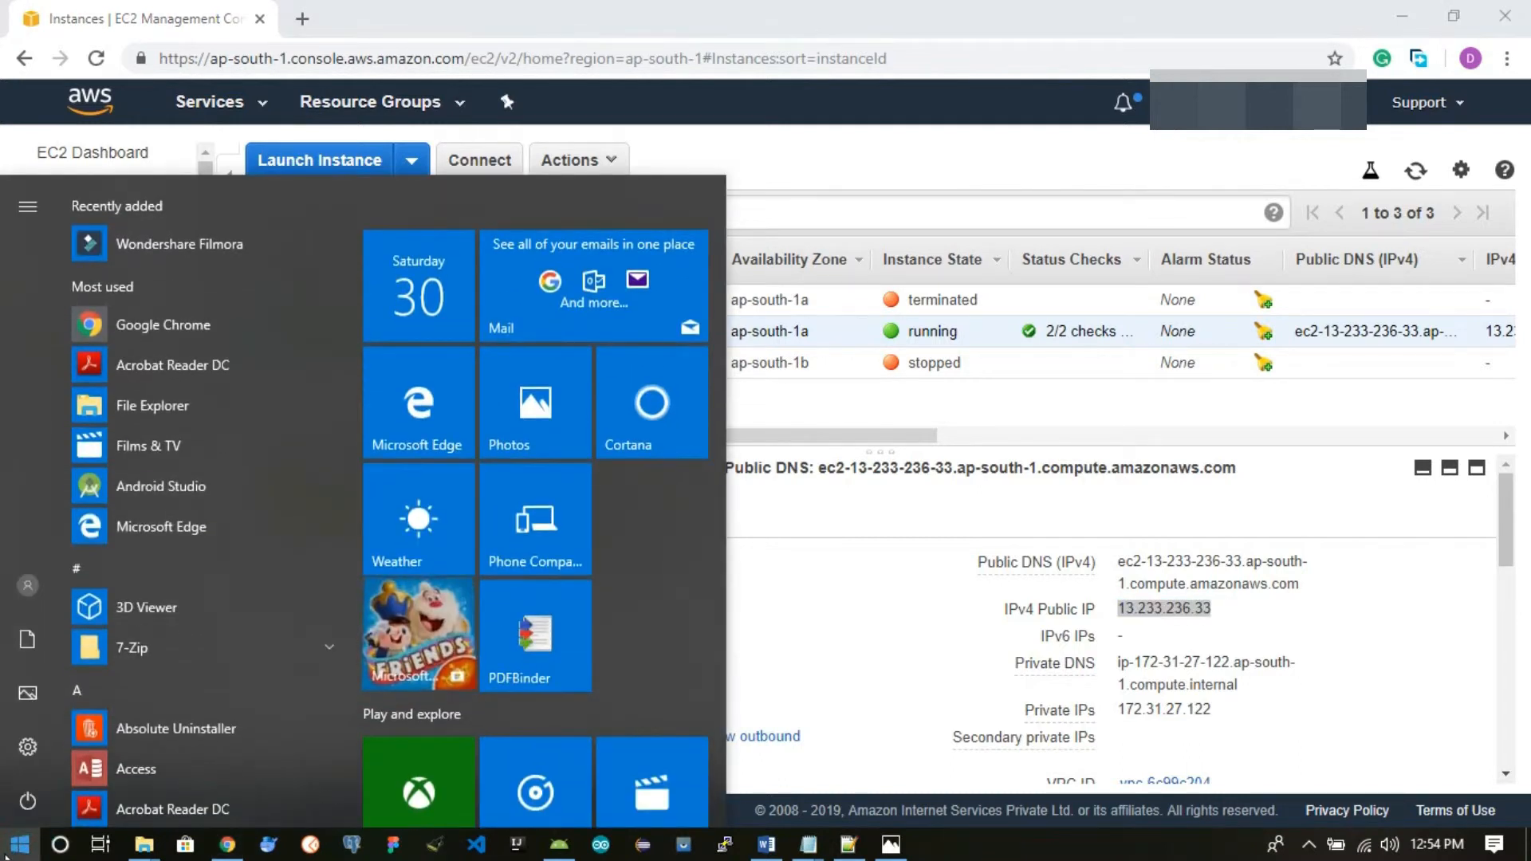
{"action": "type", "text": "note"}
{"action": "key", "text": "Return"}
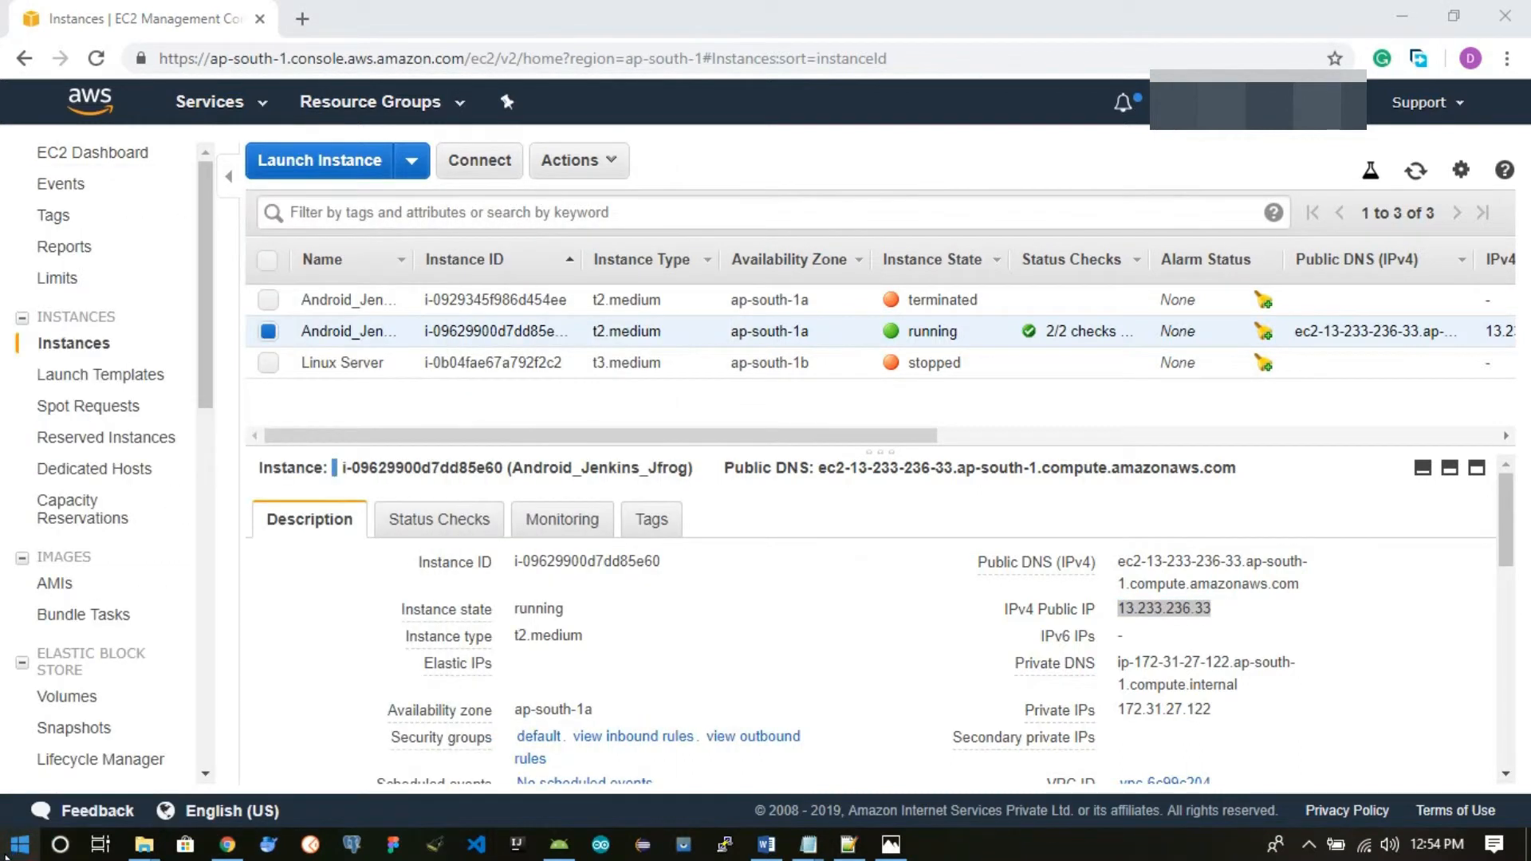
{"action": "key", "text": "ctrl+v"}
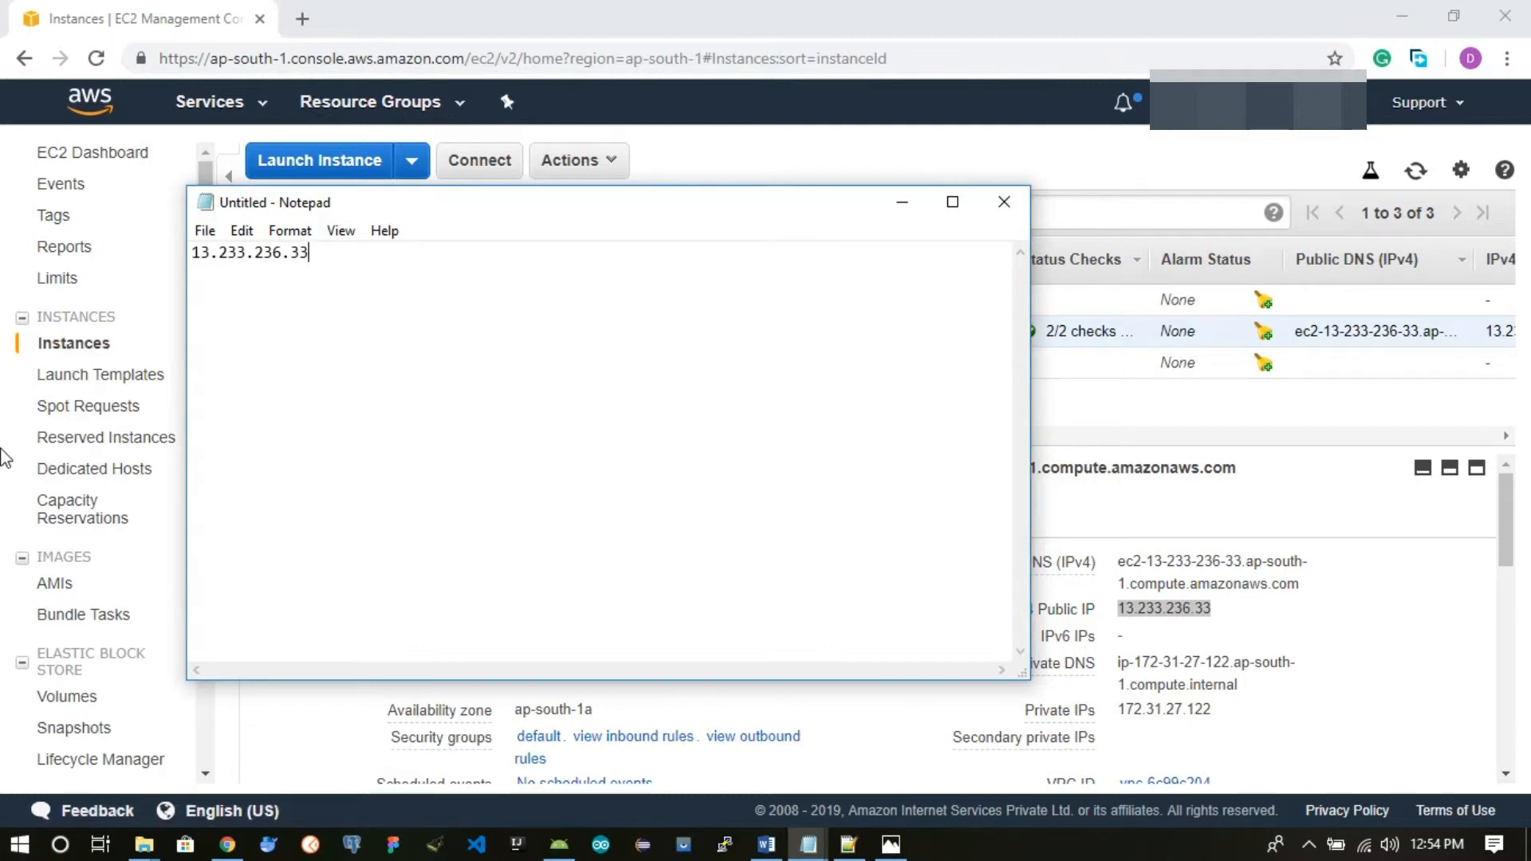
{"action": "left_click_drag", "start_coordinate": [522, 216], "coordinate": [944, 247]}
- Open the EC2 Security Groups page and review the default group's description and inbound rules
{"action": "scroll", "coordinate": [24, 542], "scroll_direction": "down", "scroll_amount": 10}
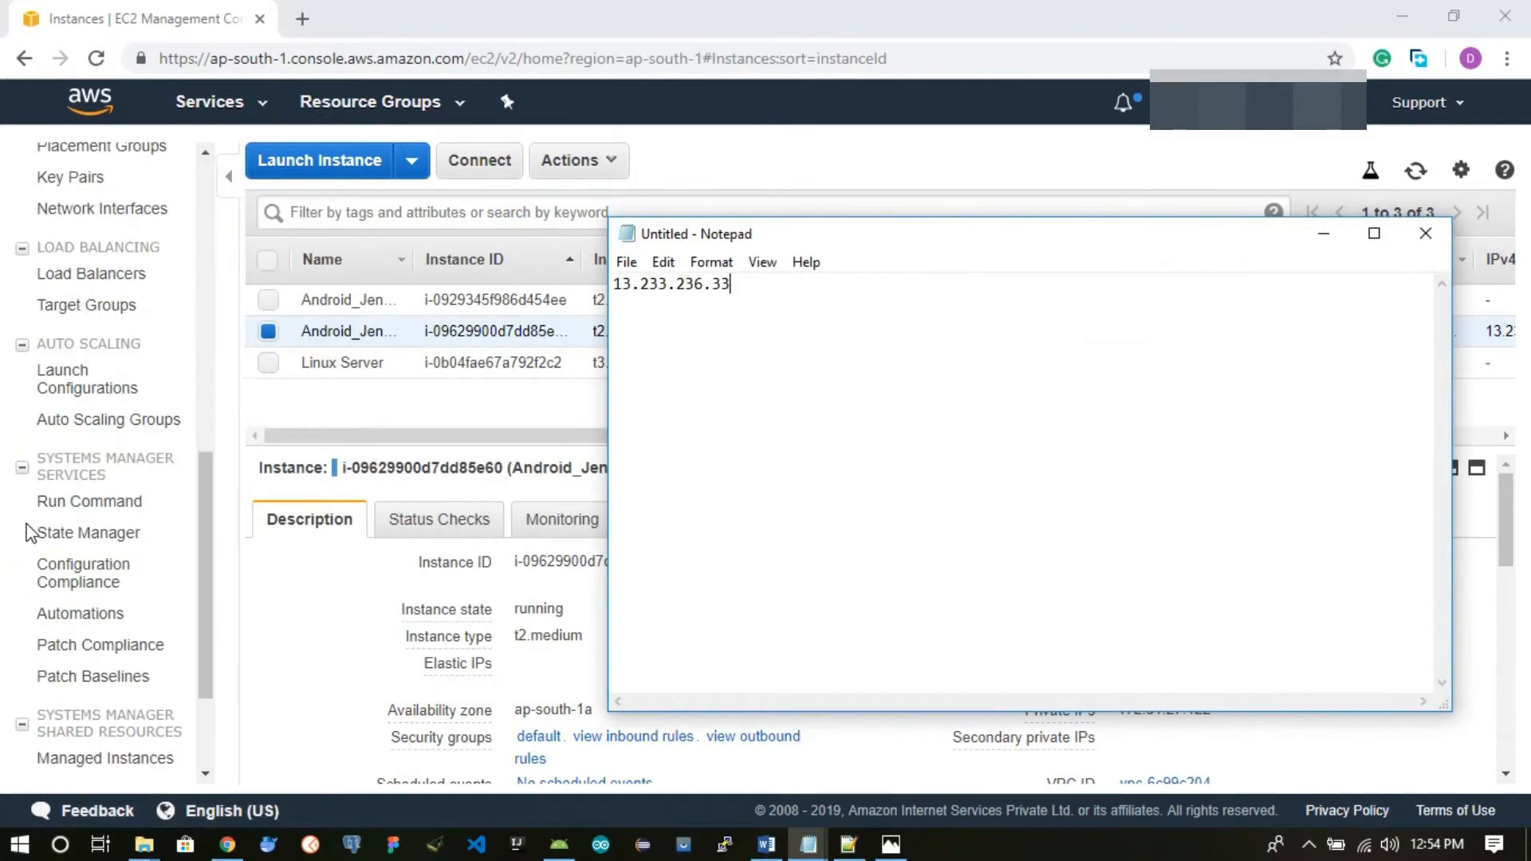
{"action": "scroll", "coordinate": [154, 542], "scroll_direction": "up", "scroll_amount": 6}
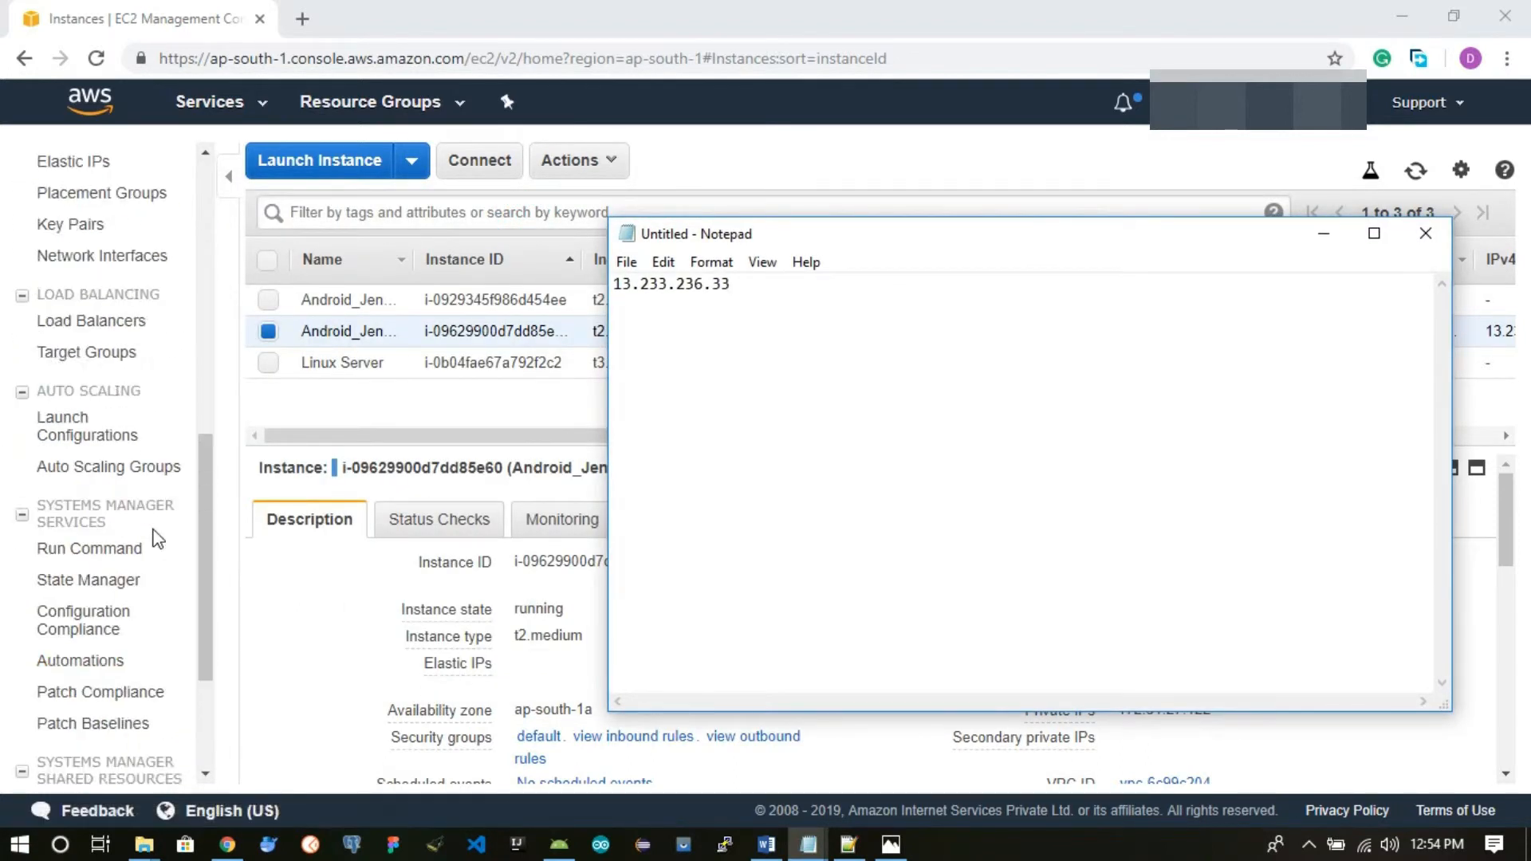
{"action": "left_click", "coordinate": [86, 361]}
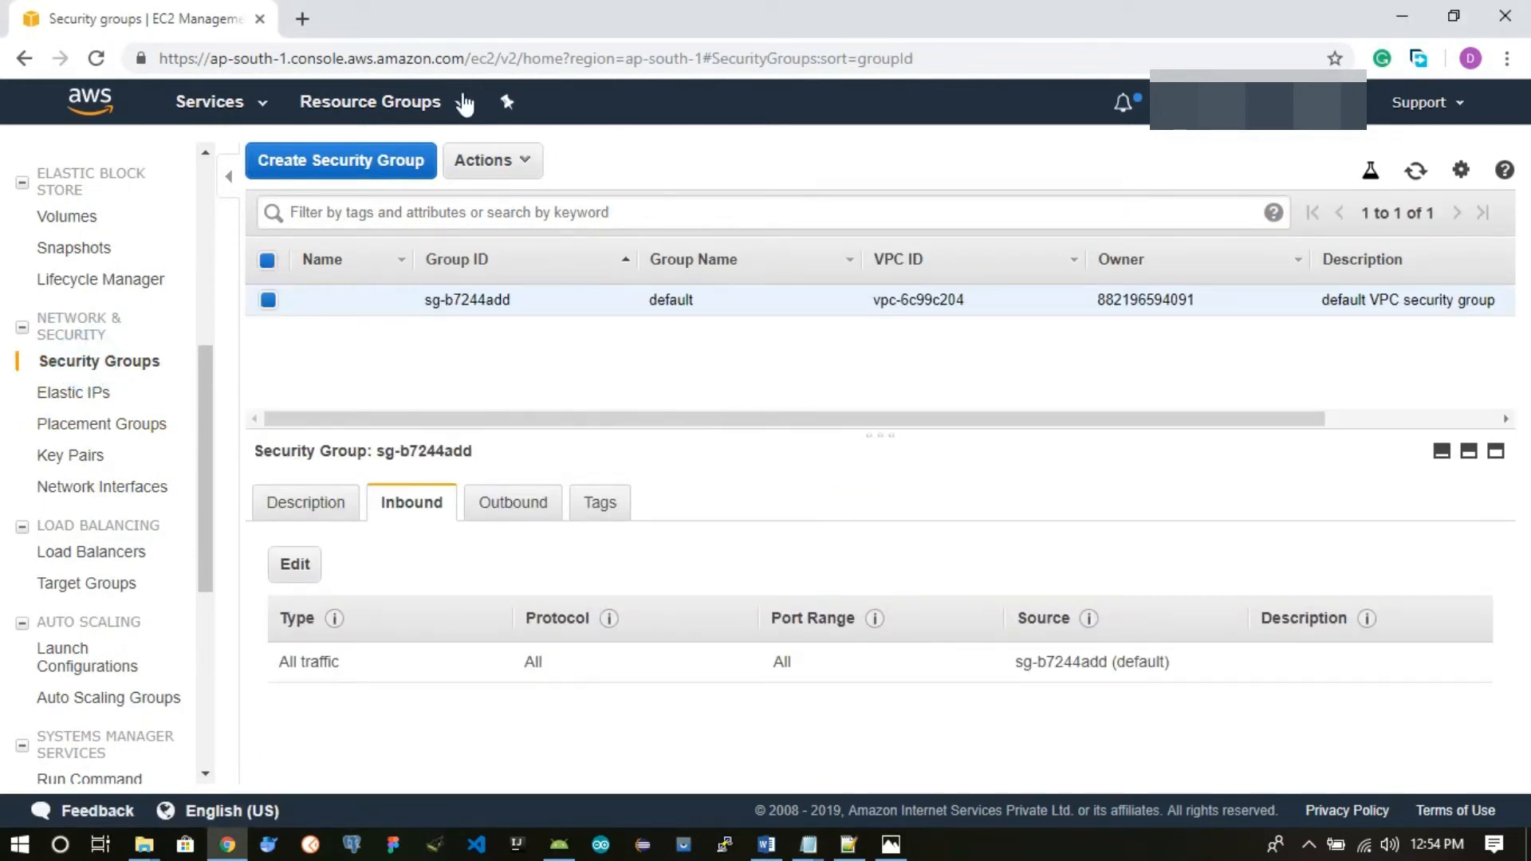
{"action": "left_click", "coordinate": [512, 160]}
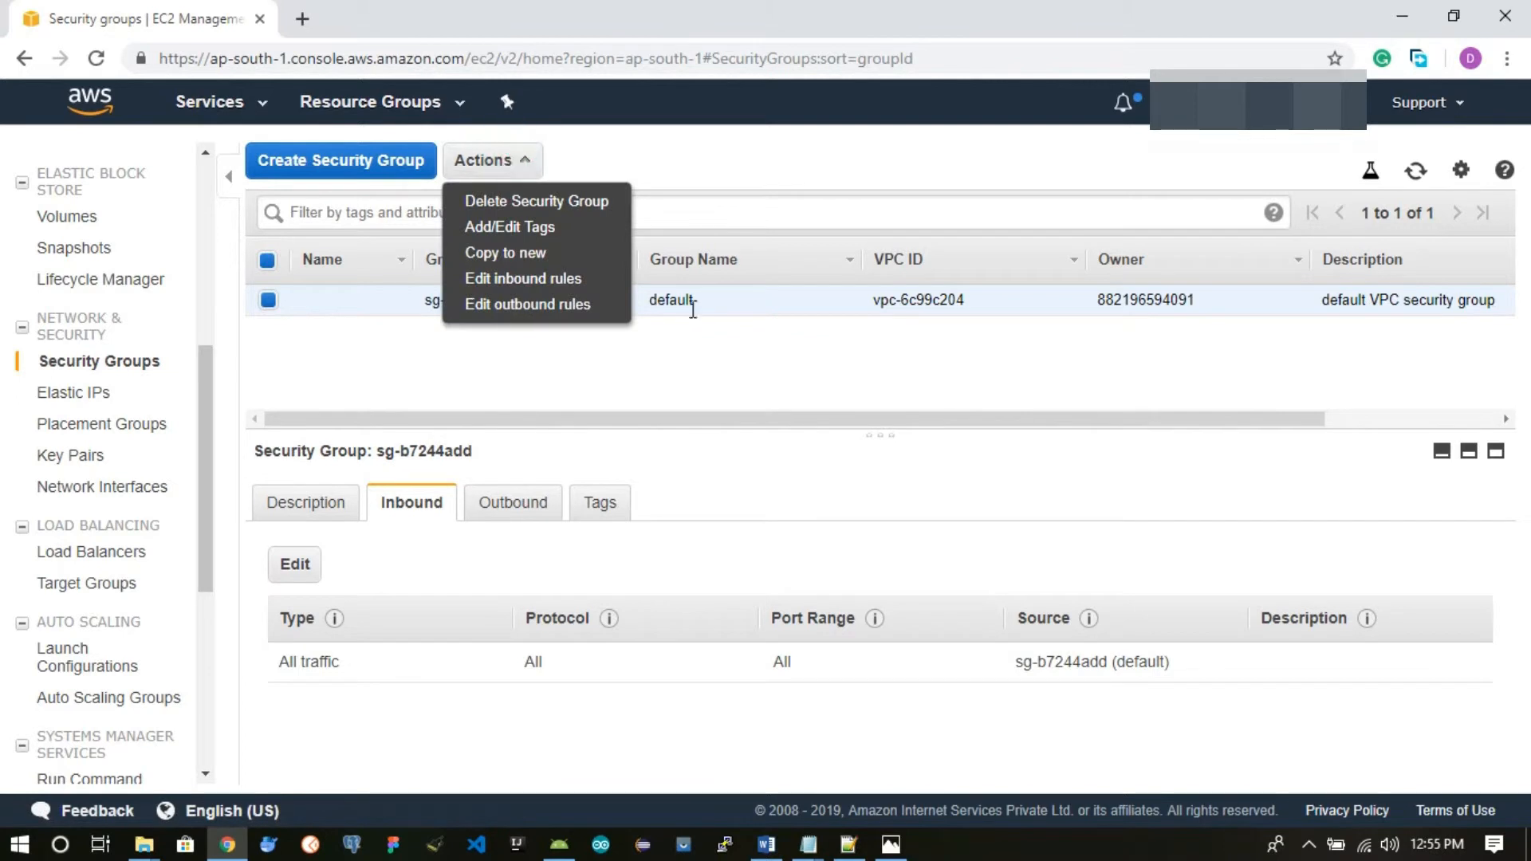
{"action": "left_click", "coordinate": [701, 346]}
{"action": "left_click", "coordinate": [305, 502]}
{"action": "left_click", "coordinate": [394, 504]}
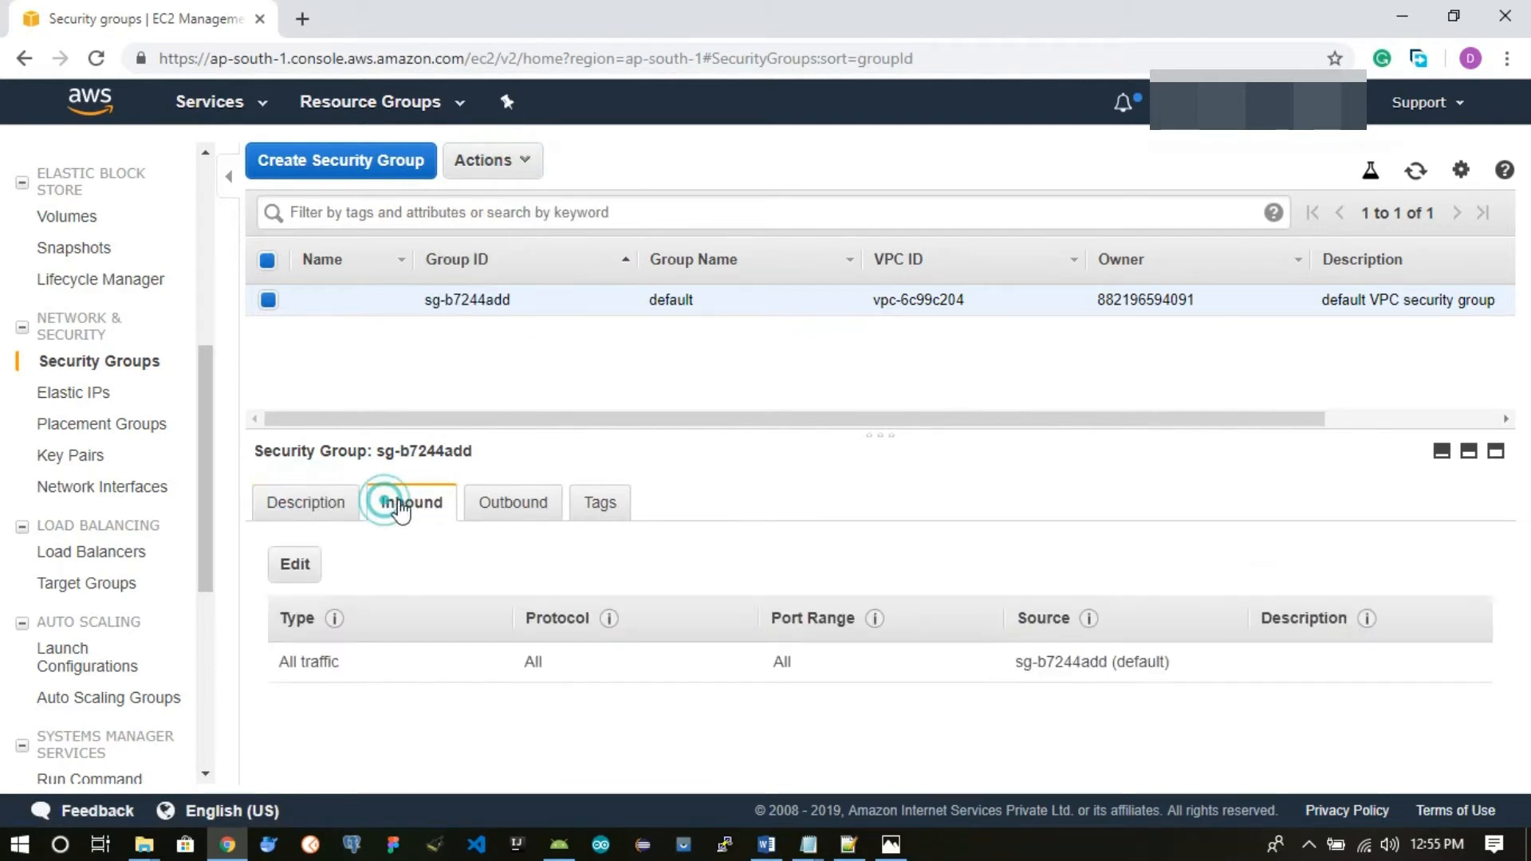
- Start a new security group named Putty with the description "Connection for putty"
{"action": "left_click", "coordinate": [395, 170]}
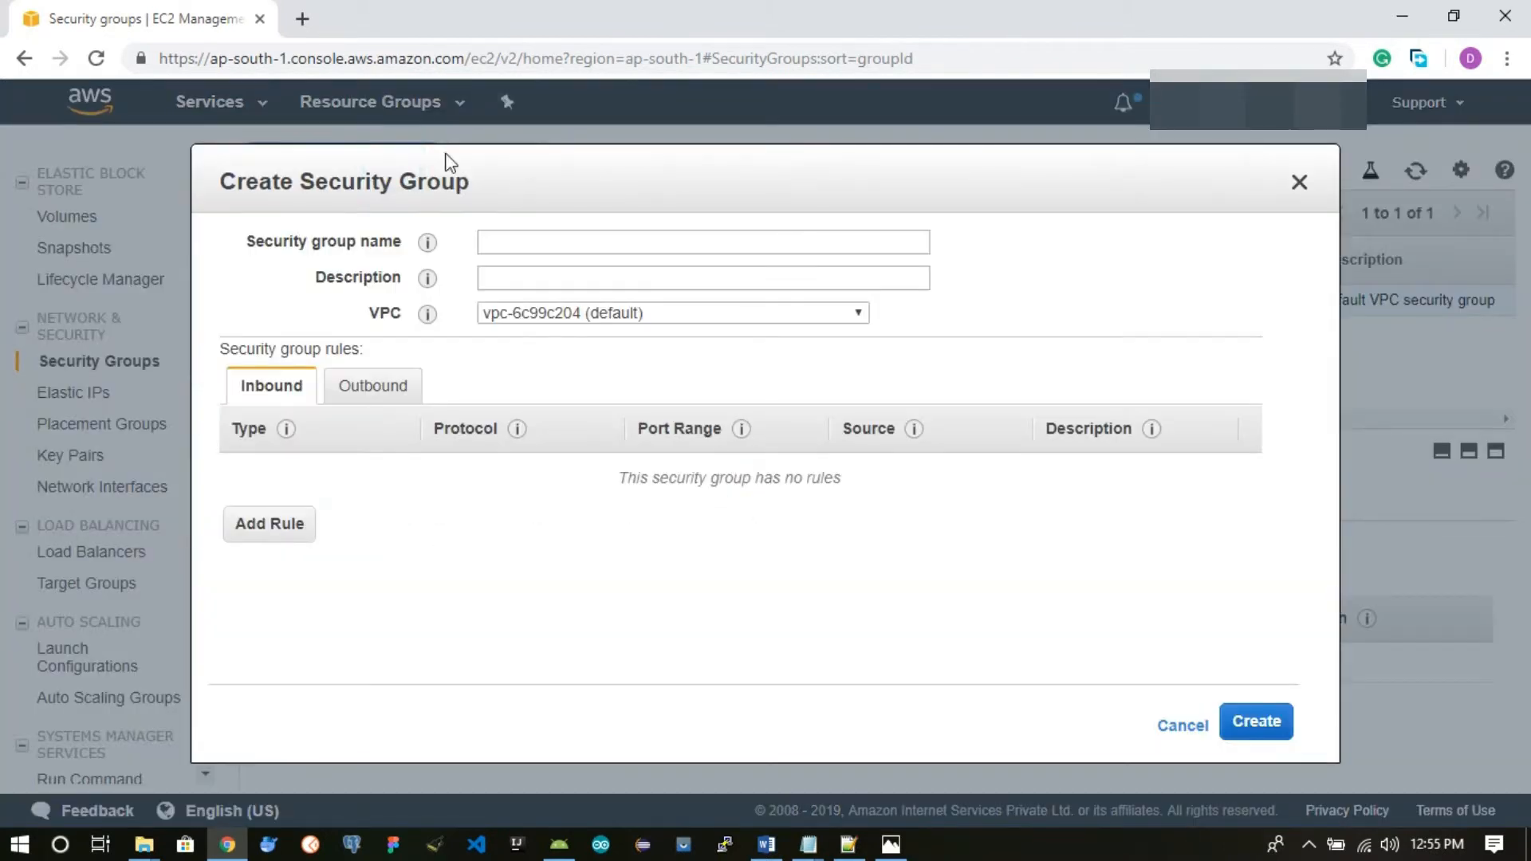
{"action": "left_click", "coordinate": [509, 247]}
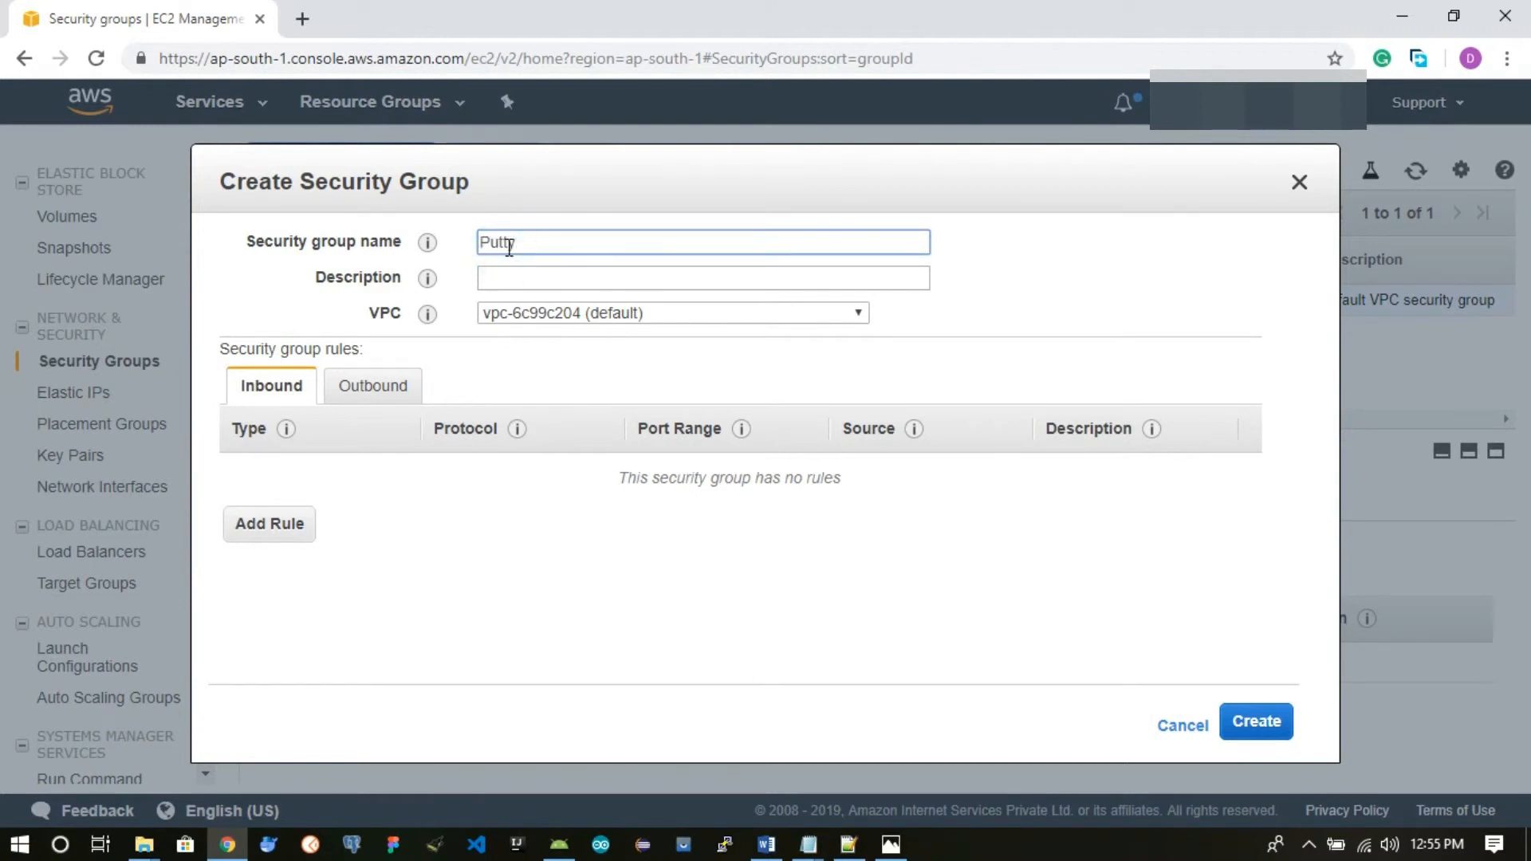
{"action": "left_click", "coordinate": [515, 278]}
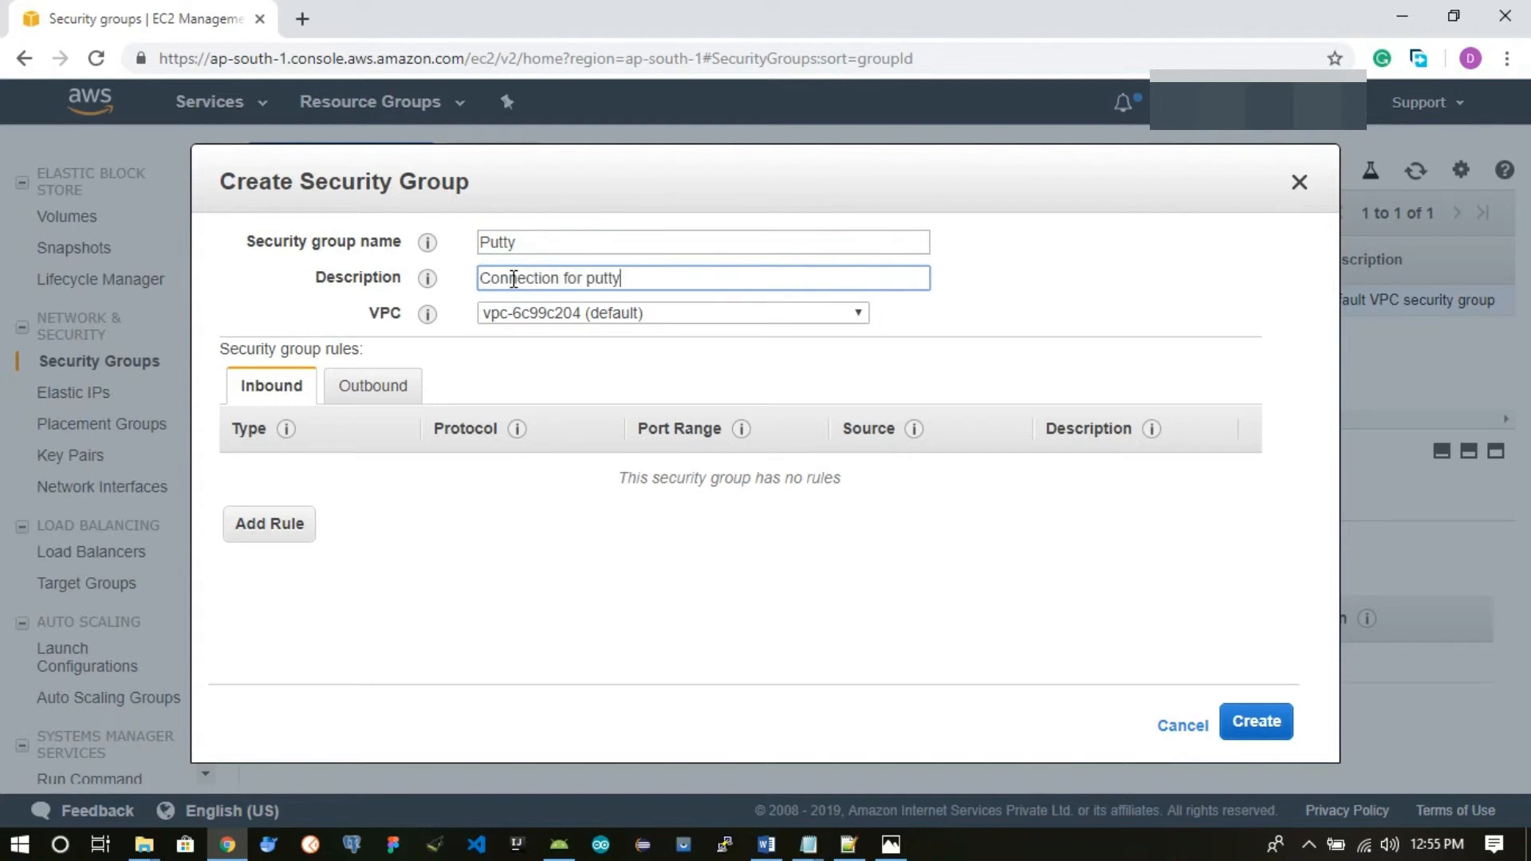
- Add an inbound rule of type SSH to the new security group with its source set to Anywhere
{"action": "left_click", "coordinate": [297, 530]}
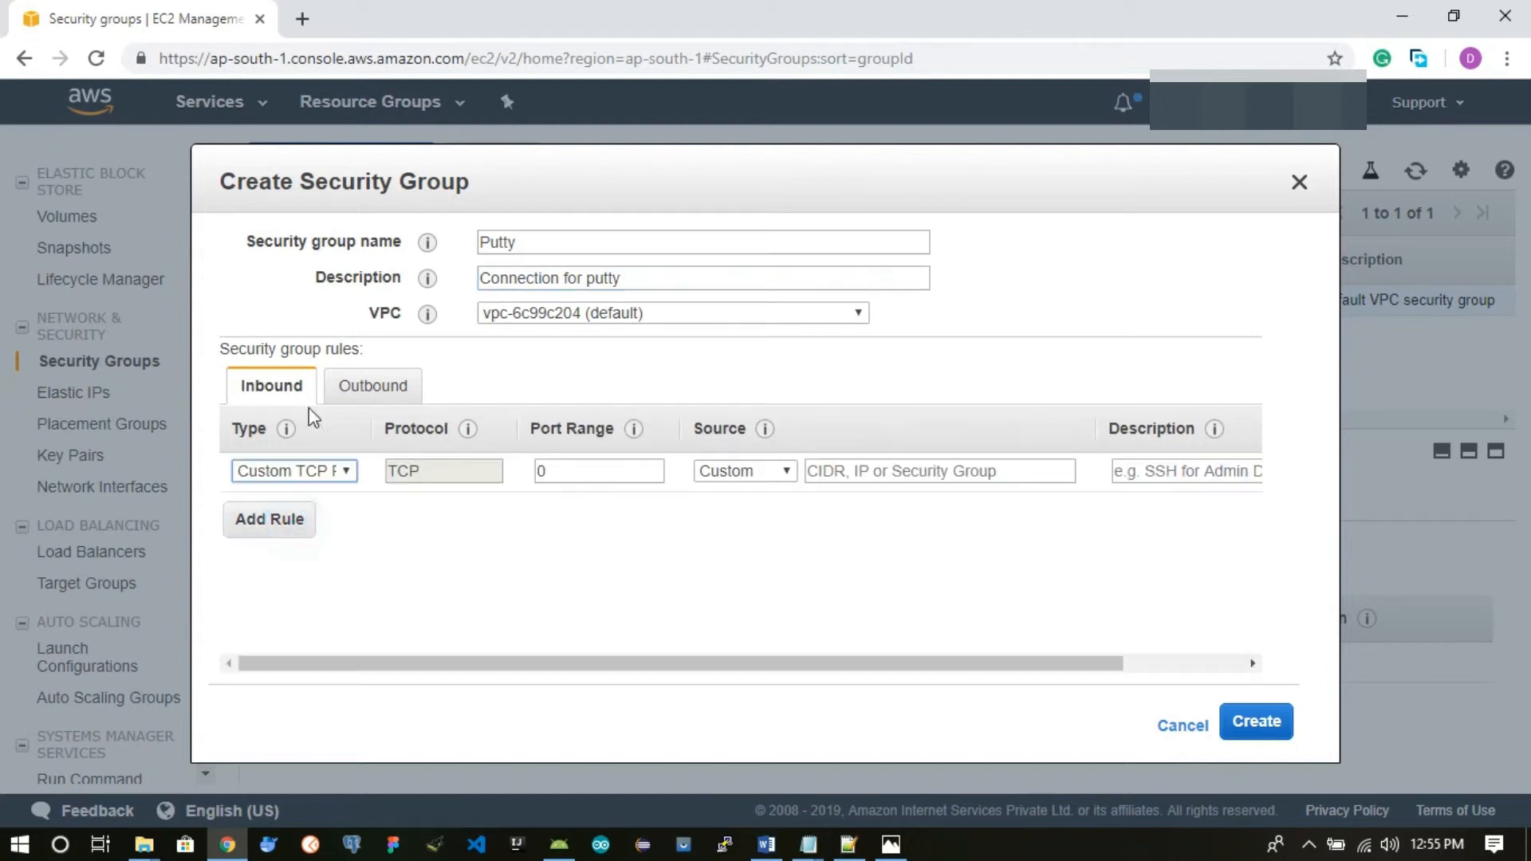
{"action": "left_click", "coordinate": [348, 472]}
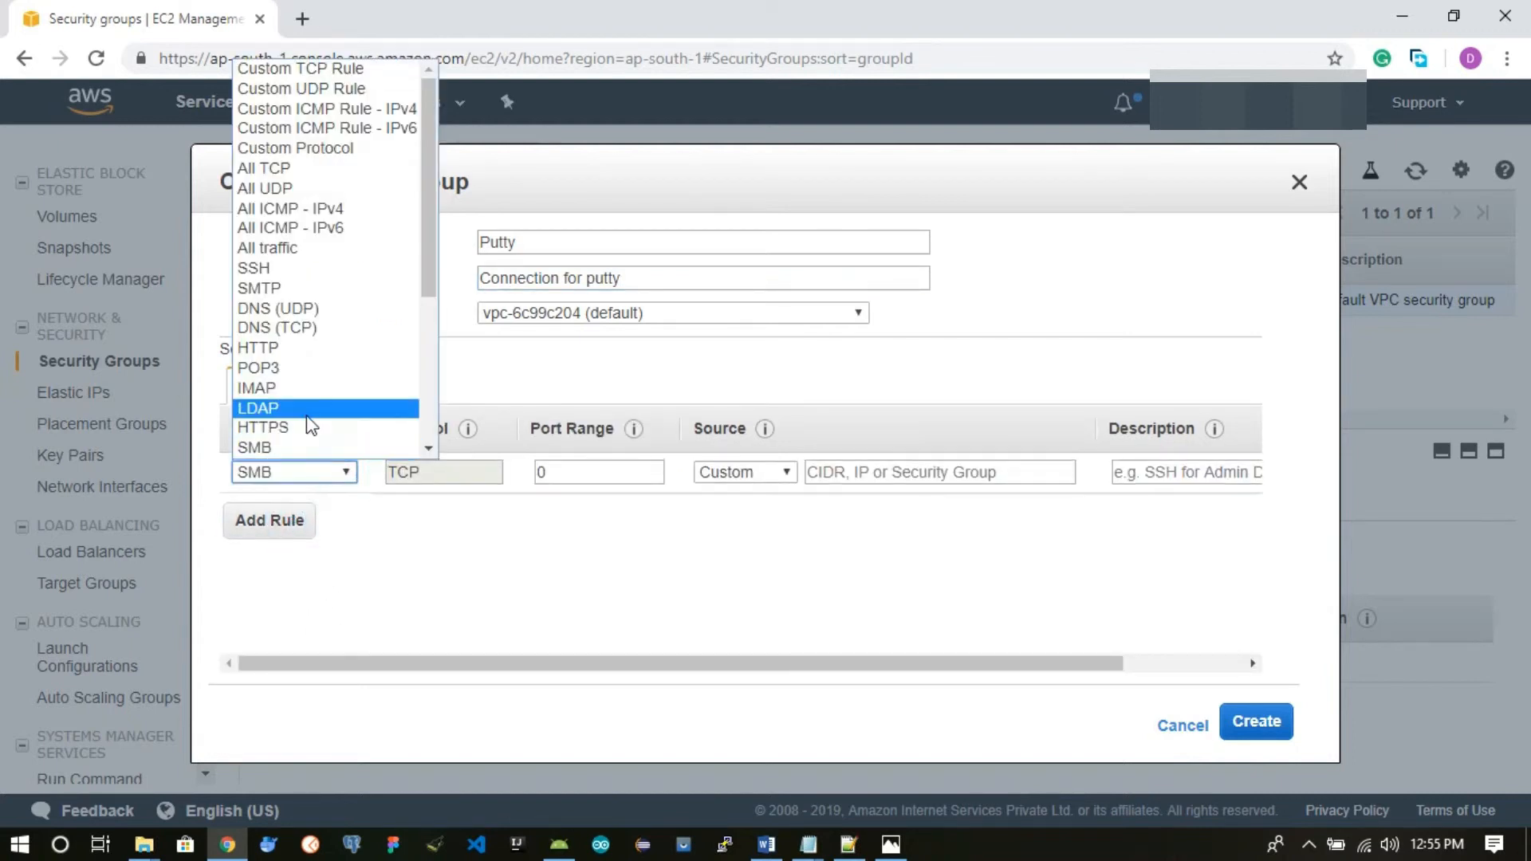
{"action": "scroll", "coordinate": [306, 416], "scroll_direction": "down", "scroll_amount": 4}
{"action": "scroll", "coordinate": [319, 335], "scroll_direction": "up", "scroll_amount": 4}
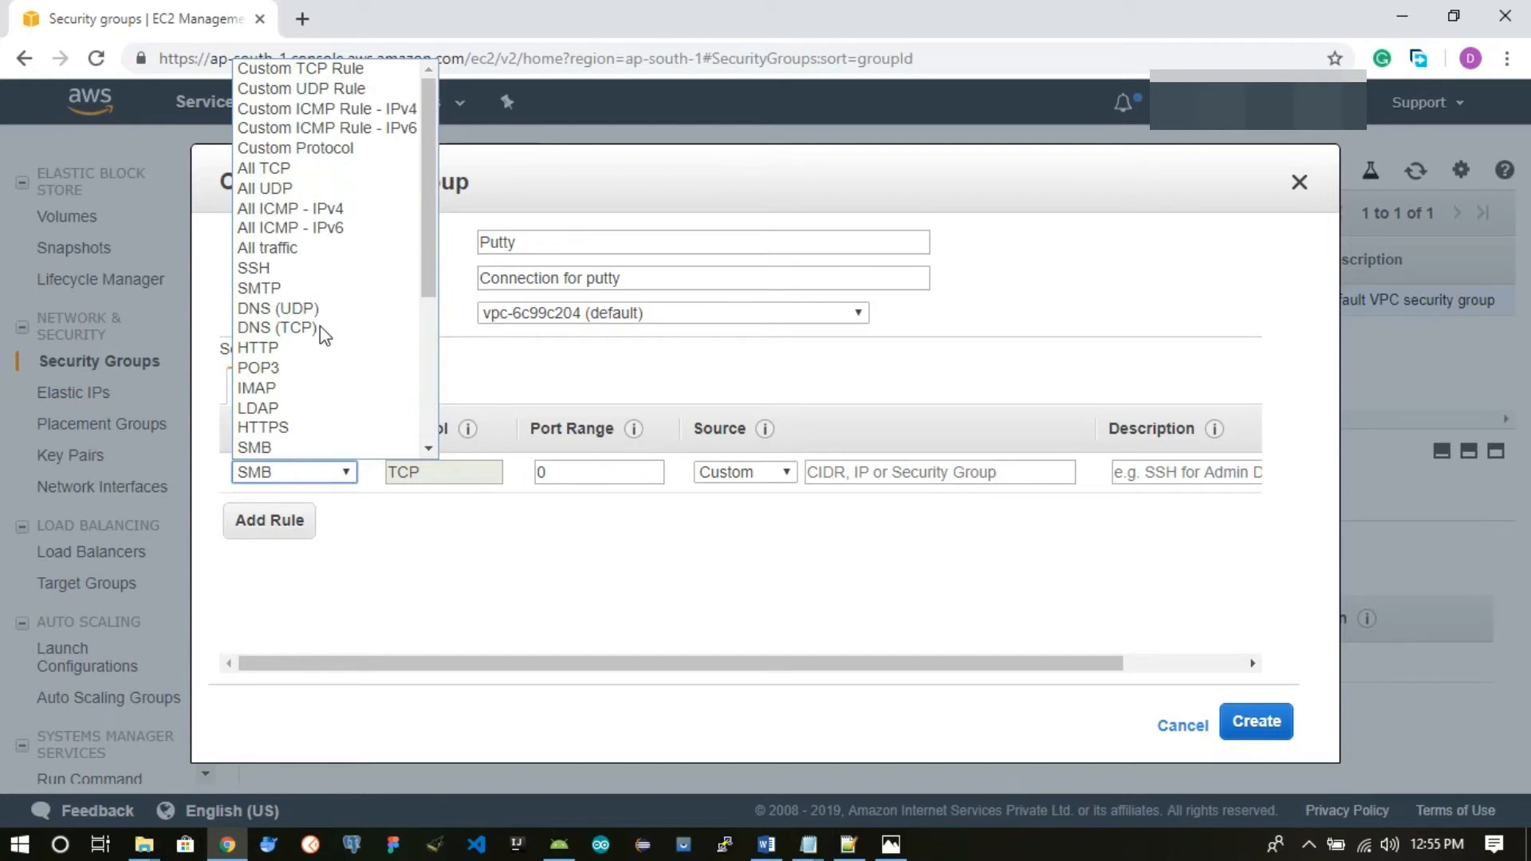
{"action": "scroll", "coordinate": [323, 335], "scroll_direction": "down", "scroll_amount": 4}
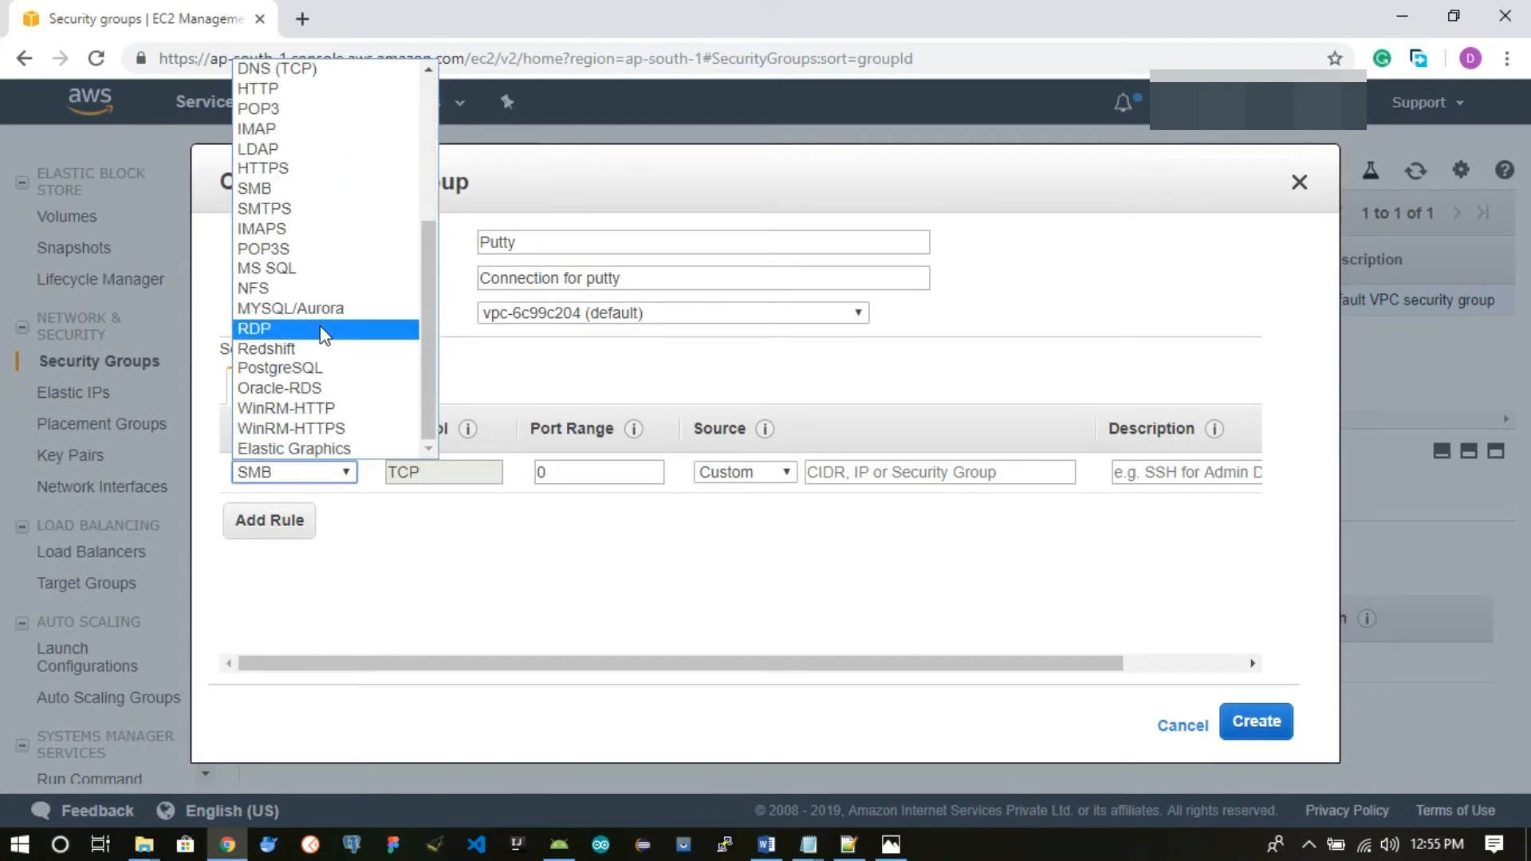
{"action": "scroll", "coordinate": [327, 342], "scroll_direction": "up", "scroll_amount": 3}
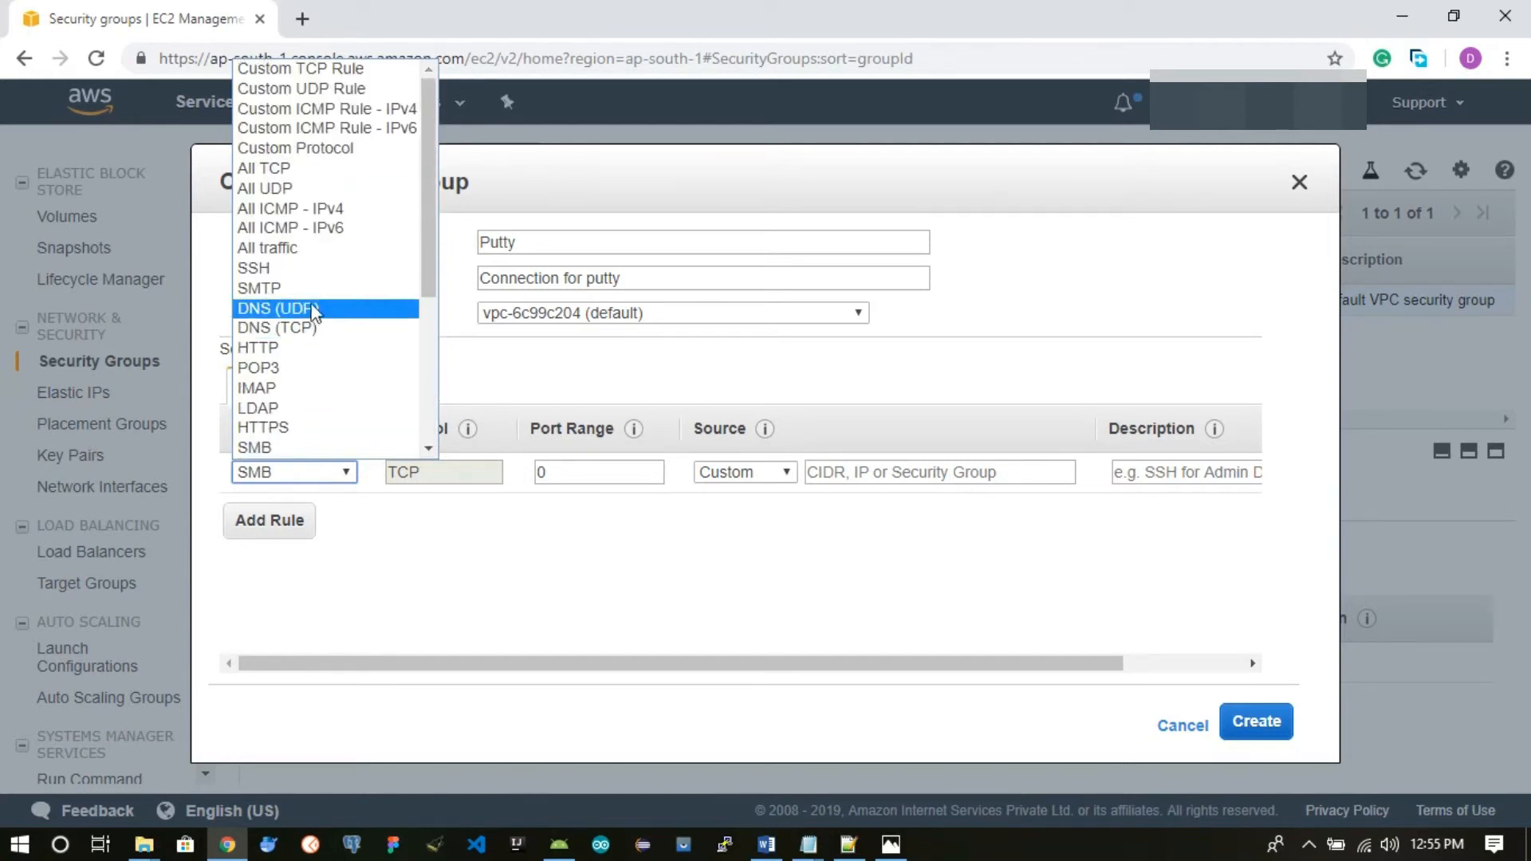
{"action": "left_click", "coordinate": [315, 268]}
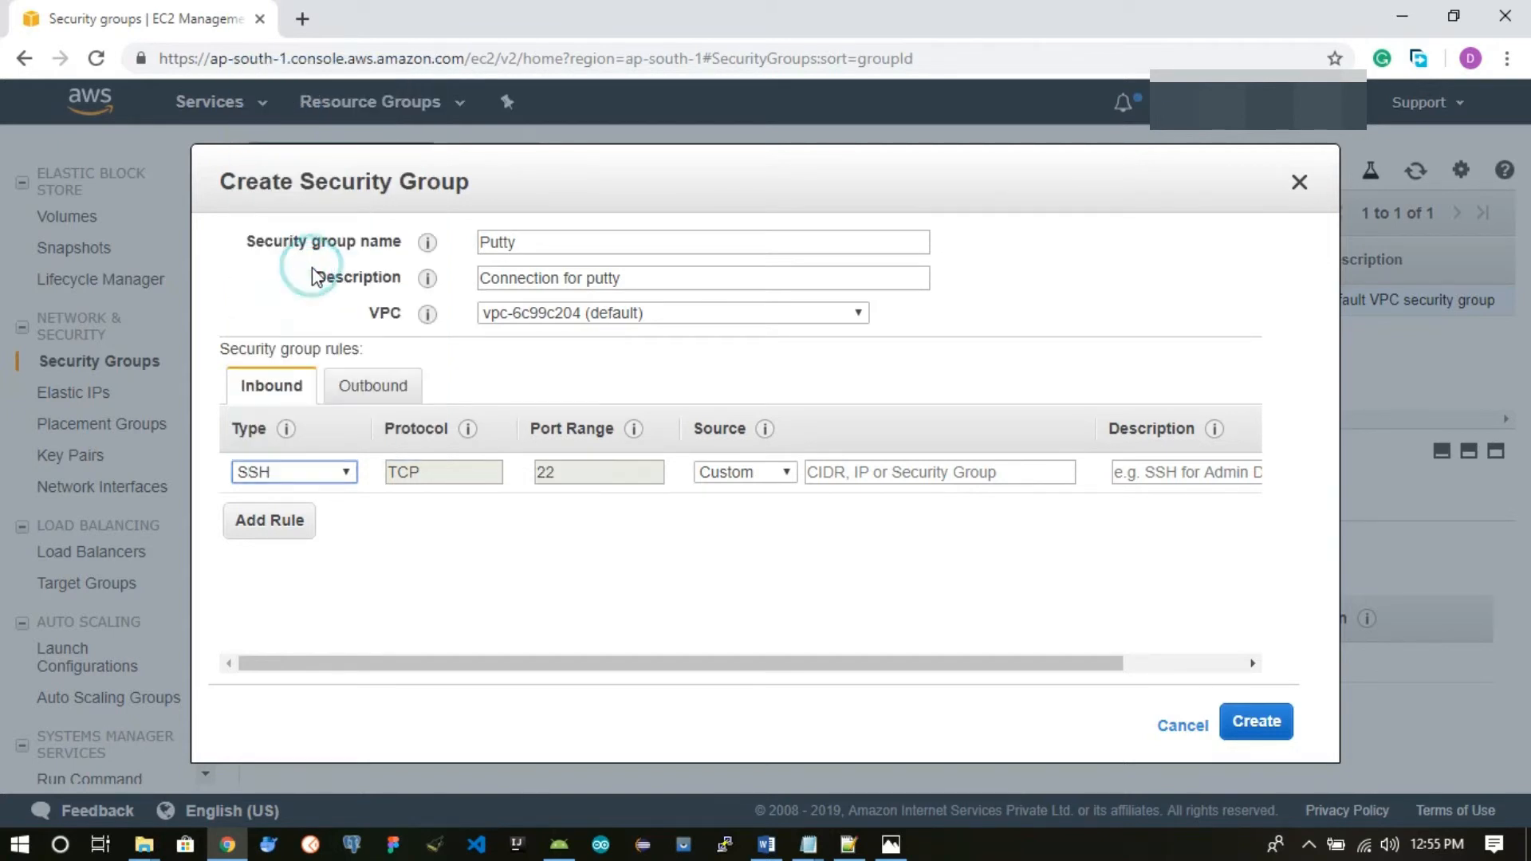
{"action": "left_click", "coordinate": [761, 472]}
{"action": "left_click", "coordinate": [762, 477]}
{"action": "left_click", "coordinate": [762, 477]}
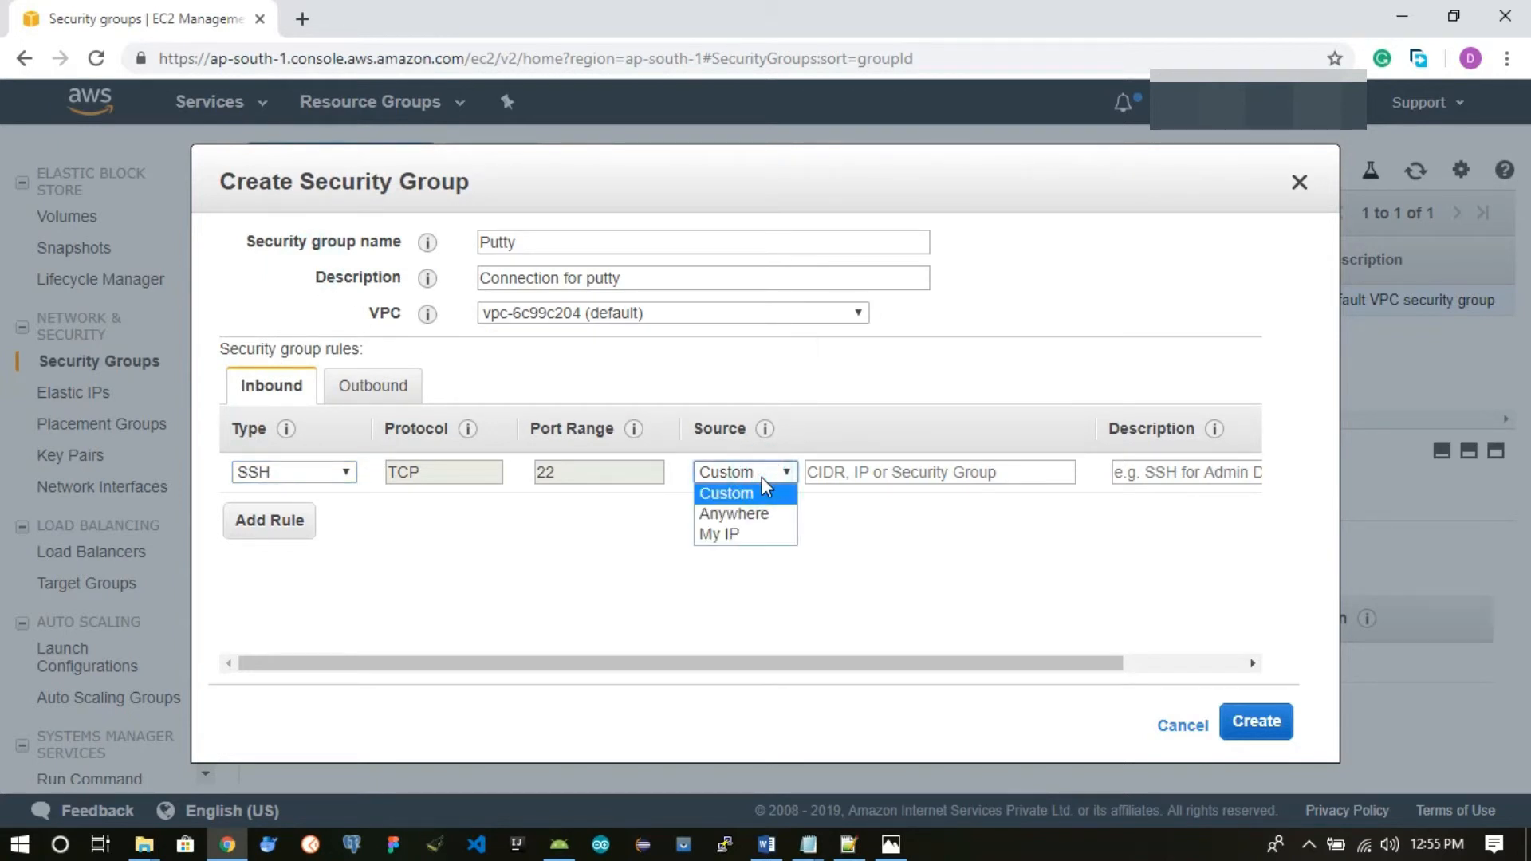
{"action": "left_click", "coordinate": [734, 512]}
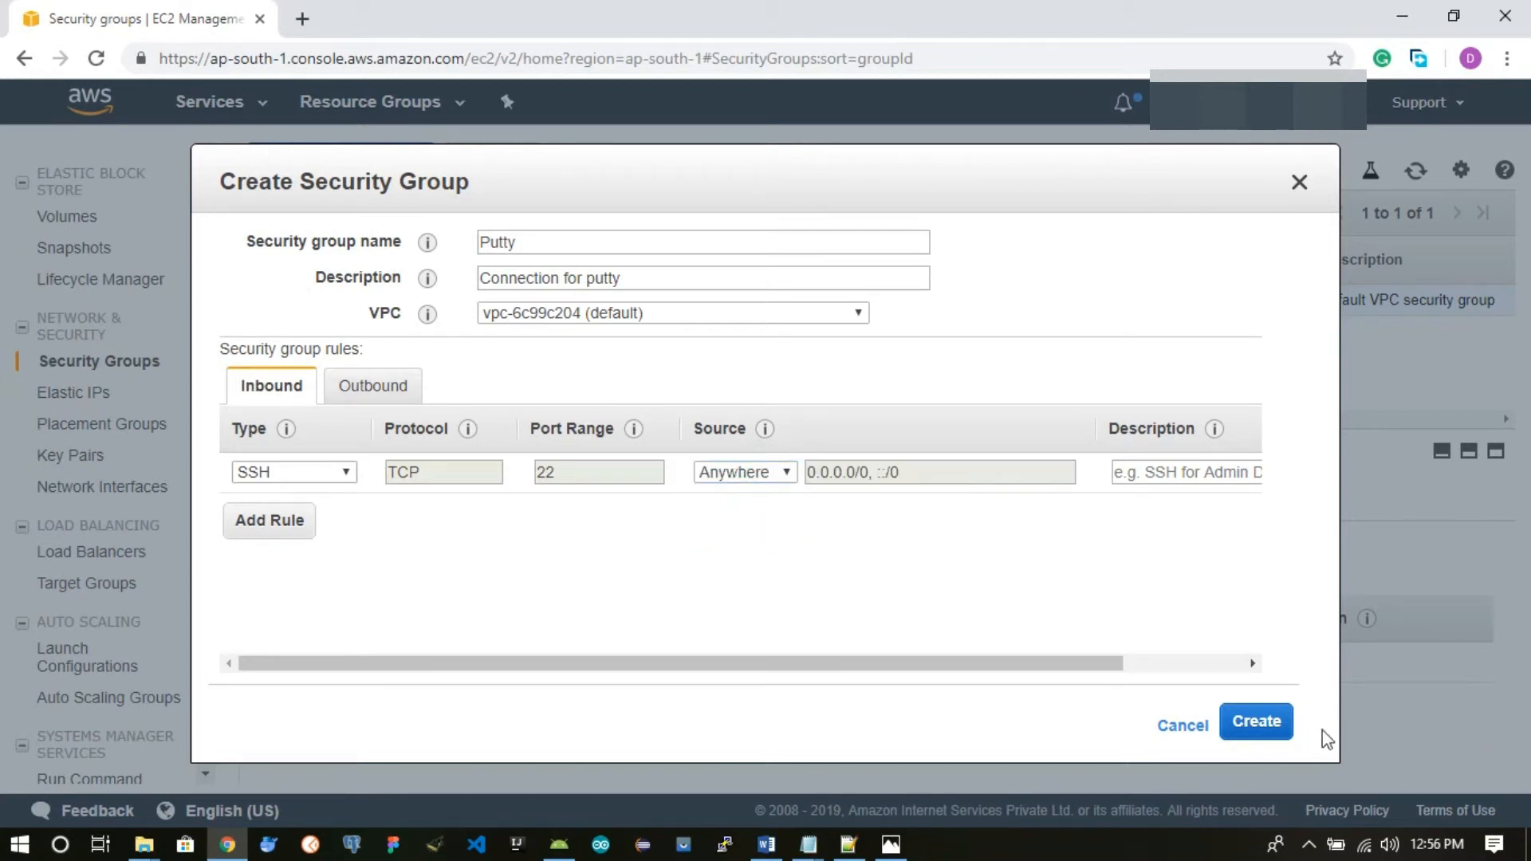
- Finish creating the Putty security group and go through the EC2 Dashboard to the list of instances
{"action": "left_click", "coordinate": [1266, 724]}
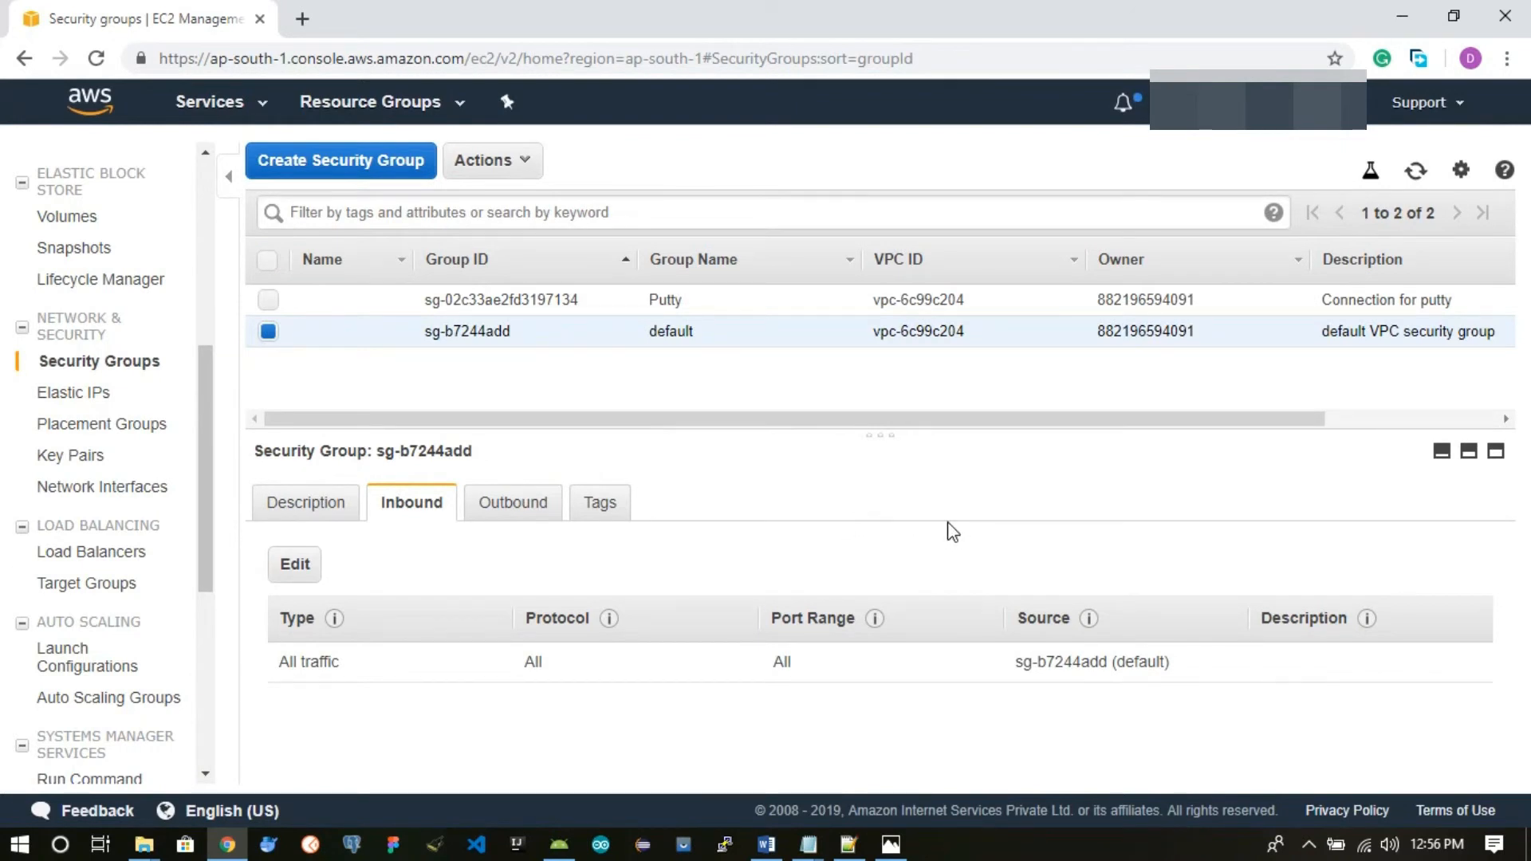
{"action": "left_click", "coordinate": [1418, 330]}
{"action": "scroll", "coordinate": [24, 462], "scroll_direction": "up", "scroll_amount": 6}
{"action": "left_click", "coordinate": [70, 155]}
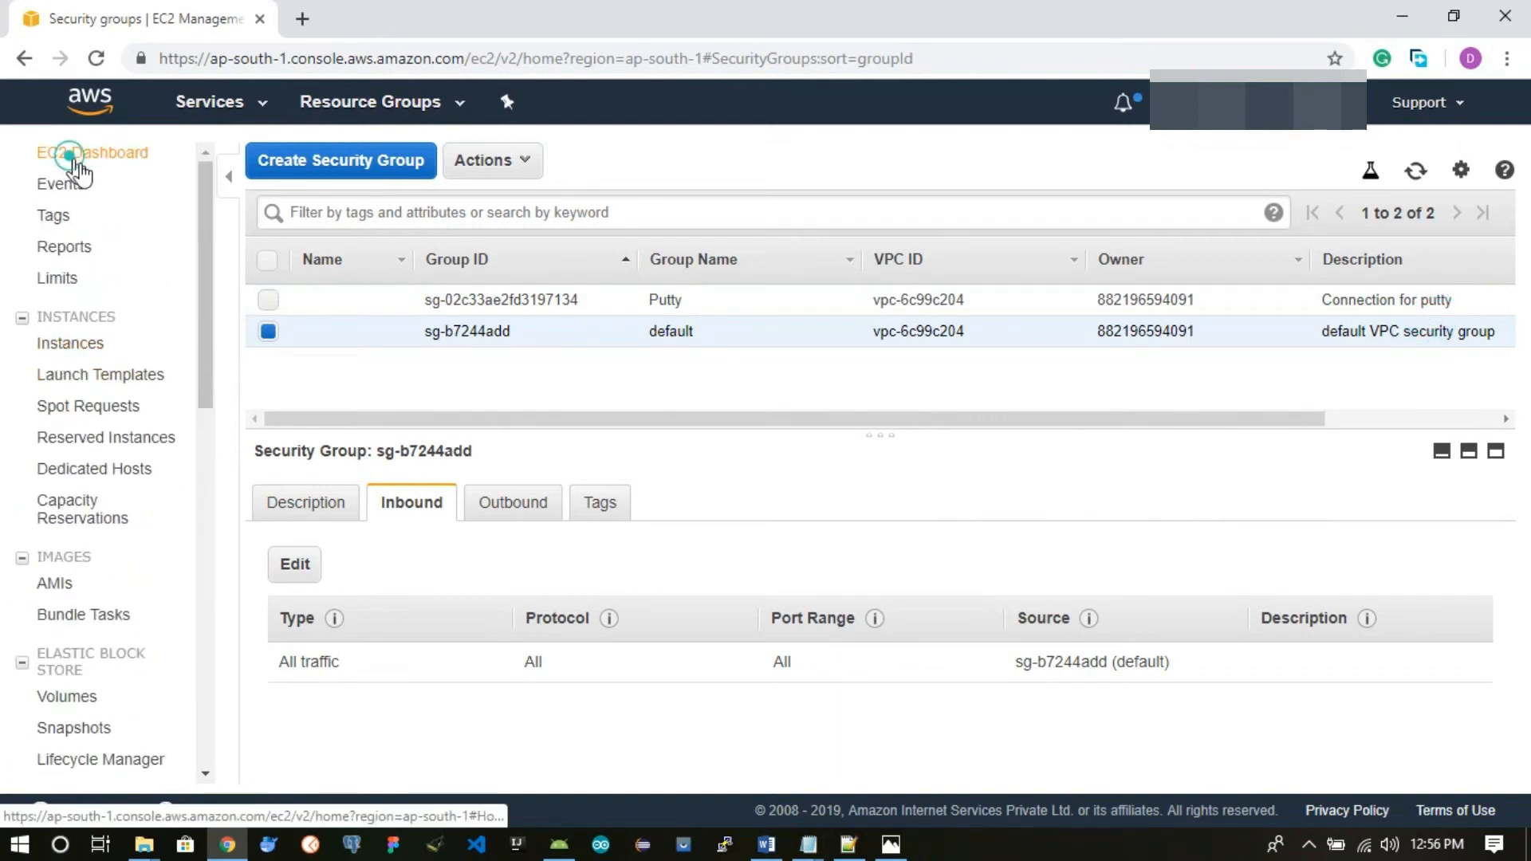
{"action": "left_click", "coordinate": [392, 234]}
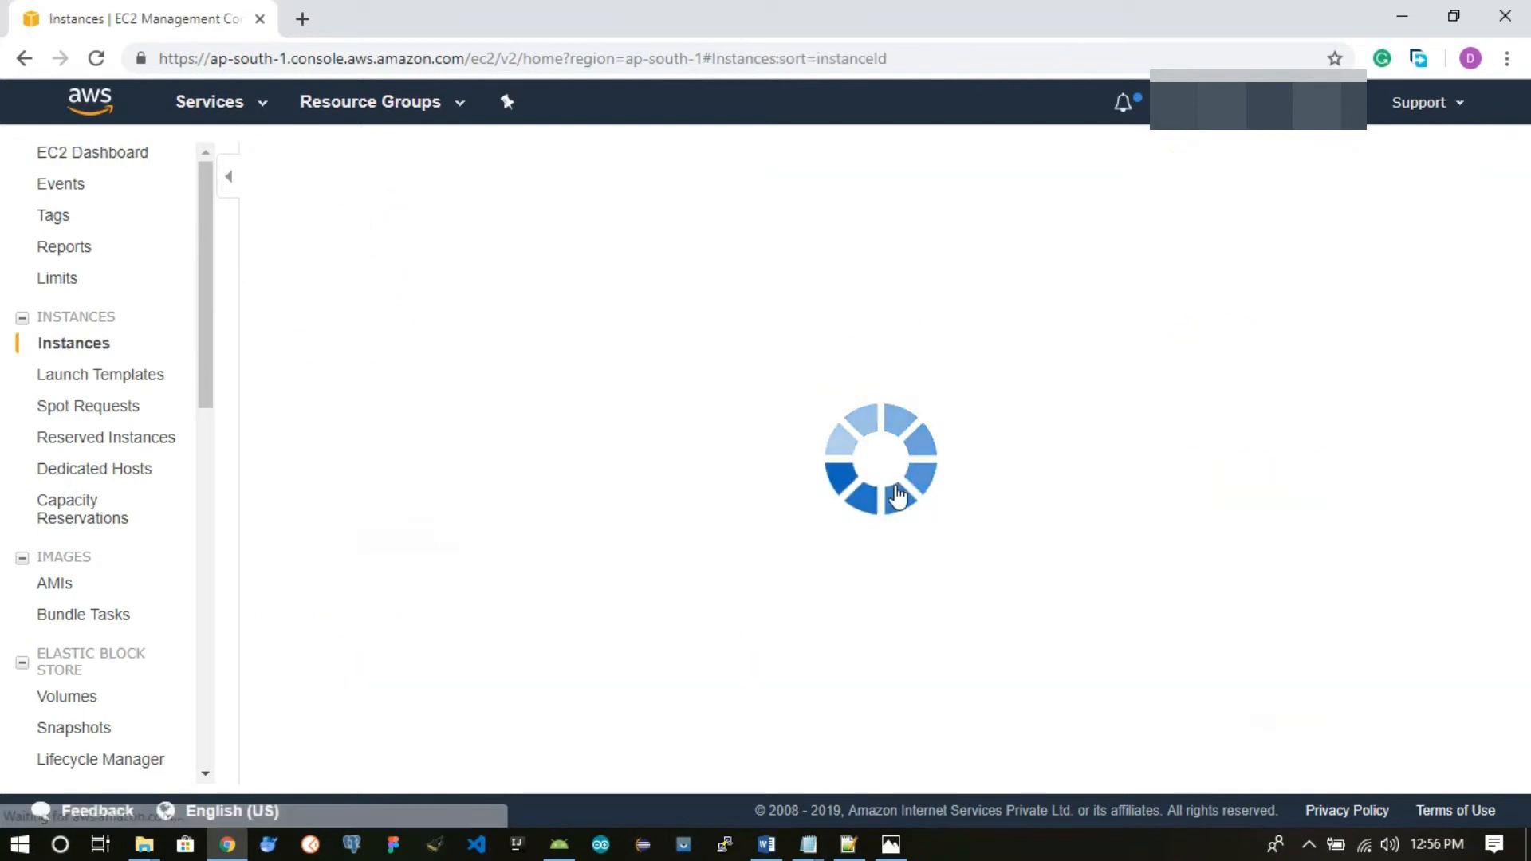
- Assign the Putty security group to the running Android_Jenkins_Jfrog instance in addition to its default group
{"action": "left_click", "coordinate": [275, 335]}
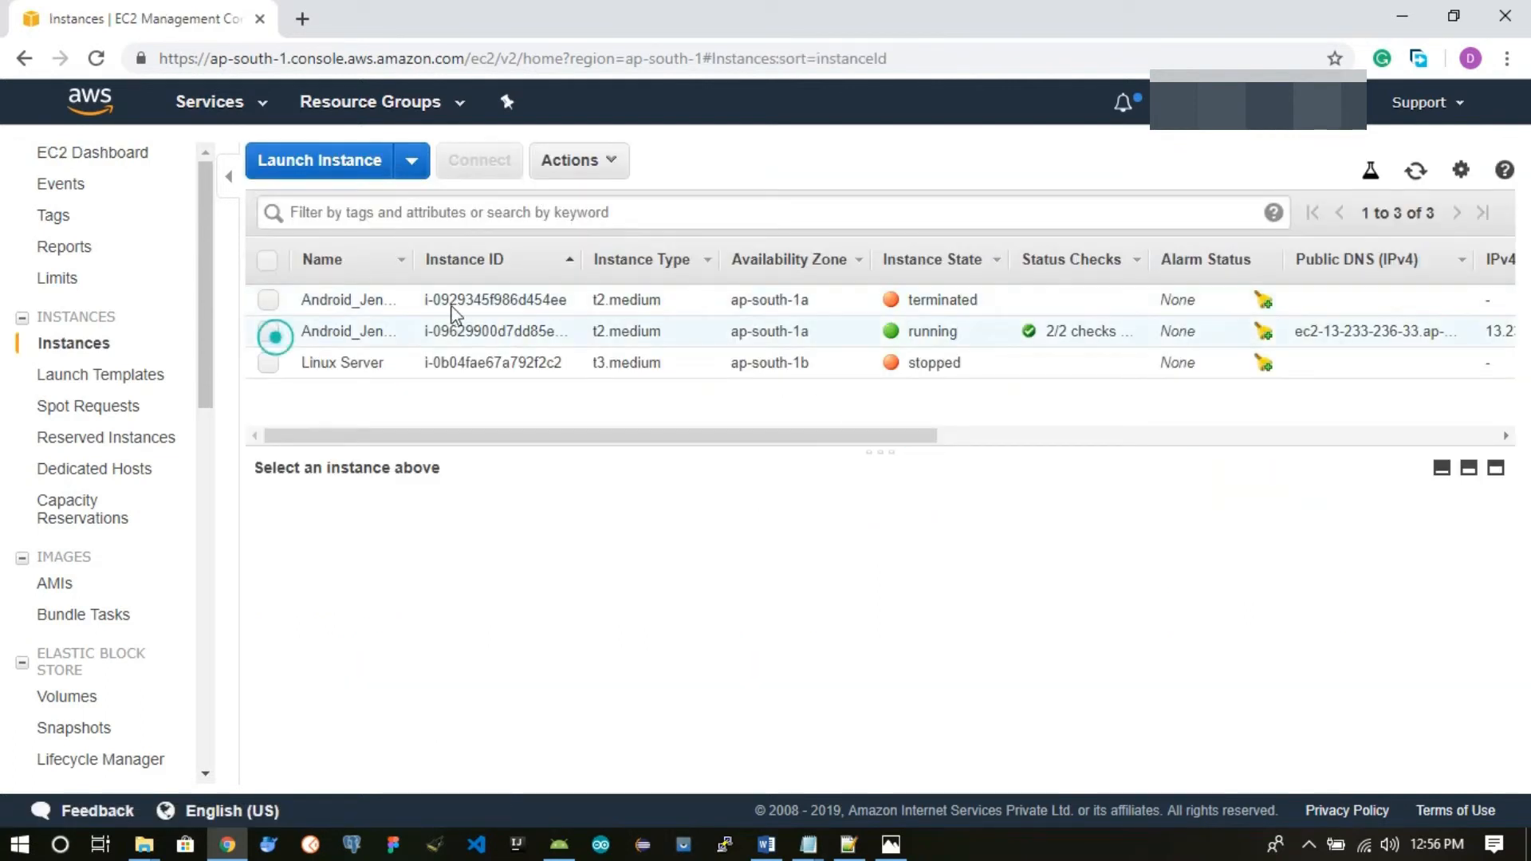
{"action": "left_click", "coordinate": [573, 161]}
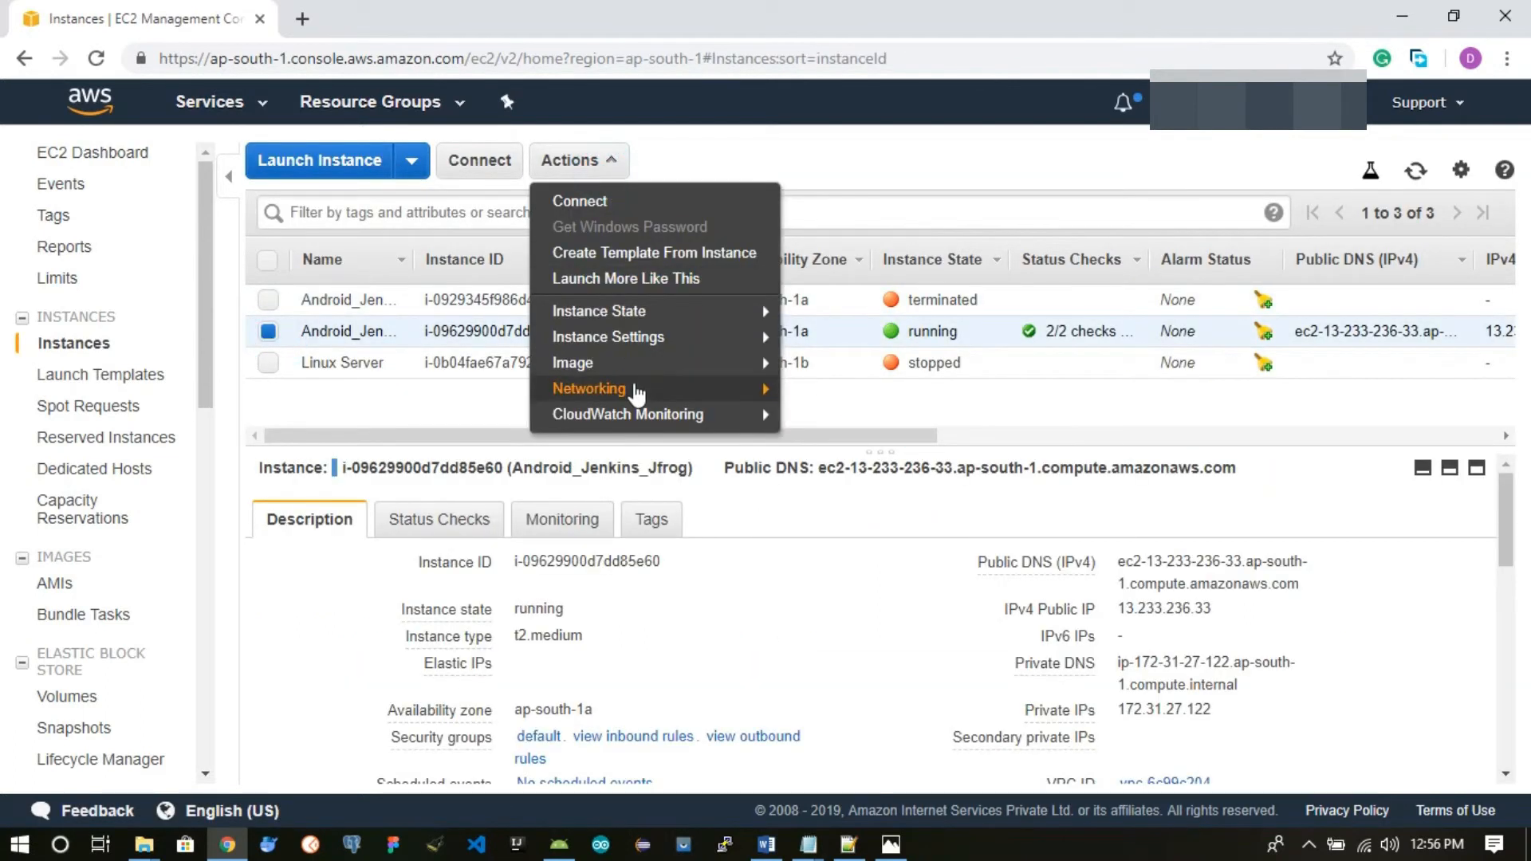
{"action": "mouse_move", "coordinate": [726, 391]}
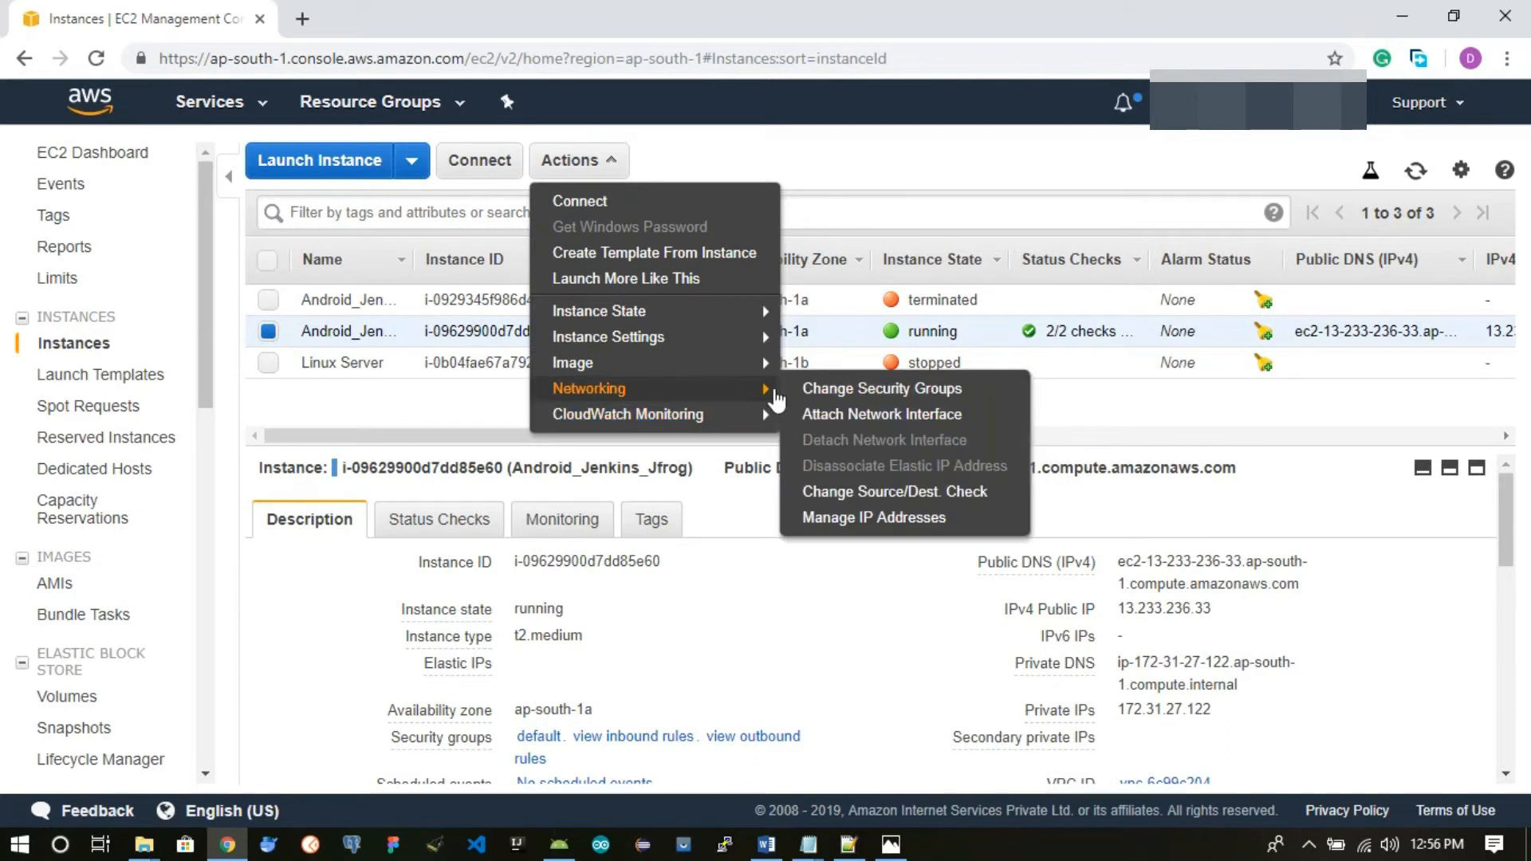
{"action": "left_click", "coordinate": [828, 392]}
{"action": "left_click", "coordinate": [266, 411]}
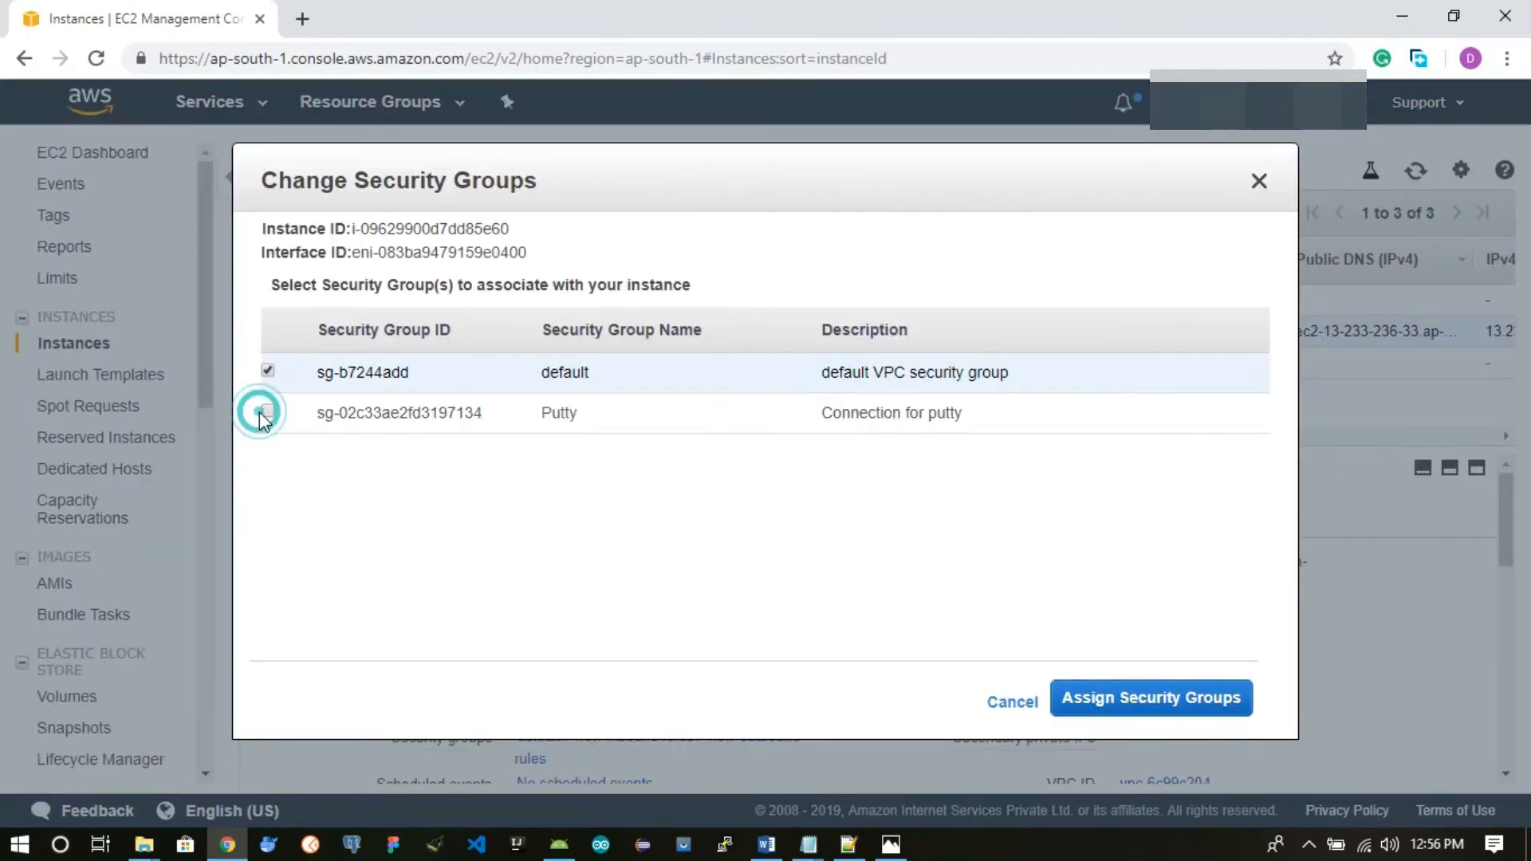
{"action": "left_click", "coordinate": [1208, 720]}
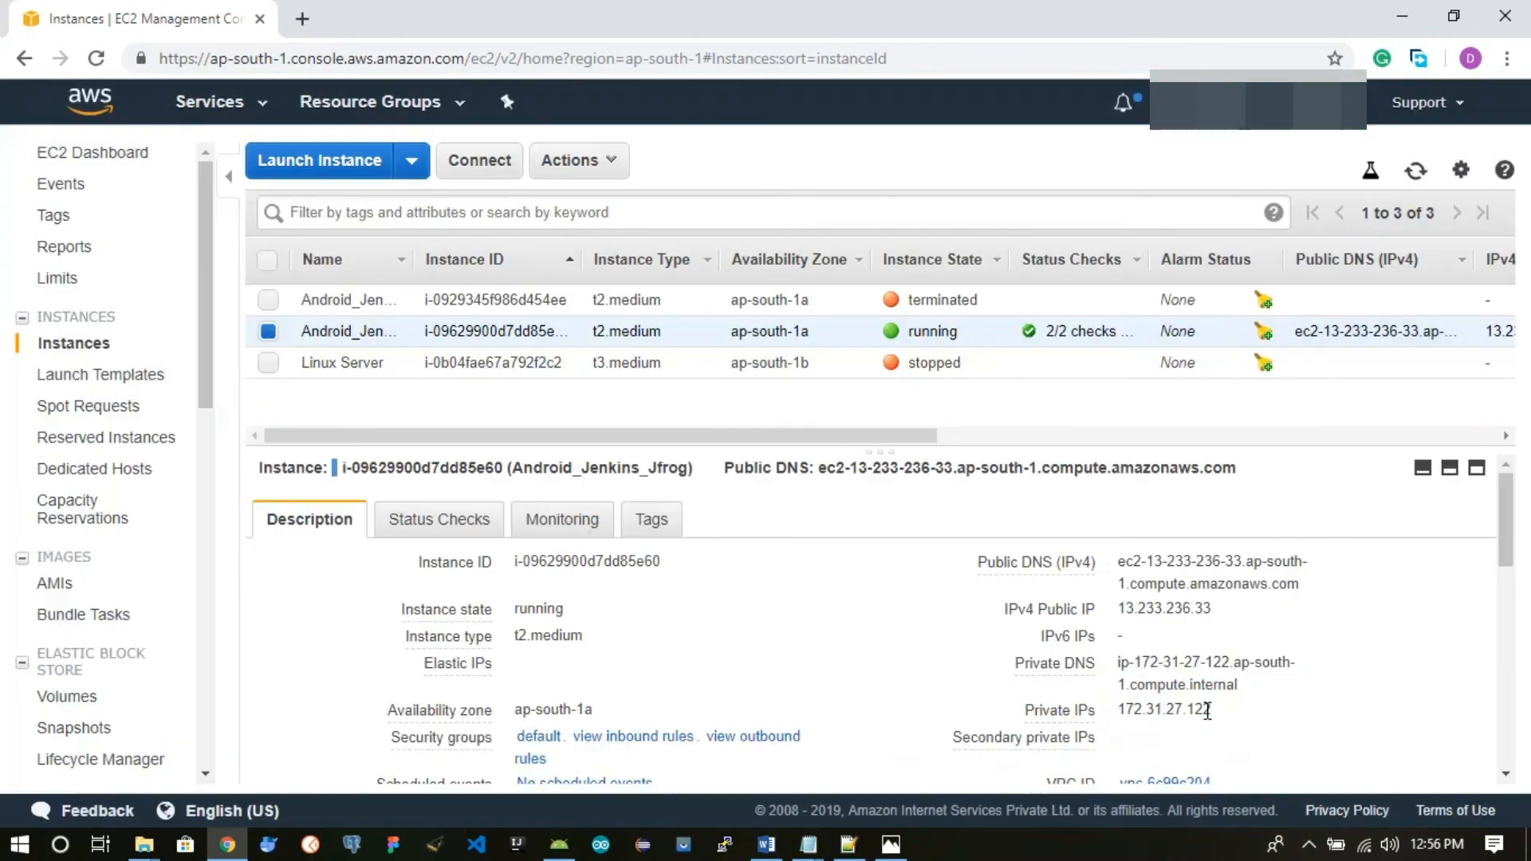
- Copy the instance's IPv4 public IP and enter 13.233.236.33 as the host name in PuTTY
{"action": "left_click", "coordinate": [724, 844]}
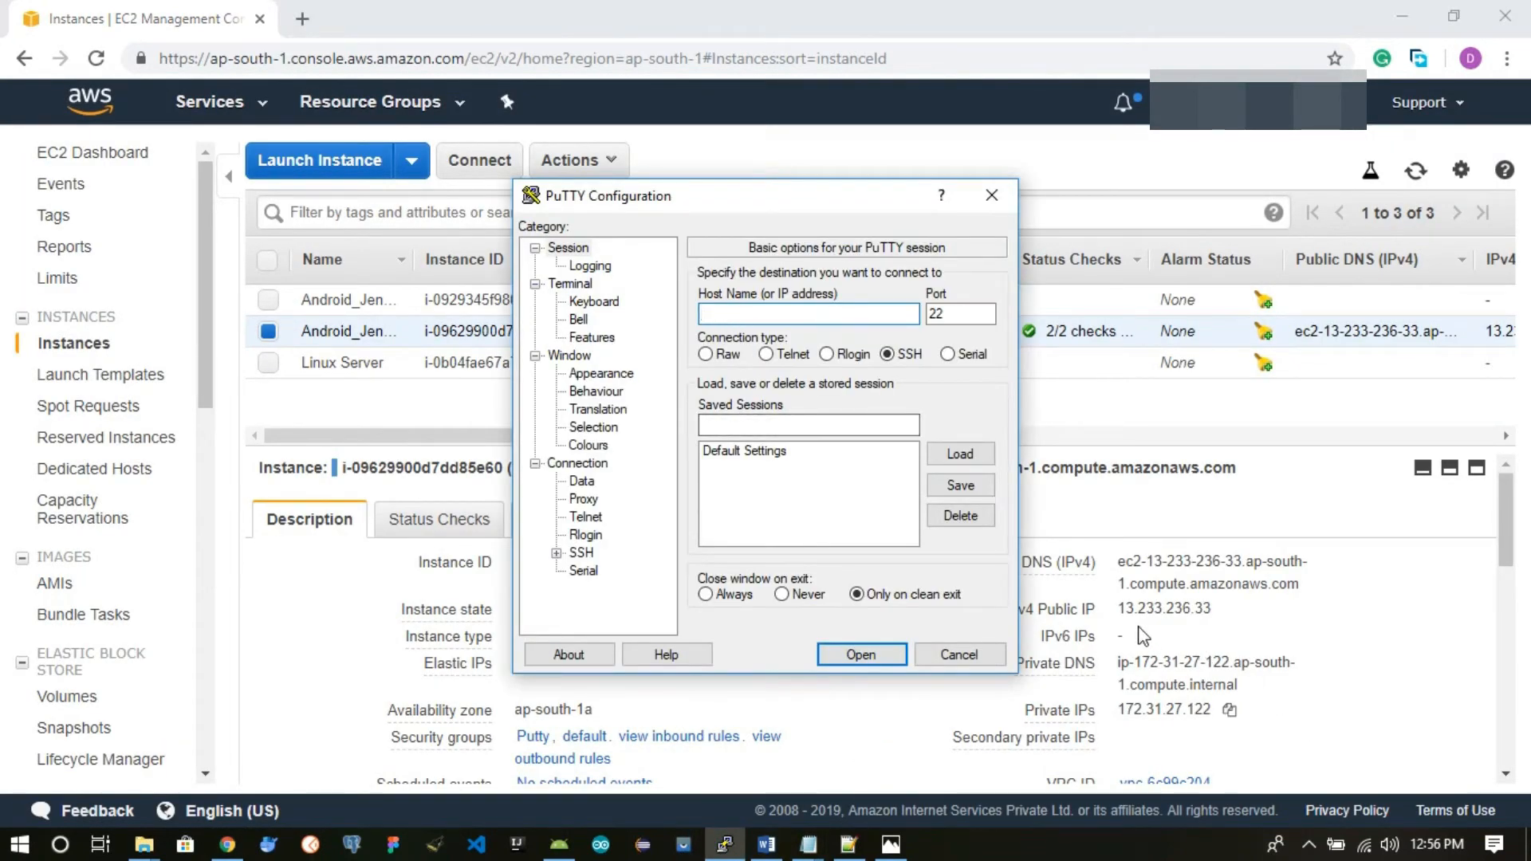
{"action": "left_click_drag", "start_coordinate": [1124, 610], "coordinate": [1202, 613]}
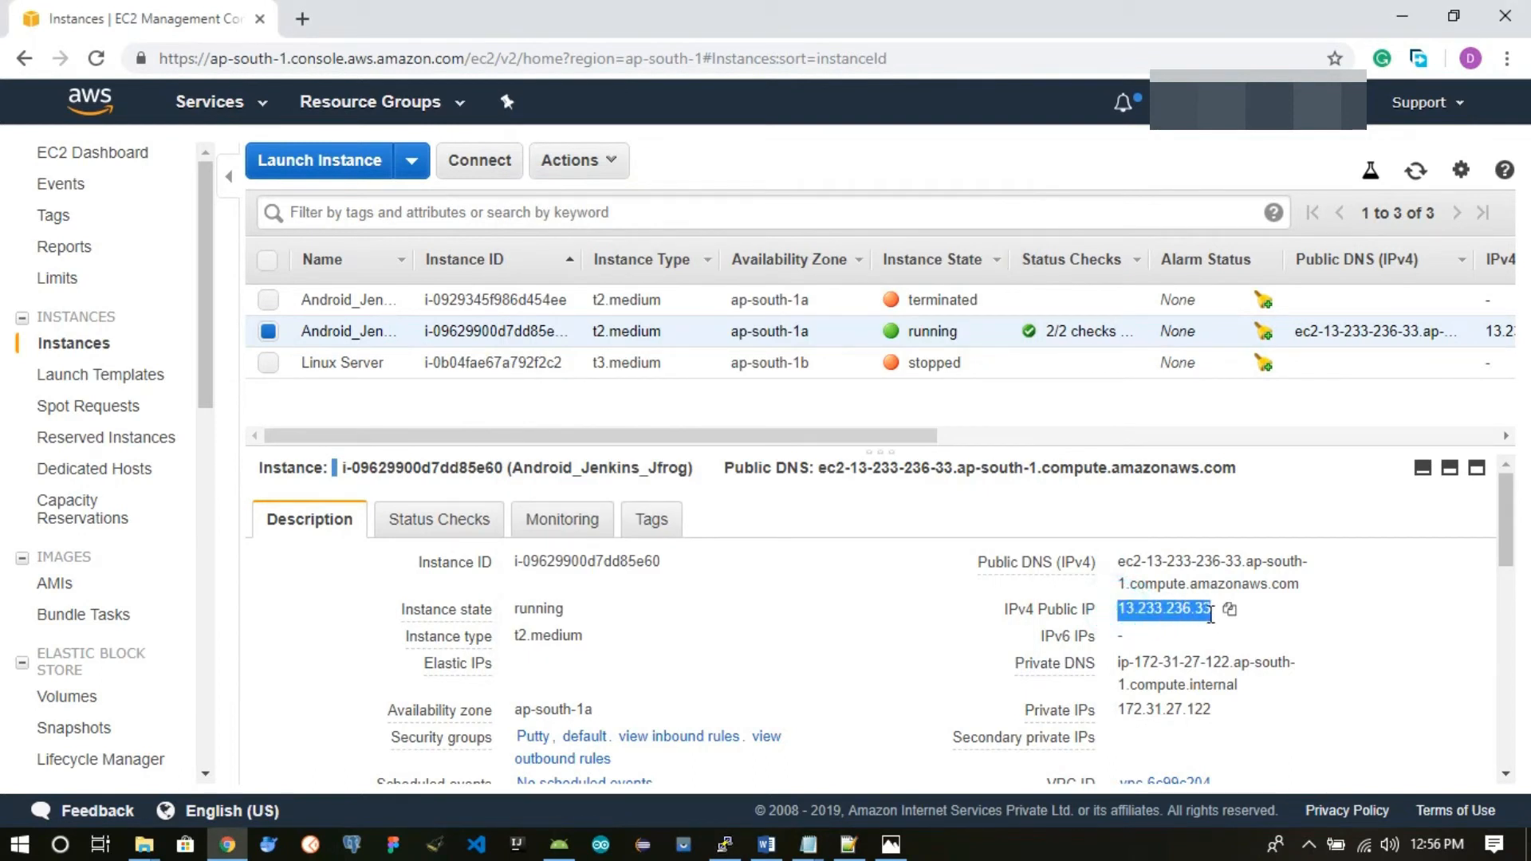
{"action": "left_click", "coordinate": [724, 844]}
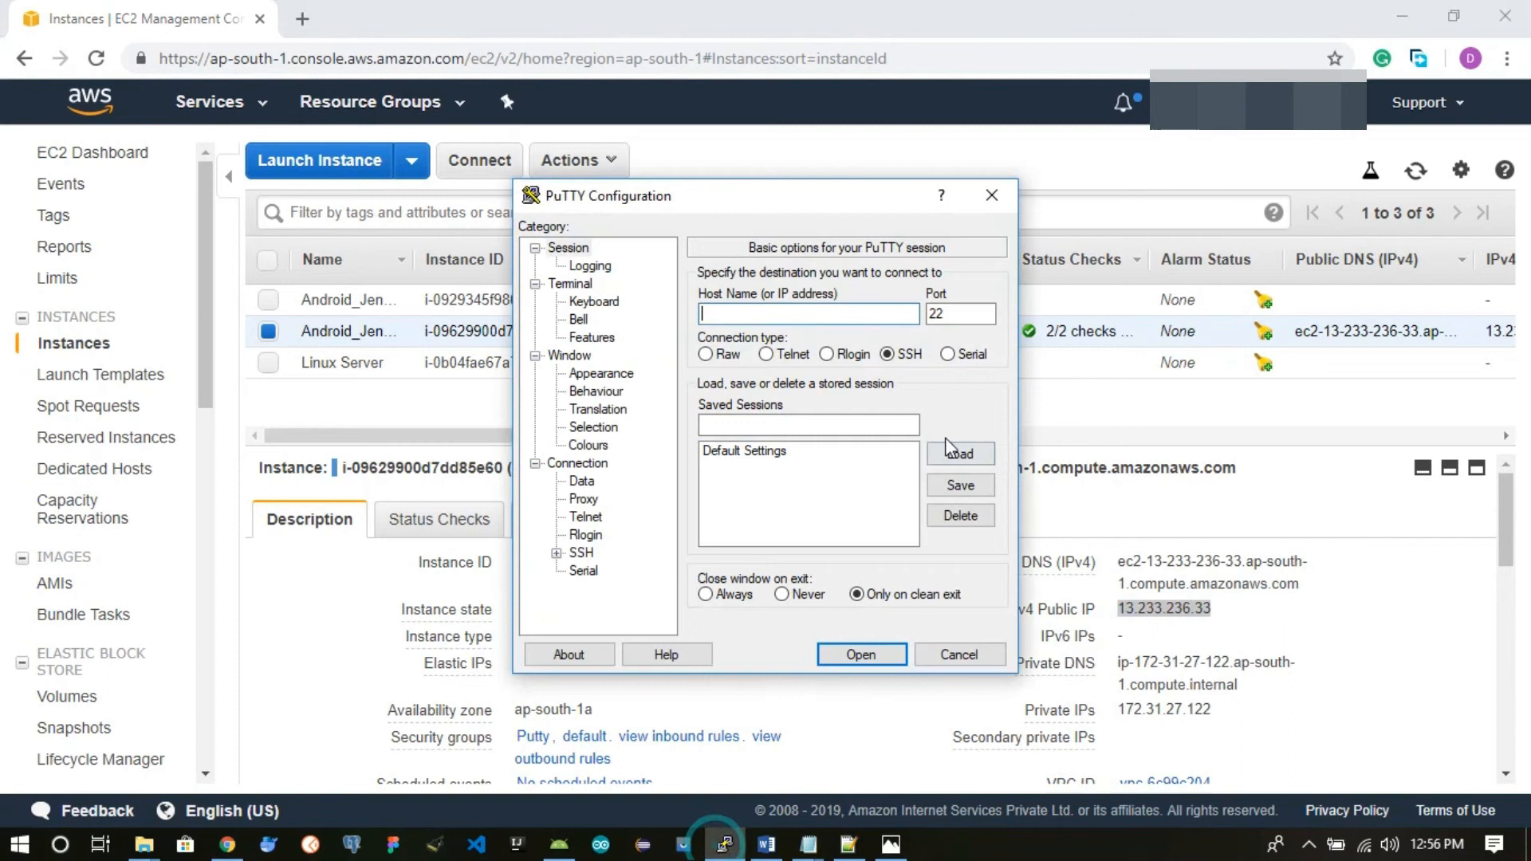
{"action": "type", "text": "13.233.236.33"}
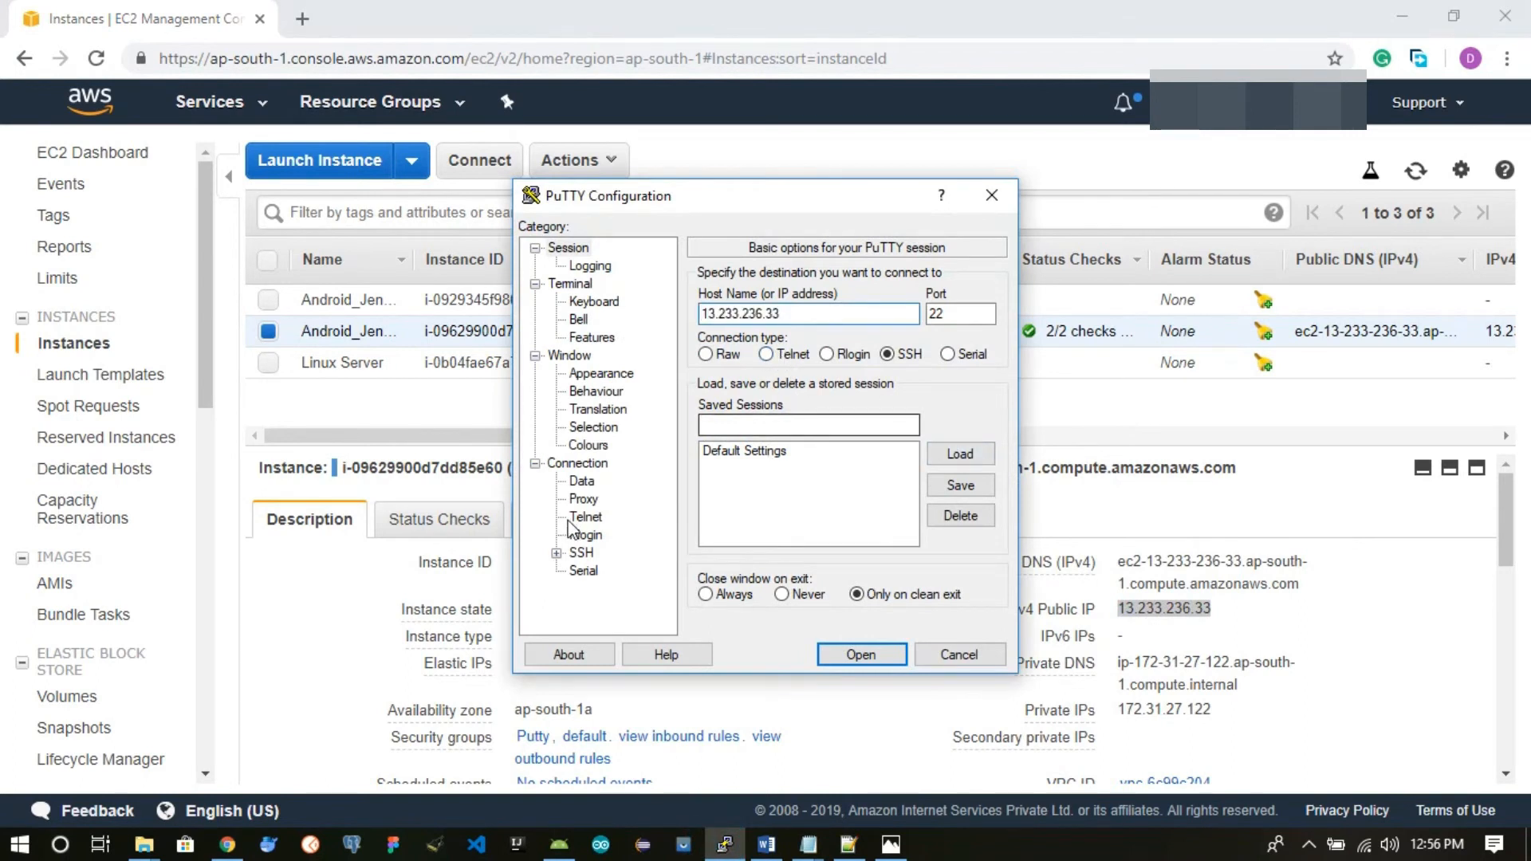
- Set private_key.ppk from the ubuntu_server folder as the private key file for SSH authentication
{"action": "scroll", "coordinate": [564, 564], "scroll_direction": "down", "scroll_amount": 2}
{"action": "left_click", "coordinate": [602, 534]}
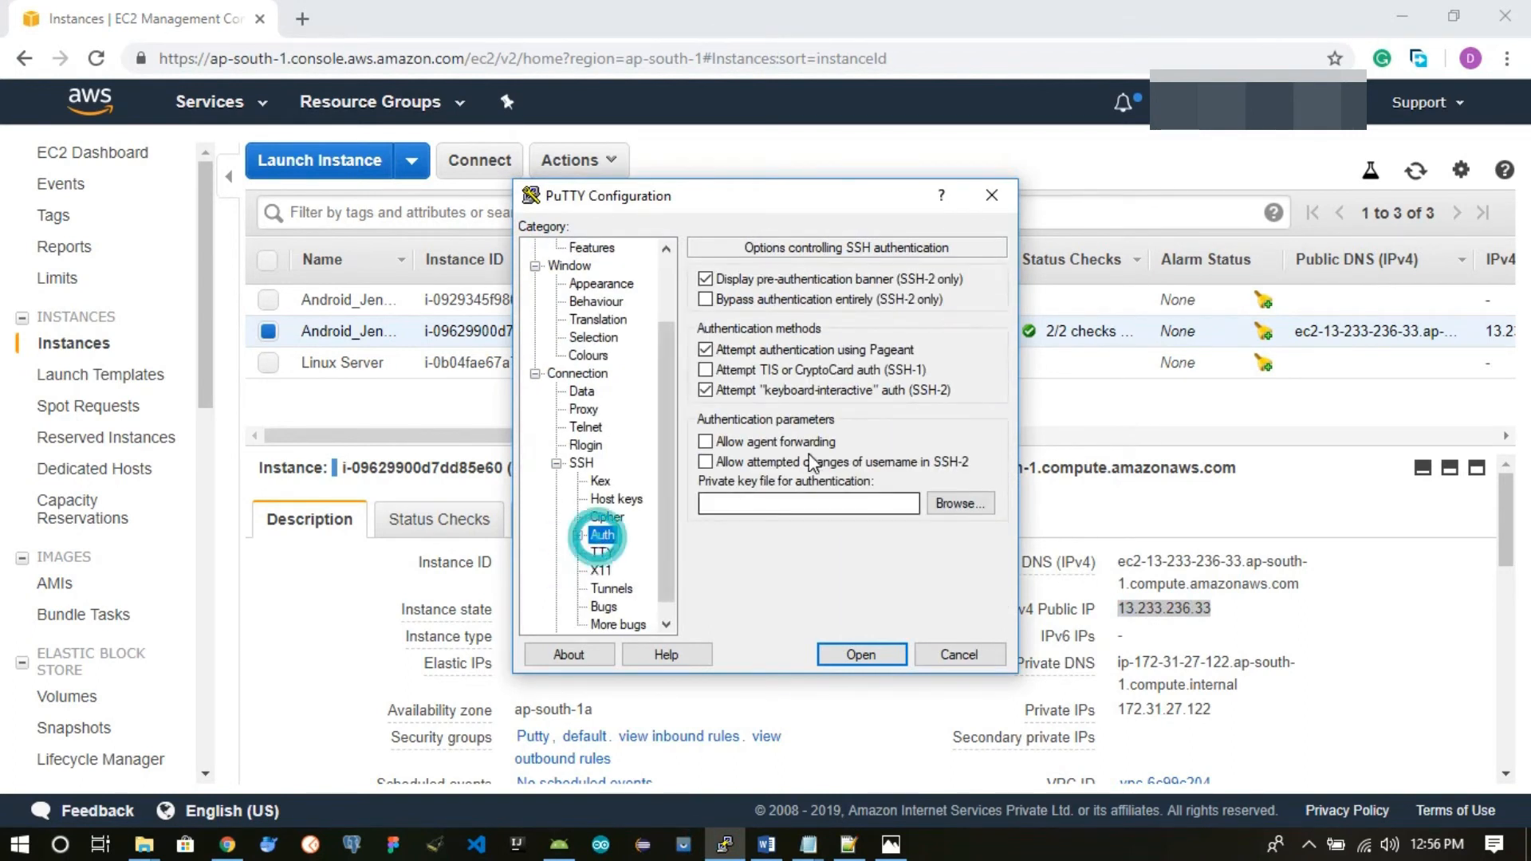
{"action": "left_click", "coordinate": [940, 503]}
{"action": "left_click", "coordinate": [765, 368]}
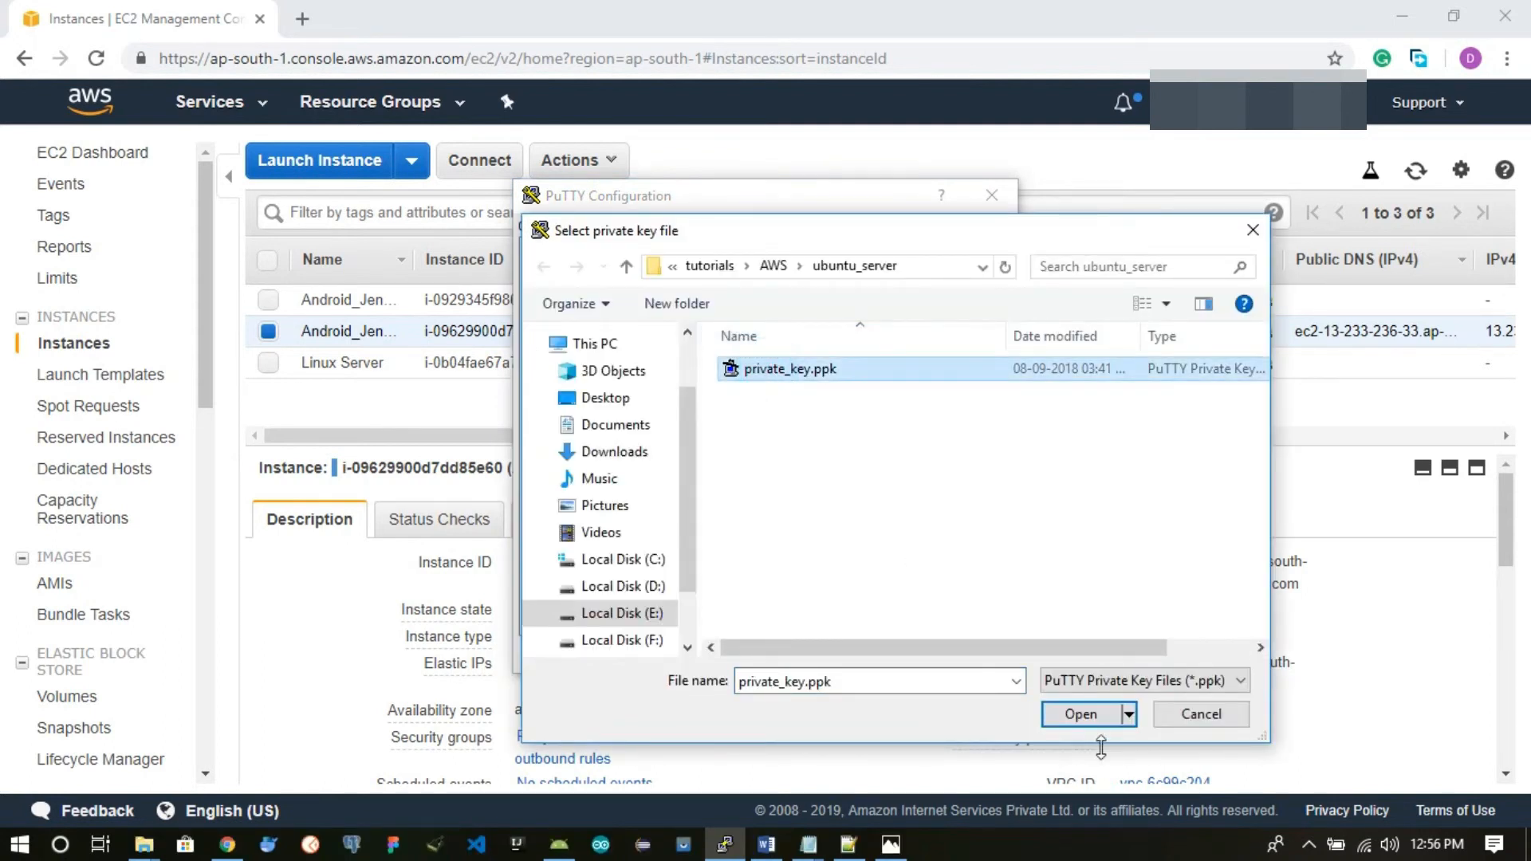
{"action": "left_click", "coordinate": [1084, 715]}
- Open the SSH session, accept the server's host key and log in as ubuntu
{"action": "left_click", "coordinate": [846, 650]}
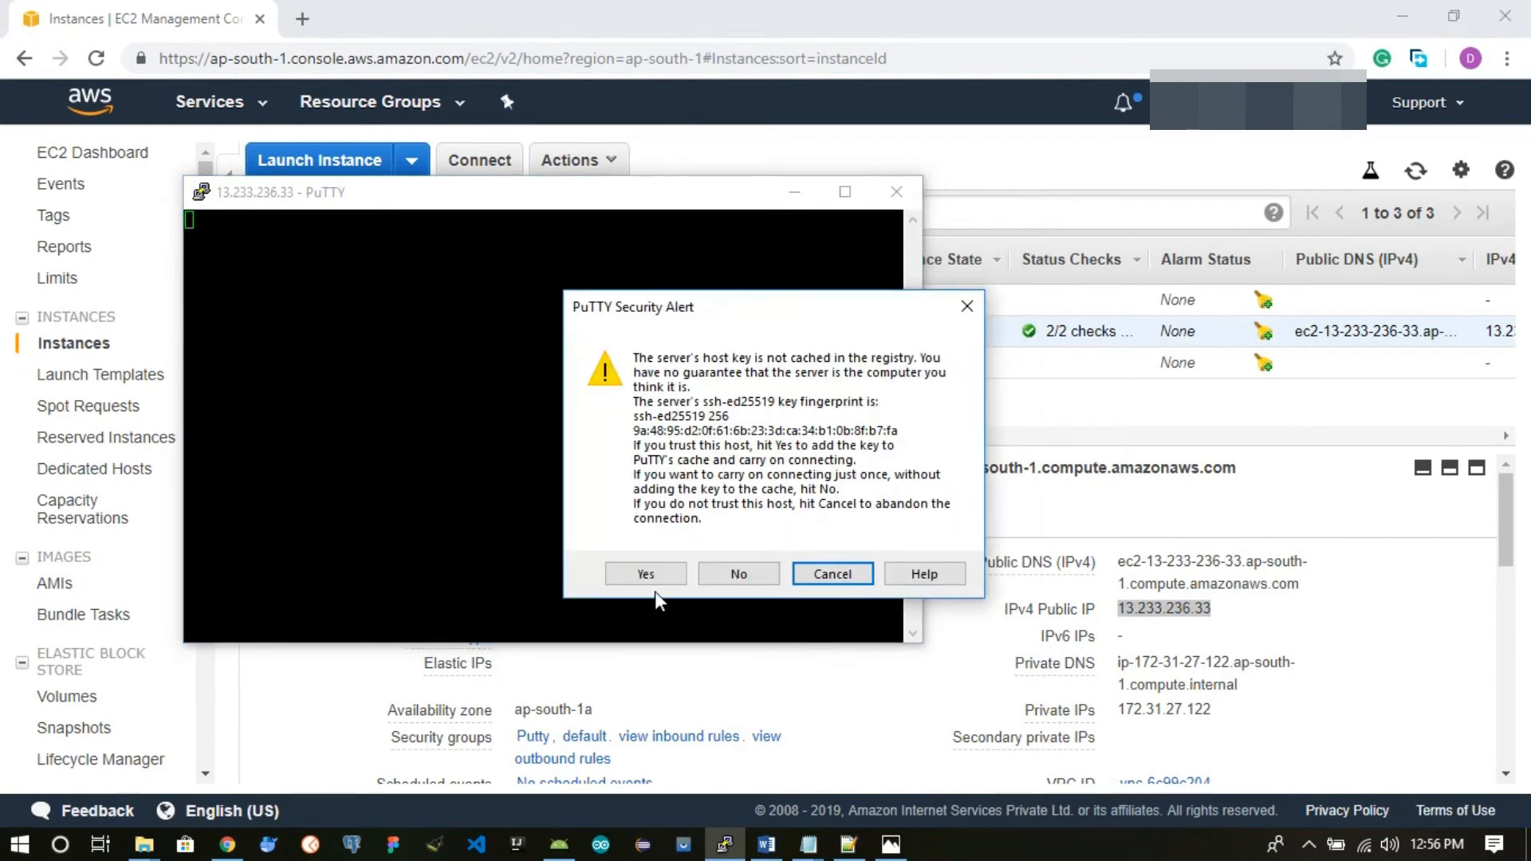
{"action": "left_click", "coordinate": [653, 571]}
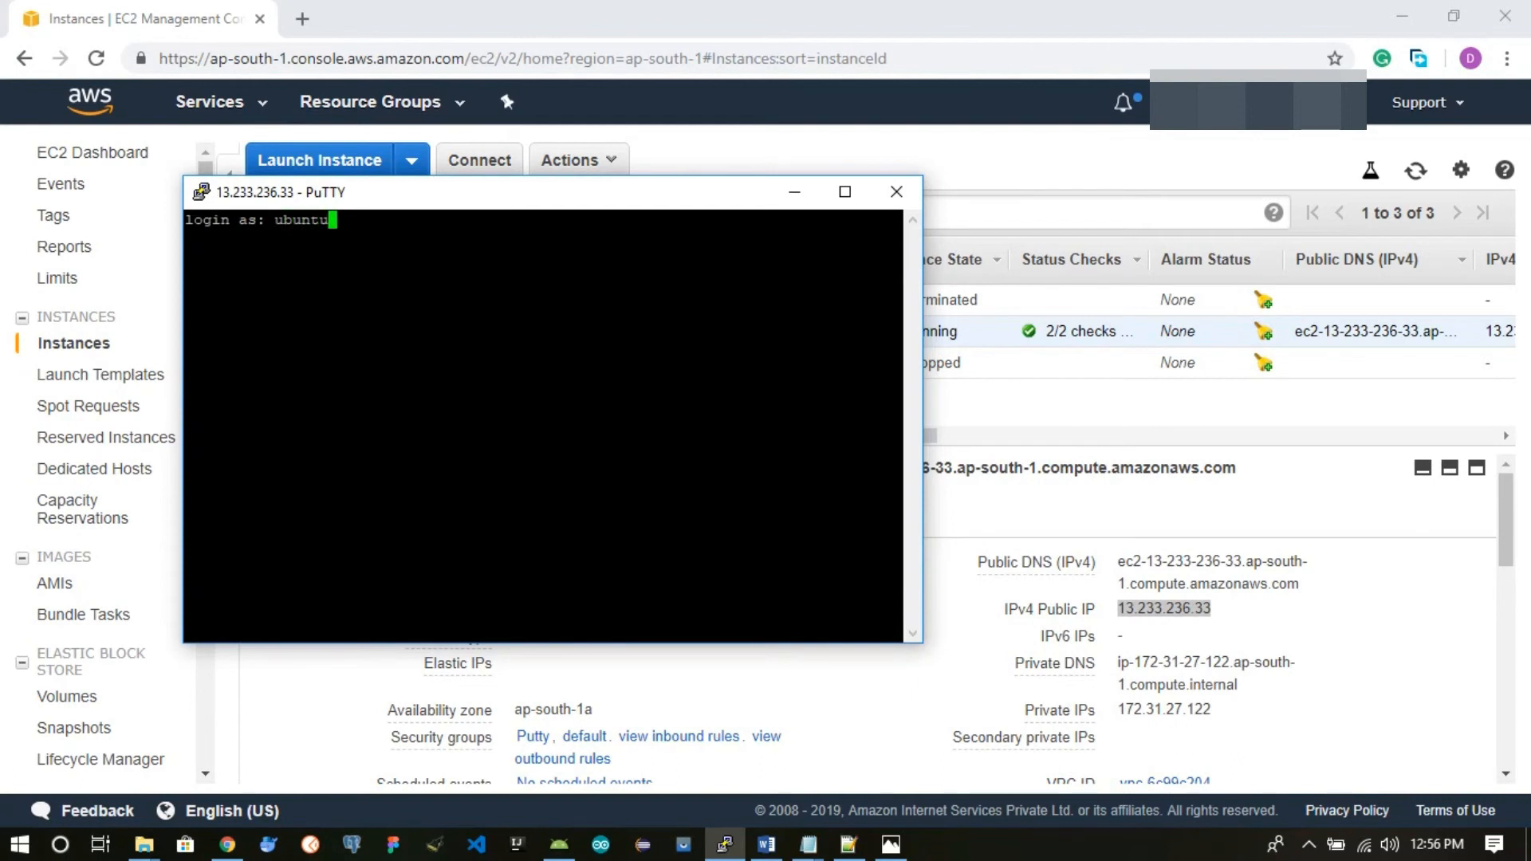
{"action": "key", "text": "Return"}
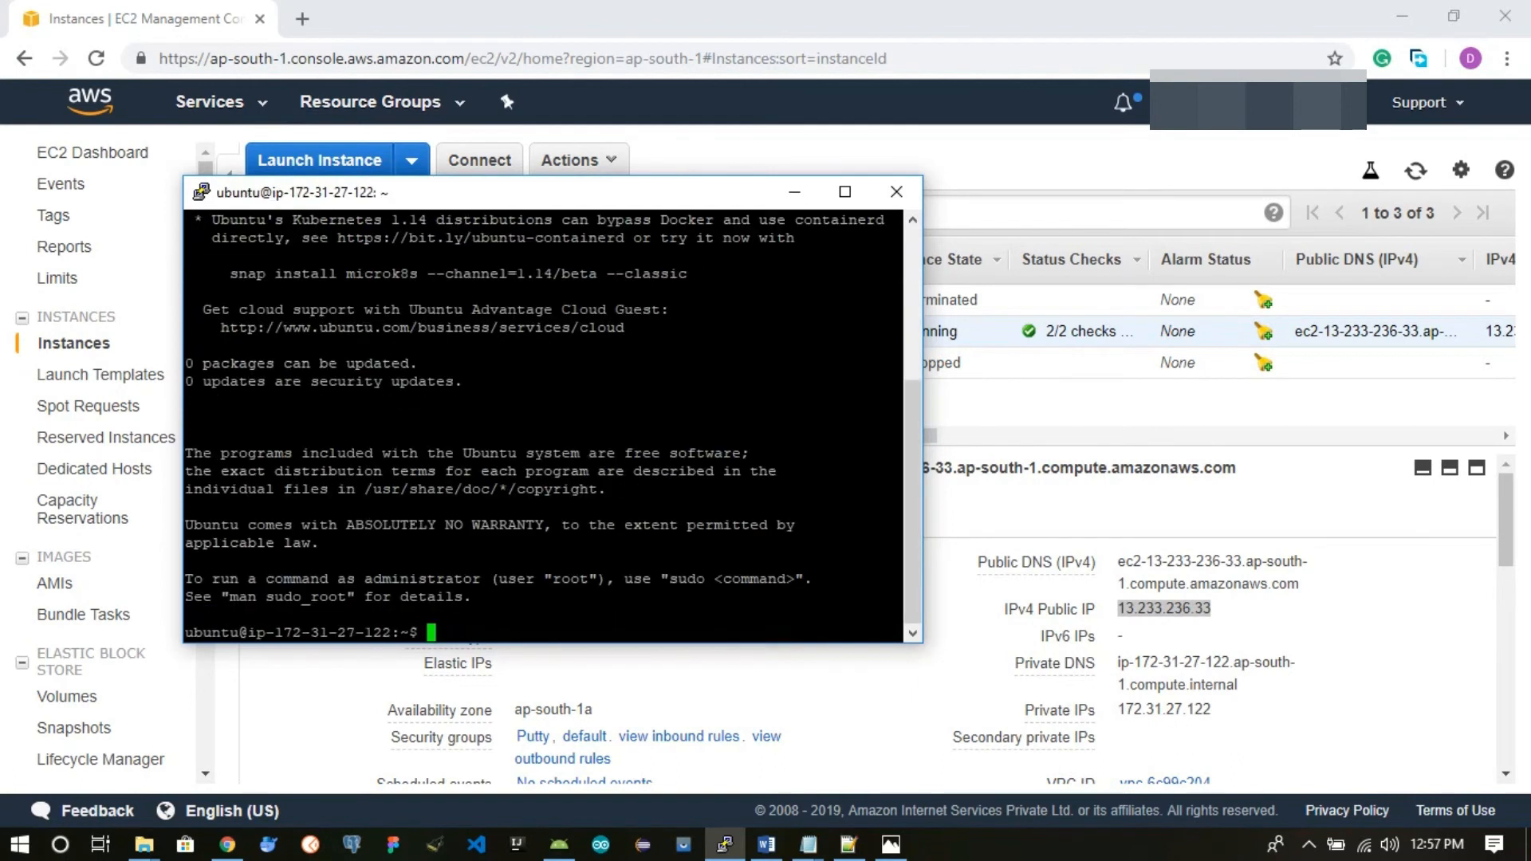
- Update the server's package lists with sudo apt update and clear the terminal
{"action": "type", "text": "sudoi apt update"}
{"action": "key", "text": "Return"}
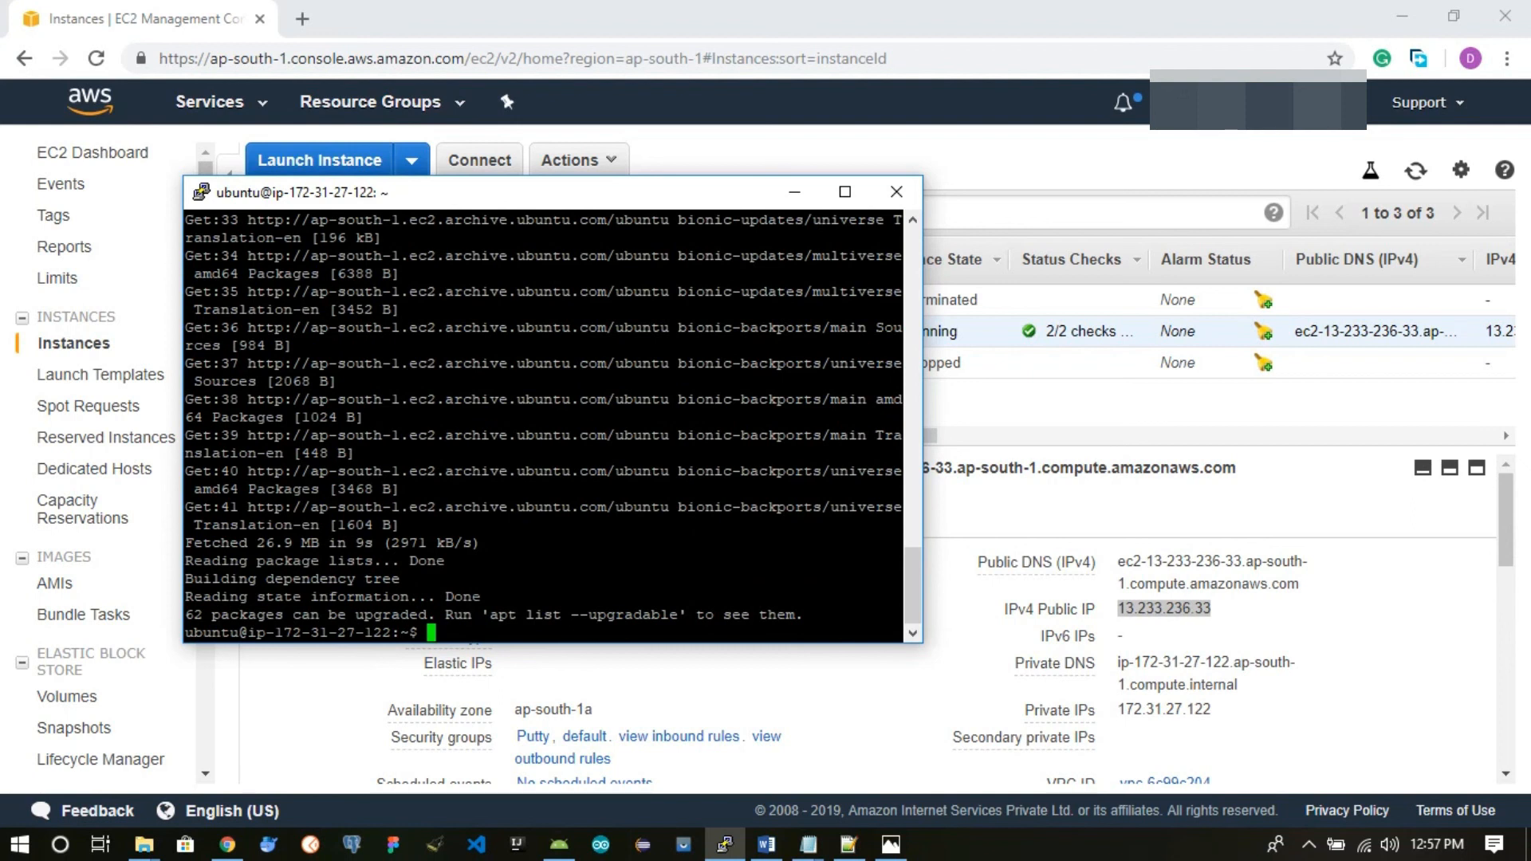
{"action": "type", "text": "lear"}
{"action": "key", "text": "Return"}
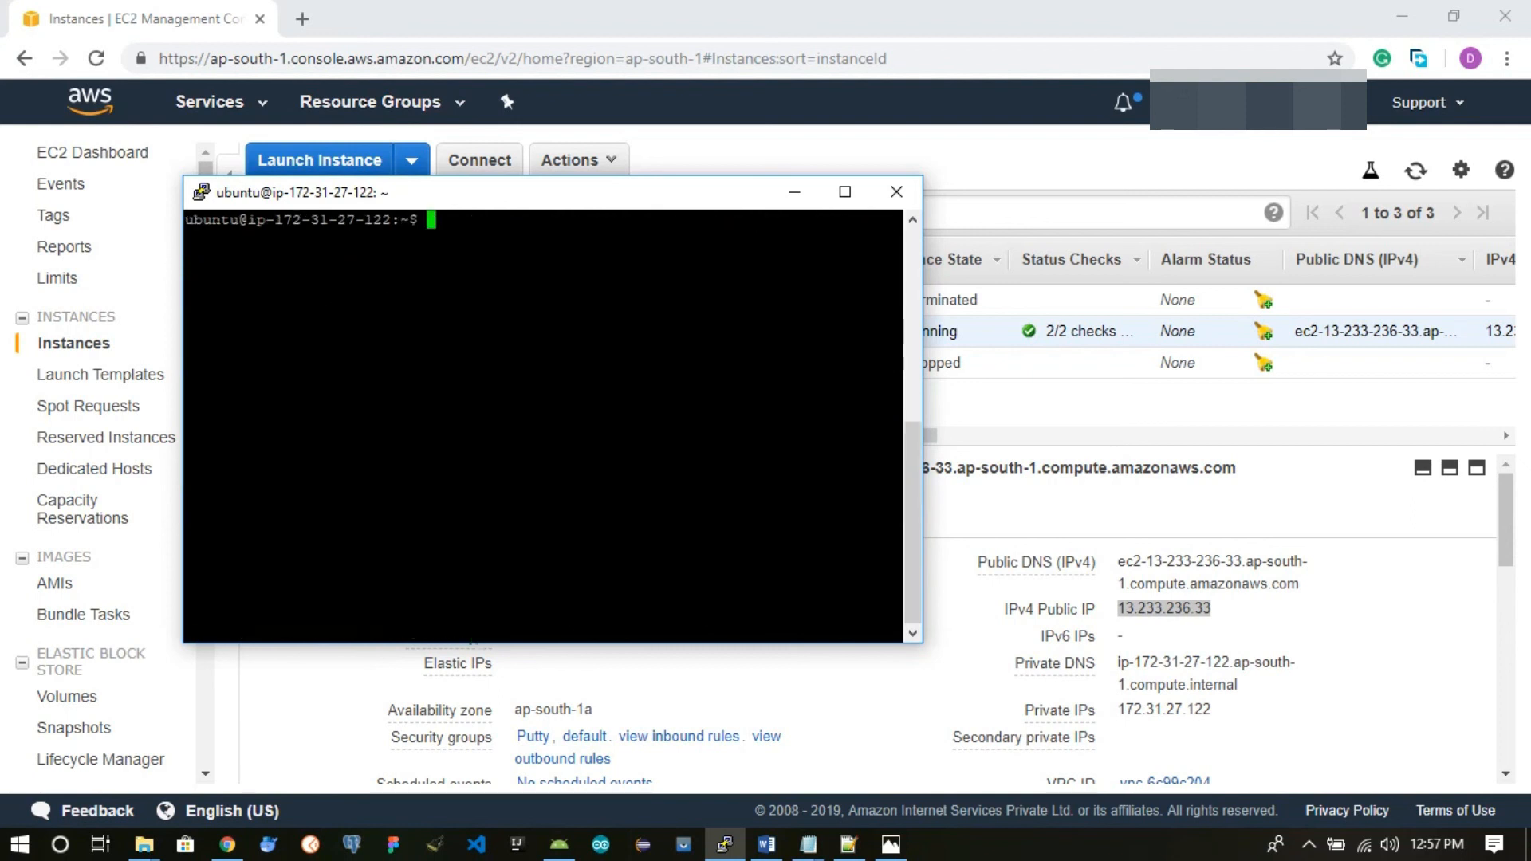